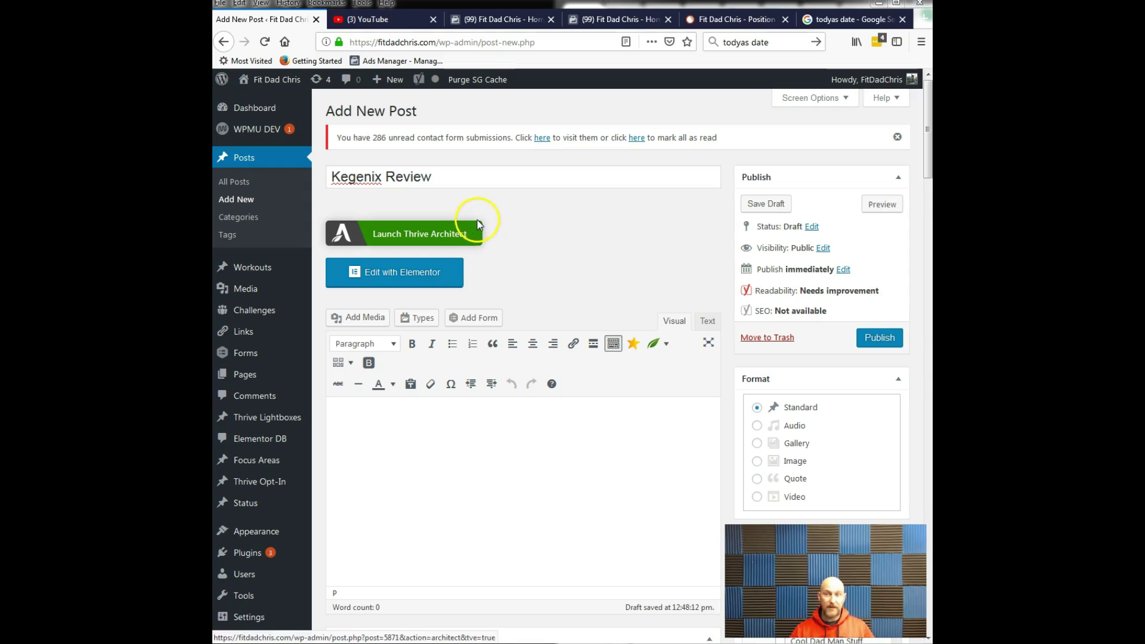
{"action": "mouse_move", "coordinate": [419, 79]}
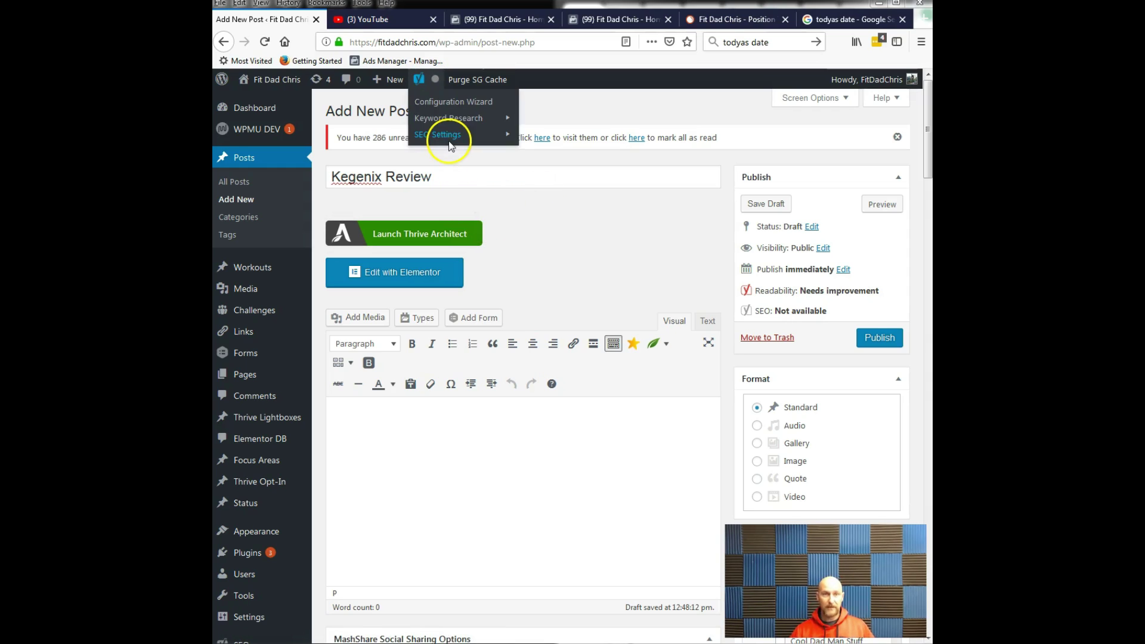
{"action": "mouse_move", "coordinate": [447, 135]}
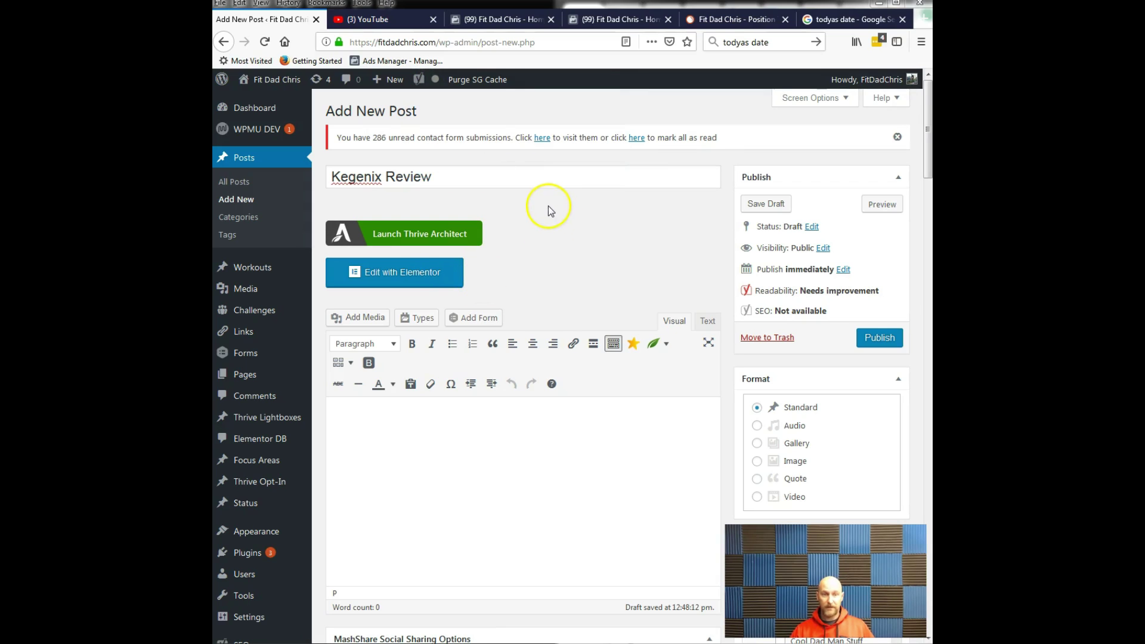
- Switch to the Internet Explorer window, look over the Google results for "kegenix review", and decline the Chrome recommendation
{"action": "key", "text": "alt+Tab"}
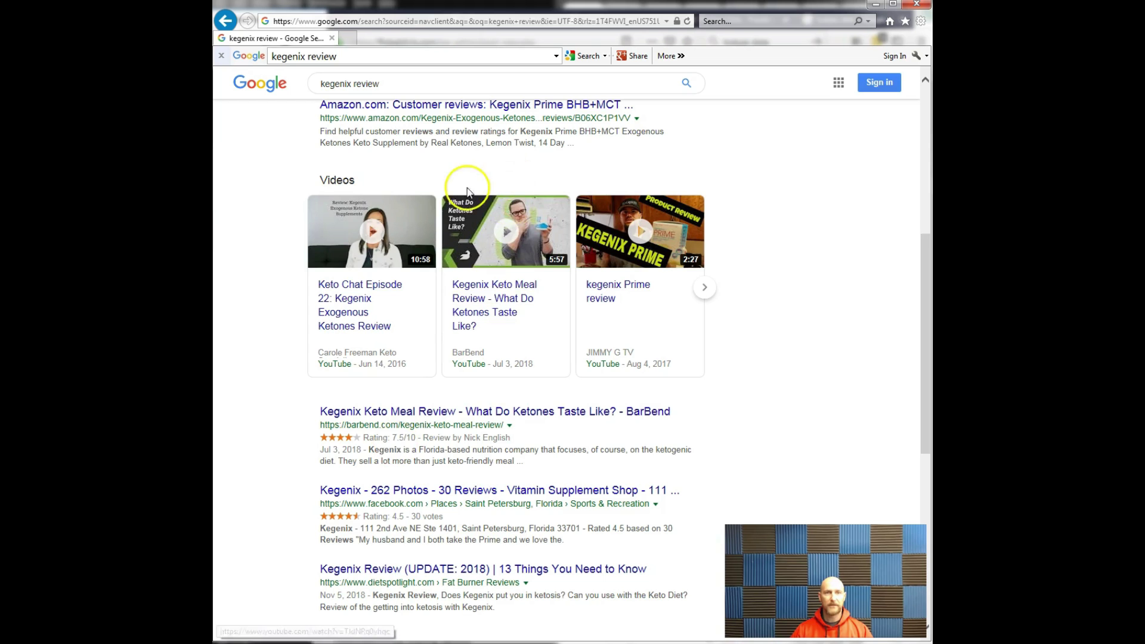
{"action": "scroll", "coordinate": [467, 188], "scroll_direction": "up", "scroll_amount": 5}
{"action": "scroll", "coordinate": [467, 191], "scroll_direction": "down", "scroll_amount": 10}
{"action": "scroll", "coordinate": [467, 197], "scroll_direction": "up", "scroll_amount": 10}
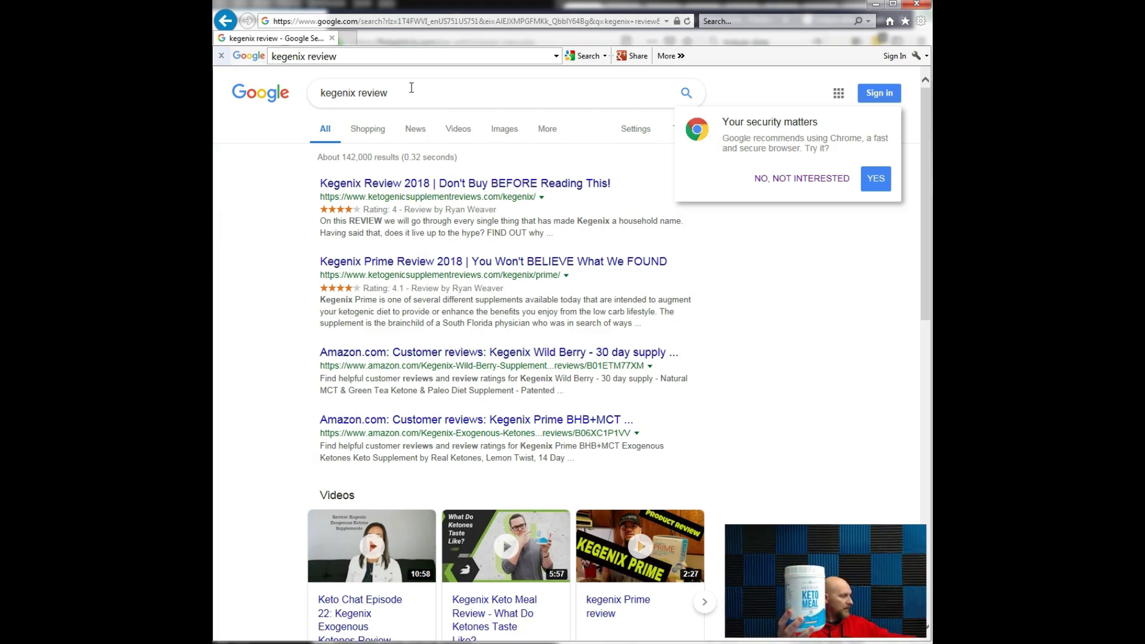
{"action": "scroll", "coordinate": [412, 88], "scroll_direction": "down", "scroll_amount": 8}
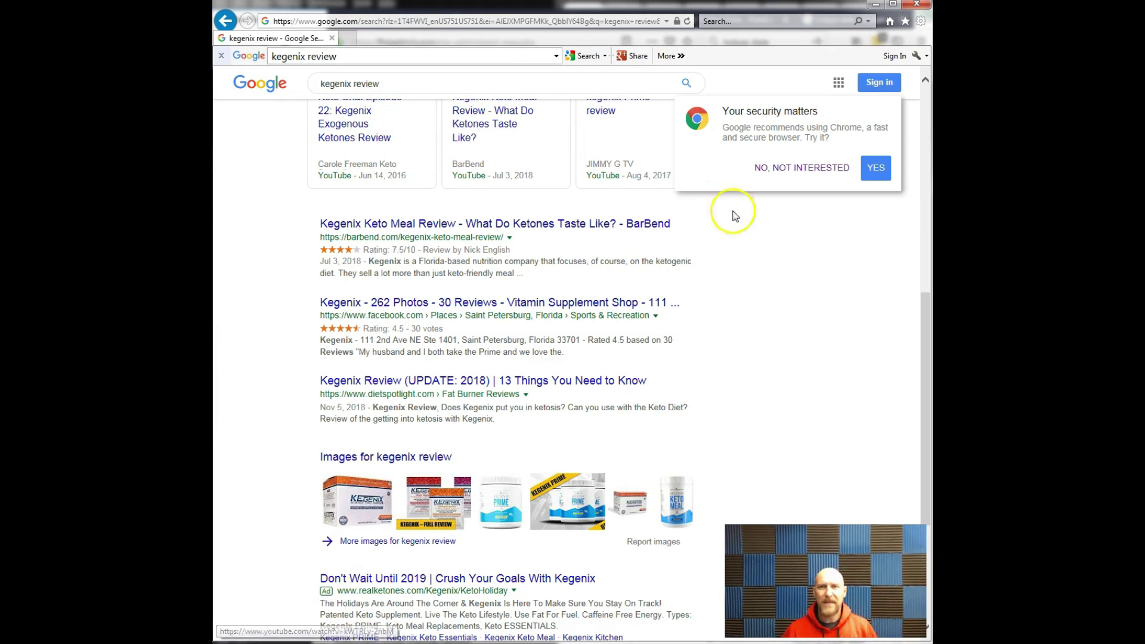
{"action": "scroll", "coordinate": [723, 256], "scroll_direction": "up", "scroll_amount": 3}
{"action": "left_click", "coordinate": [803, 173]}
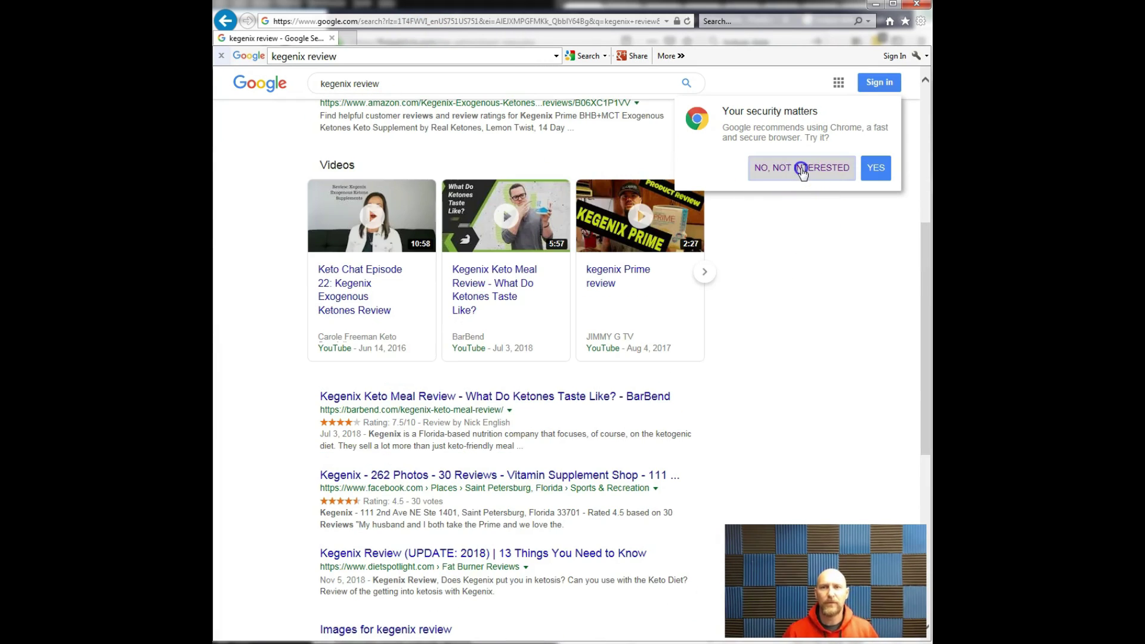
- Examine which competing sites rank on the first results page for "kegenix review", and minimize the search window
{"action": "scroll", "coordinate": [693, 304], "scroll_direction": "up", "scroll_amount": 5}
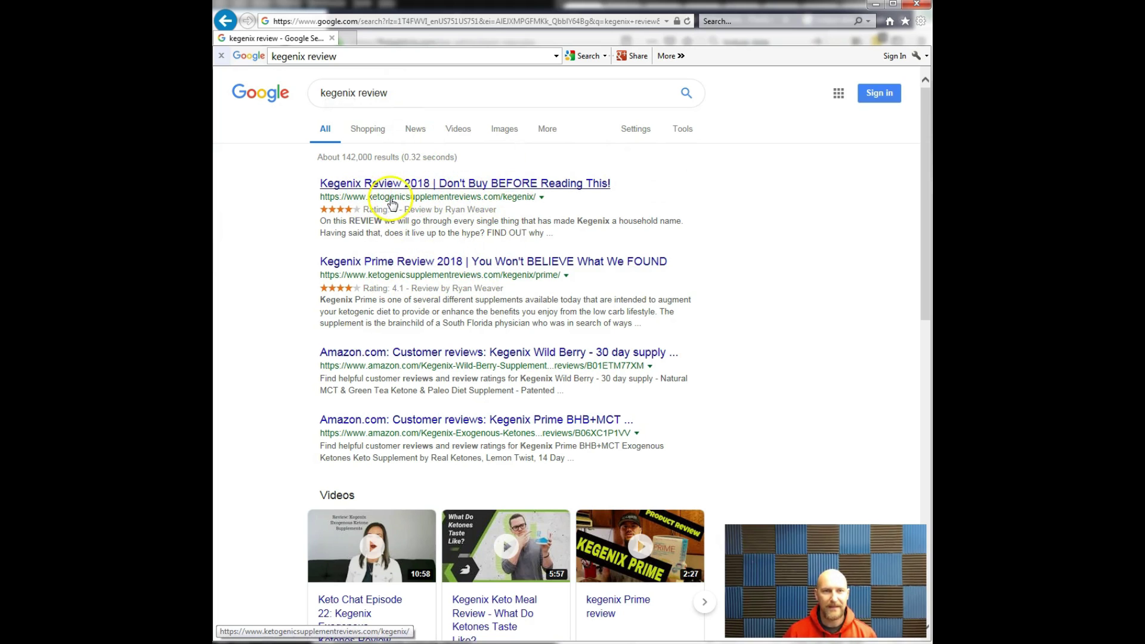
{"action": "scroll", "coordinate": [402, 239], "scroll_direction": "down", "scroll_amount": 2}
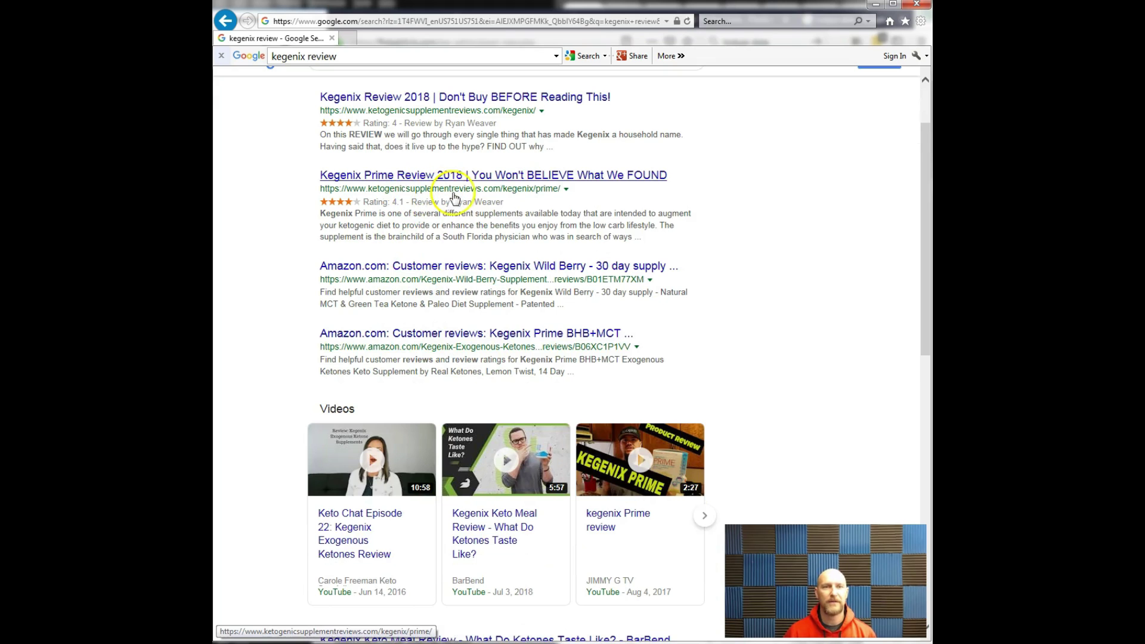
{"action": "scroll", "coordinate": [429, 208], "scroll_direction": "down", "scroll_amount": 6}
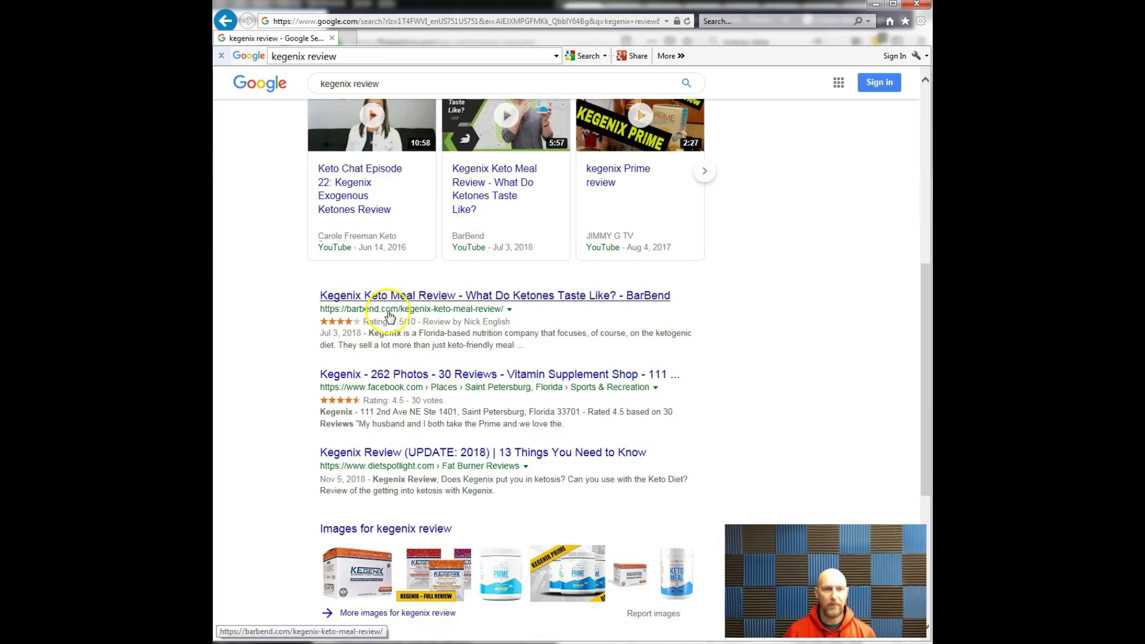
{"action": "scroll", "coordinate": [403, 371], "scroll_direction": "down", "scroll_amount": 2}
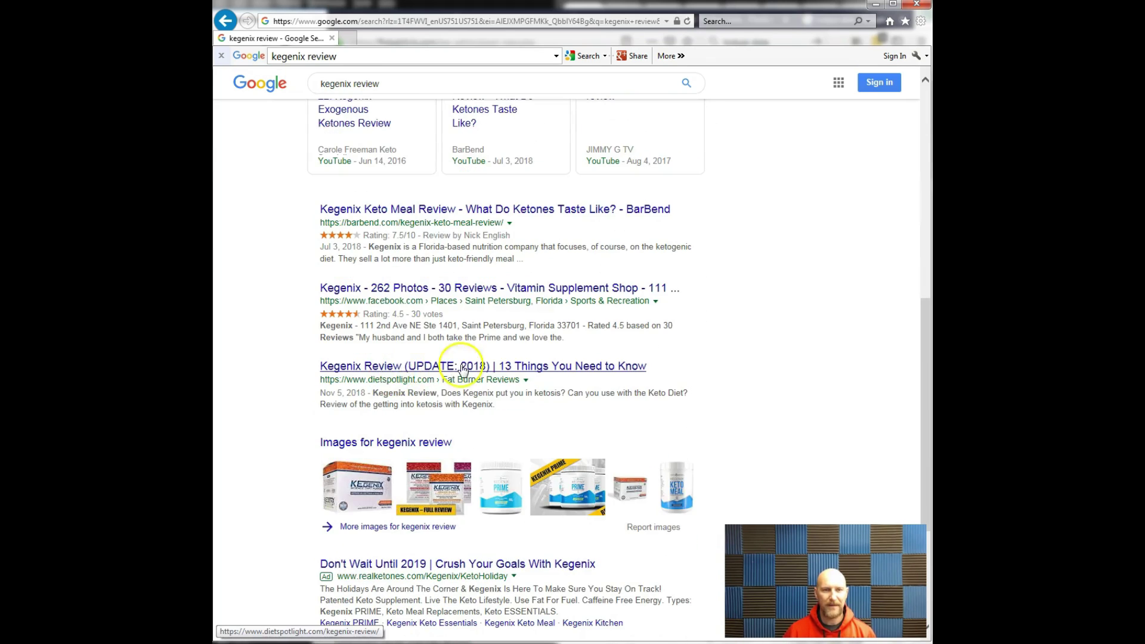
{"action": "scroll", "coordinate": [435, 357], "scroll_direction": "down", "scroll_amount": 4}
{"action": "scroll", "coordinate": [455, 355], "scroll_direction": "up", "scroll_amount": 4}
{"action": "scroll", "coordinate": [449, 357], "scroll_direction": "up", "scroll_amount": 8}
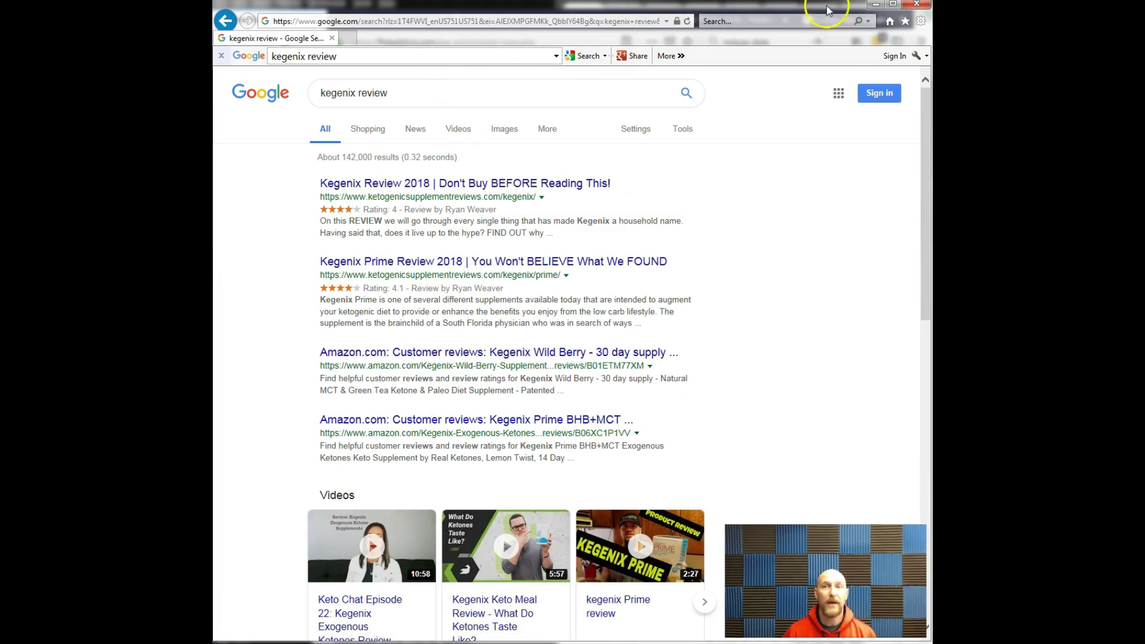
{"action": "left_click", "coordinate": [874, 8]}
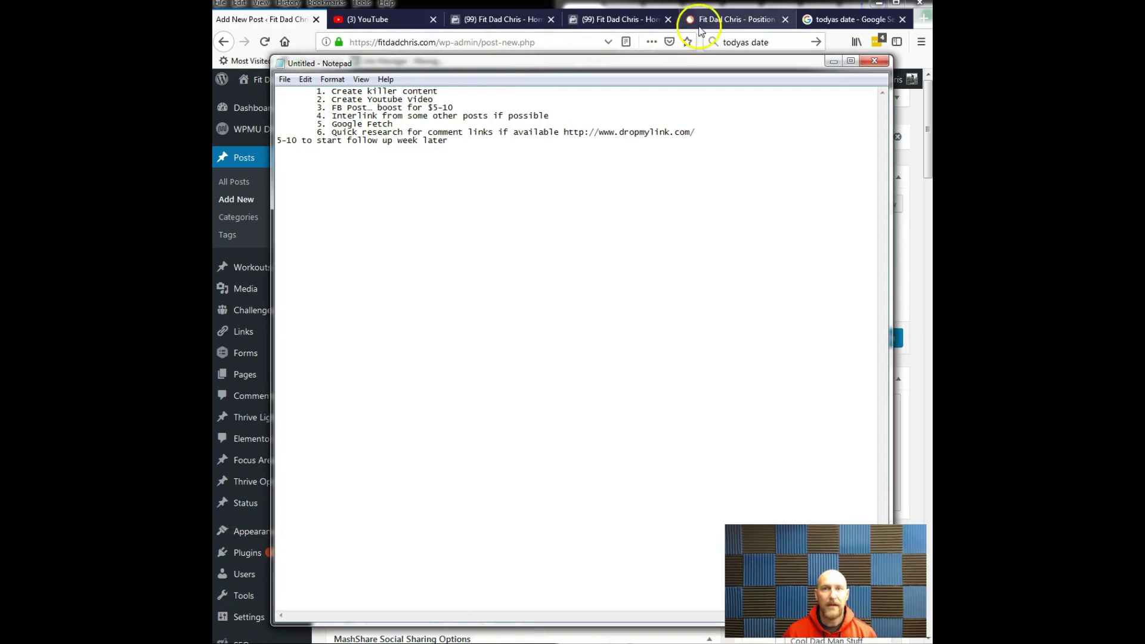
- Check the tracked Kegenix keywords in SEMrush Position Tracking for Fit Dad Chris against today's date in the Google results
{"action": "left_click", "coordinate": [713, 21]}
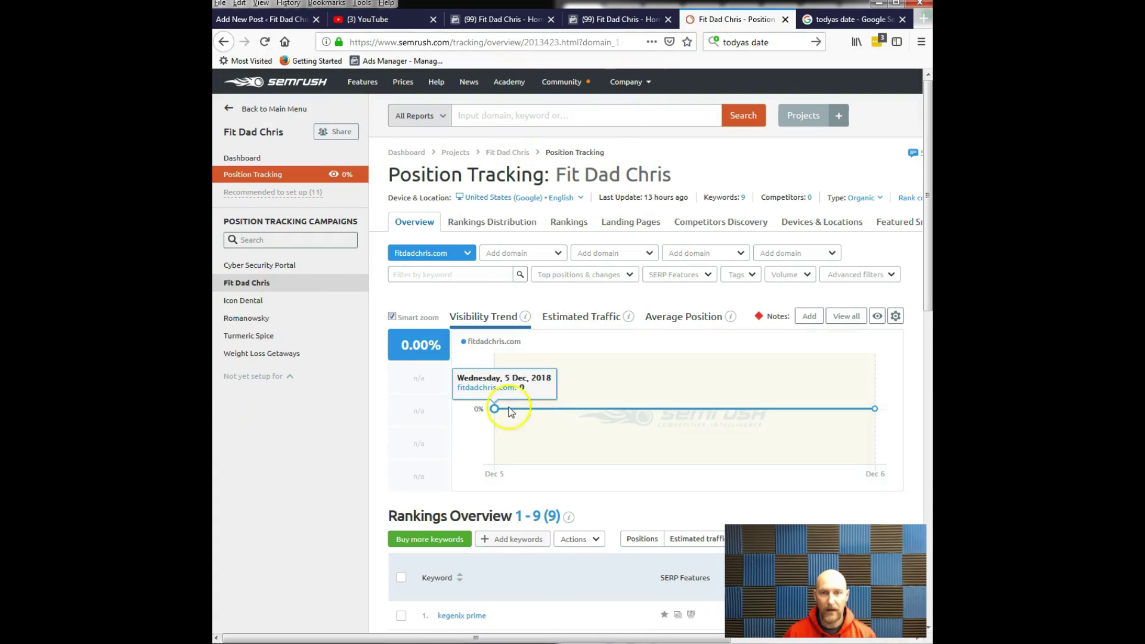
{"action": "scroll", "coordinate": [526, 448], "scroll_direction": "down", "scroll_amount": 6}
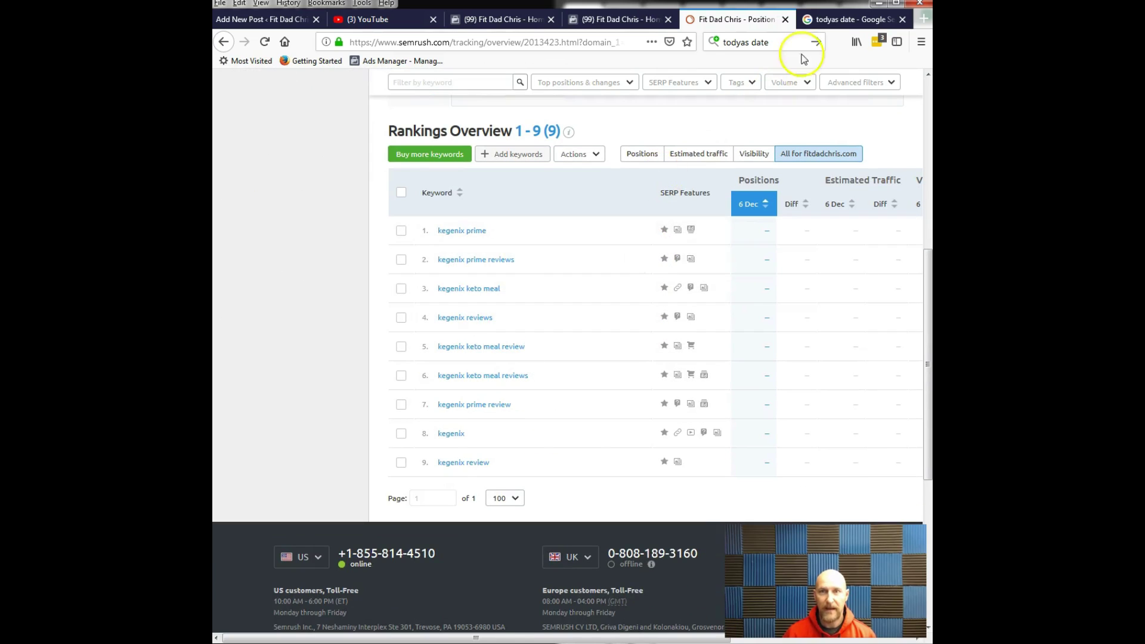
{"action": "left_click", "coordinate": [847, 19]}
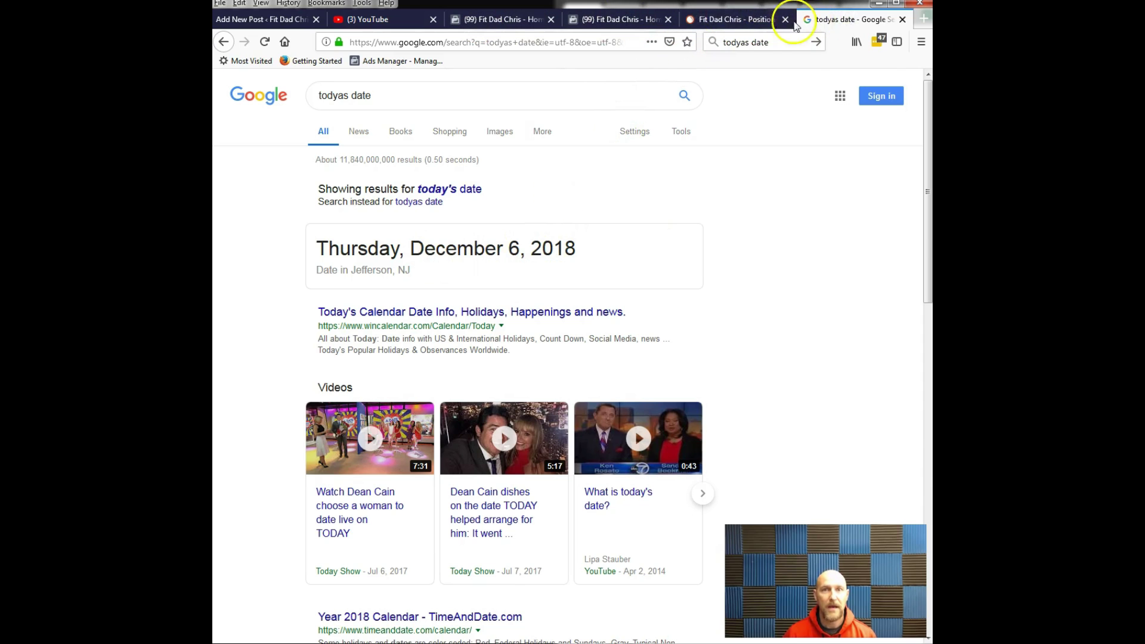
{"action": "left_click", "coordinate": [753, 19]}
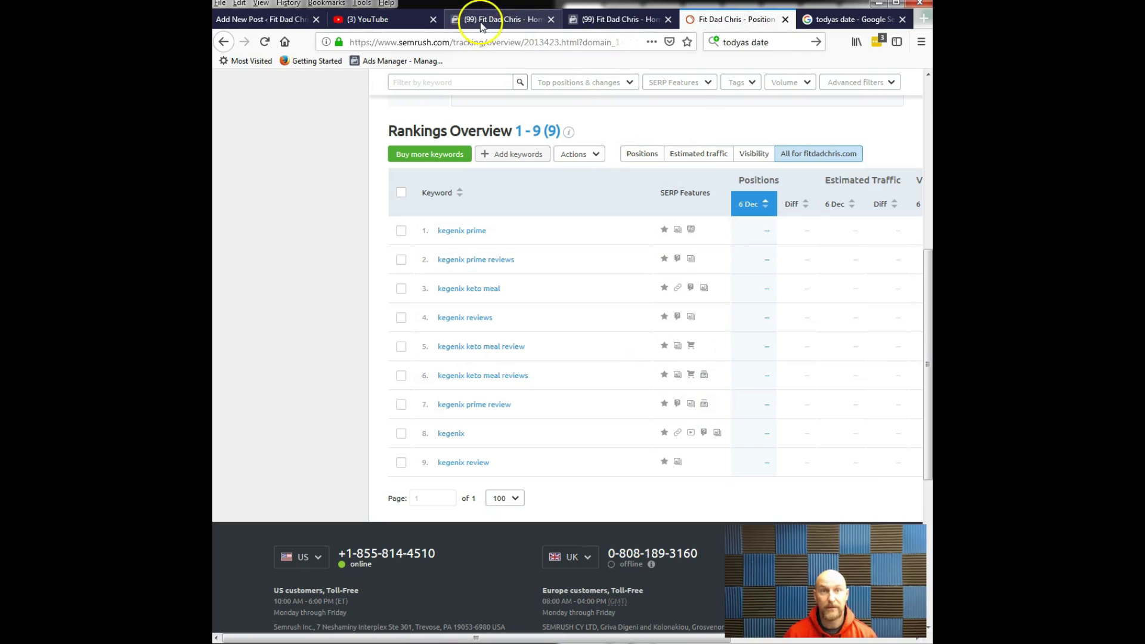
- Return to the new WordPress post titled "Kegenix Review" and save it as a draft
{"action": "left_click", "coordinate": [258, 21]}
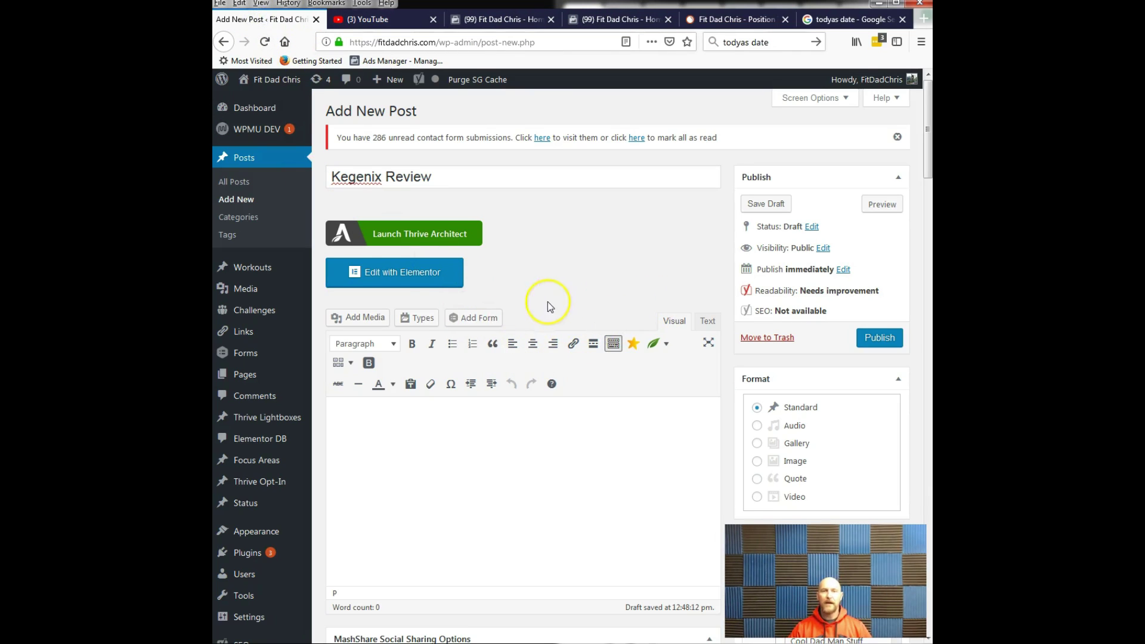
{"action": "left_click_drag", "start_coordinate": [334, 177], "coordinate": [438, 179]}
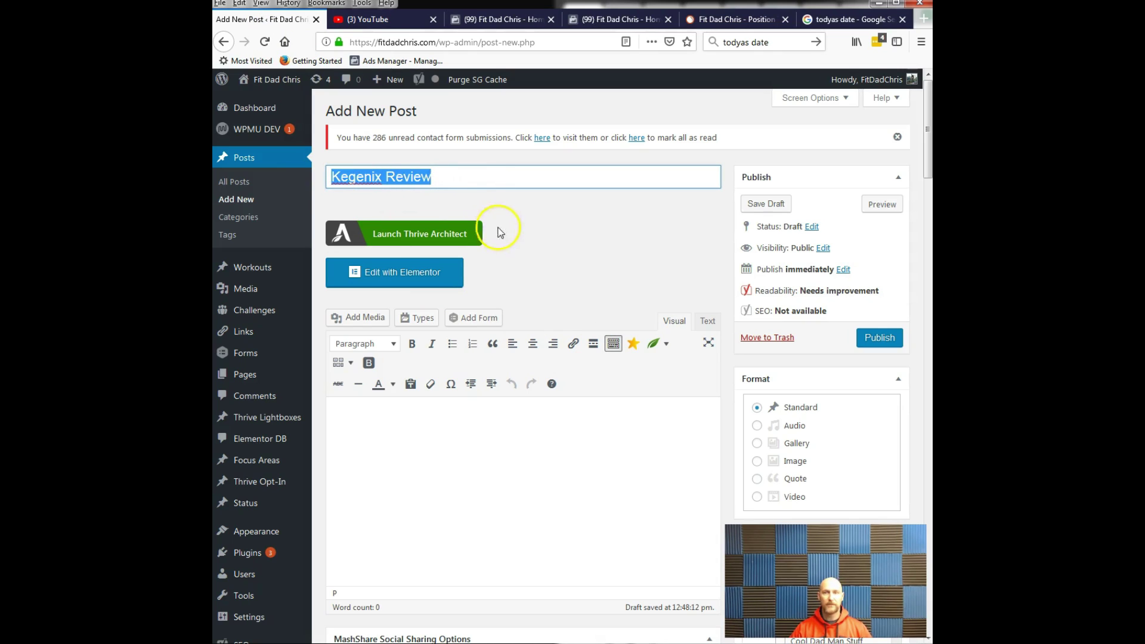
{"action": "left_click", "coordinate": [769, 204]}
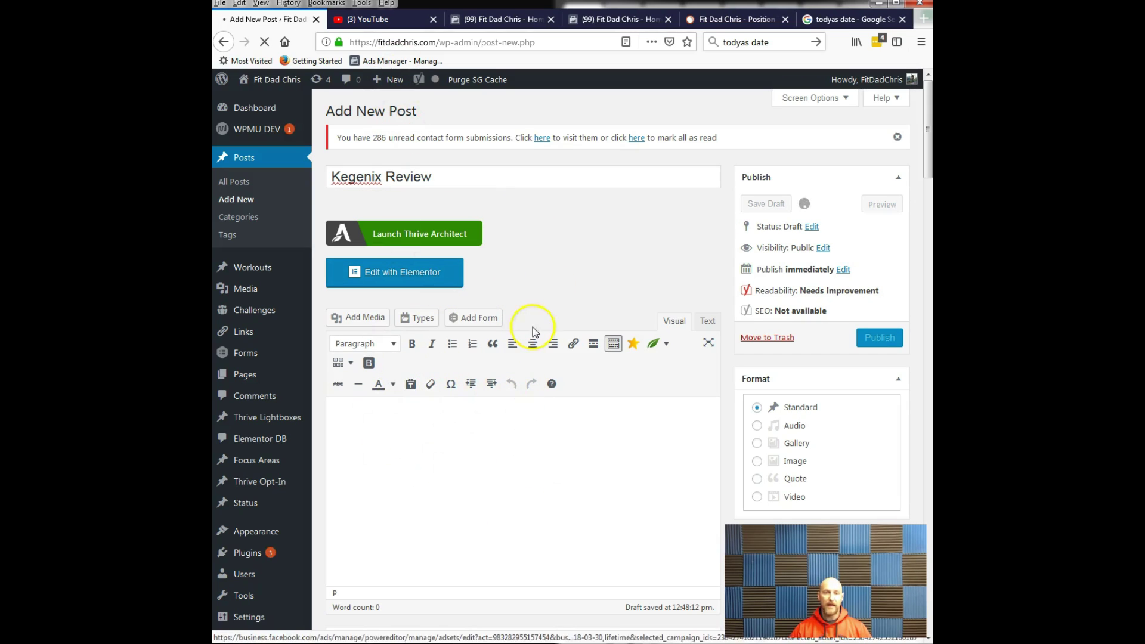
- Switch to YouTube and open the video upload page
{"action": "left_click", "coordinate": [382, 19]}
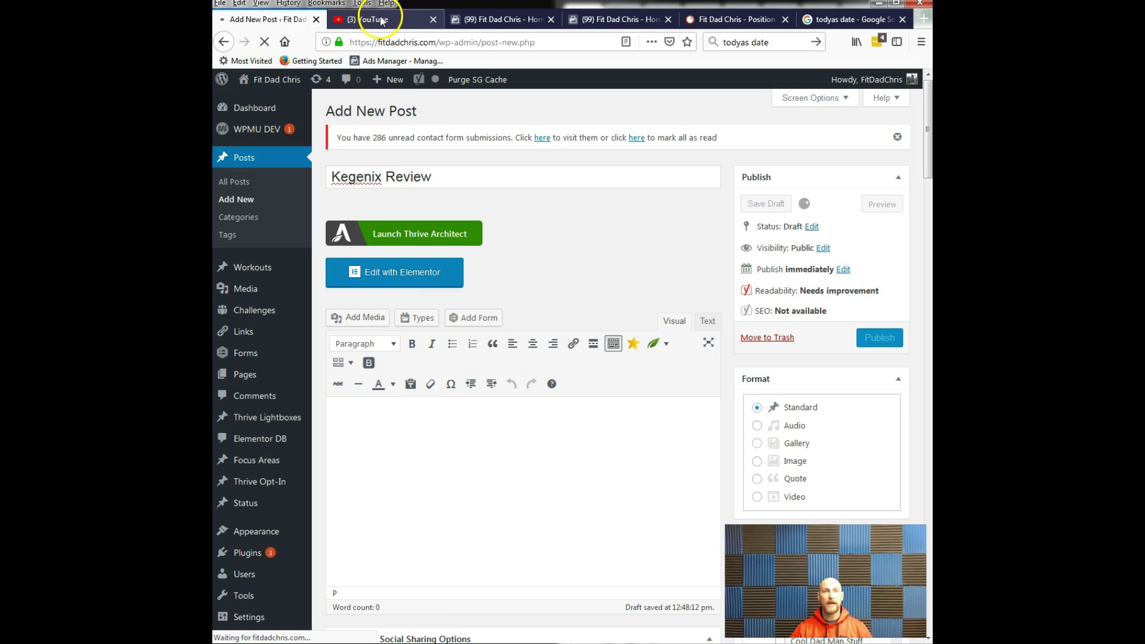
{"action": "left_click", "coordinate": [380, 19]}
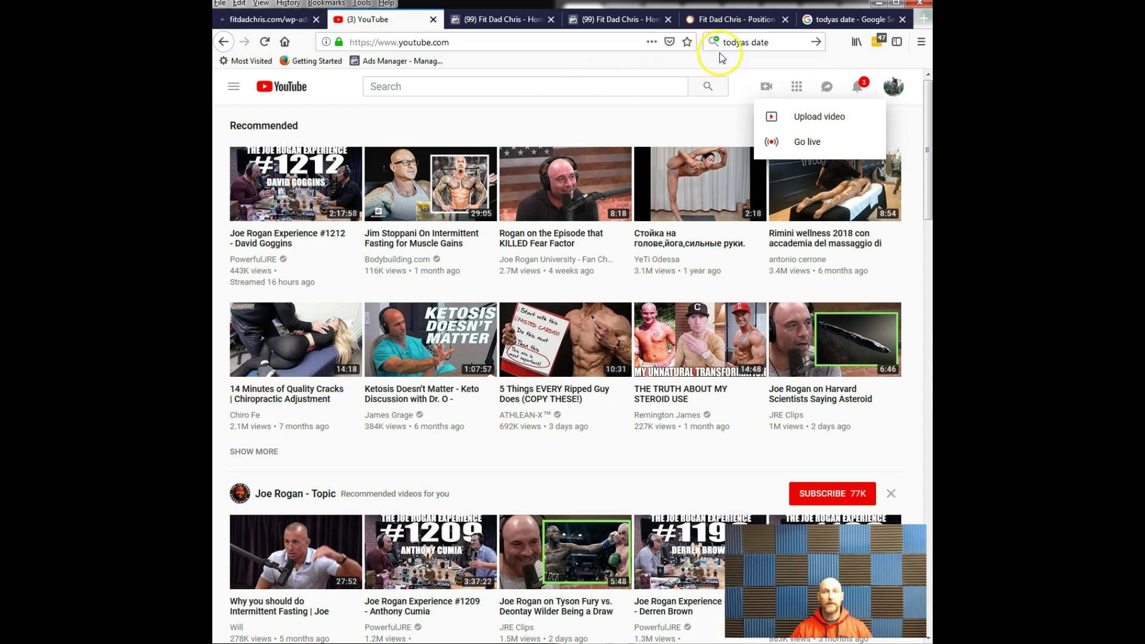
{"action": "left_click", "coordinate": [797, 115]}
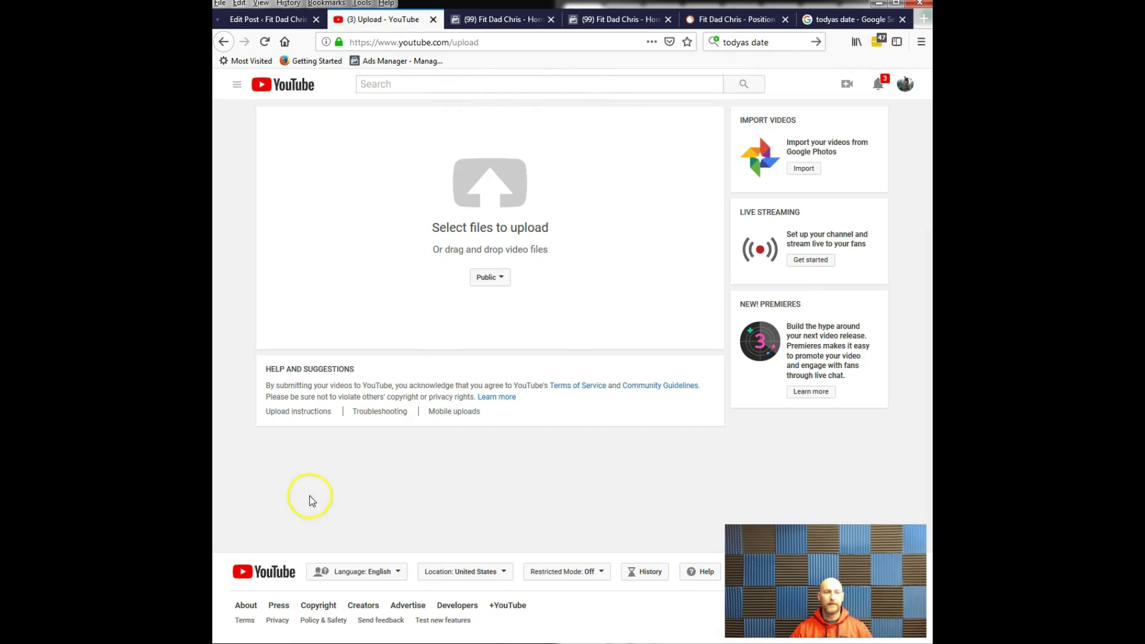
- Upload the Kegenix-Review-Keto-Supplements video from the Kegeniz folder to YouTube
{"action": "mouse_move", "coordinate": [304, 643]}
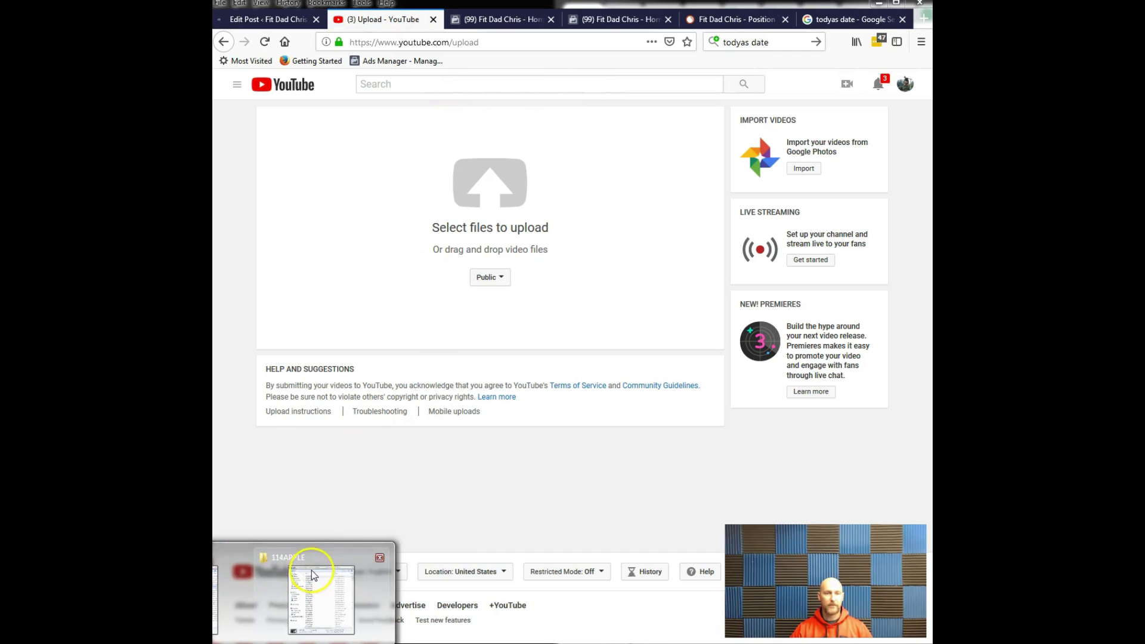
{"action": "left_click", "coordinate": [320, 600]}
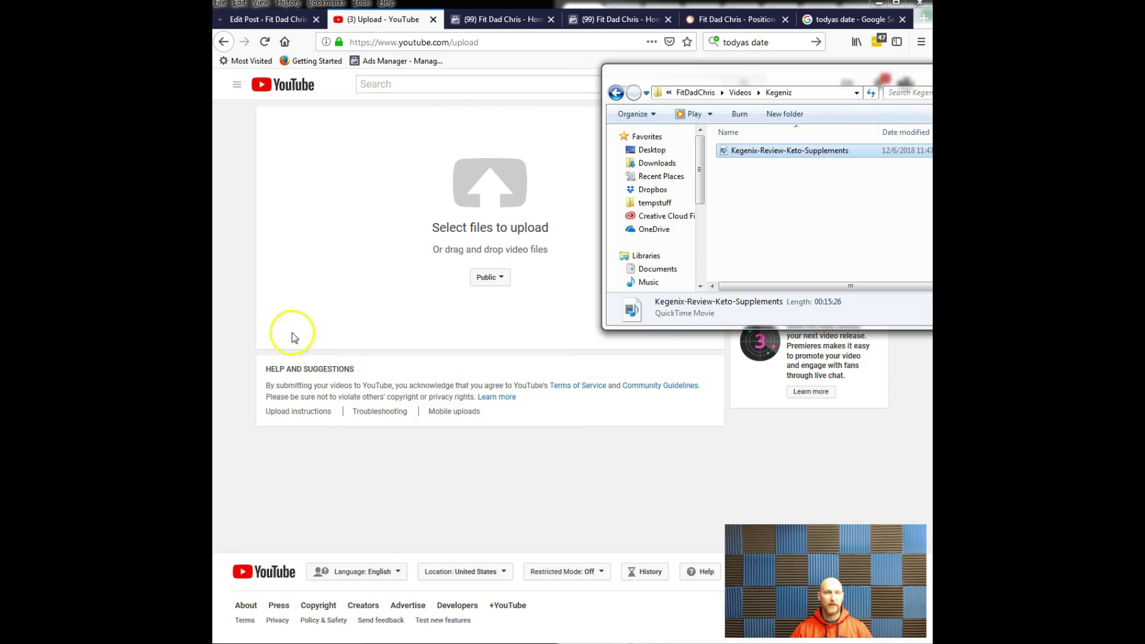
{"action": "left_click_drag", "start_coordinate": [735, 151], "coordinate": [488, 180]}
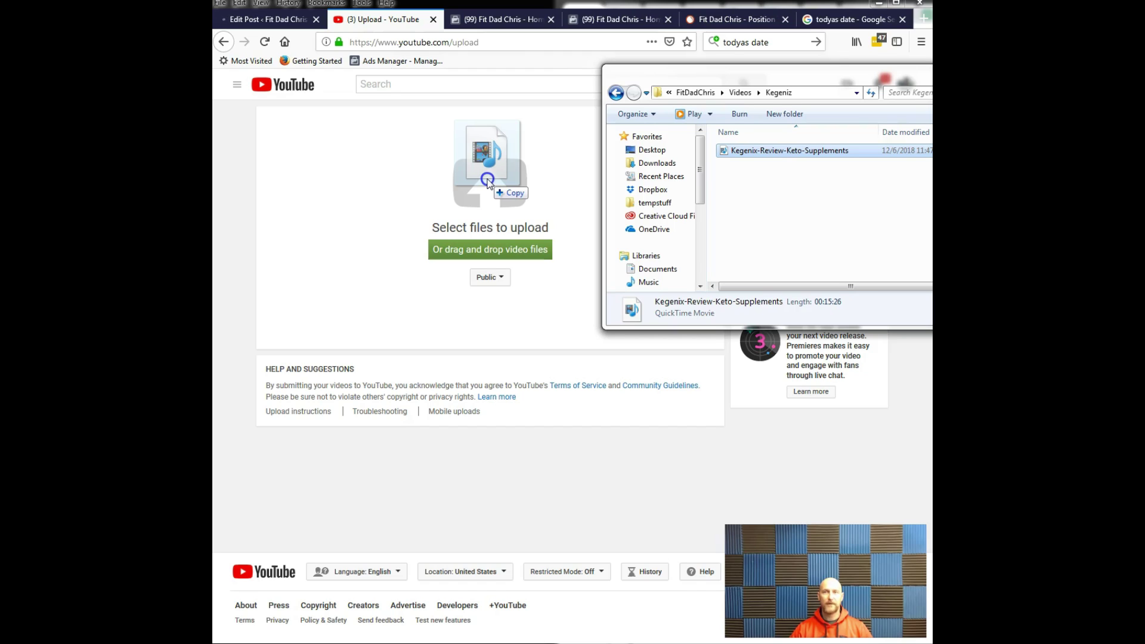
{"action": "left_click_drag", "start_coordinate": [488, 180], "coordinate": [485, 198]}
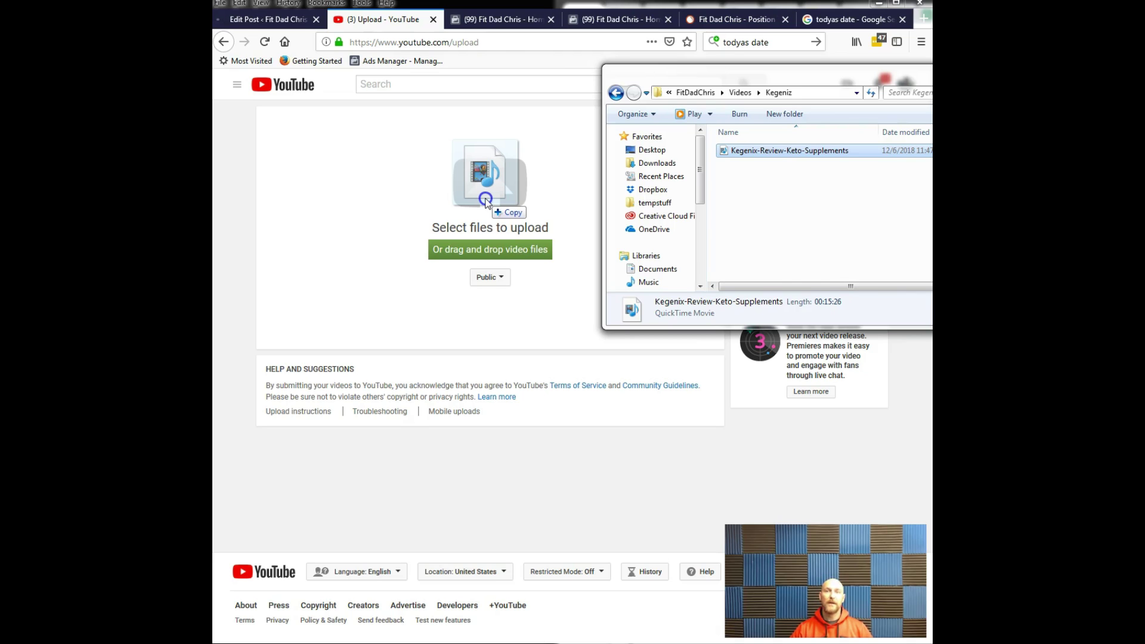
{"action": "left_click_drag", "start_coordinate": [486, 200], "coordinate": [485, 199]}
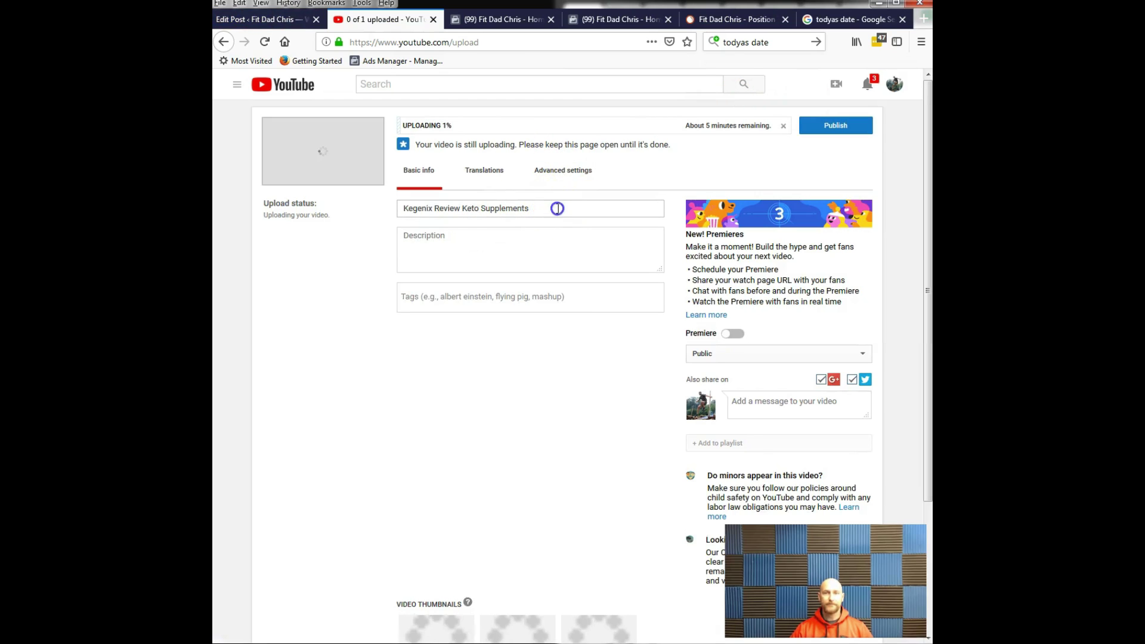
- Add the tags "kegenix review" and "kegenix keto meal" to the uploading video
{"action": "left_click", "coordinate": [460, 244]}
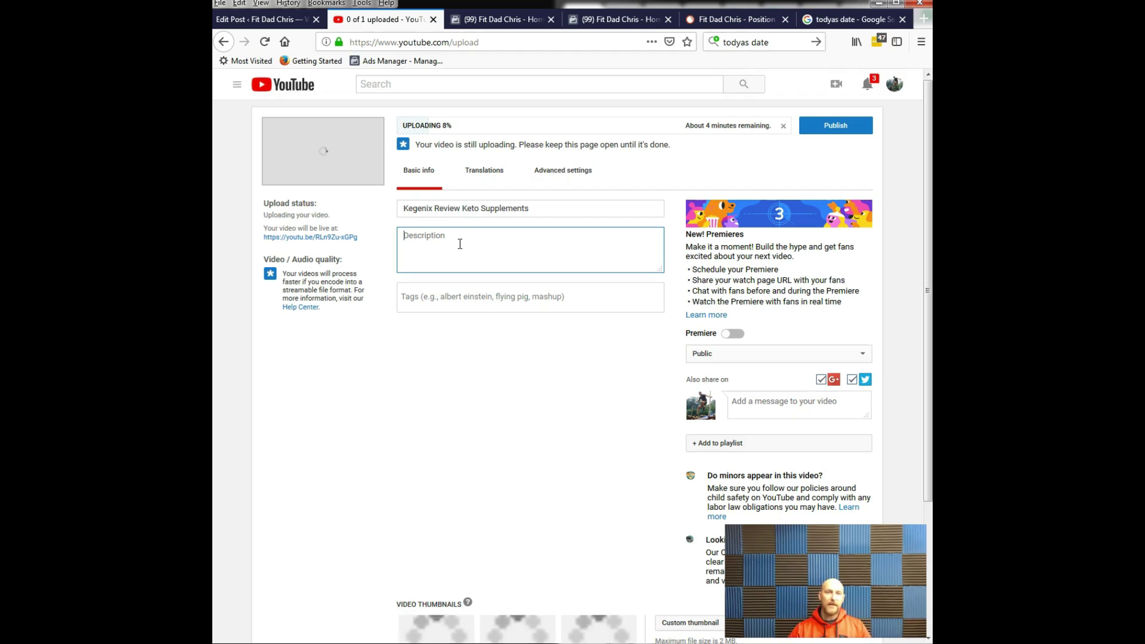
{"action": "left_click", "coordinate": [504, 302]}
{"action": "type", "text": "kegenix review"}
{"action": "key", "text": "Return"}
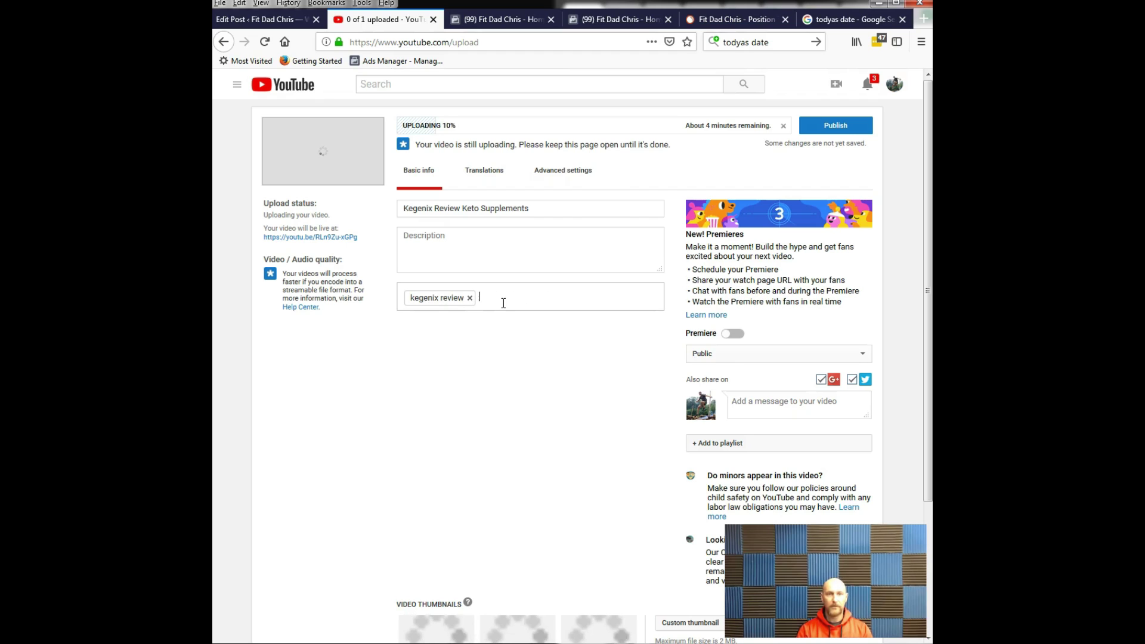
{"action": "type", "text": "keto"}
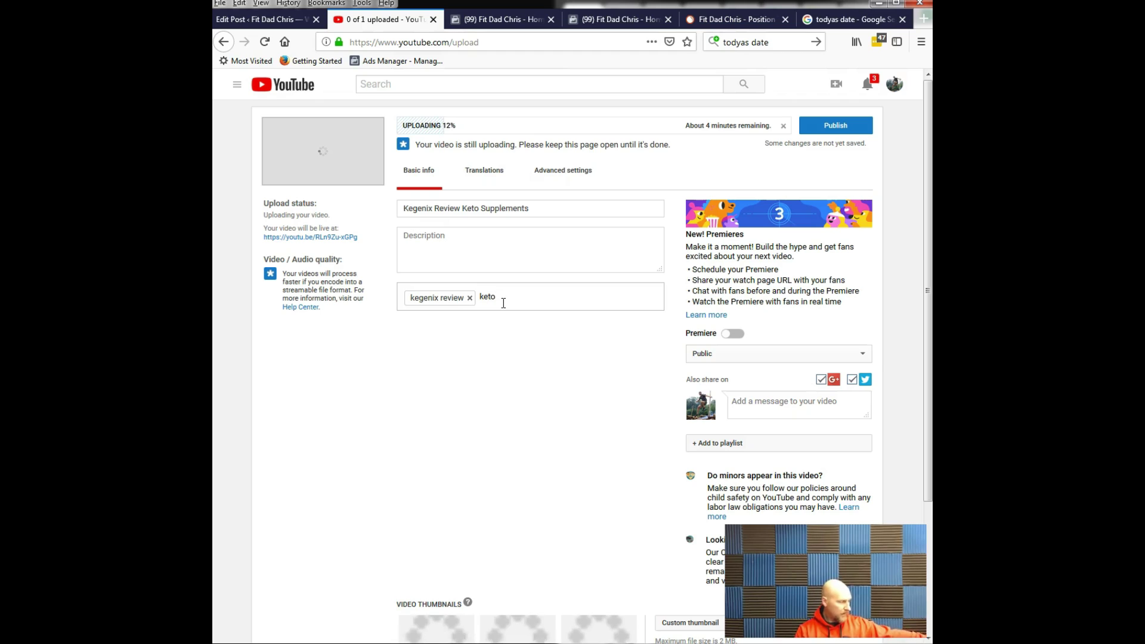
{"action": "key", "text": "BackSpace"}
{"action": "key", "text": "BackSpace"}
{"action": "key", "text": "BackSpace"}
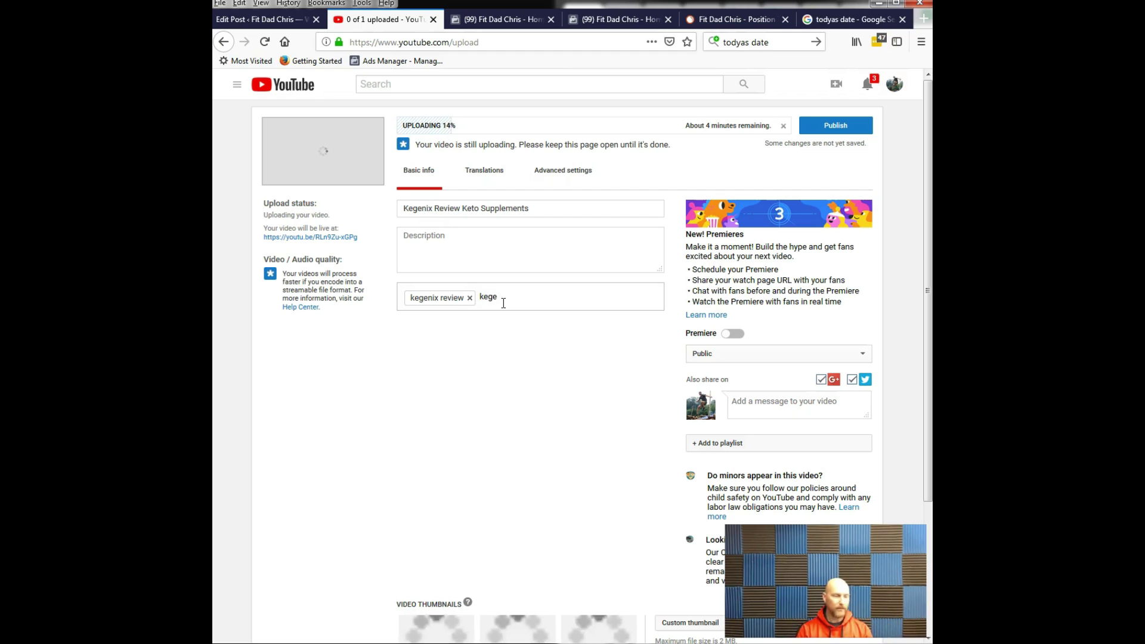
{"action": "type", "text": "x"}
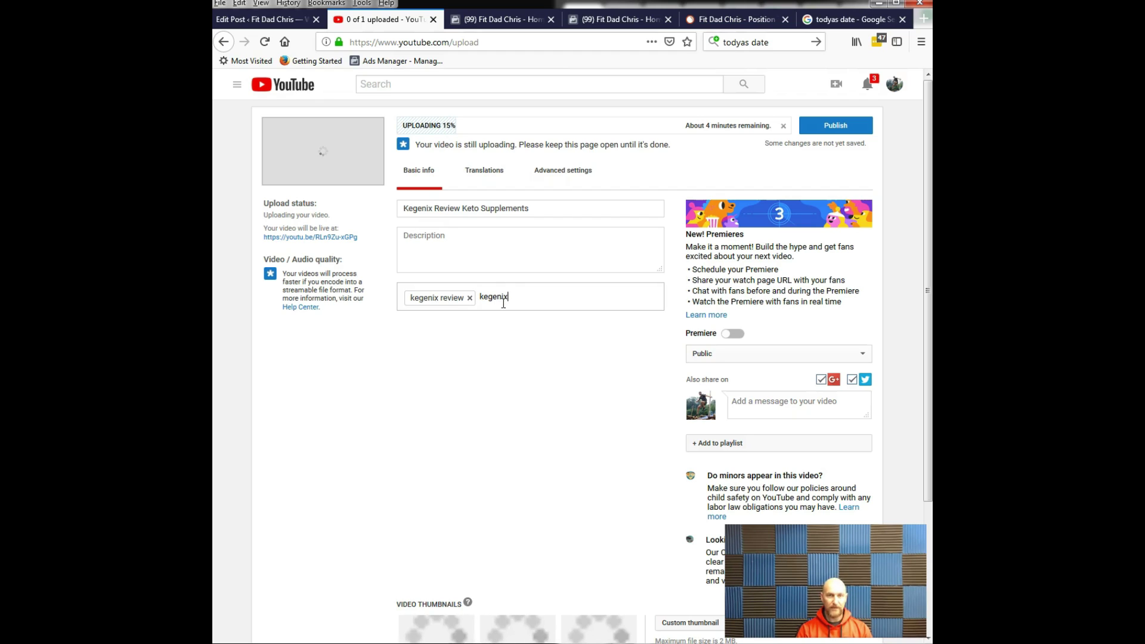
{"action": "type", "text": " keto meal"}
{"action": "key", "text": "Return"}
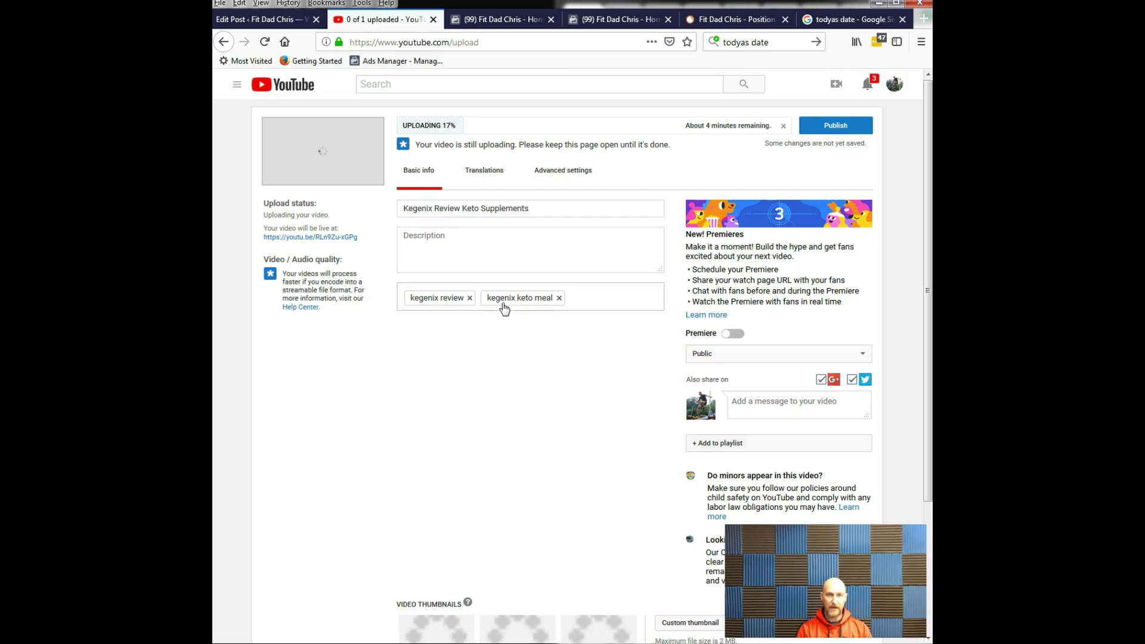
- Add the tags "kegenix prime" and "keto supplement reviews" to the uploading video
{"action": "type", "text": "kegenix prime"}
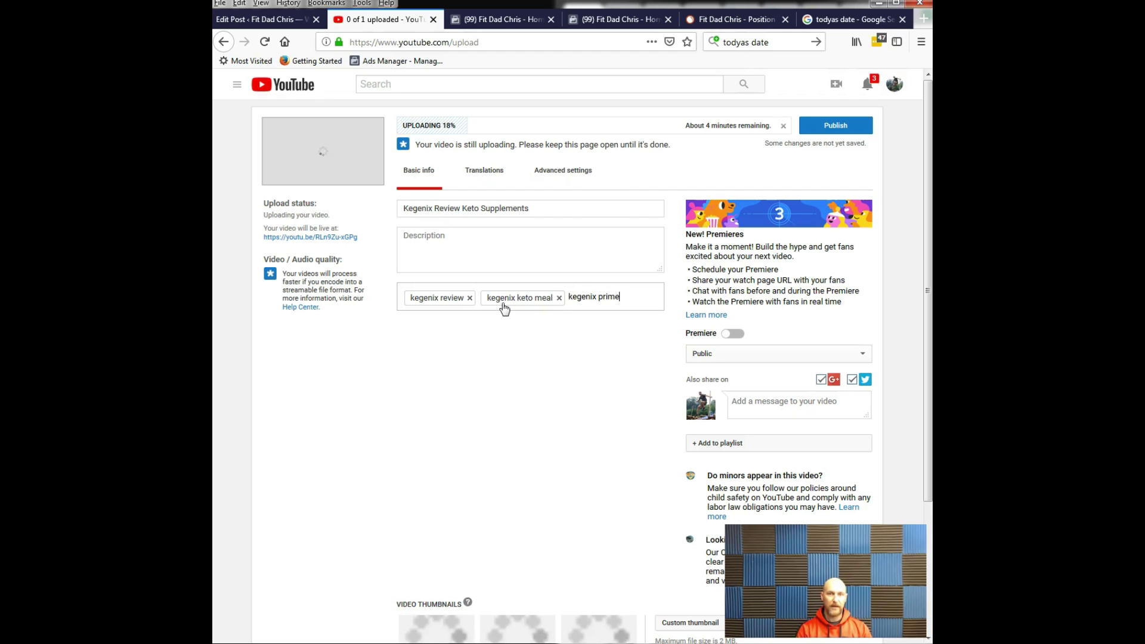
{"action": "key", "text": "Return"}
{"action": "type", "text": "keto"}
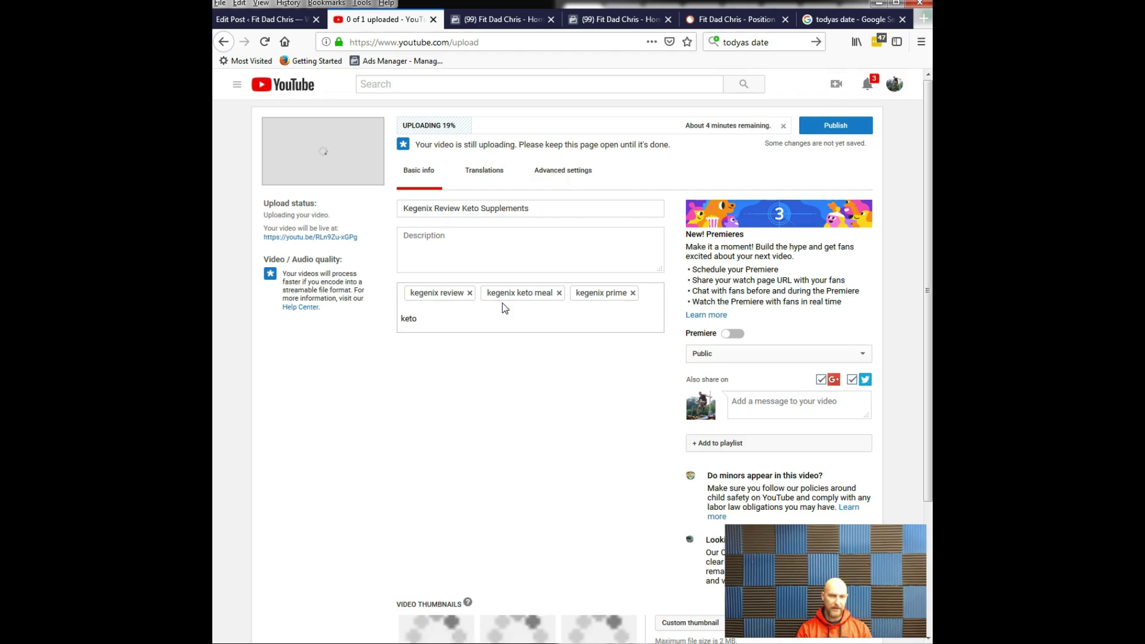
{"action": "type", "text": " supplements"}
{"action": "key", "text": "BackSpace"}
{"action": "type", "text": "revioew"}
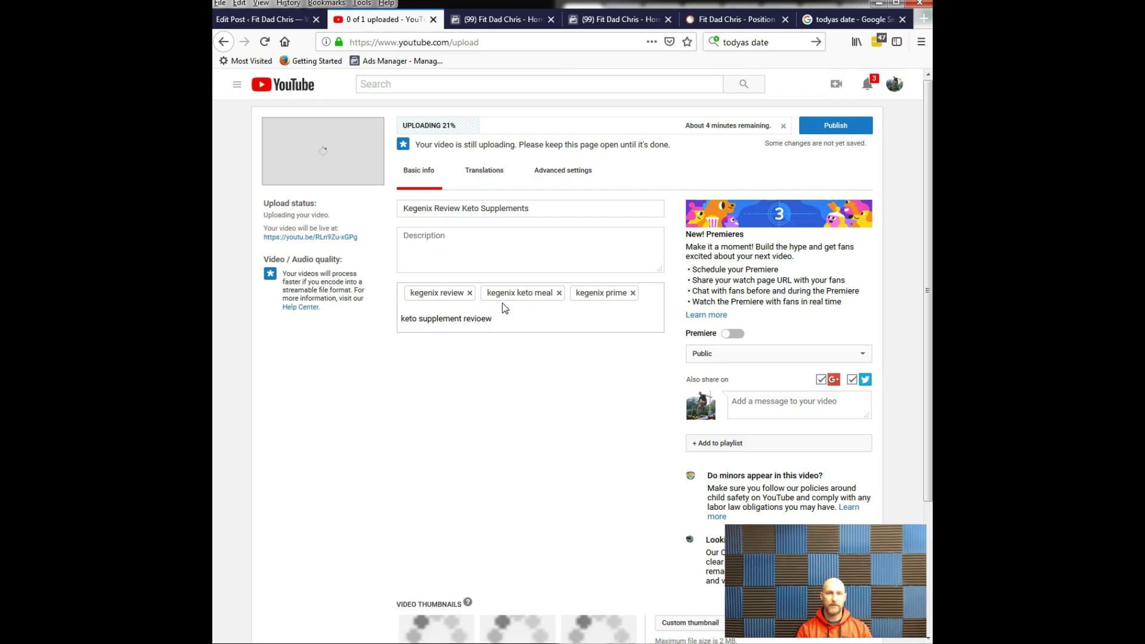
{"action": "key", "text": "BackSpace"}
{"action": "key", "text": "BackSpace"}
{"action": "key", "text": "BackSpace"}
{"action": "type", "text": "ews"}
{"action": "key", "text": "Return"}
- Remove the "keto supplement reviews" tag and re-enter the "kegenix prime" tag on the video
{"action": "type", "text": "d"}
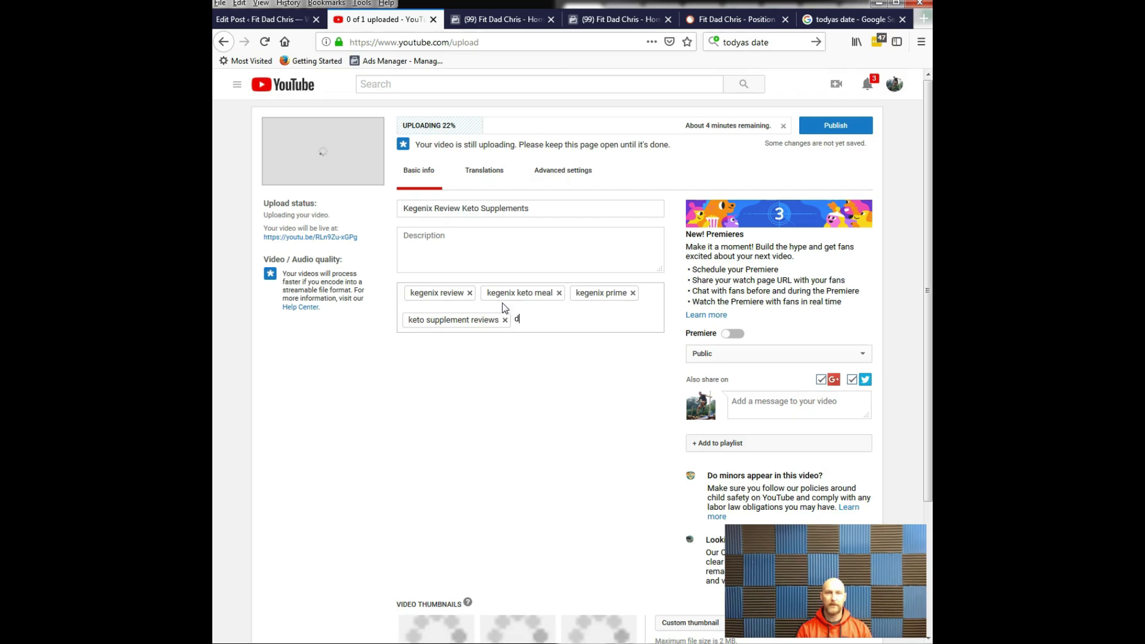
{"action": "key", "text": "BackSpace"}
{"action": "type", "text": "f"}
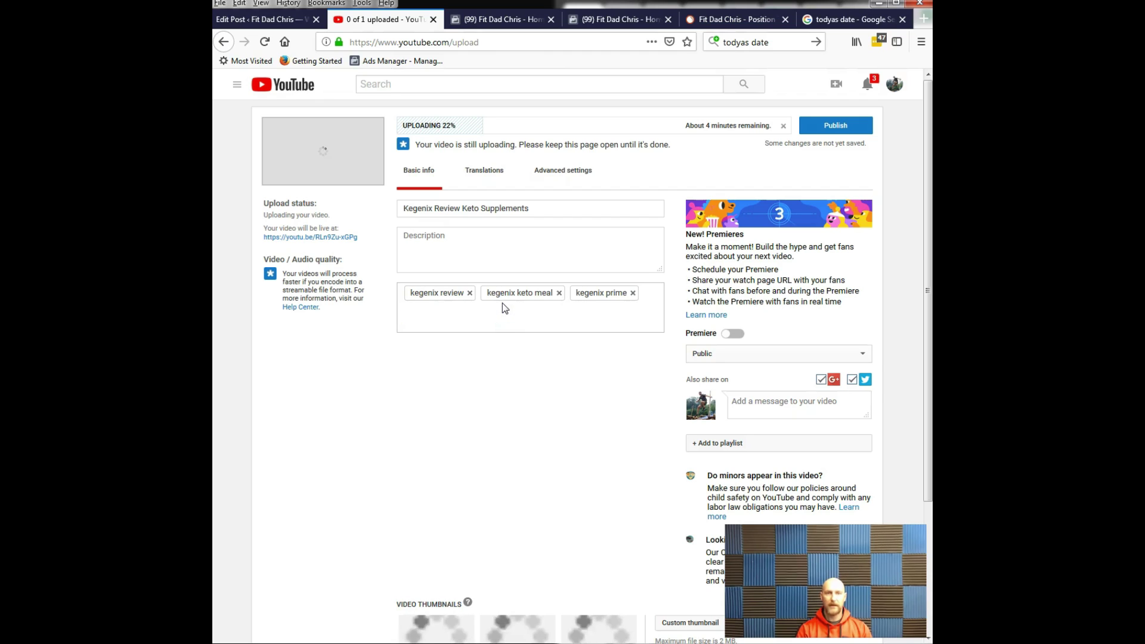
{"action": "key", "text": "BackSpace"}
{"action": "key", "text": "BackSpace"}
{"action": "key", "text": "BackSpace"}
{"action": "type", "text": "ket"}
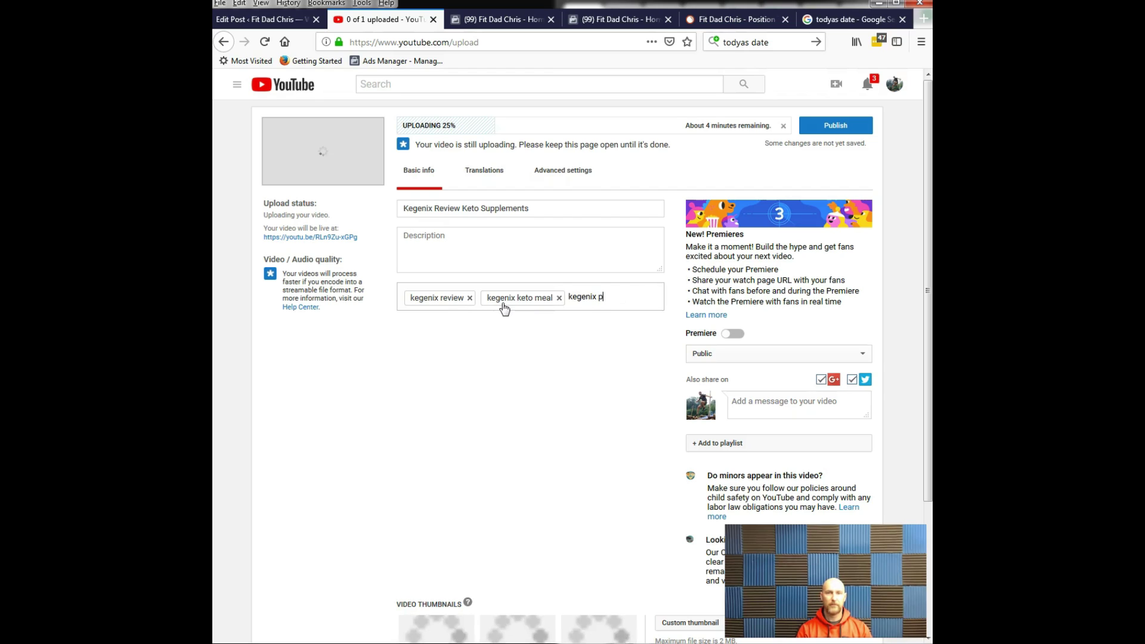
{"action": "key", "text": "Return"}
- Add the tags "keto supplement review" and "fit dad chris" to the uploading video
{"action": "type", "text": "keto"}
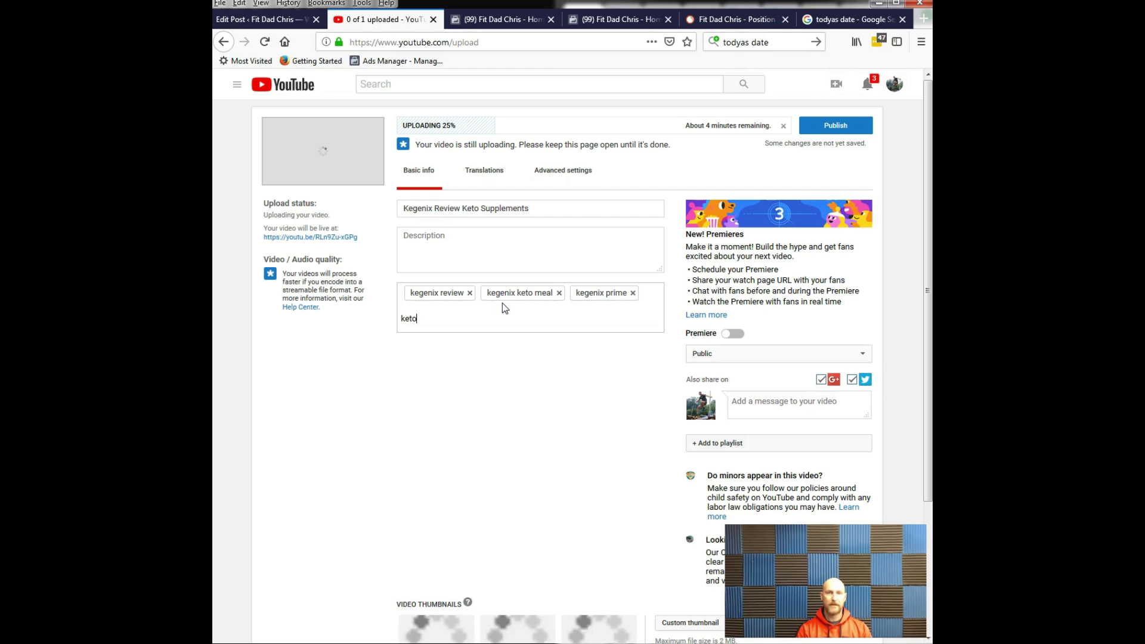
{"action": "type", "text": " supplements"}
{"action": "key", "text": "BackSpace"}
{"action": "key", "text": "BackSpace"}
{"action": "key", "text": "BackSpace"}
{"action": "key", "text": "BackSpace"}
{"action": "key", "text": "BackSpace"}
{"action": "key", "text": "BackSpace"}
{"action": "type", "text": "ement review"}
{"action": "key", "text": "Return"}
{"action": "type", "text": "fit dad chris"}
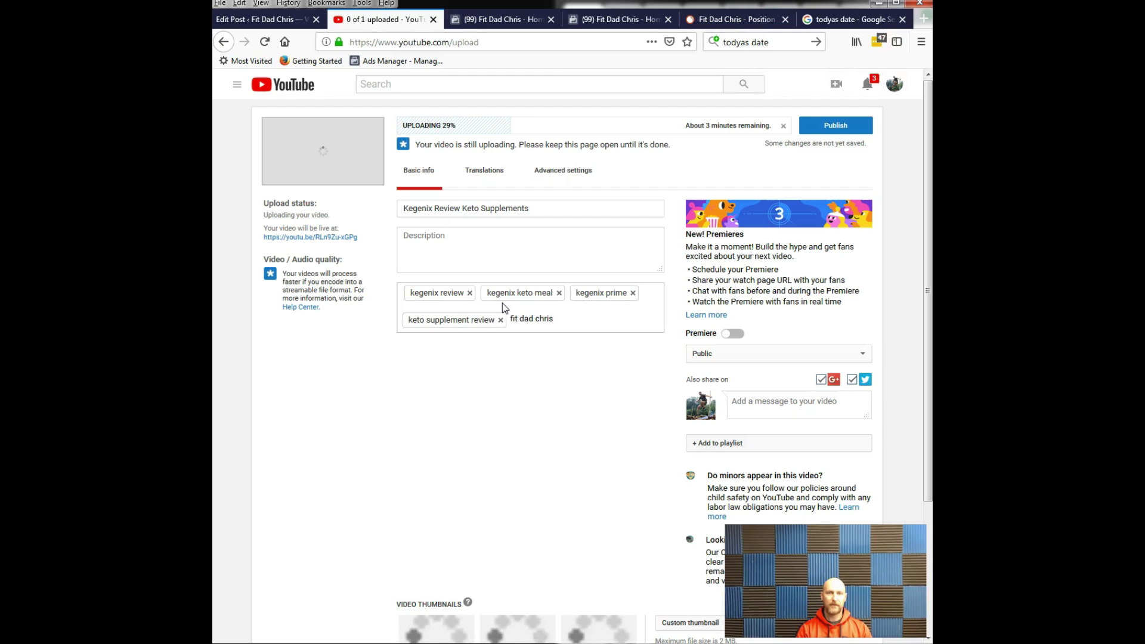
{"action": "key", "text": "Return"}
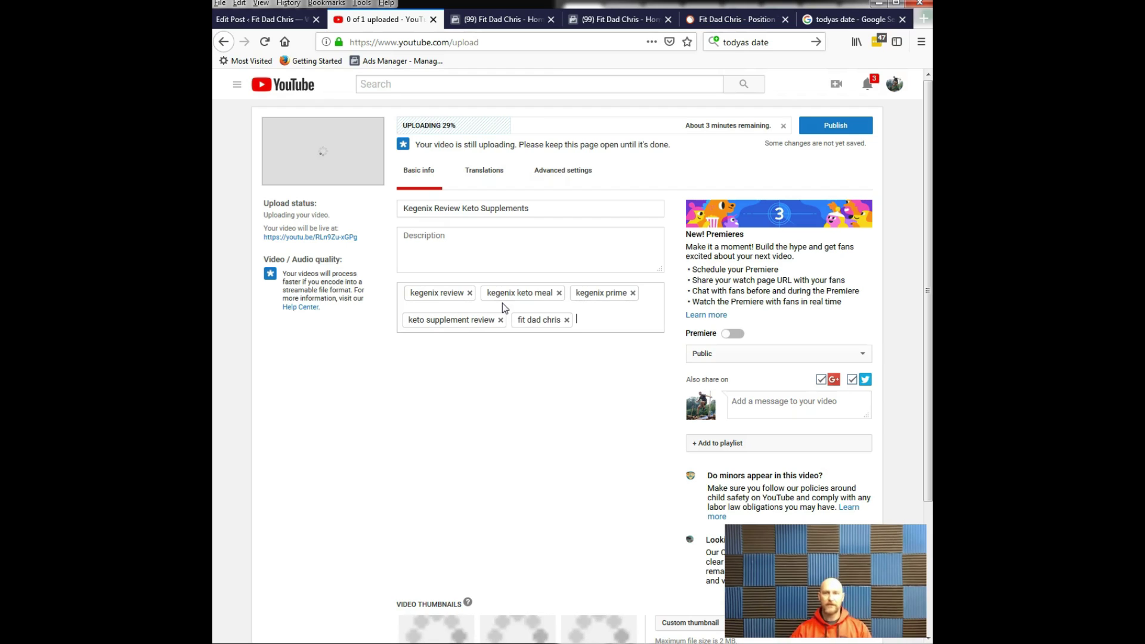
- Rename the image IMG_4179 in the Kegeniz folder as kegenix-keto-meal-prime
{"action": "left_click", "coordinate": [671, 522]}
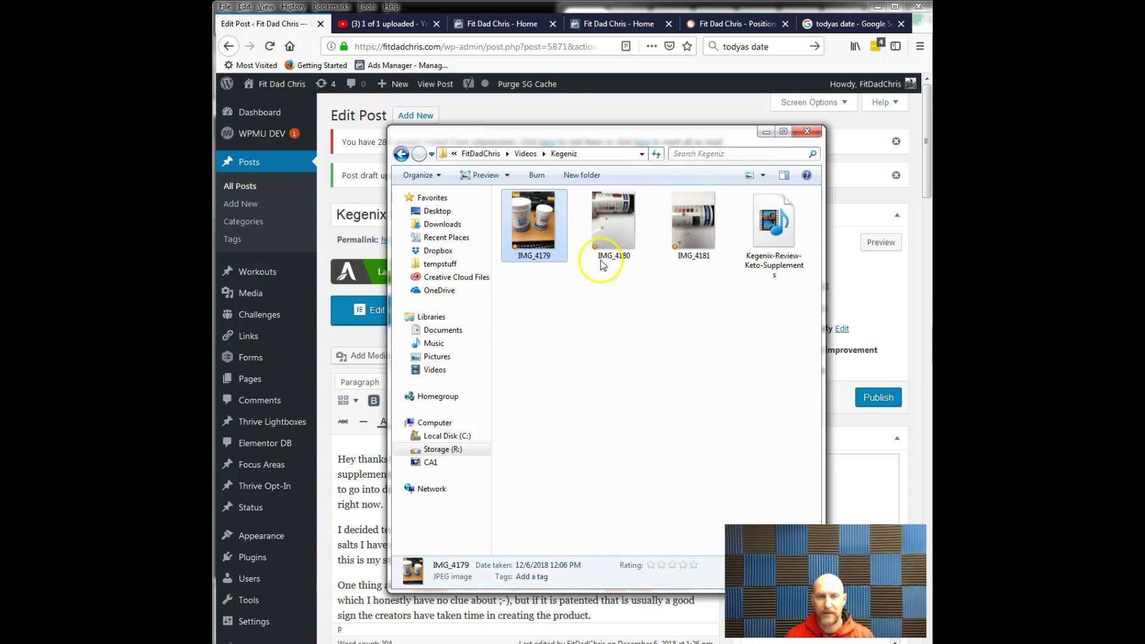
{"action": "right_click", "coordinate": [547, 237]}
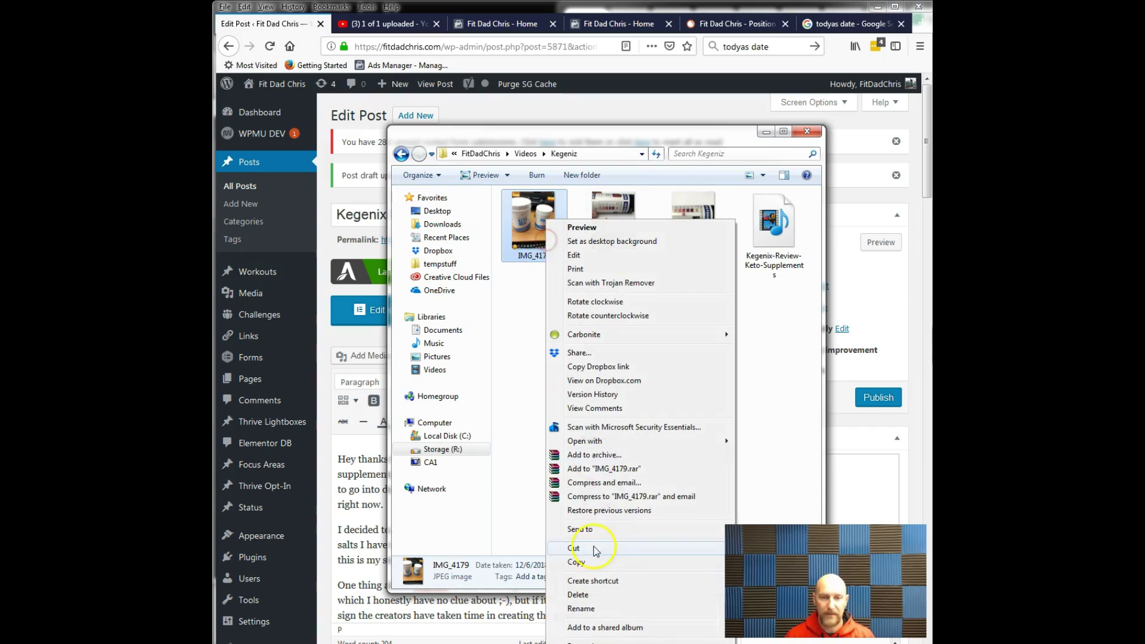
{"action": "left_click", "coordinate": [599, 609]}
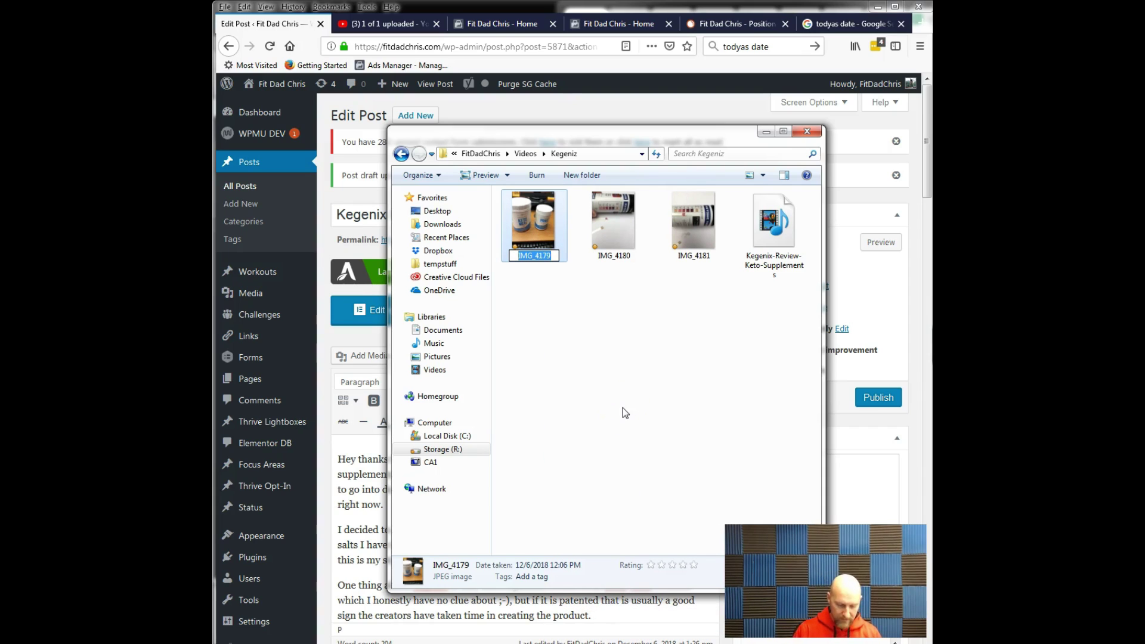
{"action": "type", "text": "kegen"}
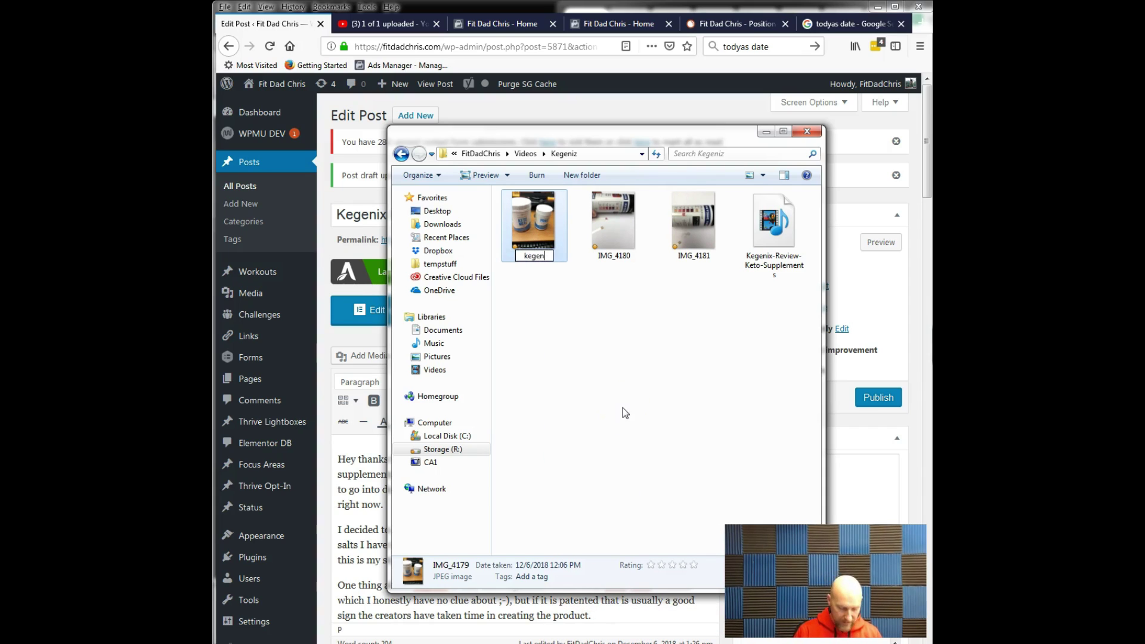
{"action": "type", "text": "ix-"}
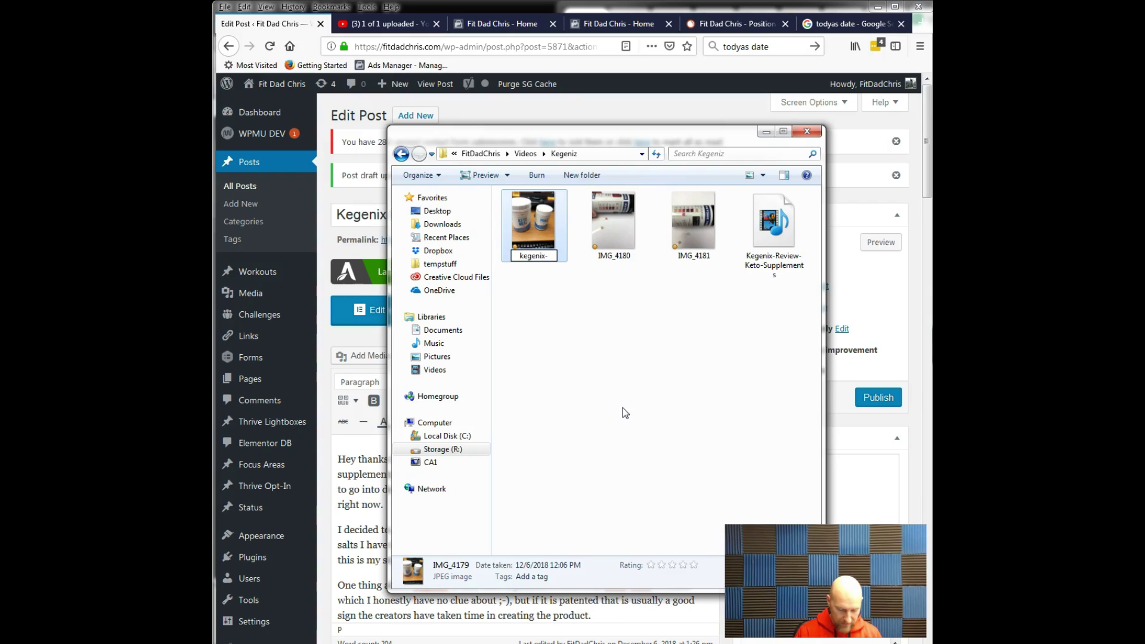
{"action": "type", "text": "keto-meal-prime"}
{"action": "key", "text": "Return"}
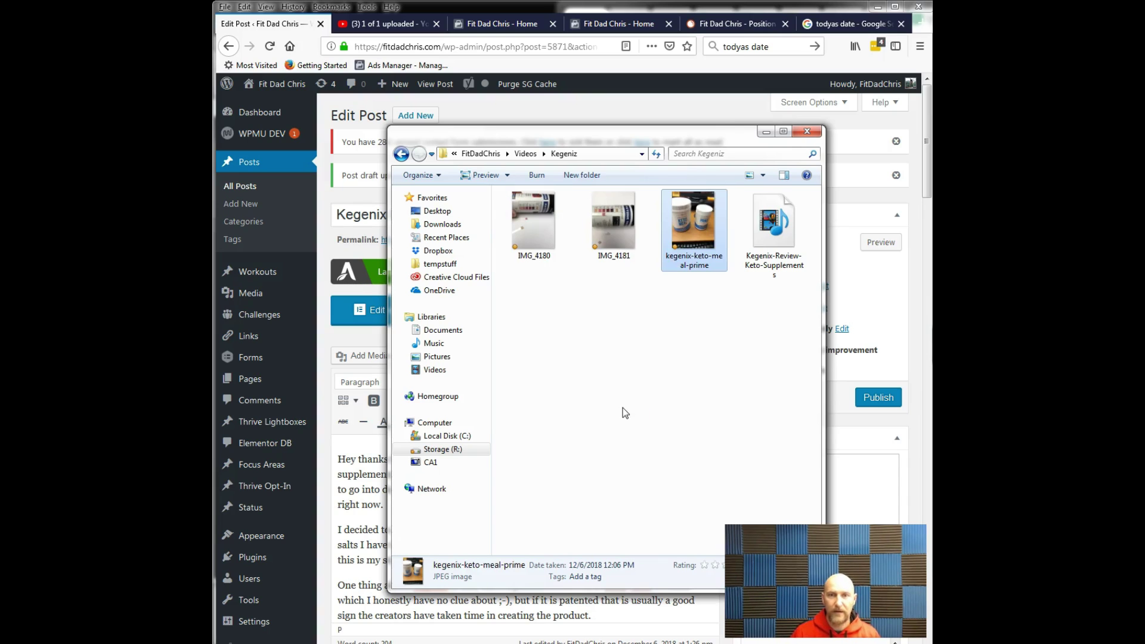
- Rename the image IMG_4180 in the Kegeniz folder as Ketone-Test-Srips-Before
{"action": "right_click", "coordinate": [544, 246]}
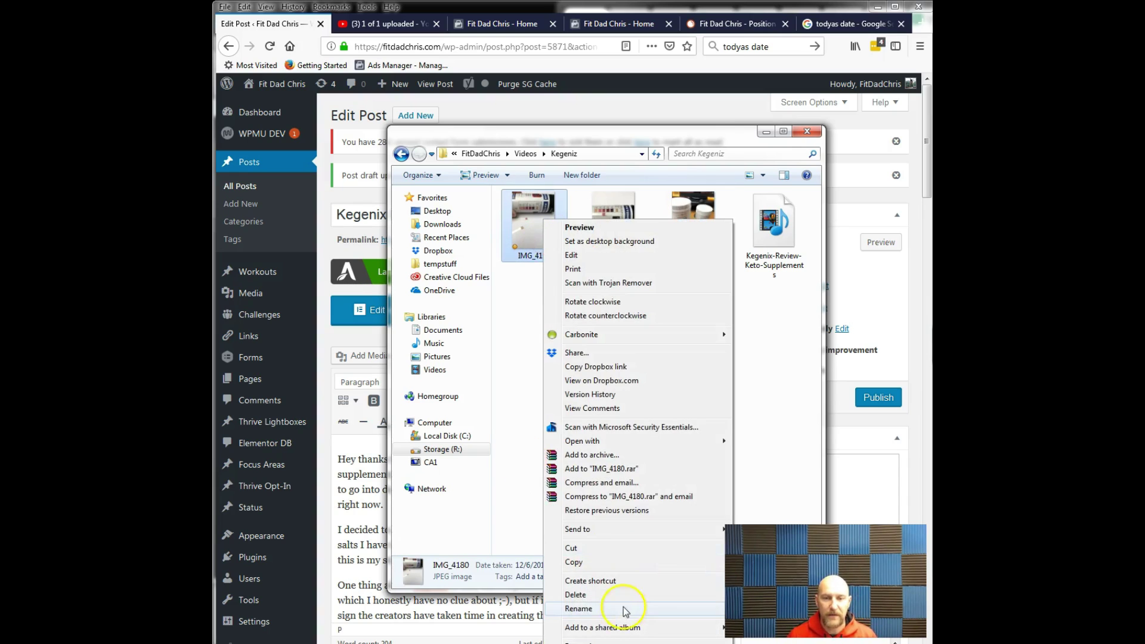
{"action": "left_click", "coordinate": [609, 610]}
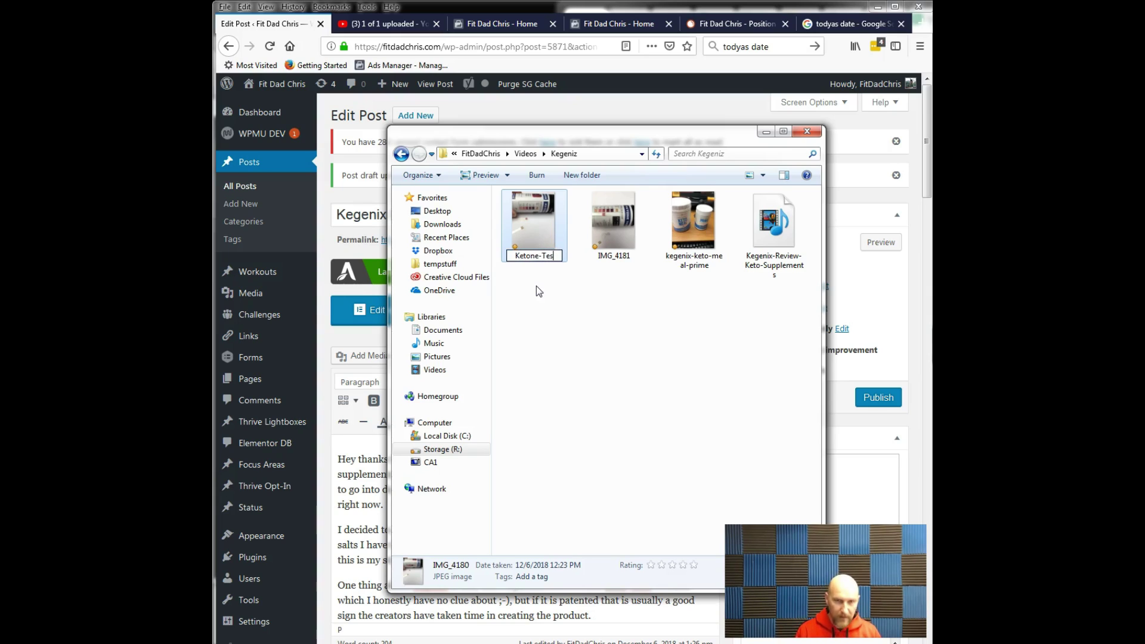
{"action": "type", "text": "rips"}
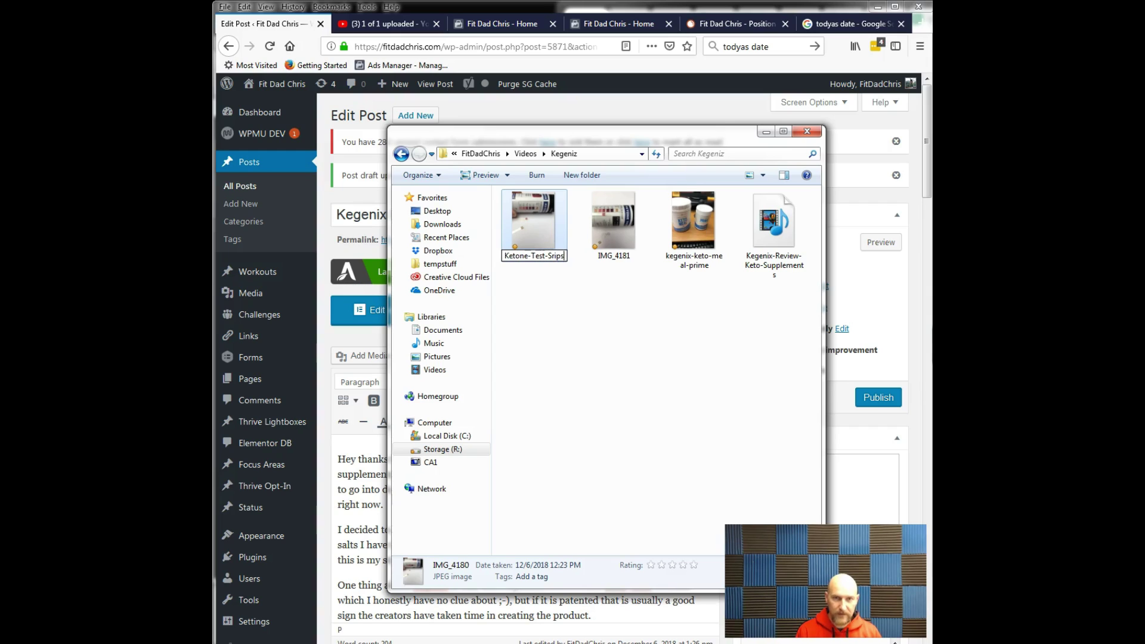
{"action": "type", "text": "-Before"}
{"action": "key", "text": "Return"}
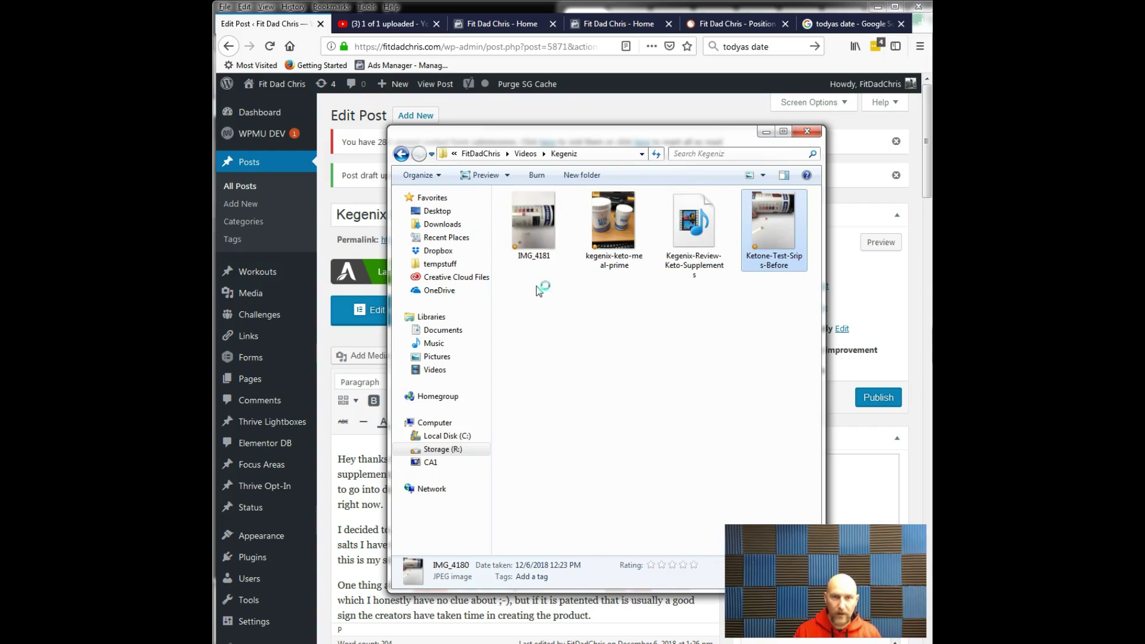
- Copy the name of the Ketone-Test-Srips-Before image and rename IMG_4181 as Ketone-Test-Srips-After
{"action": "right_click", "coordinate": [776, 263]}
{"action": "left_click", "coordinate": [765, 330]}
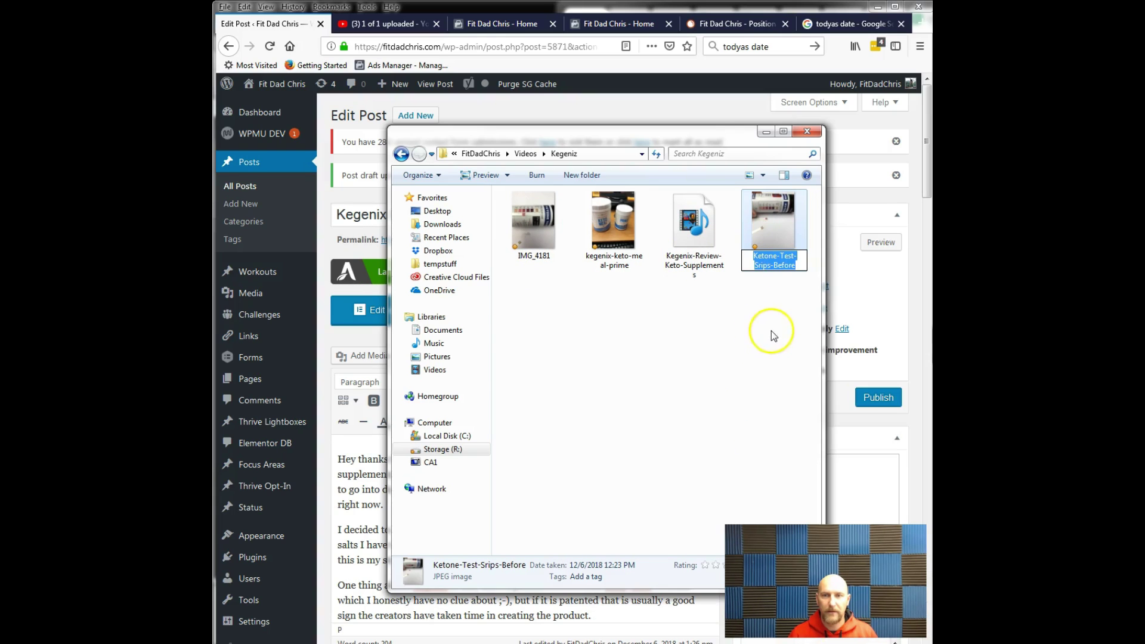
{"action": "left_click", "coordinate": [553, 244]}
{"action": "right_click", "coordinate": [553, 244]}
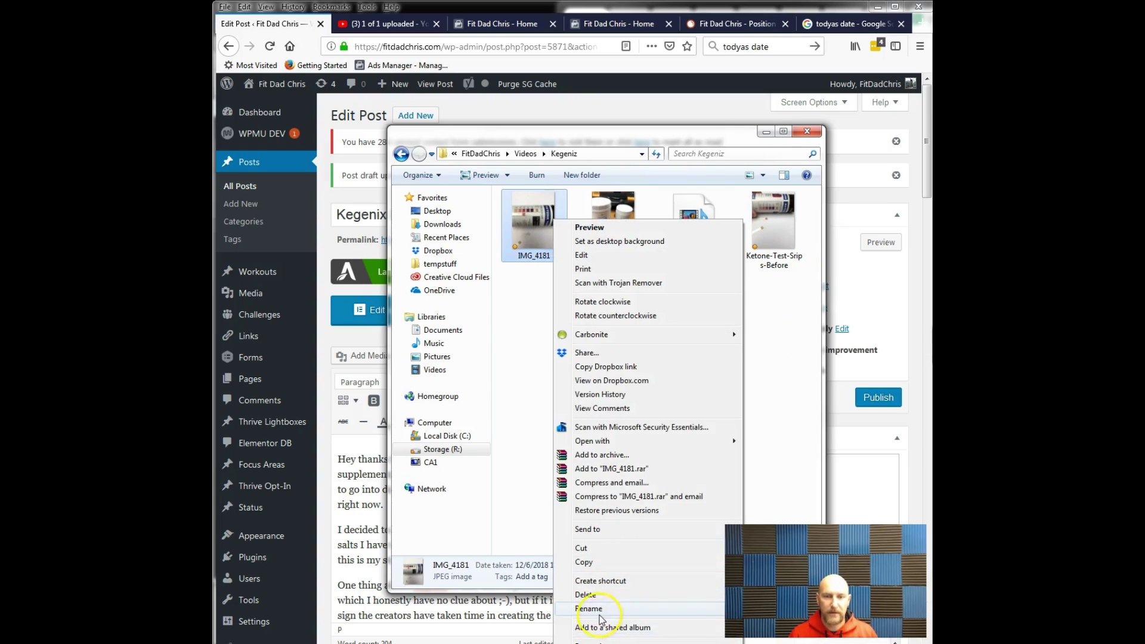
{"action": "left_click", "coordinate": [600, 614]}
{"action": "type", "text": "Before"}
{"action": "key", "text": "ctrl+a"}
{"action": "type", "text": "Ketone-Test-Srips-Before"}
{"action": "key", "text": "BackSpace"}
{"action": "key", "text": "BackSpace"}
{"action": "key", "text": "BackSpace"}
{"action": "key", "text": "BackSpace"}
{"action": "key", "text": "BackSpace"}
{"action": "key", "text": "BackSpace"}
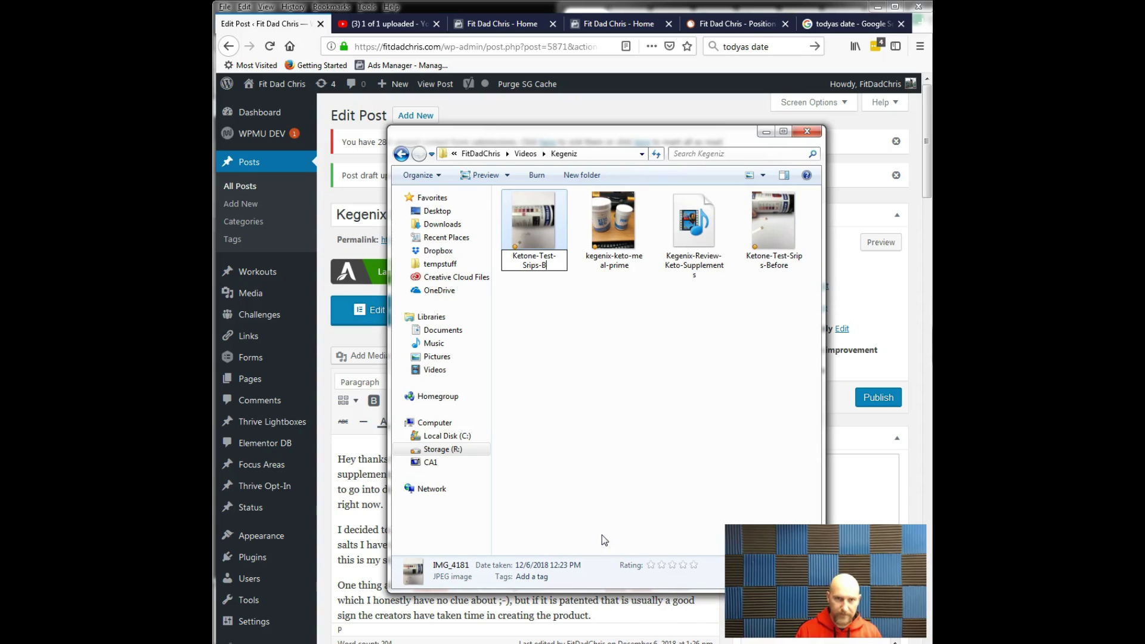
{"action": "type", "text": "After"}
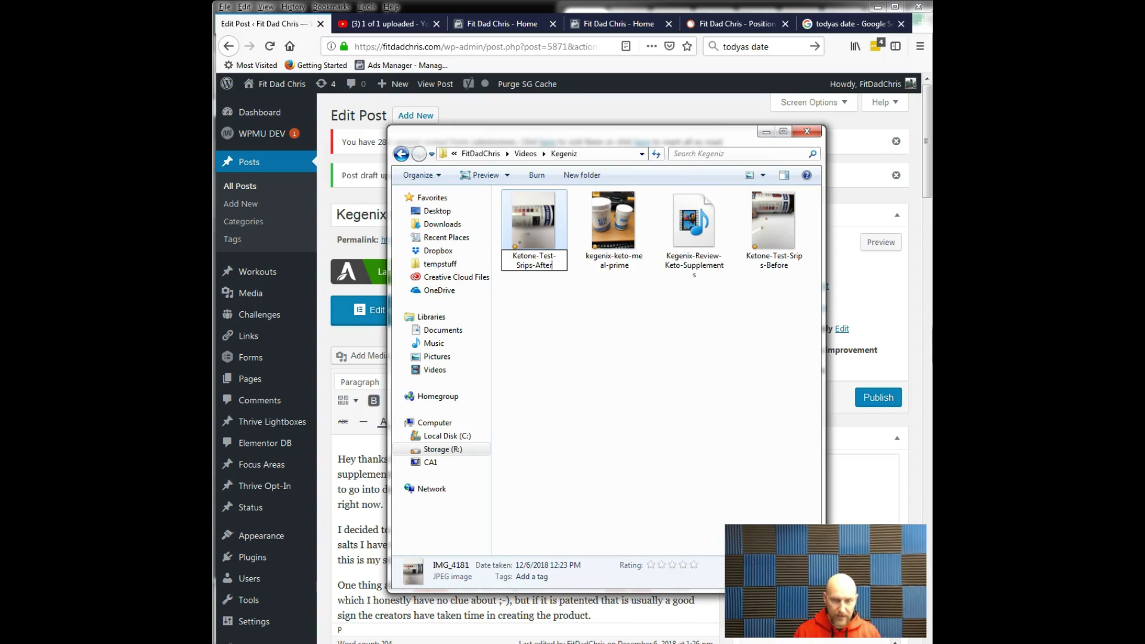
{"action": "key", "text": "Return"}
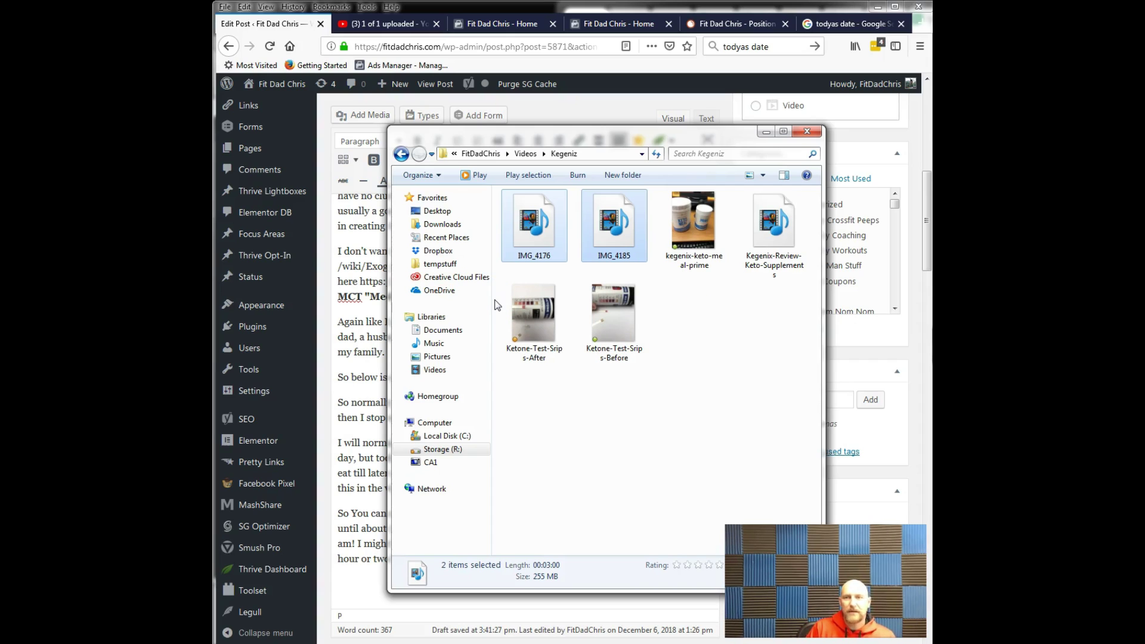
- Switch to YouTube, check the uploaded video's title, tags and thumbnails, and return to the WordPress post
{"action": "left_click", "coordinate": [752, 232]}
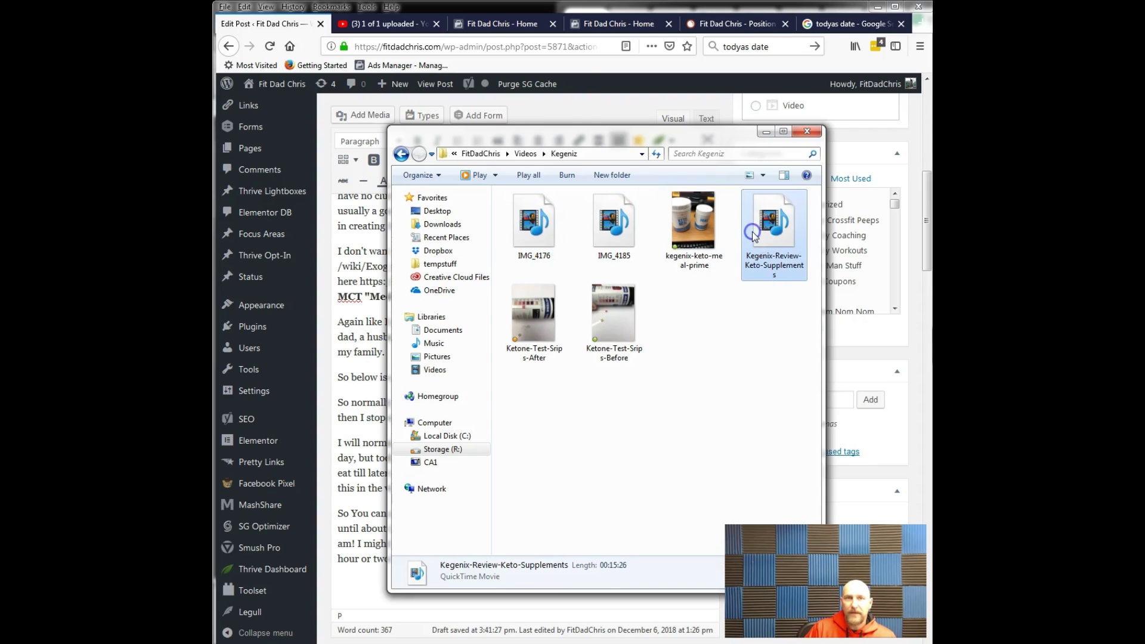
{"action": "left_click", "coordinate": [382, 24]}
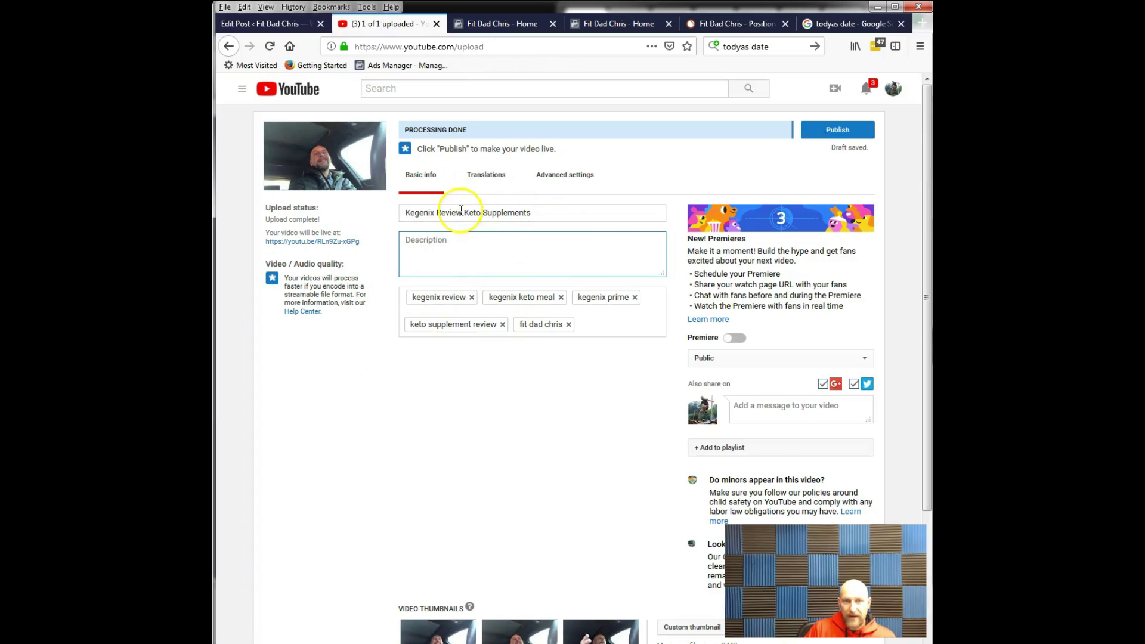
{"action": "scroll", "coordinate": [429, 305], "scroll_direction": "down", "scroll_amount": 2}
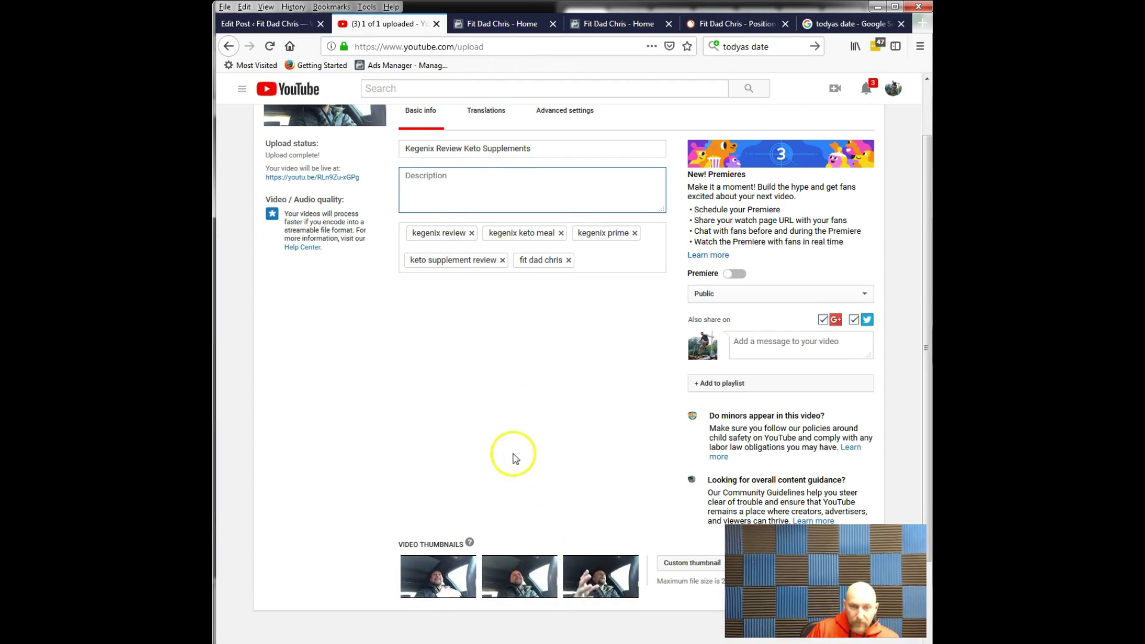
{"action": "scroll", "coordinate": [513, 452], "scroll_direction": "up", "scroll_amount": 2}
{"action": "left_click", "coordinate": [271, 24]}
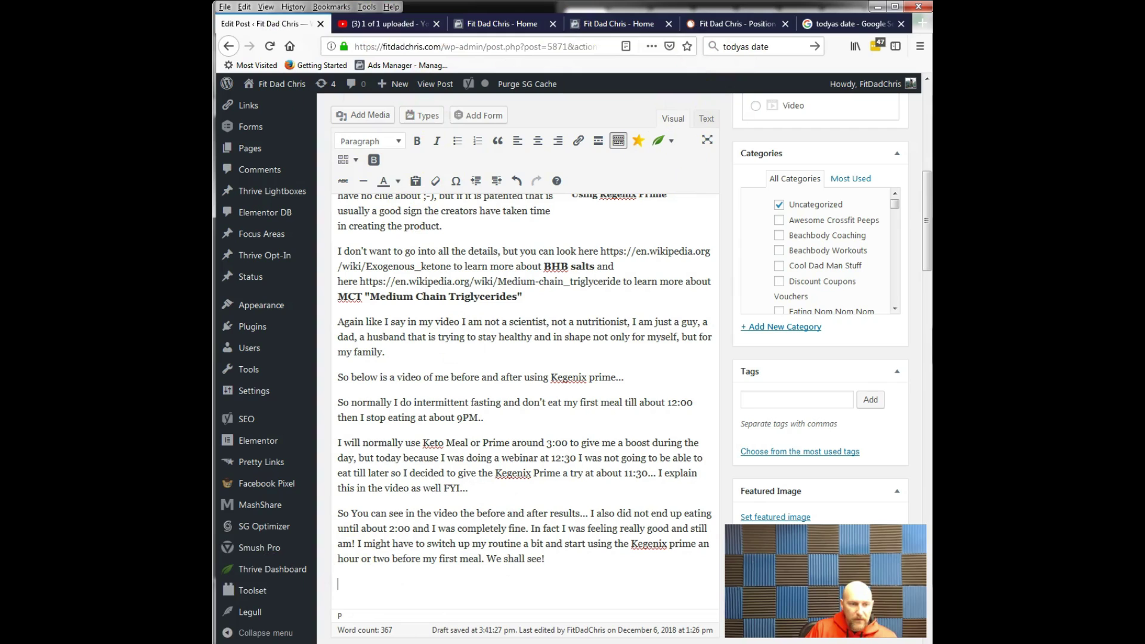
- Switch to the Kegeniz folder and look over the before and after ketone test strip images and the review video
{"action": "mouse_move", "coordinate": [236, 643]}
{"action": "left_click", "coordinate": [230, 604]}
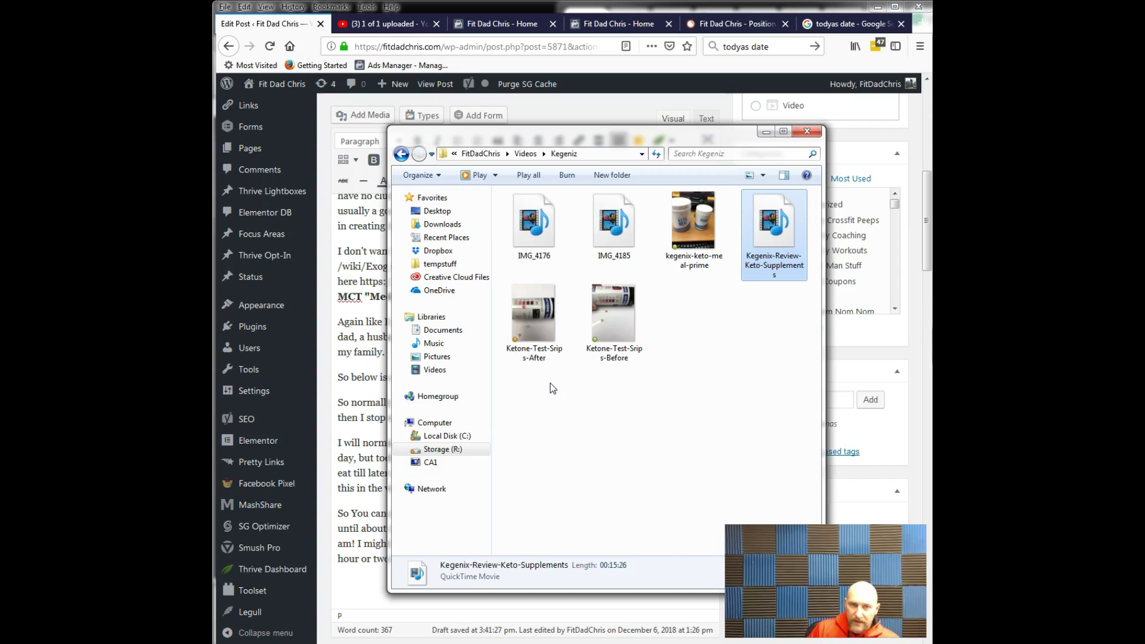
{"action": "left_click", "coordinate": [620, 326]}
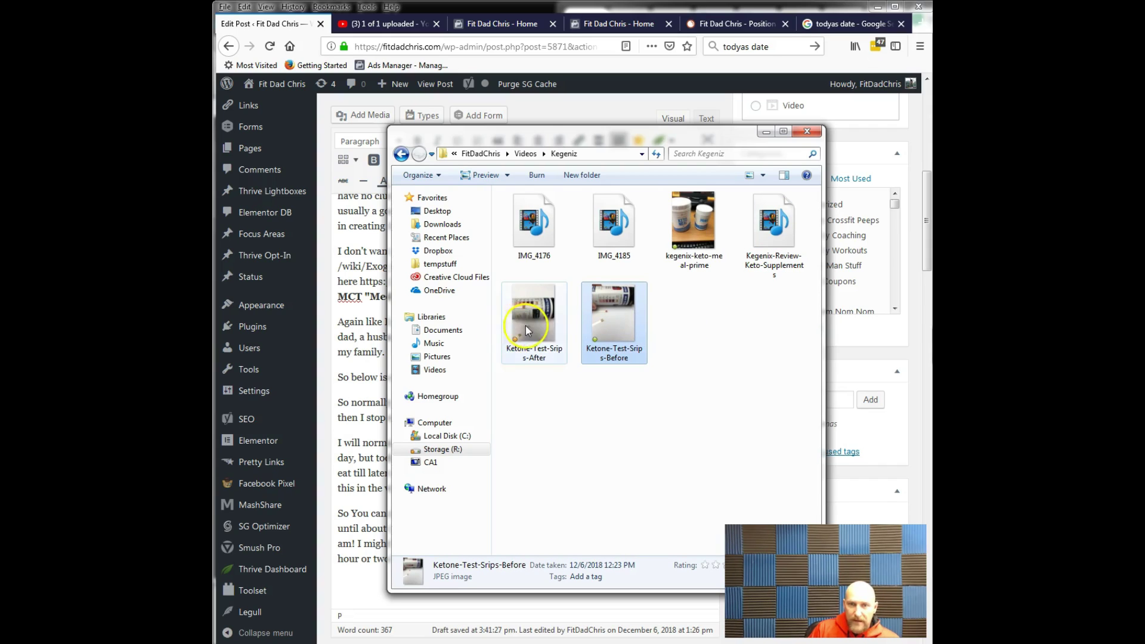
{"action": "left_click", "coordinate": [554, 336]}
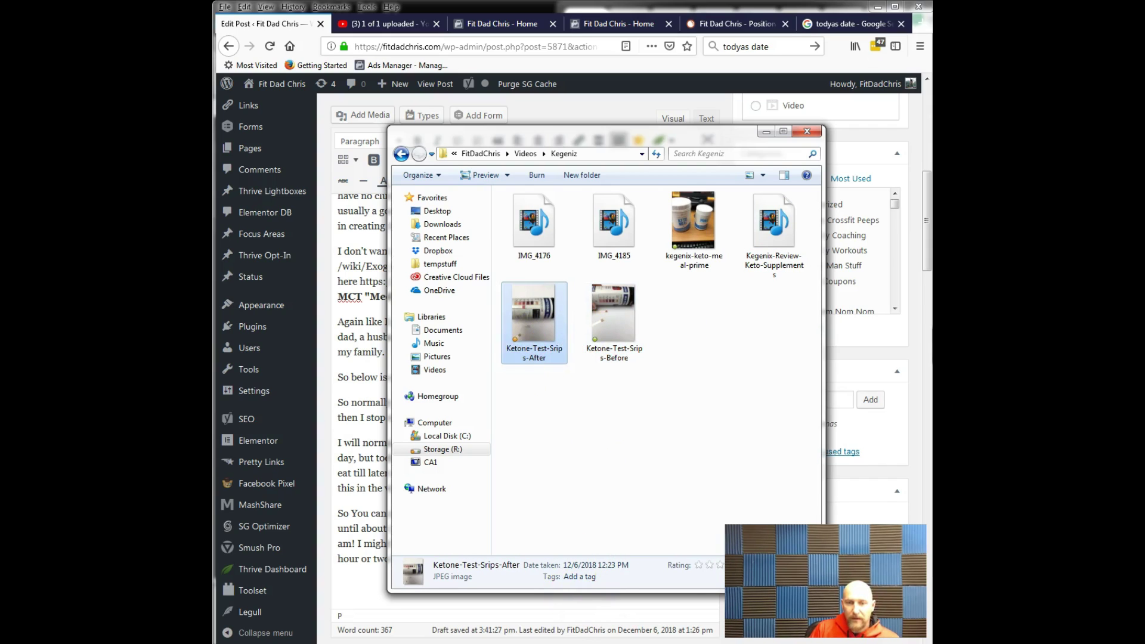
{"action": "key", "text": "alt+Tab"}
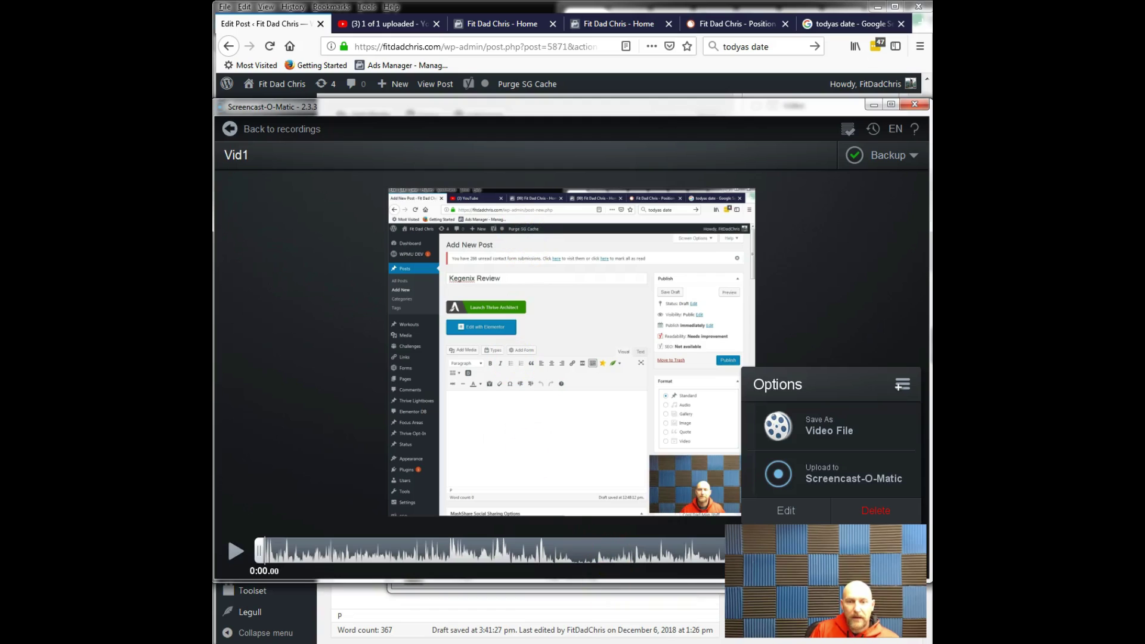
{"action": "left_click", "coordinate": [869, 107]}
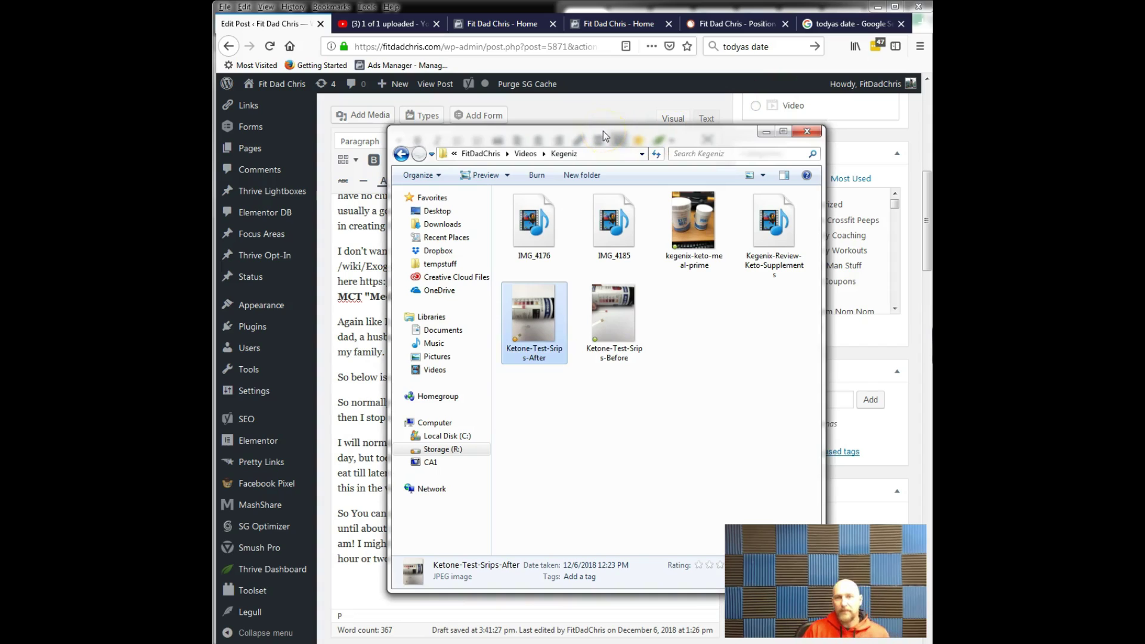
{"action": "left_click", "coordinate": [621, 361], "text": "ctrl"}
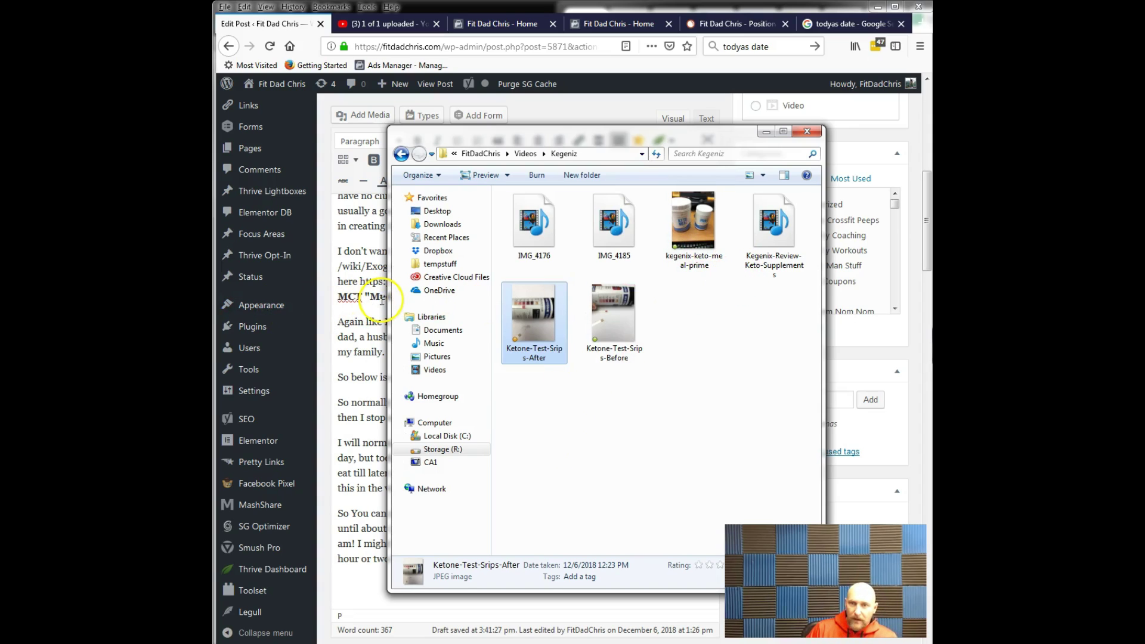
{"action": "left_click", "coordinate": [779, 249]}
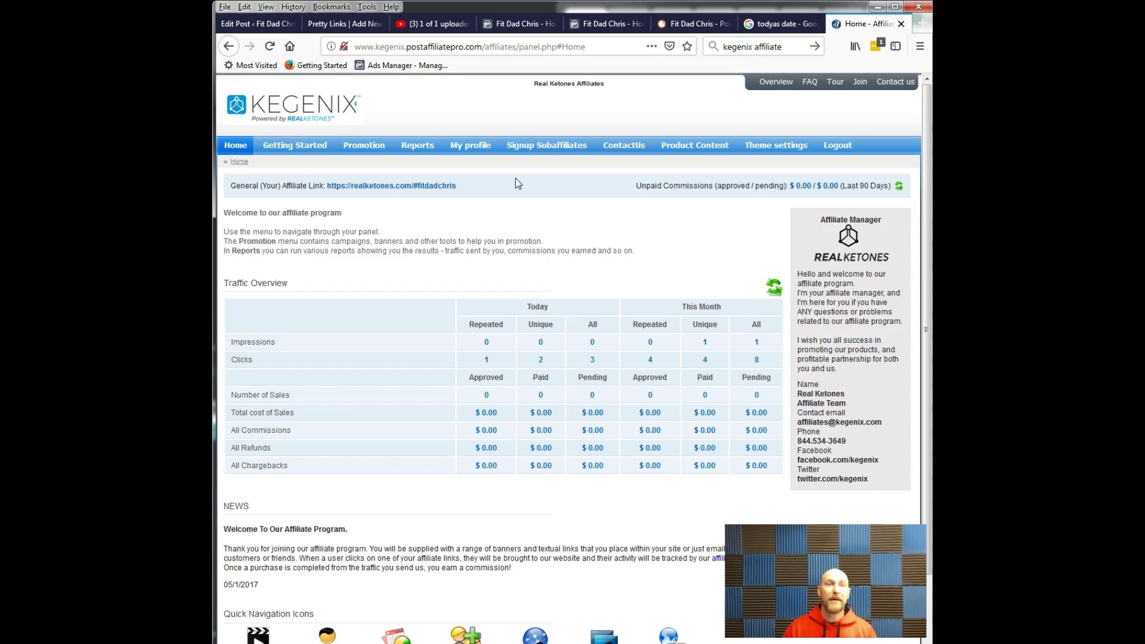
- Look over the description of the Kegenix review upload on YouTube and switch to the Add Pretty Link form
{"action": "left_click", "coordinate": [280, 125]}
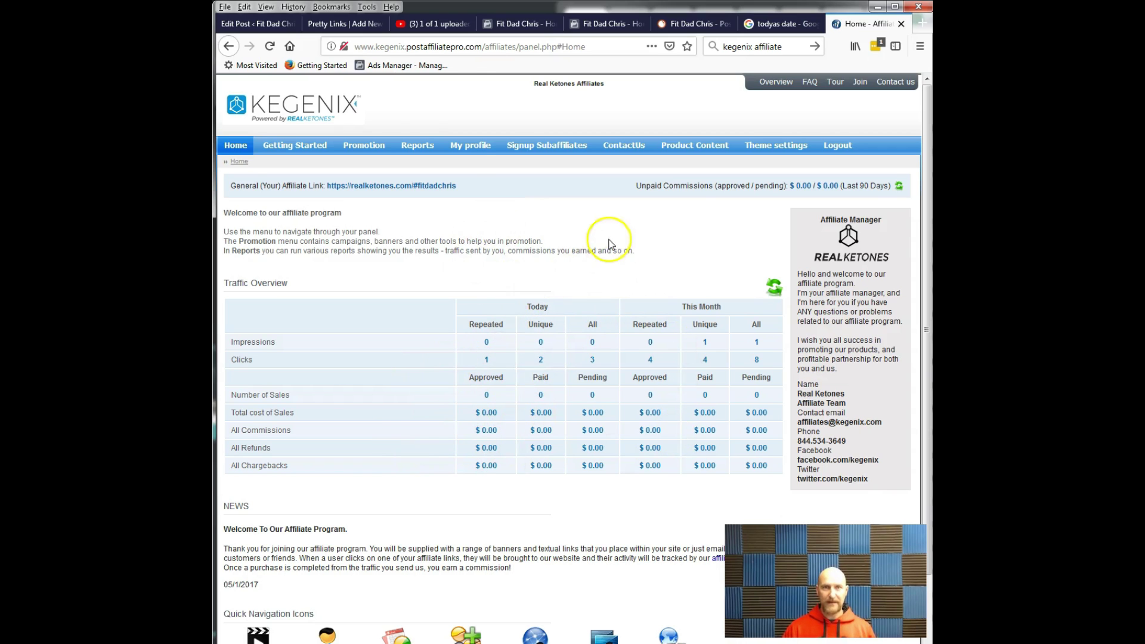
{"action": "left_click", "coordinate": [417, 24]}
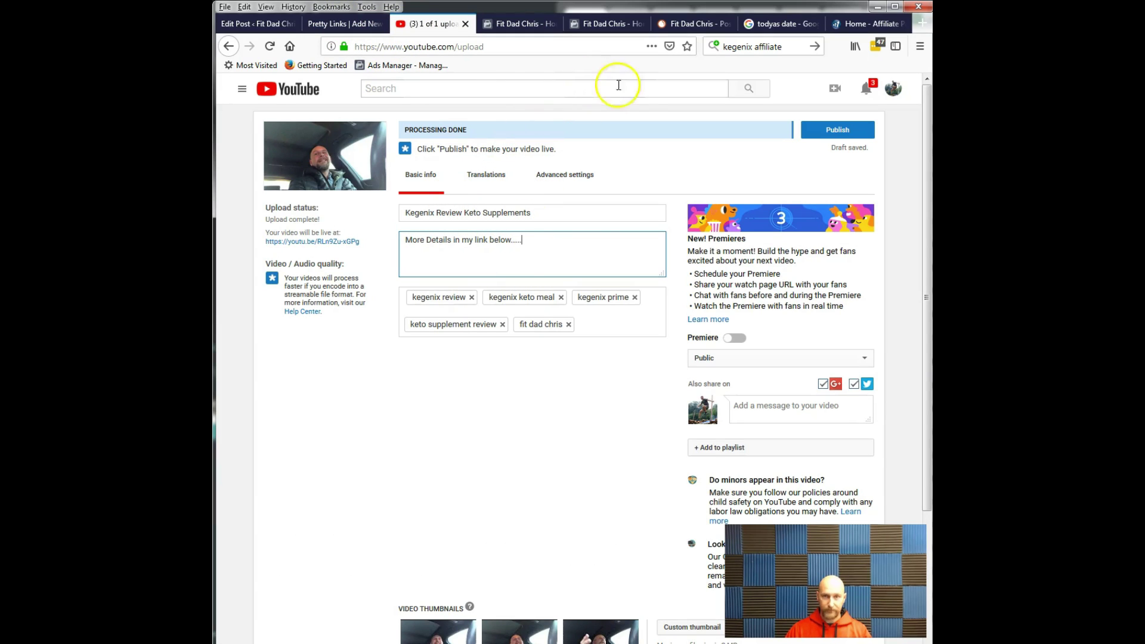
{"action": "left_click_drag", "start_coordinate": [407, 240], "coordinate": [606, 242]}
{"action": "left_click", "coordinate": [537, 241]}
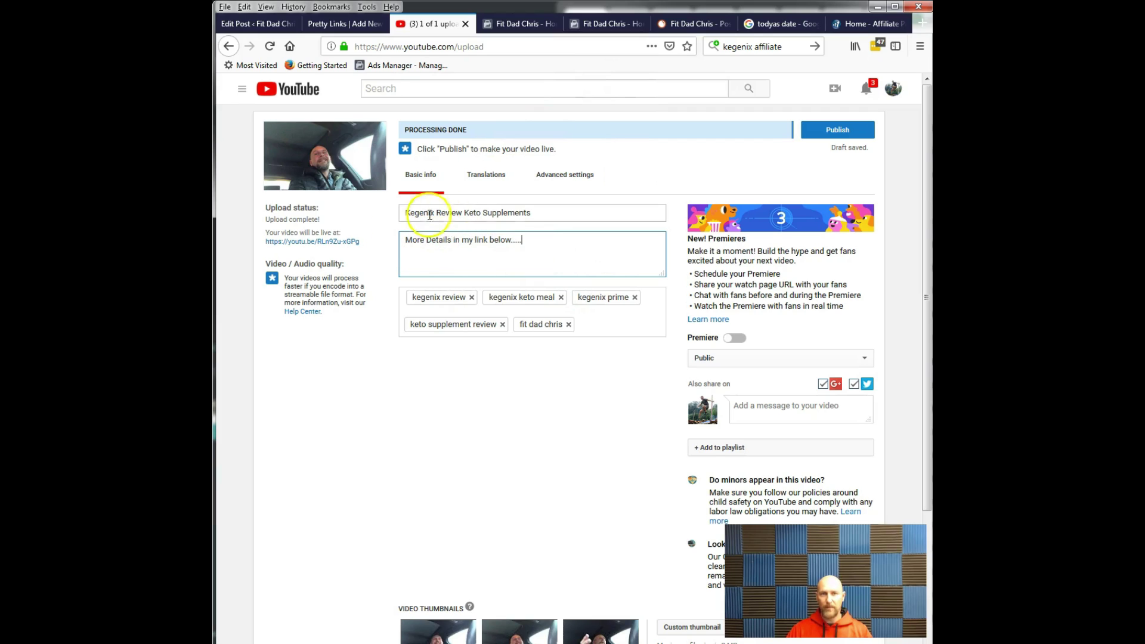
{"action": "left_click_drag", "start_coordinate": [411, 240], "coordinate": [464, 241]}
{"action": "left_click", "coordinate": [540, 243]}
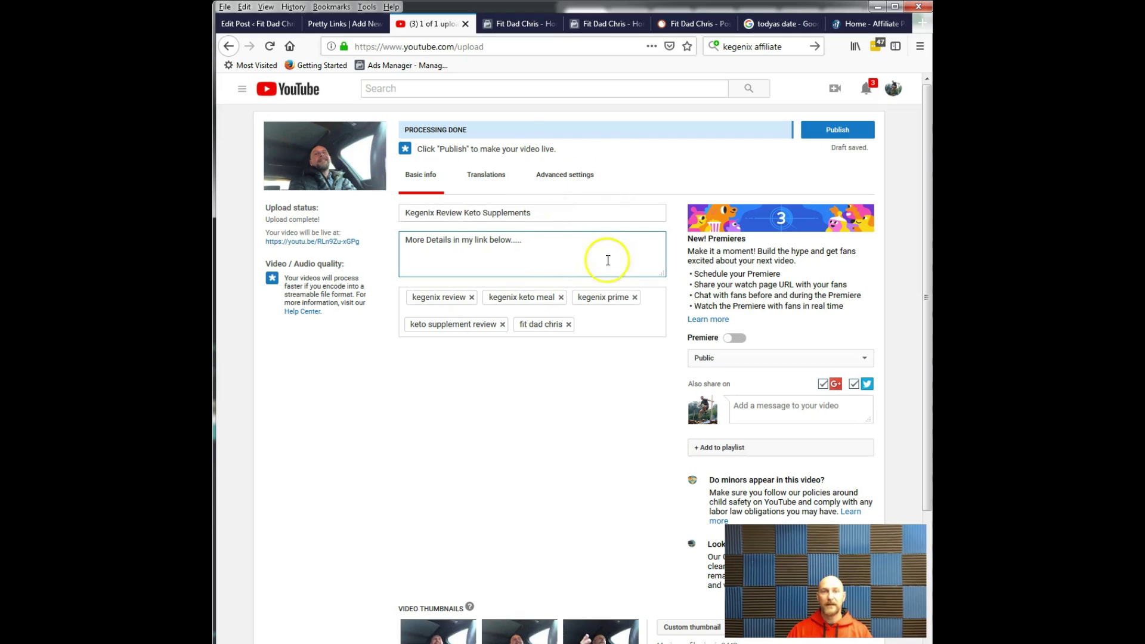
{"action": "left_click", "coordinate": [345, 27]}
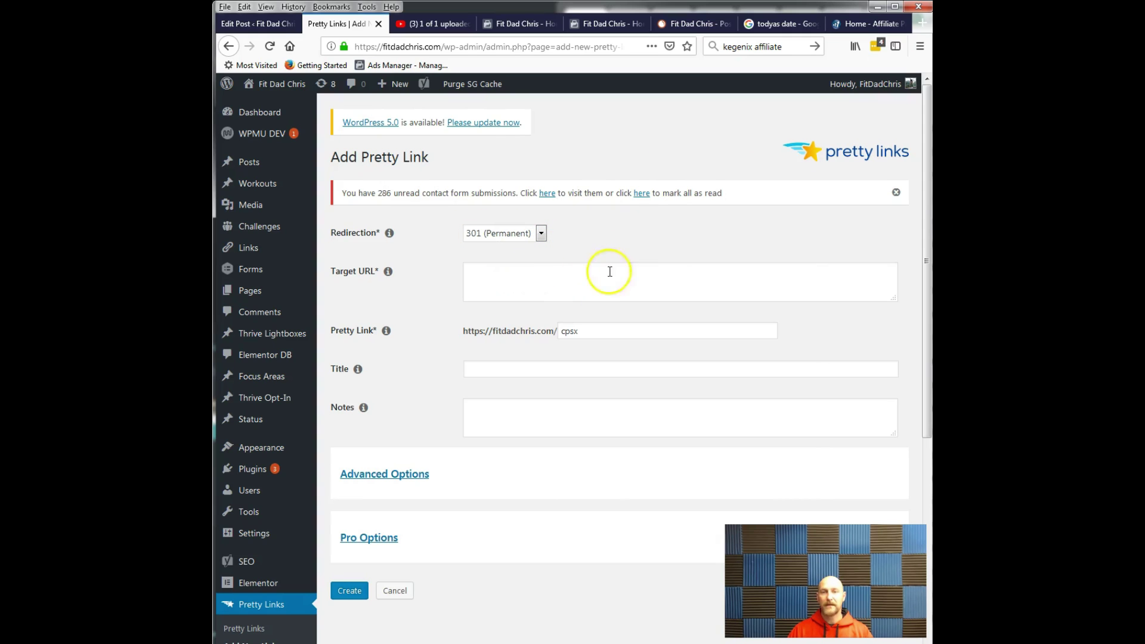
- Copy the general affiliate link from the home page of the Kegenix affiliate panel
{"action": "left_click", "coordinate": [868, 24]}
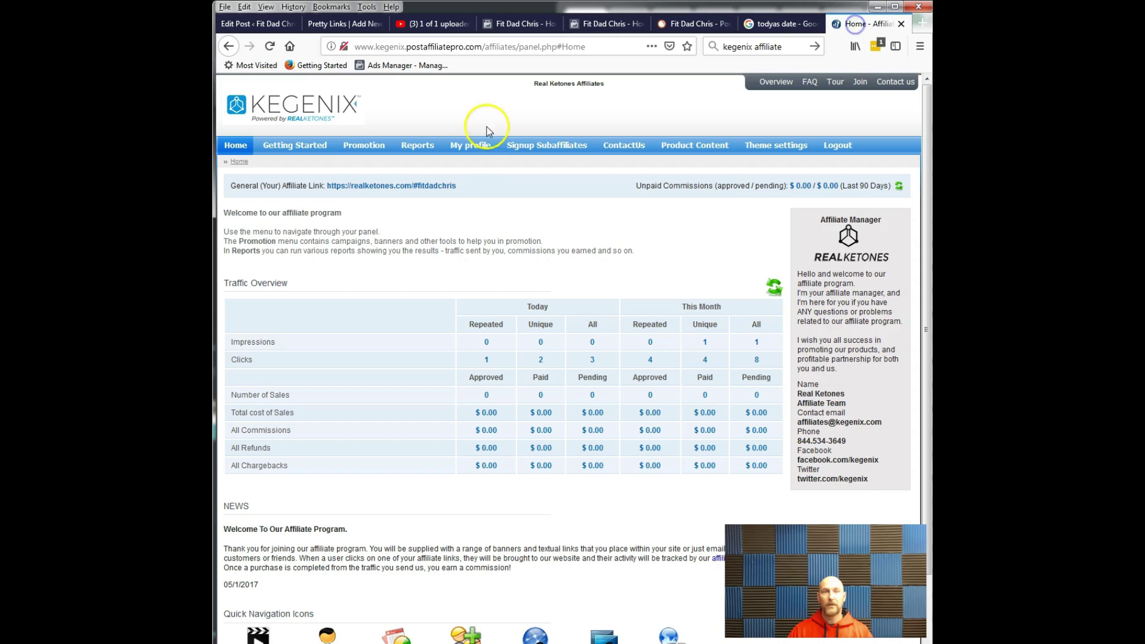
{"action": "triple_click", "coordinate": [396, 192]}
{"action": "left_click_drag", "start_coordinate": [396, 193], "coordinate": [358, 189]}
{"action": "right_click", "coordinate": [359, 188]}
{"action": "left_click", "coordinate": [418, 283]}
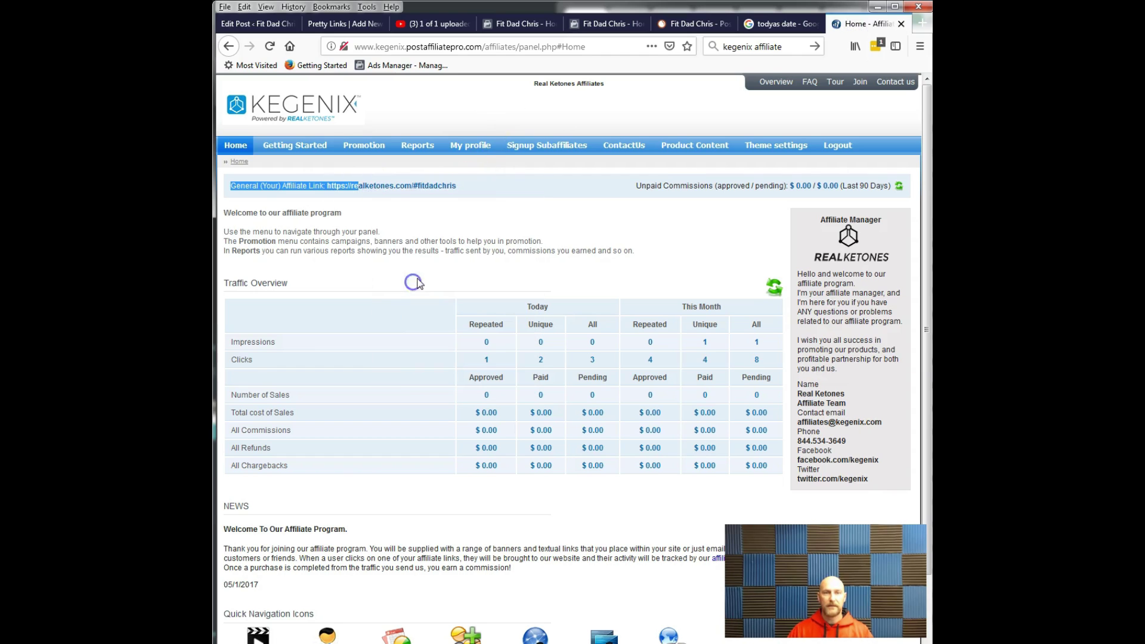
{"action": "key", "text": "alt+Tab"}
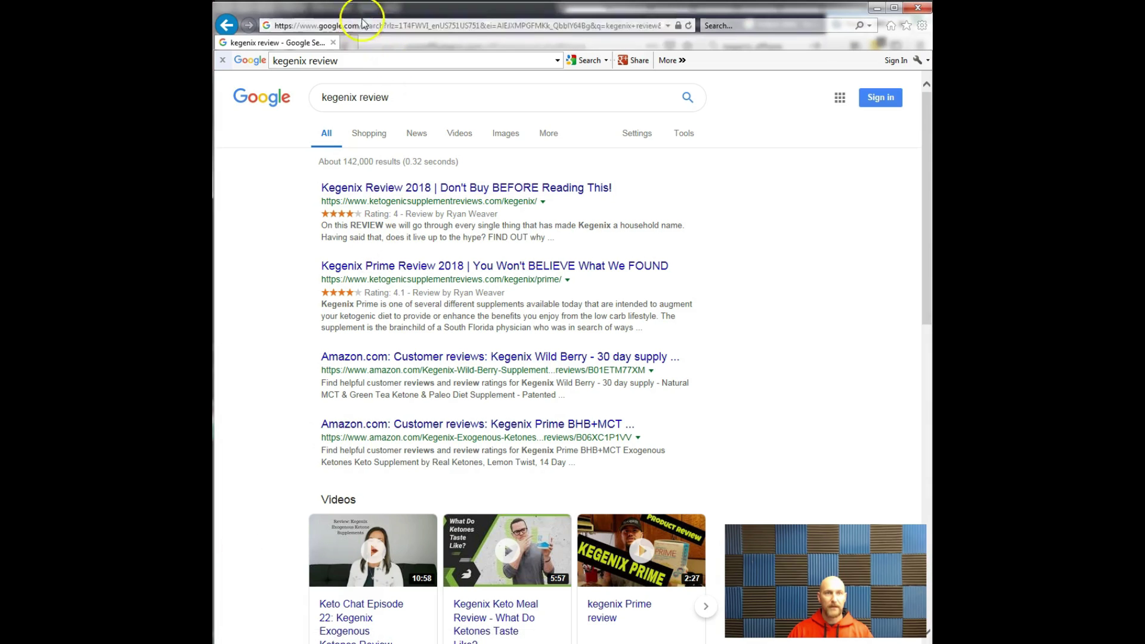
{"action": "left_click", "coordinate": [346, 42]}
{"action": "left_click", "coordinate": [401, 25]}
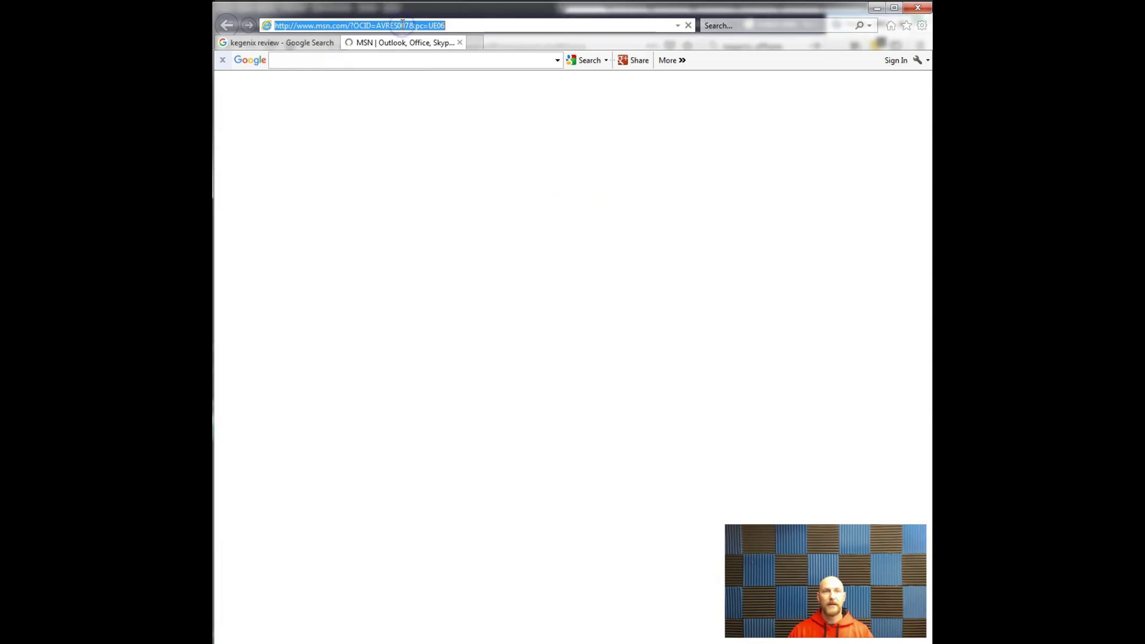
{"action": "type", "text": "https://realketones.com/#fitdadchris"}
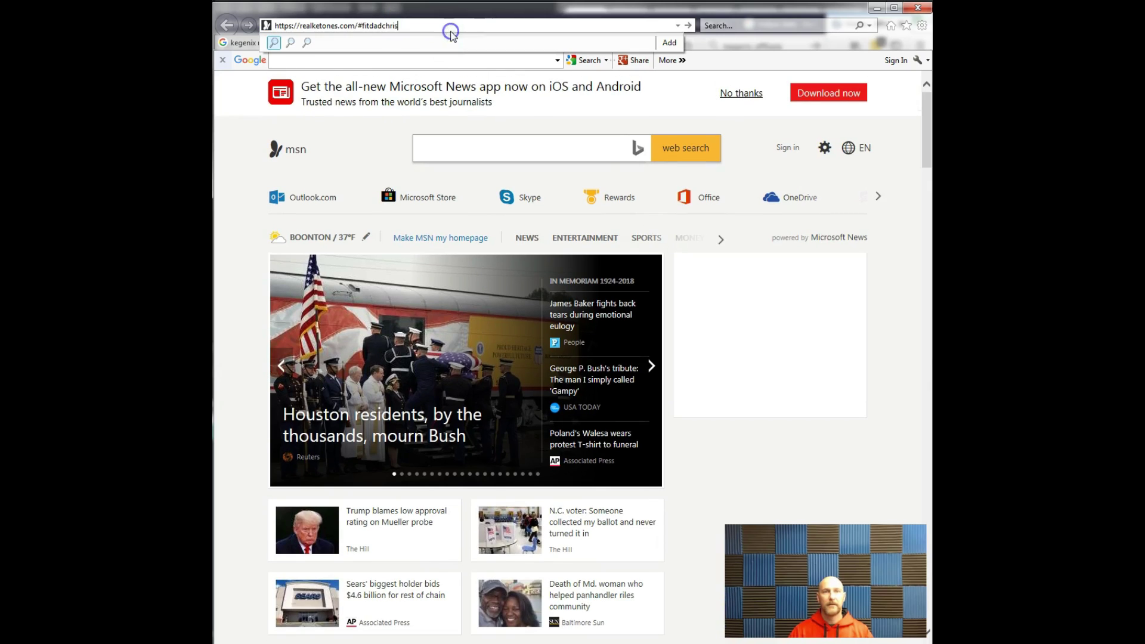
{"action": "key", "text": "Return"}
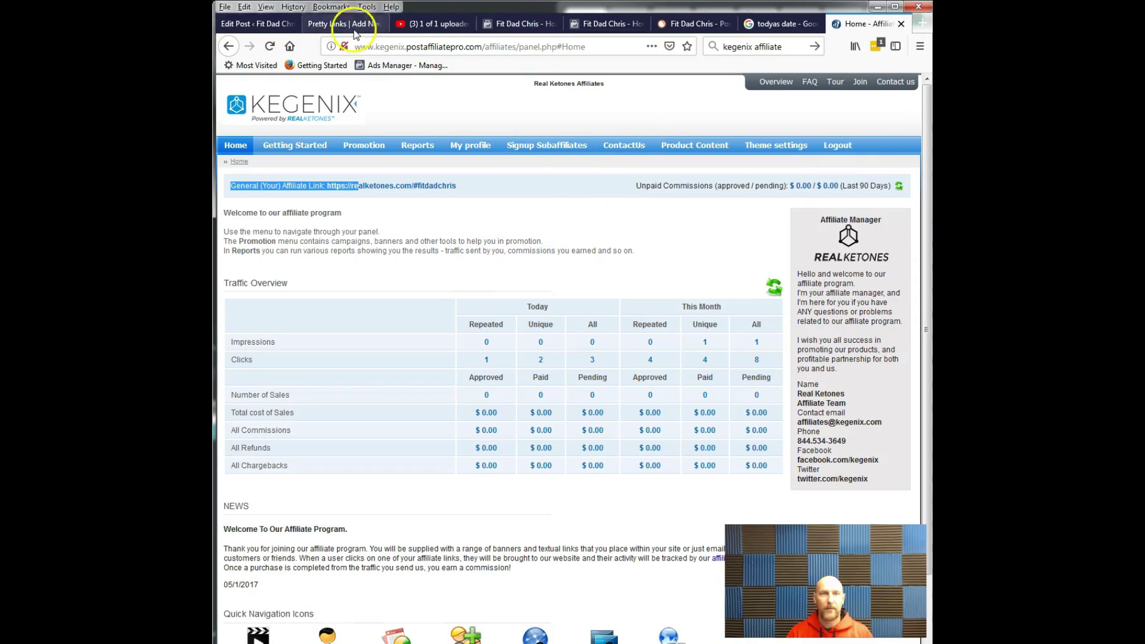
{"action": "left_click", "coordinate": [352, 24]}
{"action": "left_click", "coordinate": [519, 281]}
{"action": "type", "text": "https://realketones.com/#fitdadchris"}
{"action": "double_click", "coordinate": [562, 335]}
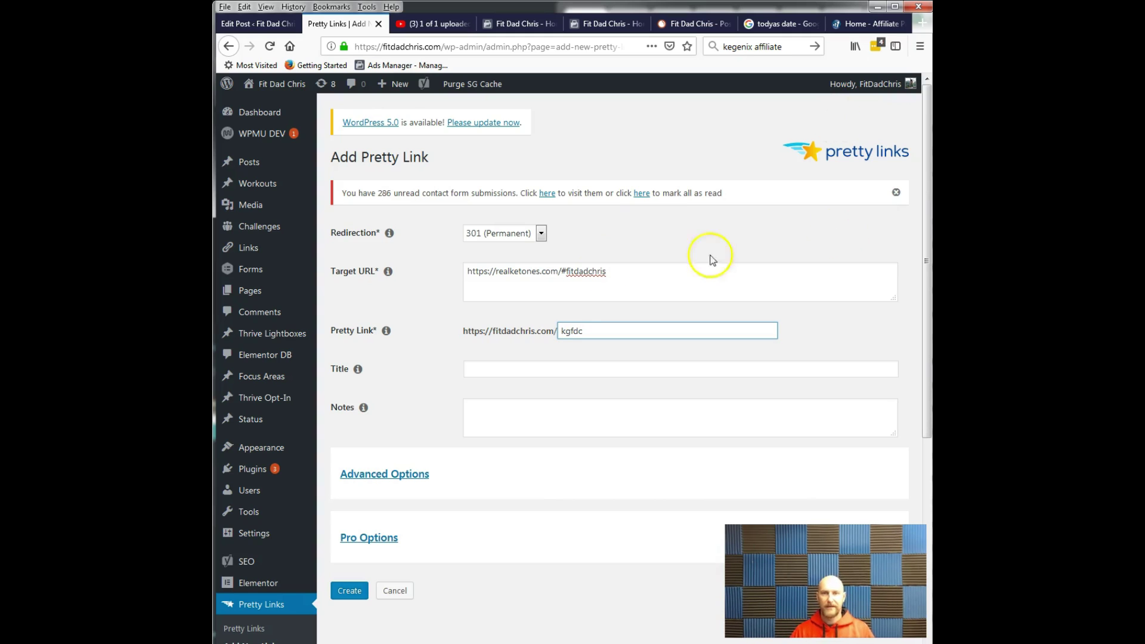
{"action": "left_click", "coordinate": [509, 232]}
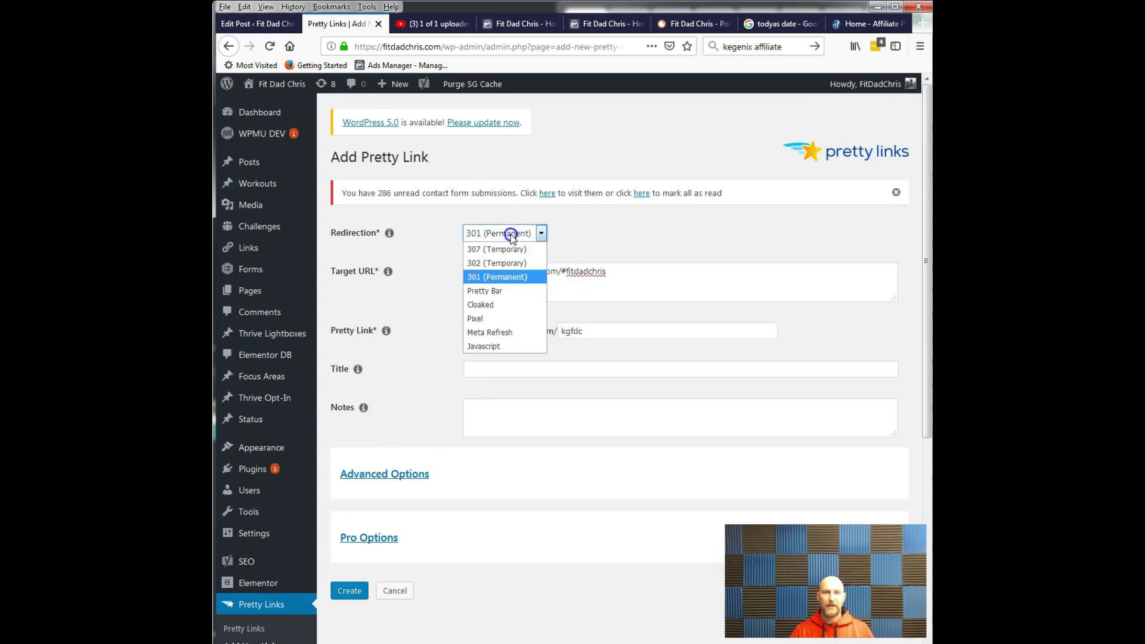
{"action": "left_click", "coordinate": [627, 248]}
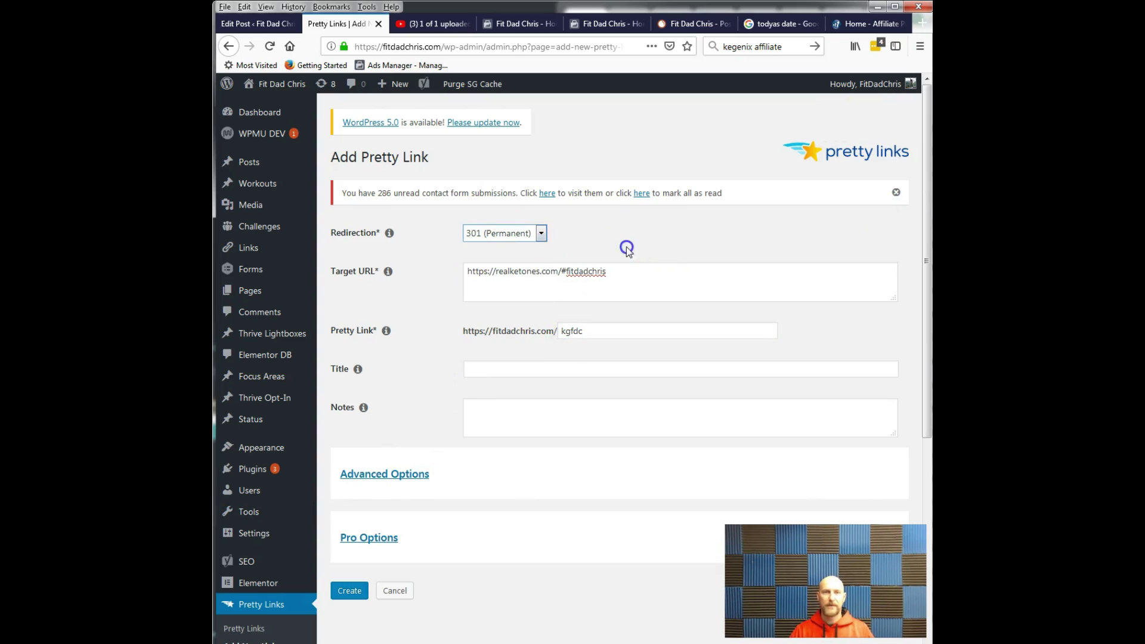
- Enable No Follow in the advanced options, keep Tracking on, and create the pretty link
{"action": "left_click", "coordinate": [385, 474]}
{"action": "scroll", "coordinate": [417, 460], "scroll_direction": "down", "scroll_amount": 3}
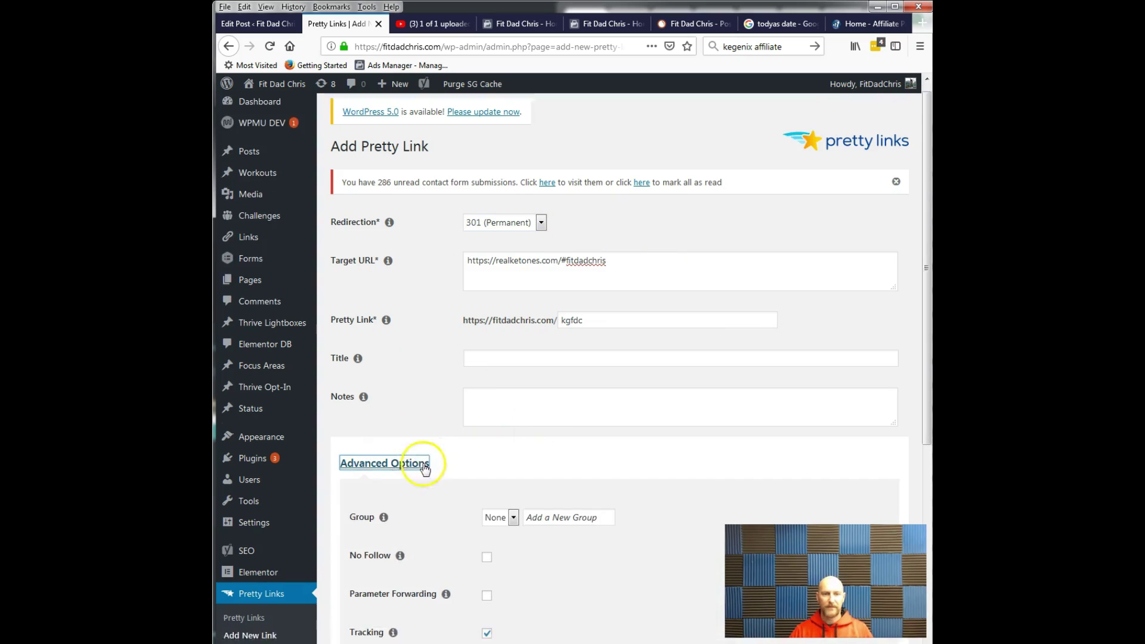
{"action": "left_click", "coordinate": [485, 441]}
{"action": "scroll", "coordinate": [467, 380], "scroll_direction": "down", "scroll_amount": 3}
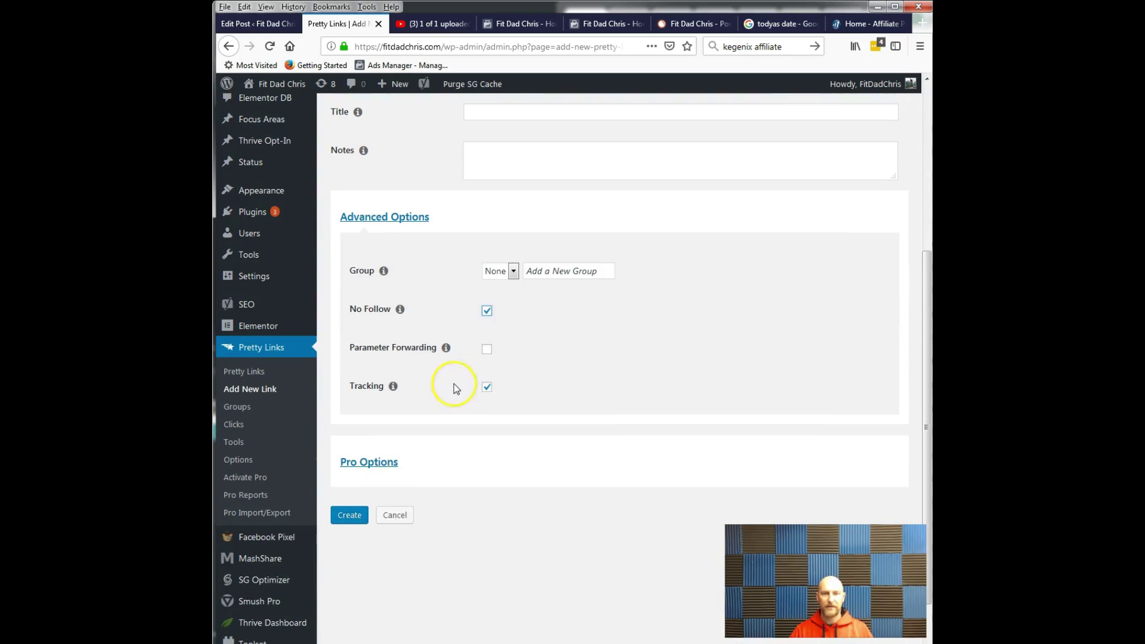
{"action": "left_click", "coordinate": [350, 522]}
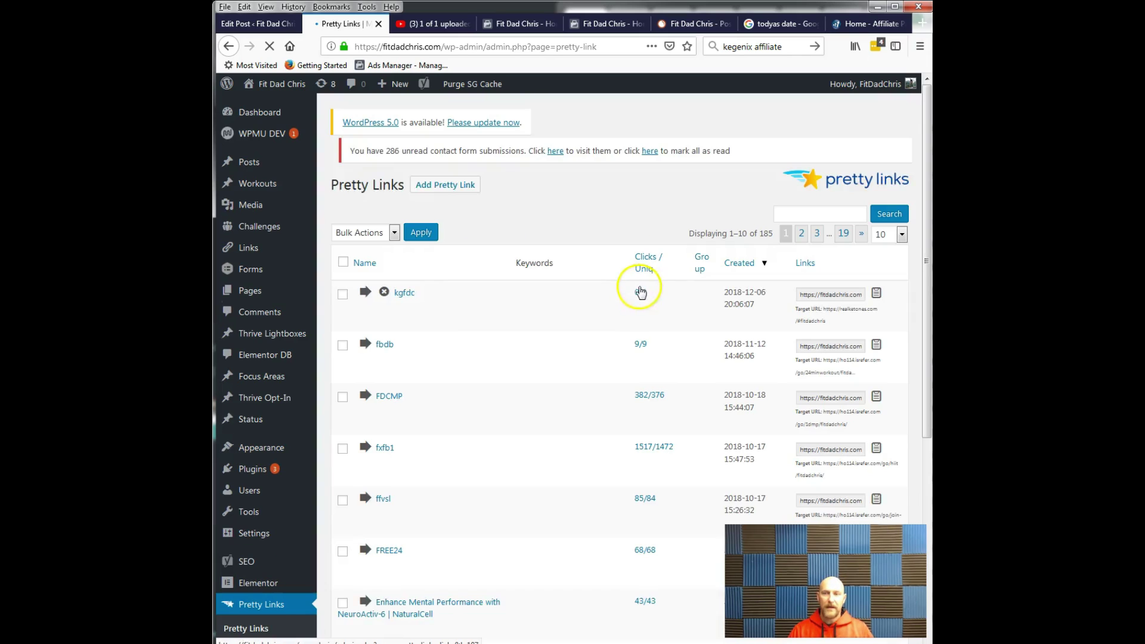
{"action": "left_click", "coordinate": [841, 305]}
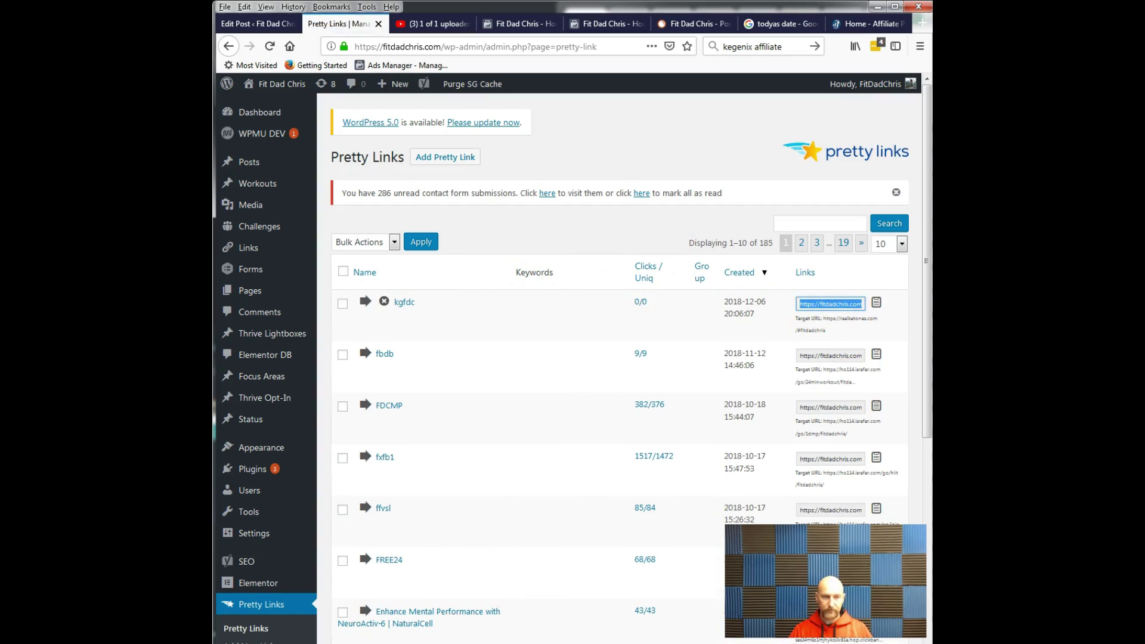
{"action": "left_click", "coordinate": [317, 605]}
{"action": "key", "text": "alt+Tab"}
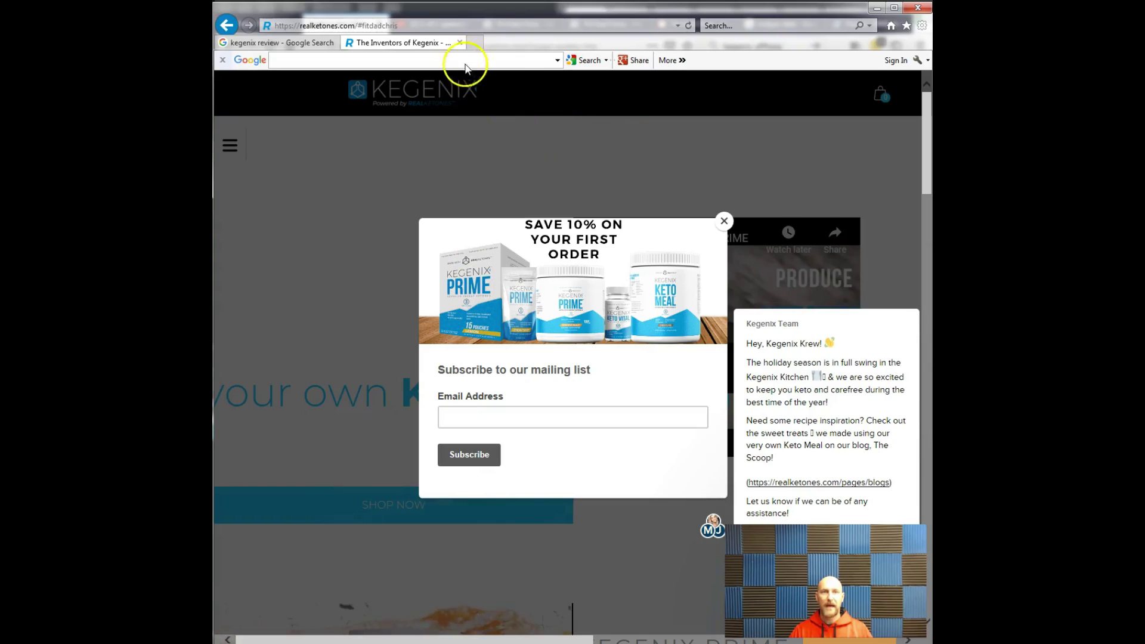
{"action": "left_click", "coordinate": [482, 25]}
{"action": "type", "text": "https://fitdadchris.com/kgfdc"}
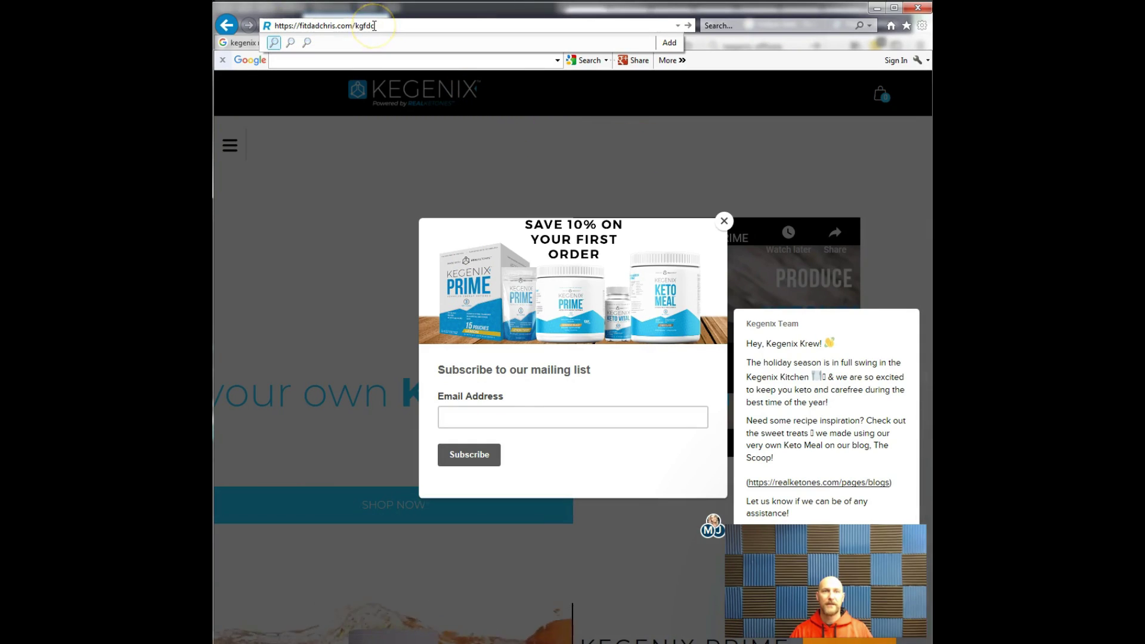
{"action": "key", "text": "Return"}
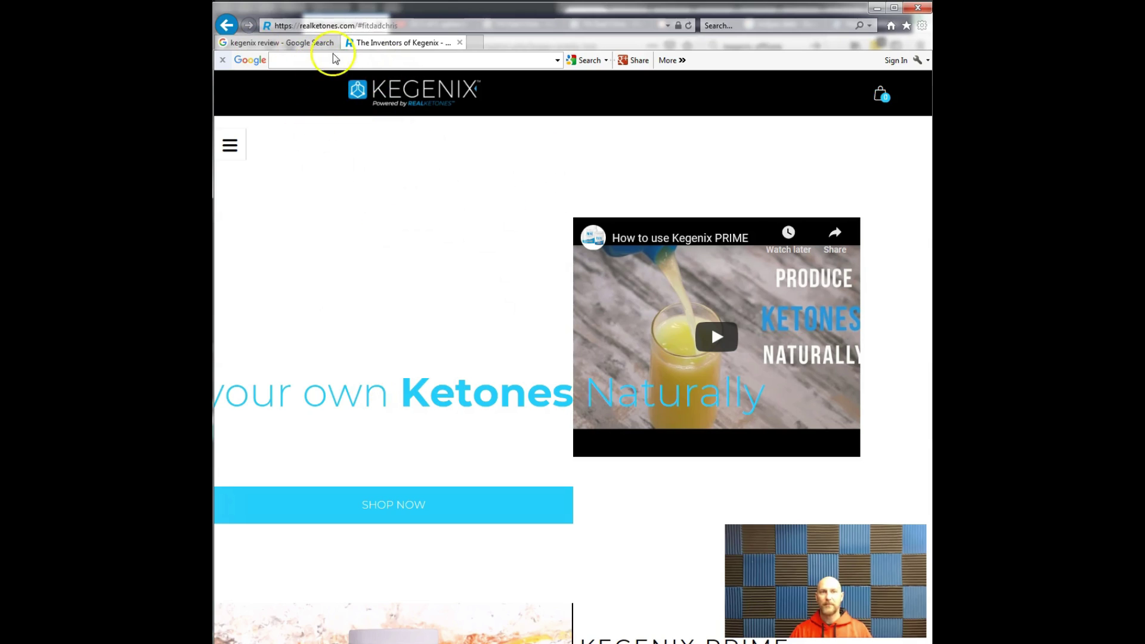
{"action": "left_click", "coordinate": [877, 8]}
{"action": "left_click", "coordinate": [435, 23]}
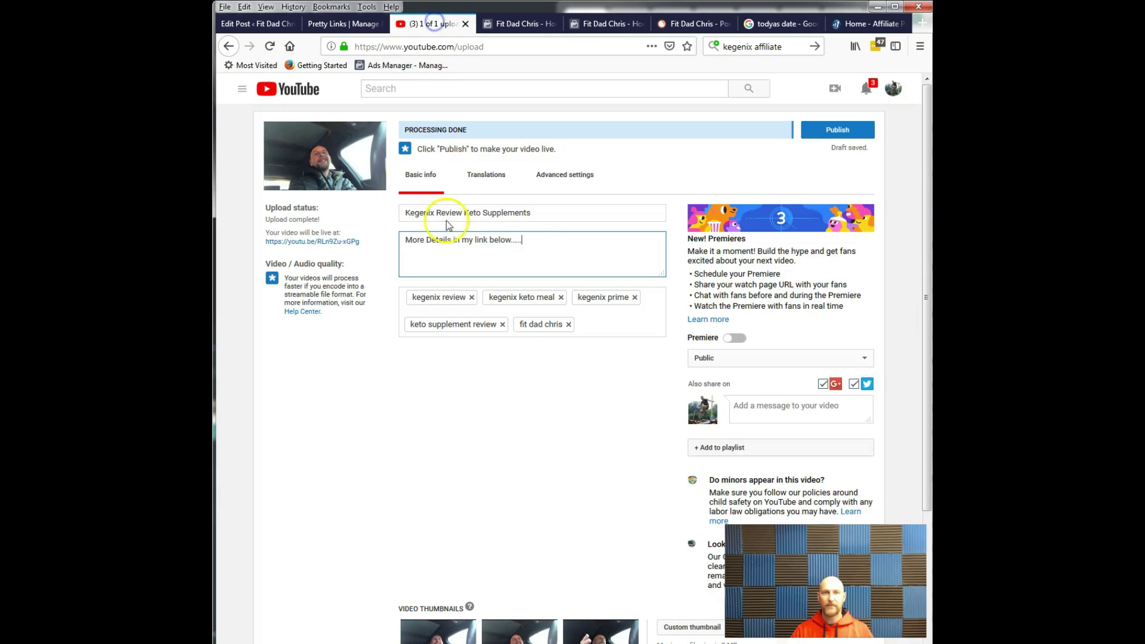
{"action": "left_click", "coordinate": [541, 241]}
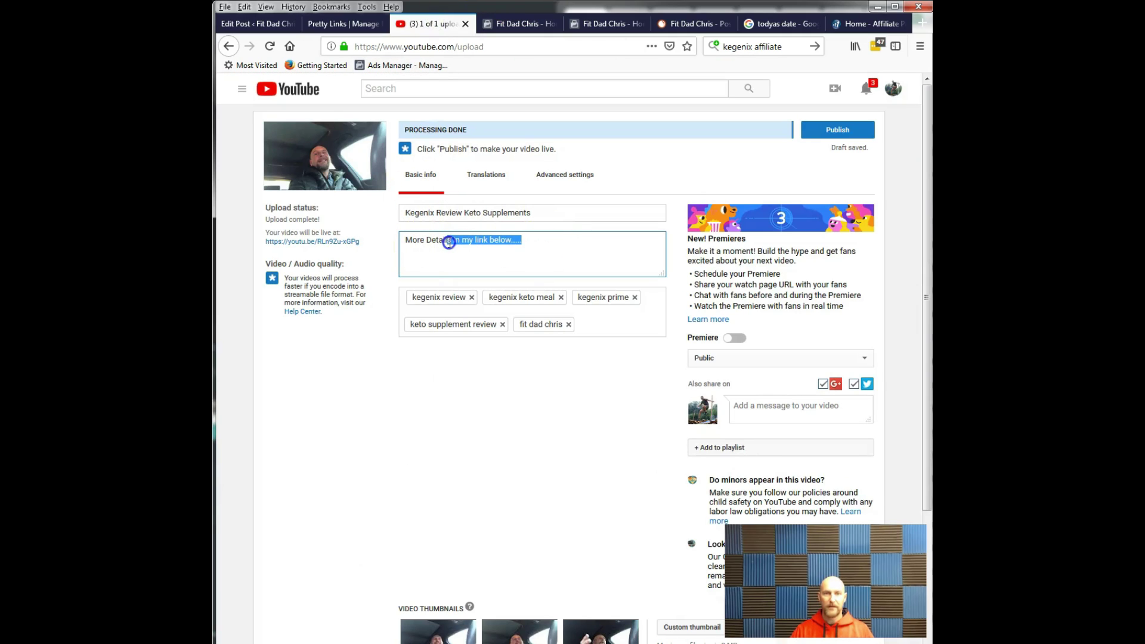
{"action": "key", "text": "BackSpace"}
{"action": "type", "text": "https://fitdadchris.com/kgfdc"}
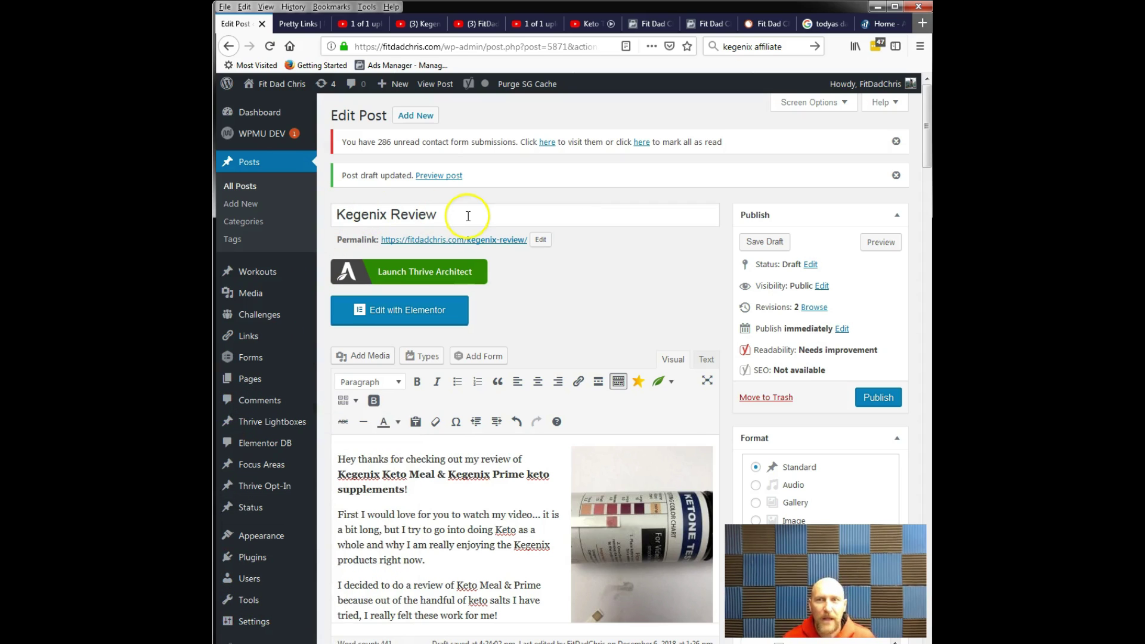
- Look through the Kegenix Review post draft, examining its text, ketone test strip image and two embedded videos
{"action": "scroll", "coordinate": [469, 215], "scroll_direction": "down", "scroll_amount": 2}
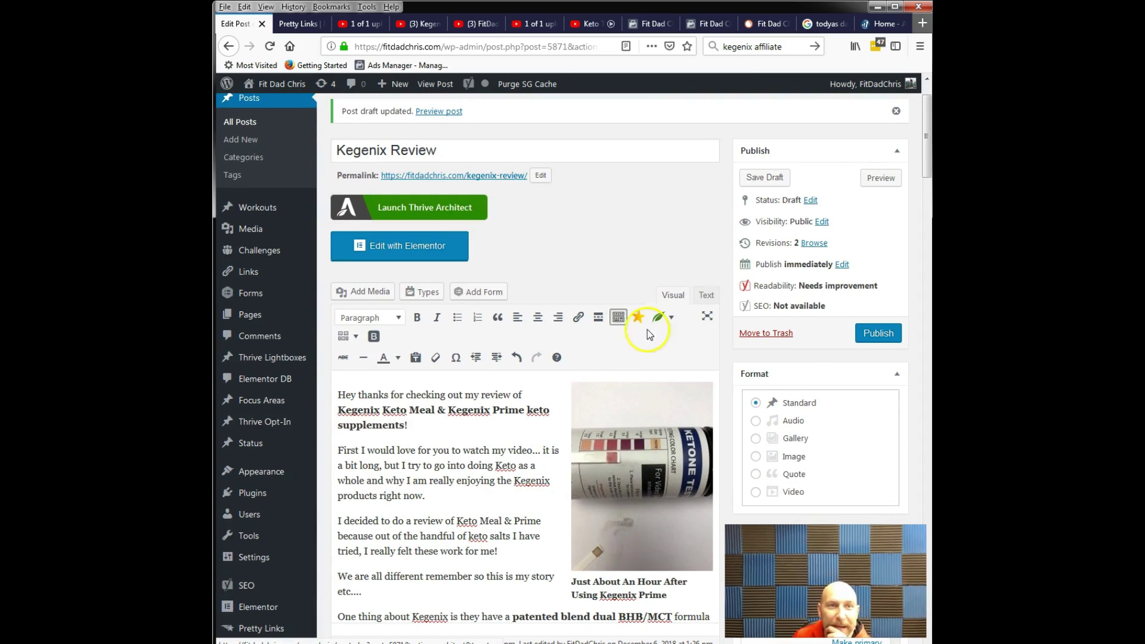
{"action": "scroll", "coordinate": [552, 247], "scroll_direction": "down", "scroll_amount": 5}
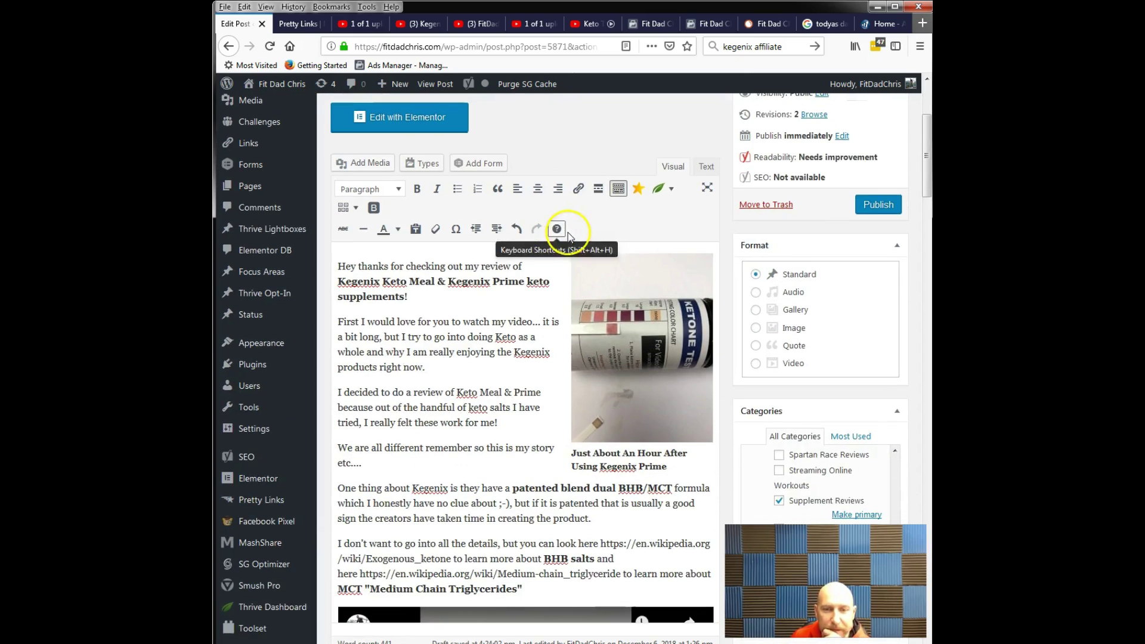
{"action": "scroll", "coordinate": [566, 239], "scroll_direction": "down", "scroll_amount": 4}
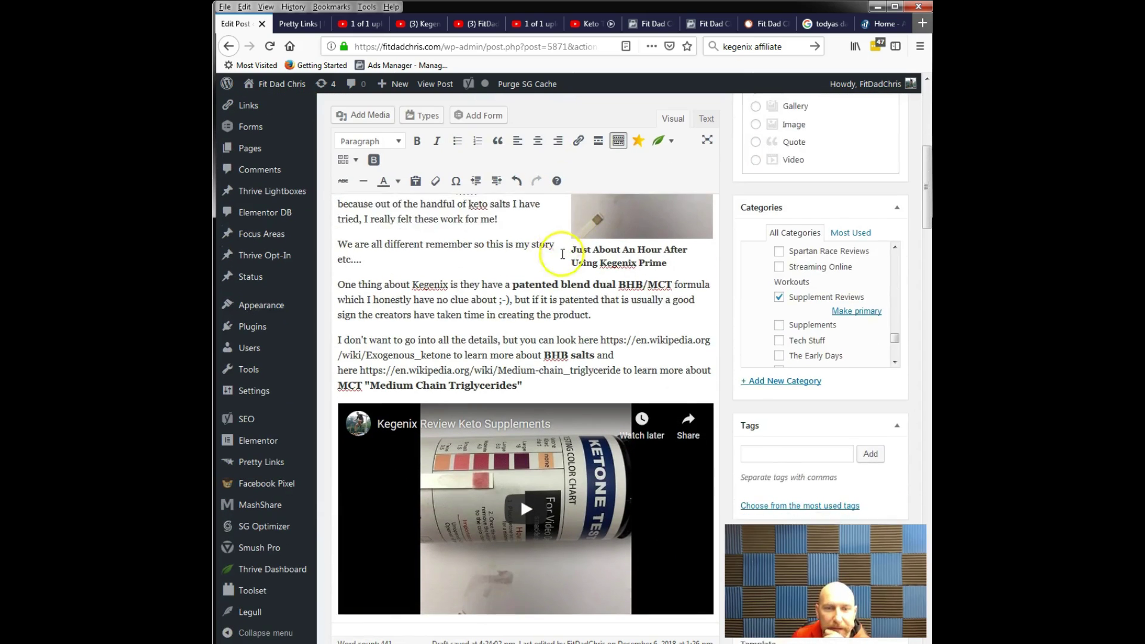
{"action": "scroll", "coordinate": [481, 280], "scroll_direction": "down", "scroll_amount": 8}
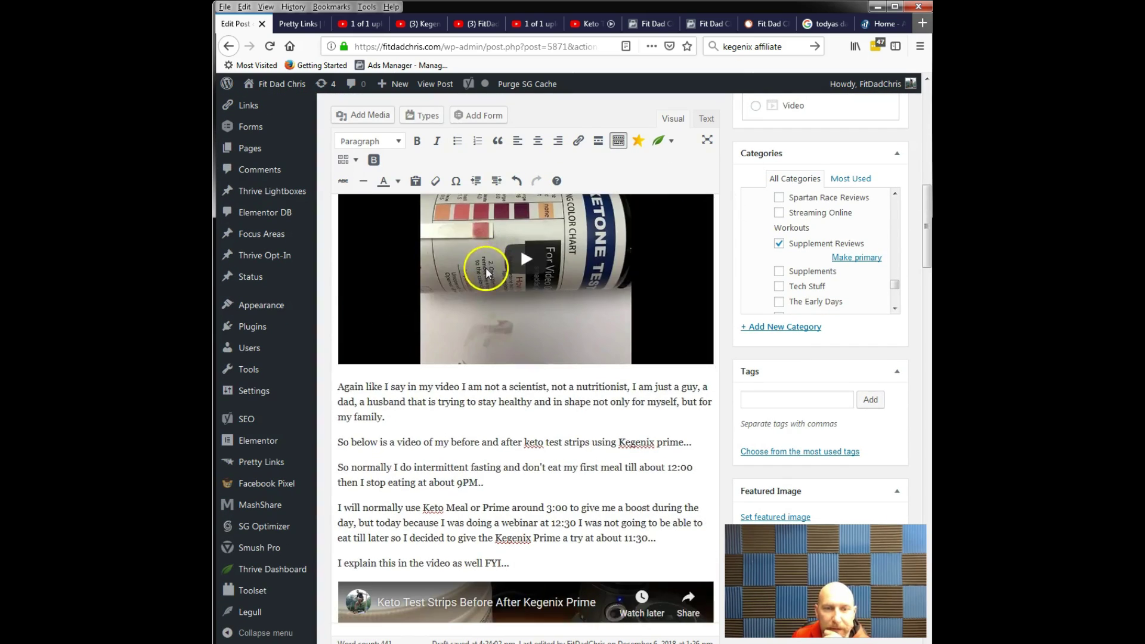
{"action": "scroll", "coordinate": [475, 295], "scroll_direction": "up", "scroll_amount": 6}
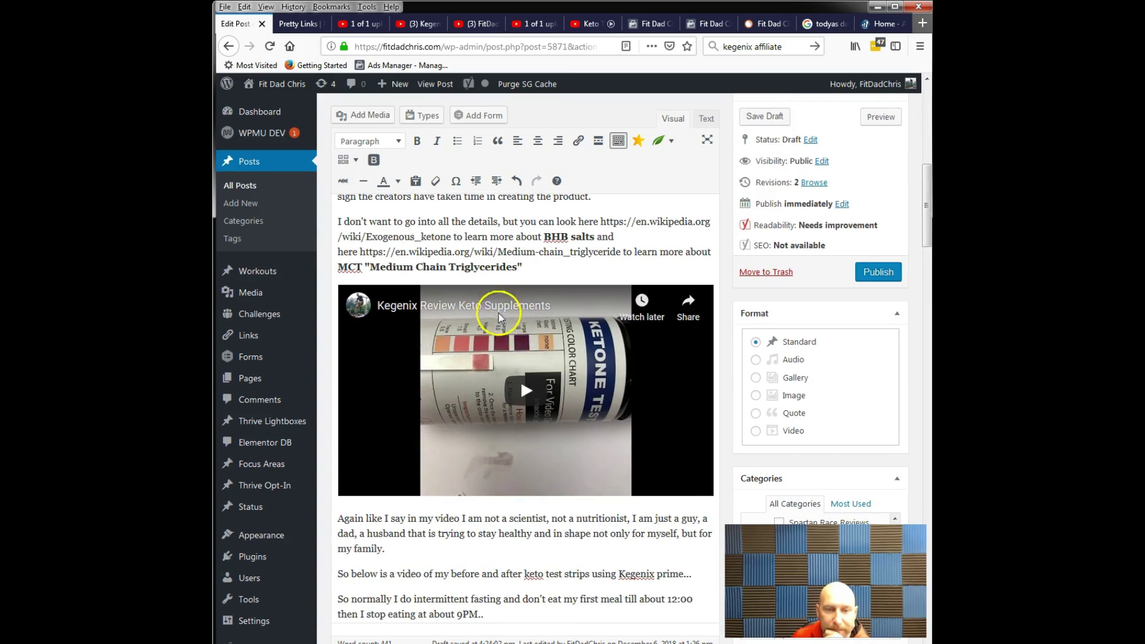
{"action": "scroll", "coordinate": [499, 313], "scroll_direction": "down", "scroll_amount": 5}
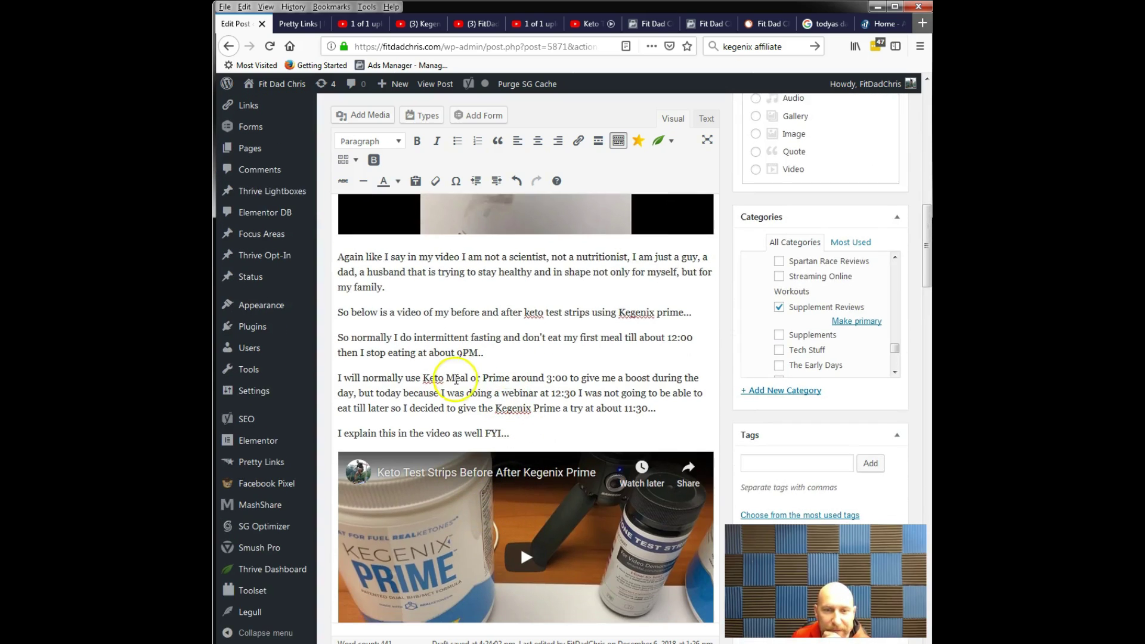
{"action": "scroll", "coordinate": [463, 389], "scroll_direction": "down", "scroll_amount": 5}
{"action": "scroll", "coordinate": [468, 389], "scroll_direction": "up", "scroll_amount": 8}
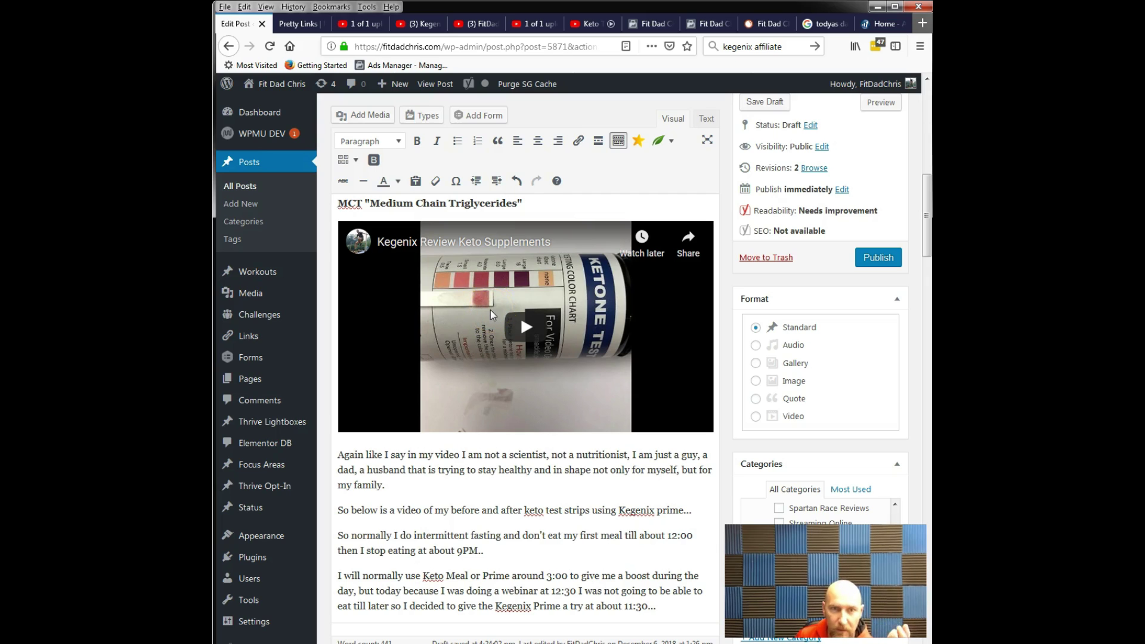
- Check the published Kegenix Review and Keto Test Strips Before After videos on YouTube, briefly playing the test strips one
{"action": "left_click", "coordinate": [366, 25]}
{"action": "left_click", "coordinate": [400, 25]}
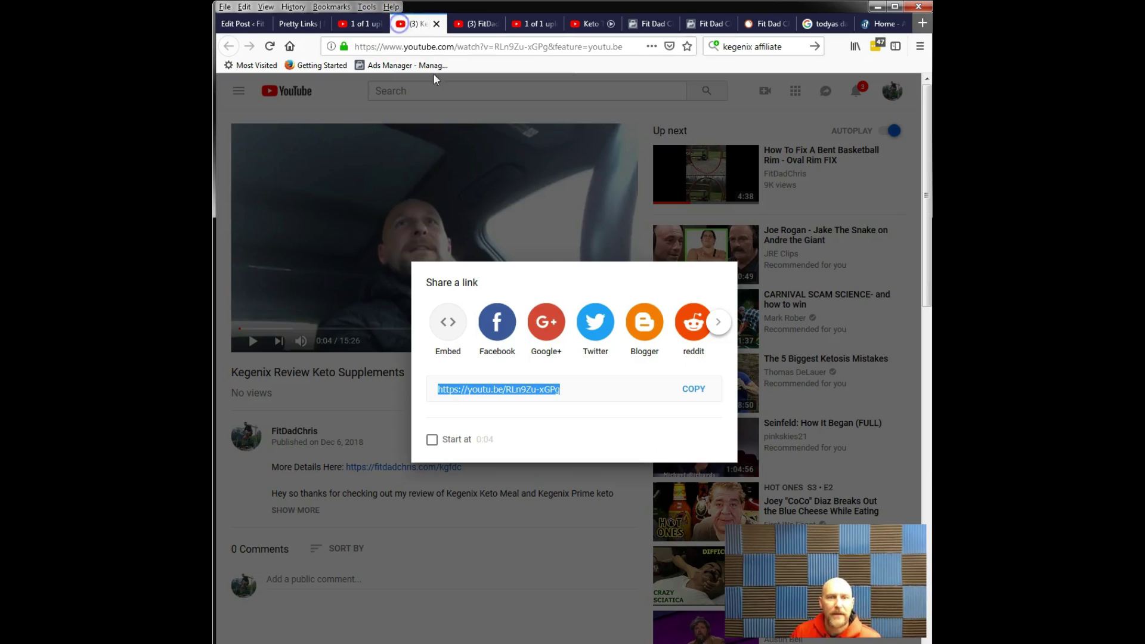
{"action": "left_click", "coordinate": [544, 491]}
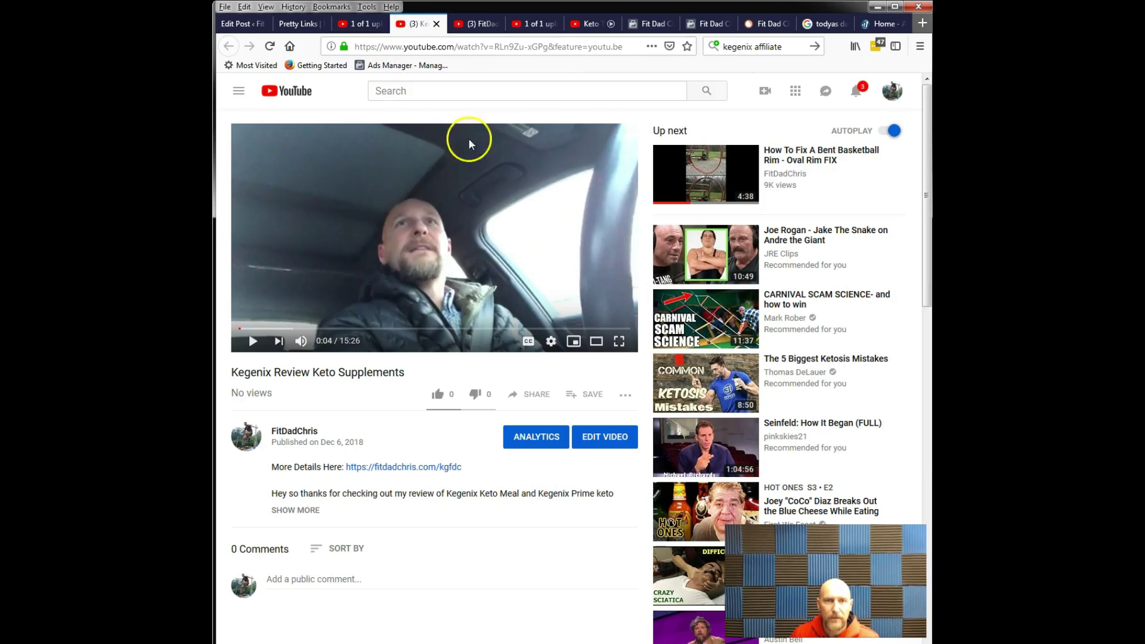
{"action": "left_click", "coordinate": [526, 24]}
{"action": "left_click", "coordinate": [590, 23]}
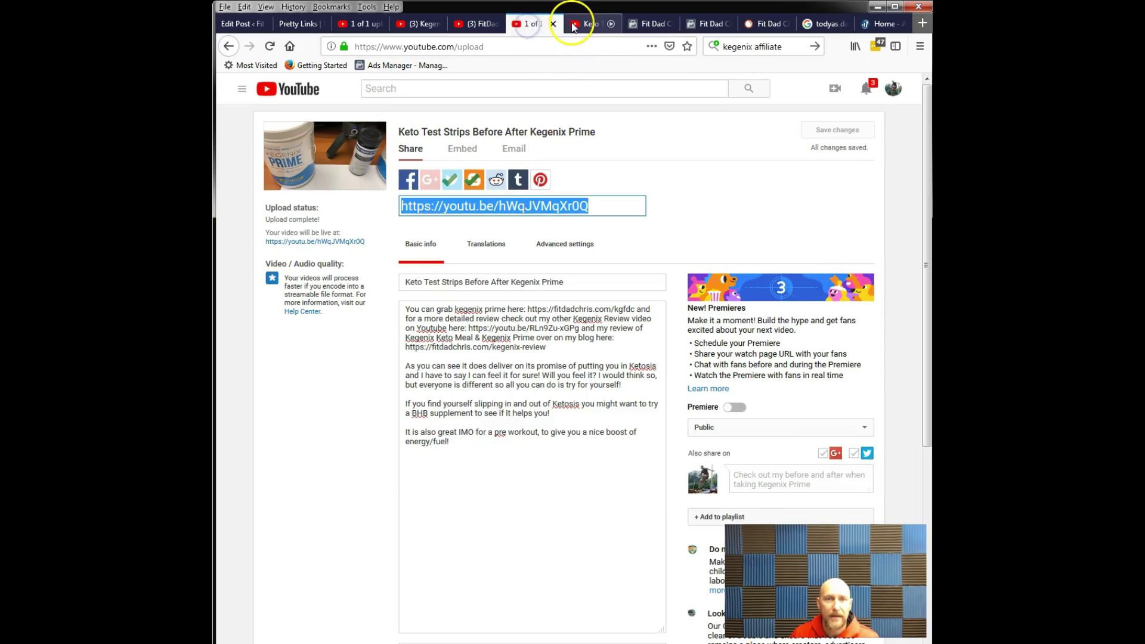
{"action": "left_click", "coordinate": [478, 288]}
{"action": "left_click", "coordinate": [253, 340]}
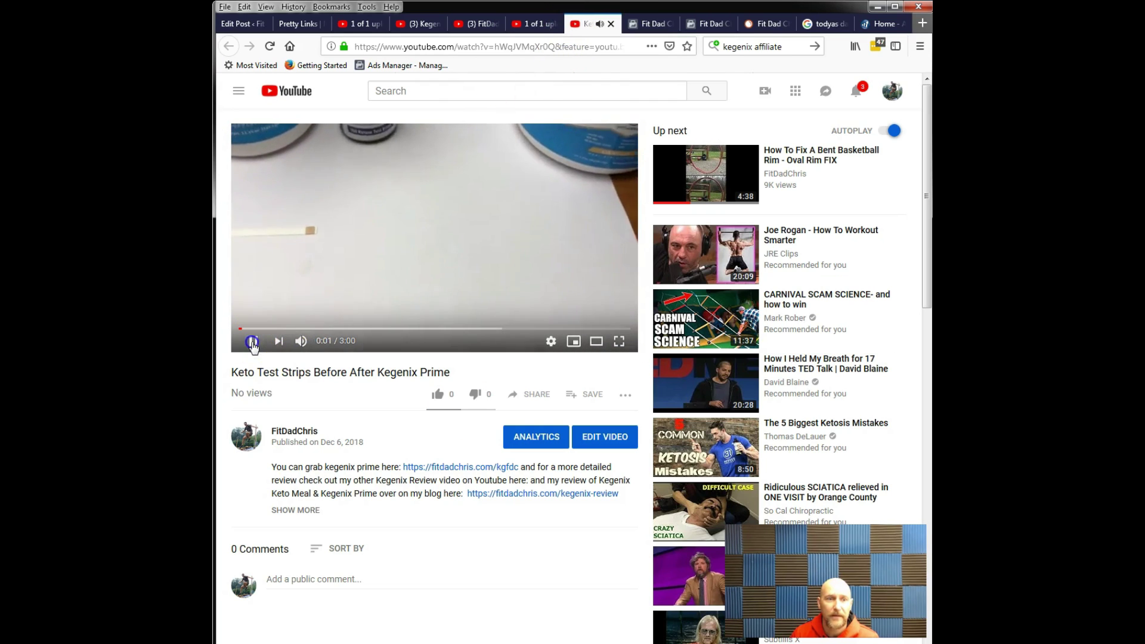
- Pause the Keto Test Strips video and close the upload page of the Kegenix Review Keto Supplements video
{"action": "left_click", "coordinate": [253, 341]}
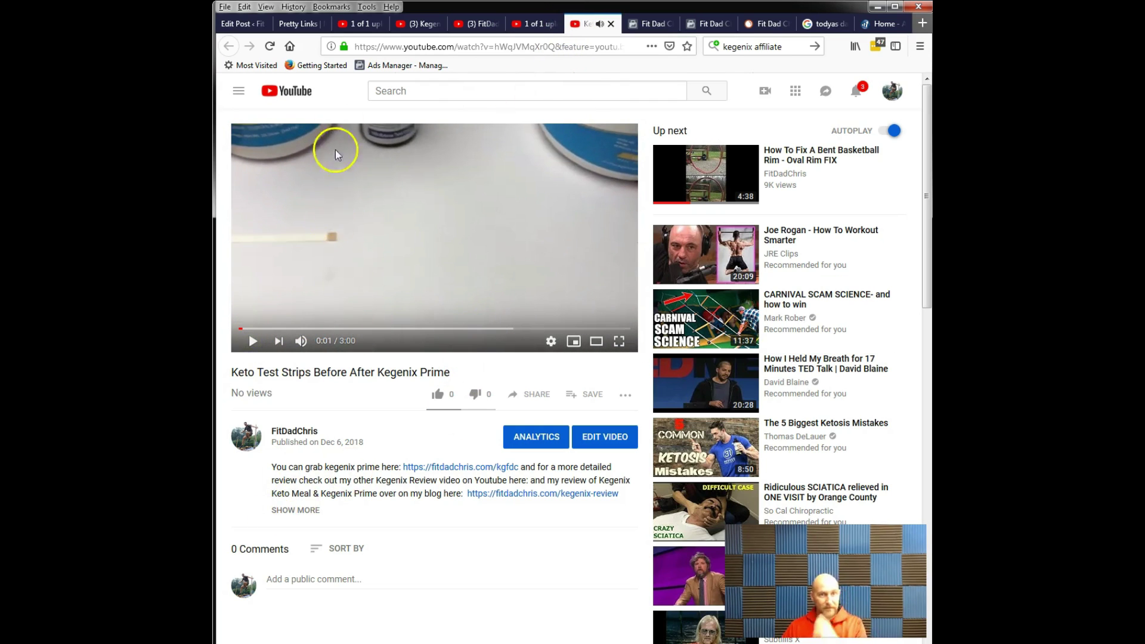
{"action": "left_click", "coordinate": [358, 23]}
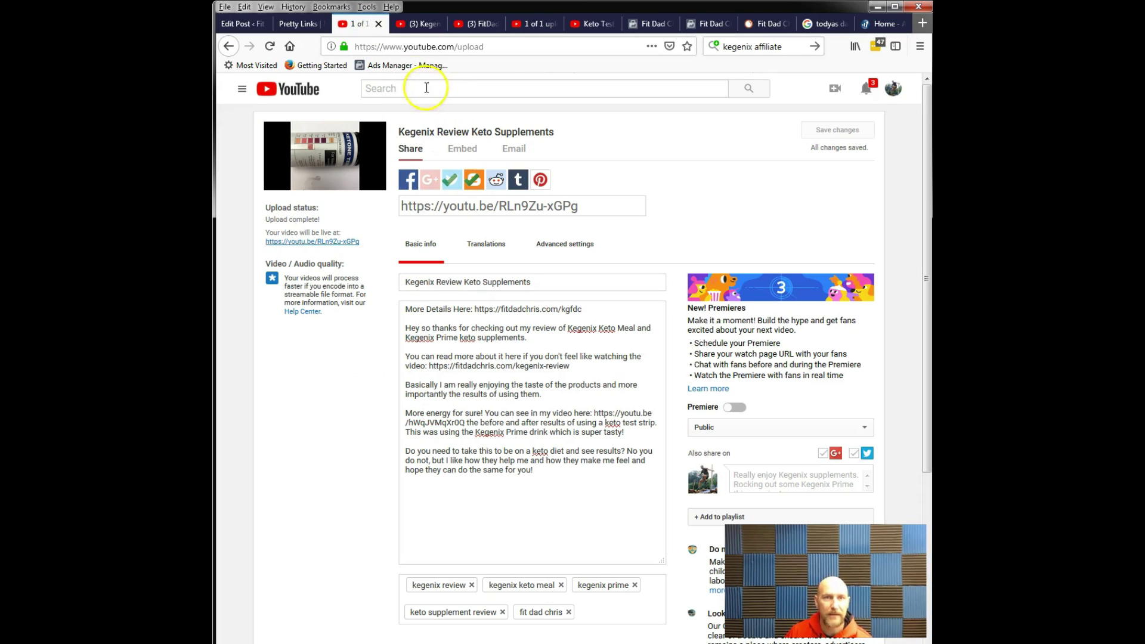
{"action": "left_click", "coordinate": [378, 25]}
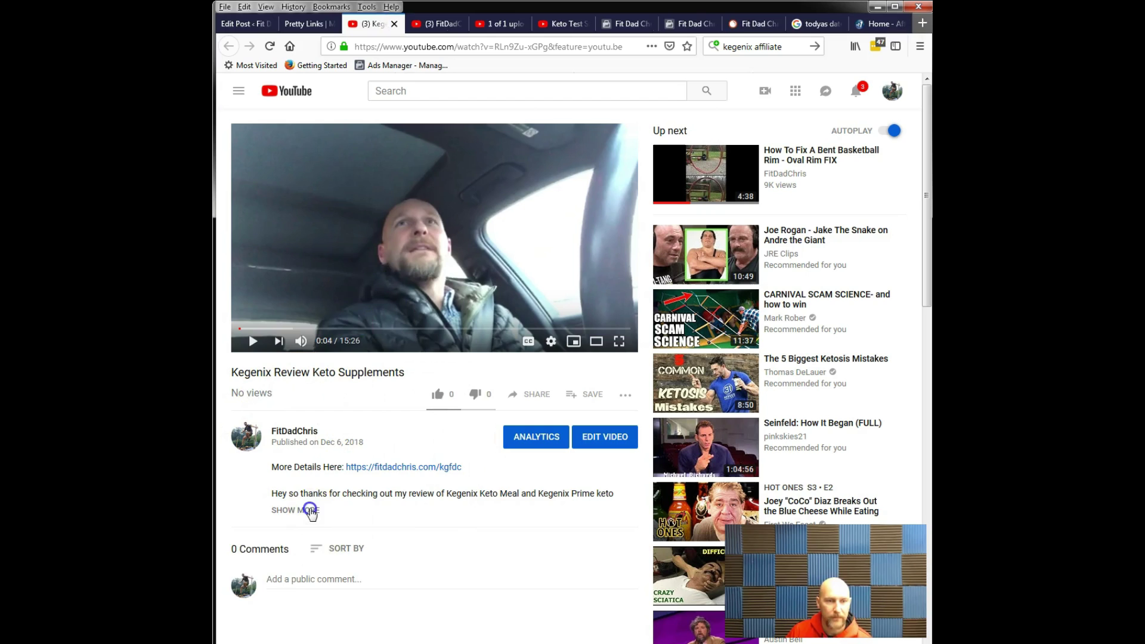
- Expand and read the full descriptions of the published Kegenix Review and Keto Test Strips videos
{"action": "left_click", "coordinate": [319, 512]}
{"action": "scroll", "coordinate": [380, 454], "scroll_direction": "down", "scroll_amount": 2}
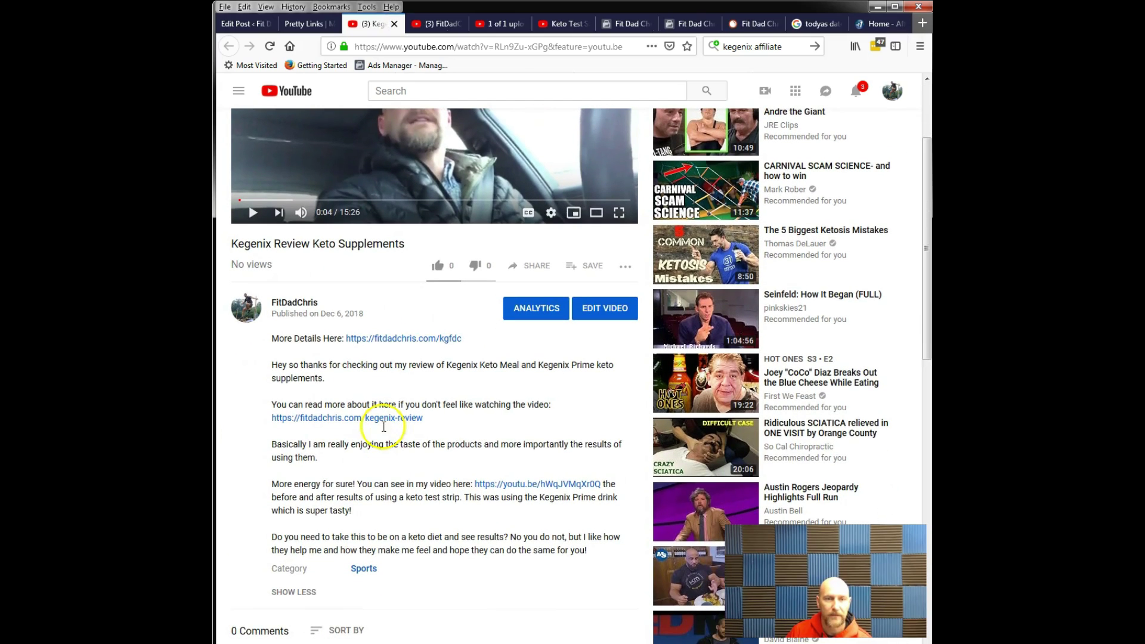
{"action": "left_click", "coordinate": [556, 26]}
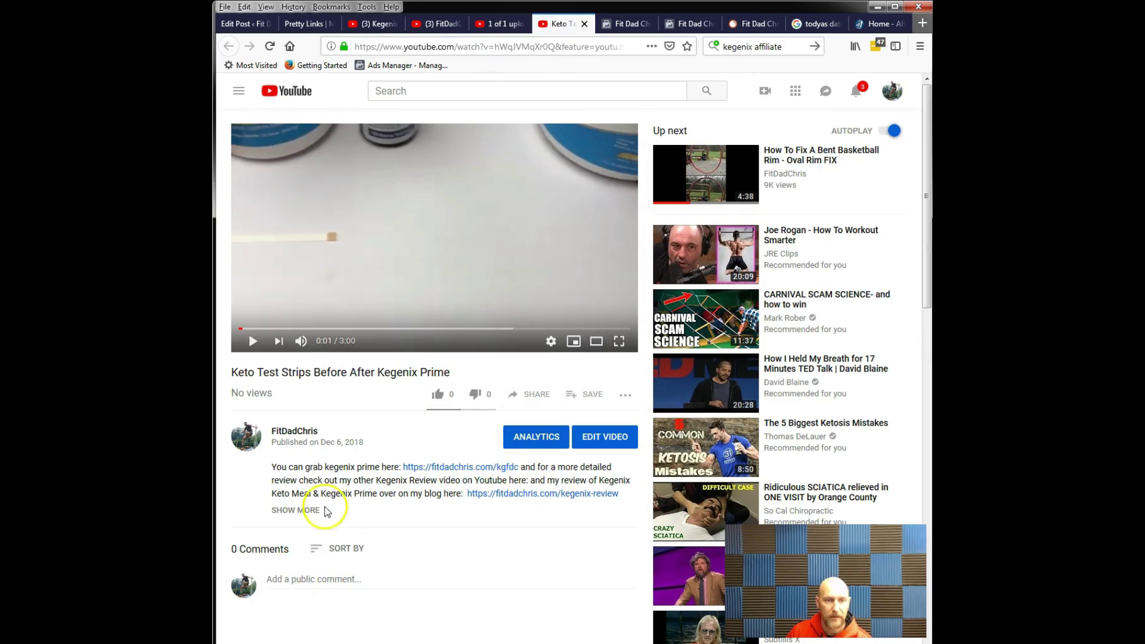
{"action": "left_click", "coordinate": [295, 511]}
{"action": "scroll", "coordinate": [386, 366], "scroll_direction": "down", "scroll_amount": 1}
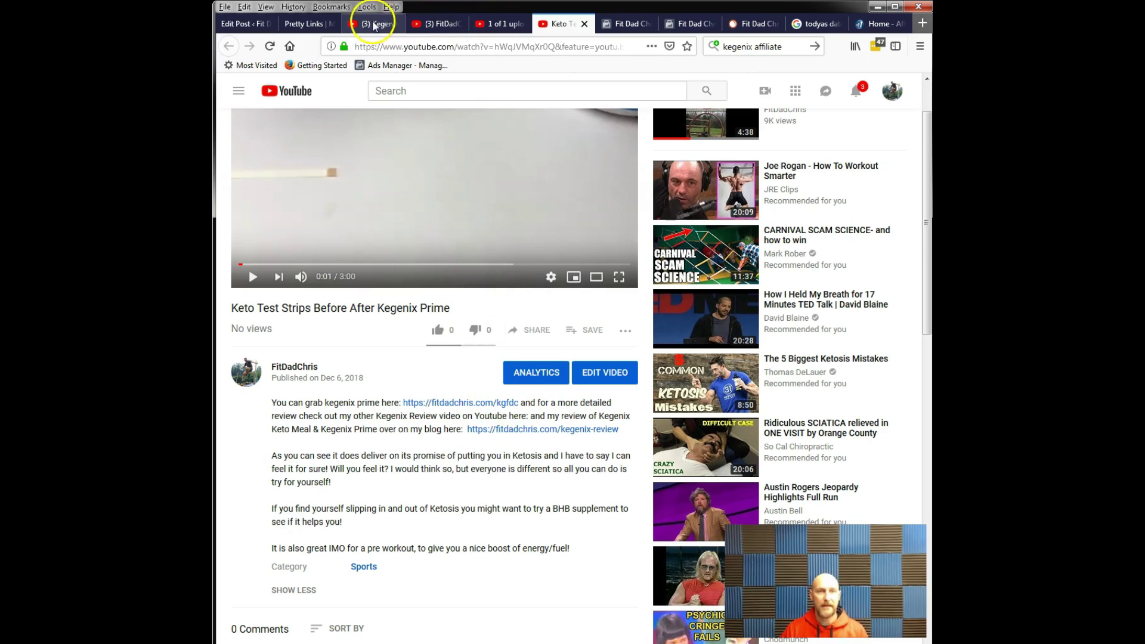
- Copy the Kegenix Review video's share link and check the Keto Test Strips video's upload page for that link in the description
{"action": "left_click", "coordinate": [375, 24]}
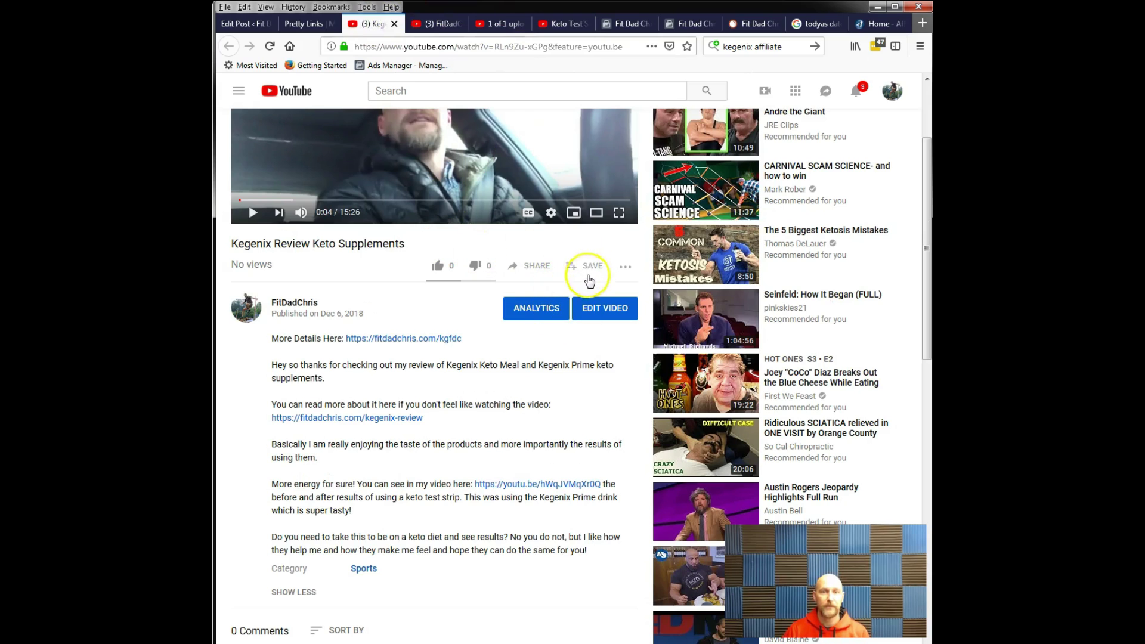
{"action": "left_click", "coordinate": [532, 268]}
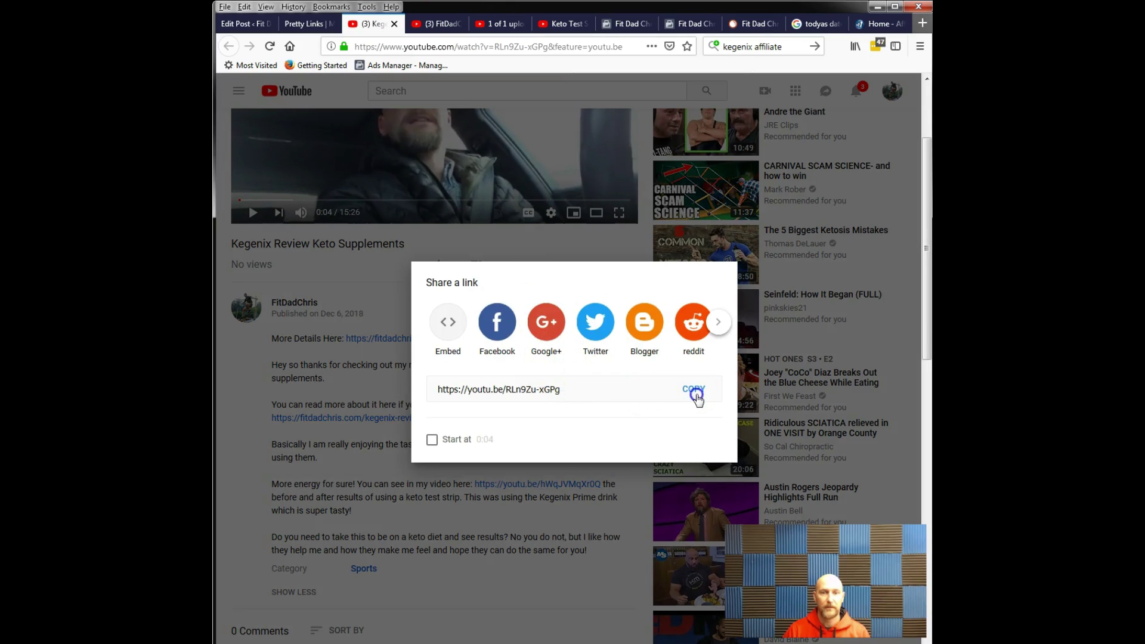
{"action": "left_click", "coordinate": [693, 388]}
{"action": "left_click", "coordinate": [488, 24]}
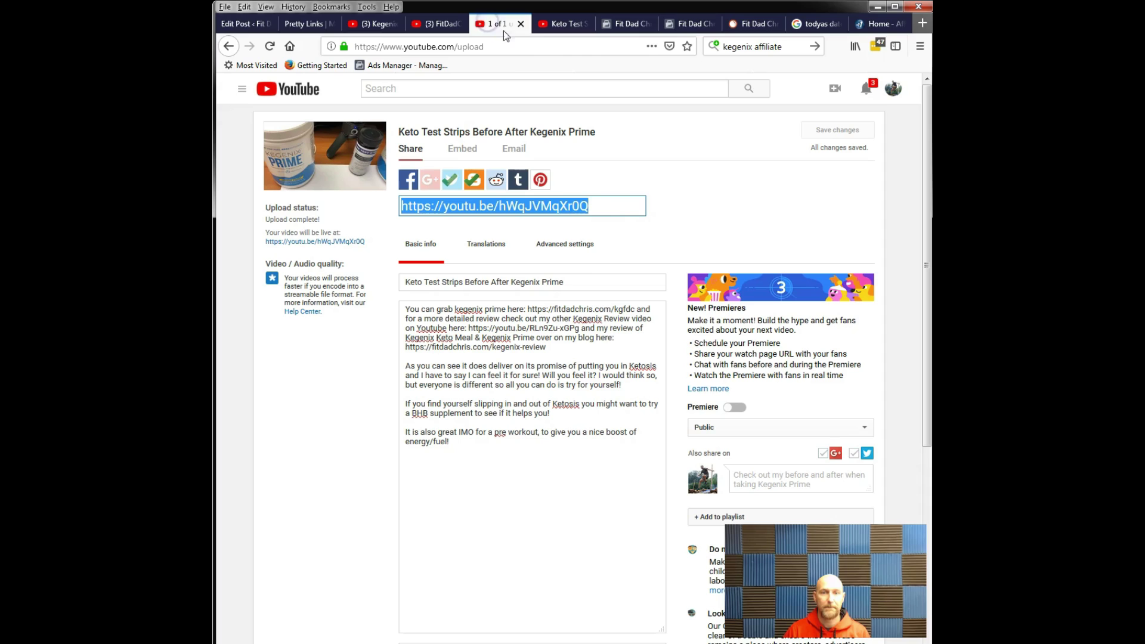
{"action": "left_click", "coordinate": [562, 113]}
- Reload the published Keto Test Strips video page, pause playback and examine the links in its full description
{"action": "left_click", "coordinate": [271, 48]}
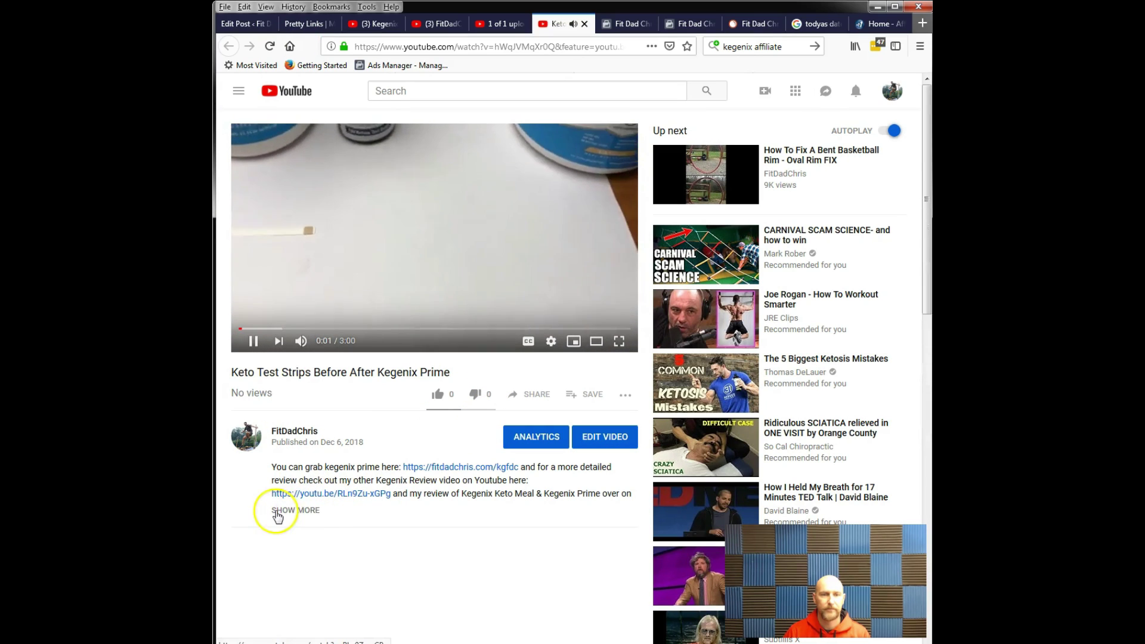
{"action": "left_click", "coordinate": [278, 512]}
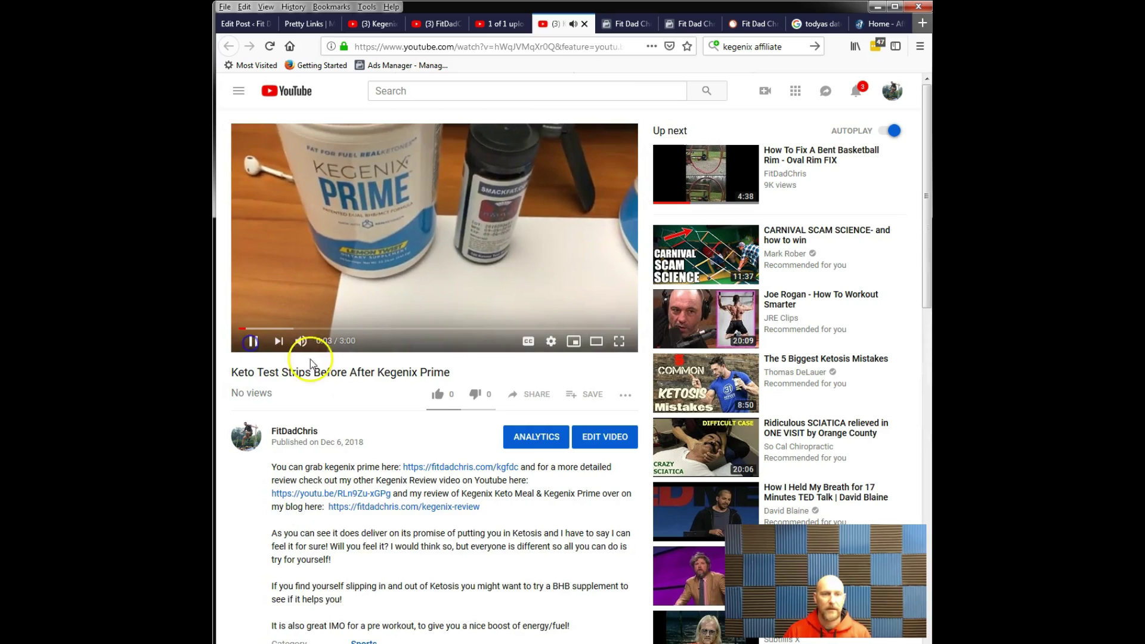
{"action": "scroll", "coordinate": [519, 418], "scroll_direction": "down", "scroll_amount": 2}
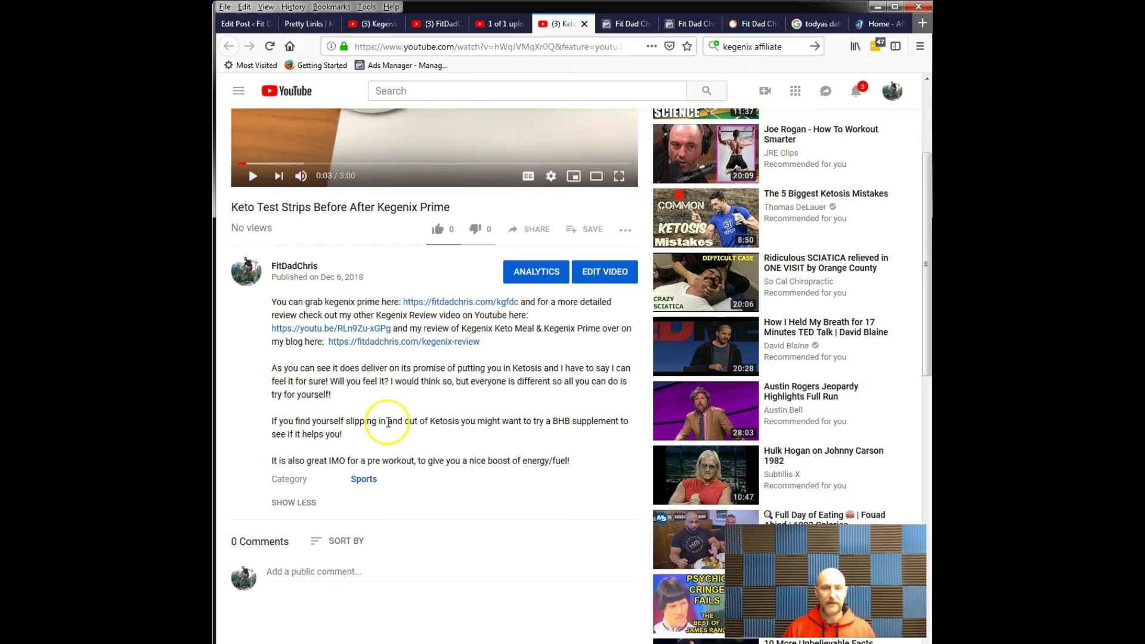
{"action": "scroll", "coordinate": [385, 412], "scroll_direction": "up", "scroll_amount": 2}
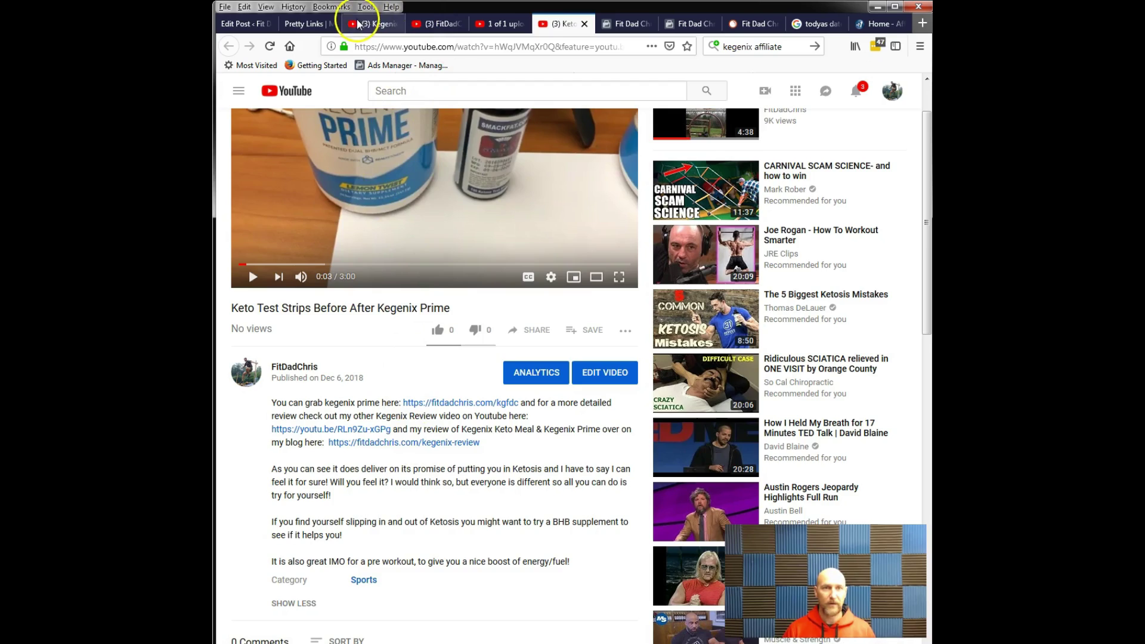
- Examine the keyword phrases in the Kegenix Review video's description, marking "a keto test strip" and "Kegenix Keto Meal"
{"action": "left_click", "coordinate": [375, 24]}
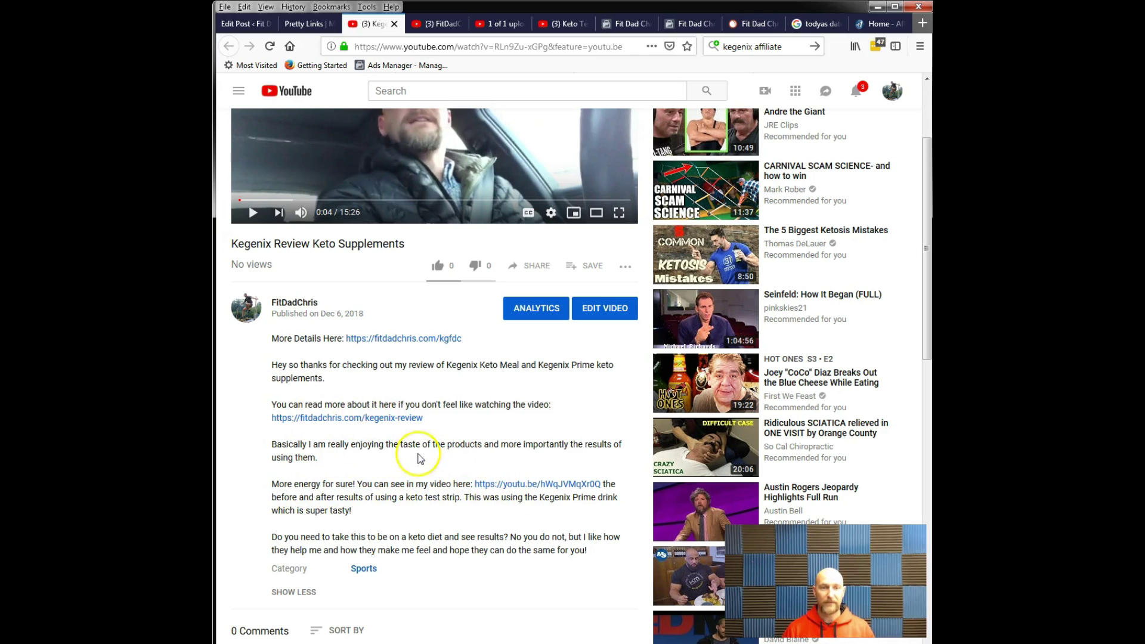
{"action": "left_click_drag", "start_coordinate": [277, 497], "coordinate": [459, 497]}
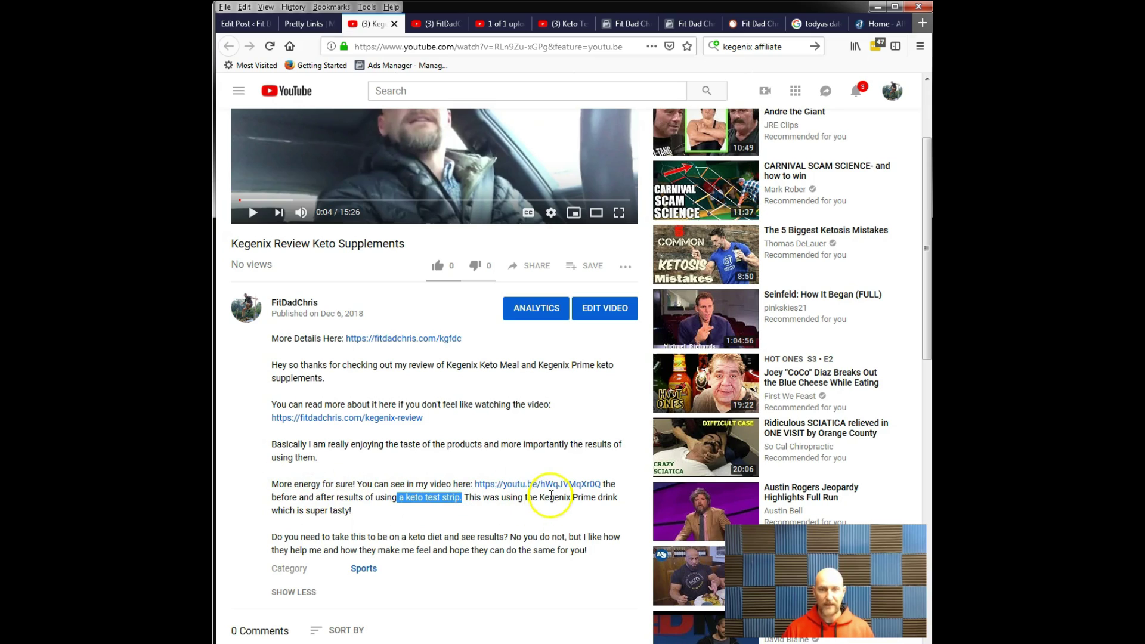
{"action": "left_click_drag", "start_coordinate": [541, 497], "coordinate": [634, 504]}
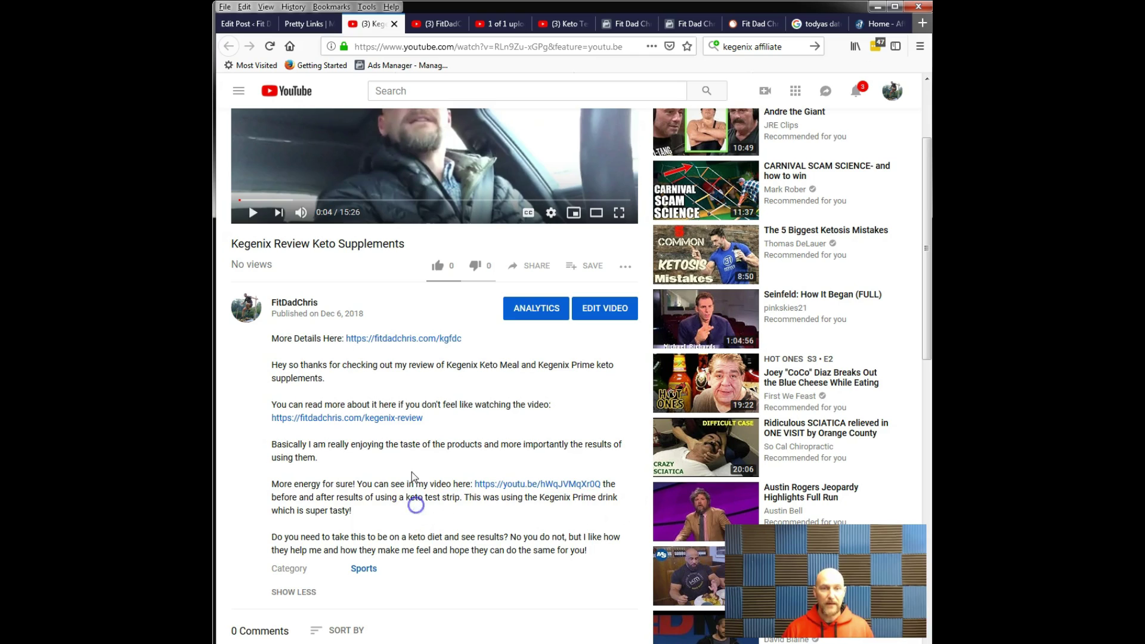
{"action": "left_click_drag", "start_coordinate": [451, 366], "coordinate": [525, 366]}
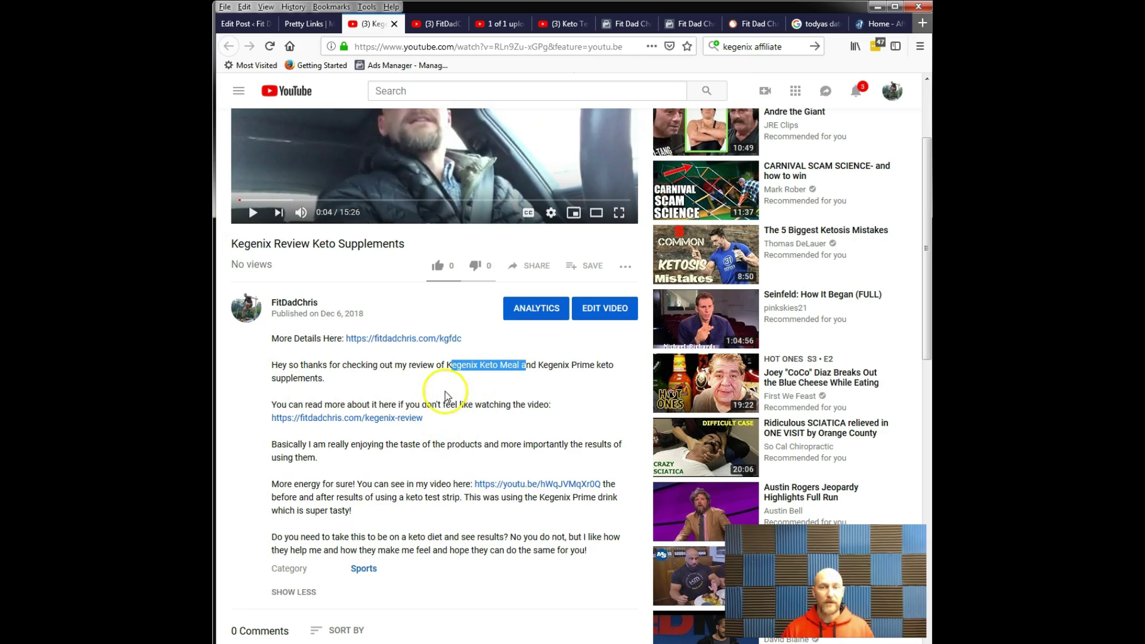
- Review the Kegenix Review post draft from its introduction through both embedded videos to the closing paragraphs
{"action": "left_click", "coordinate": [240, 24]}
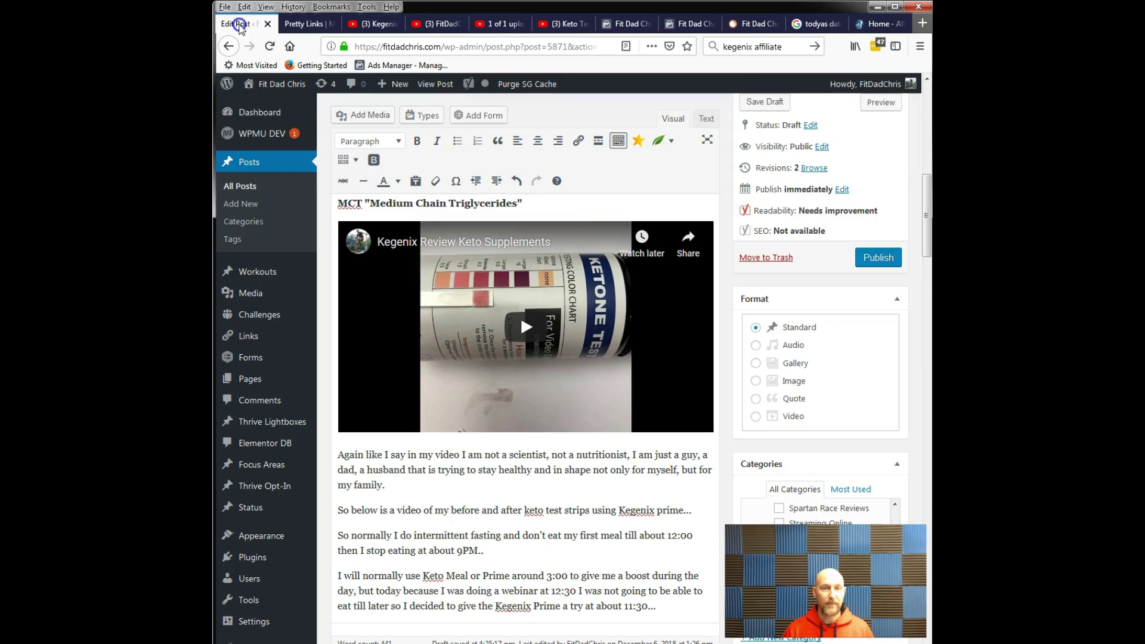
{"action": "scroll", "coordinate": [483, 287], "scroll_direction": "up", "scroll_amount": 3}
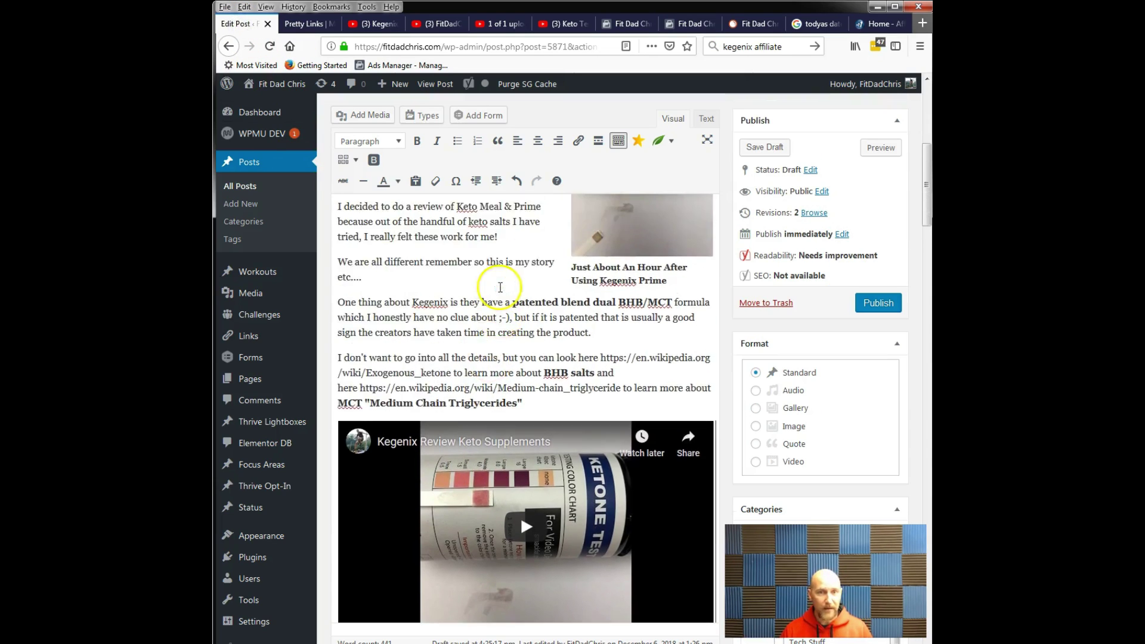
{"action": "scroll", "coordinate": [500, 288], "scroll_direction": "up", "scroll_amount": 6}
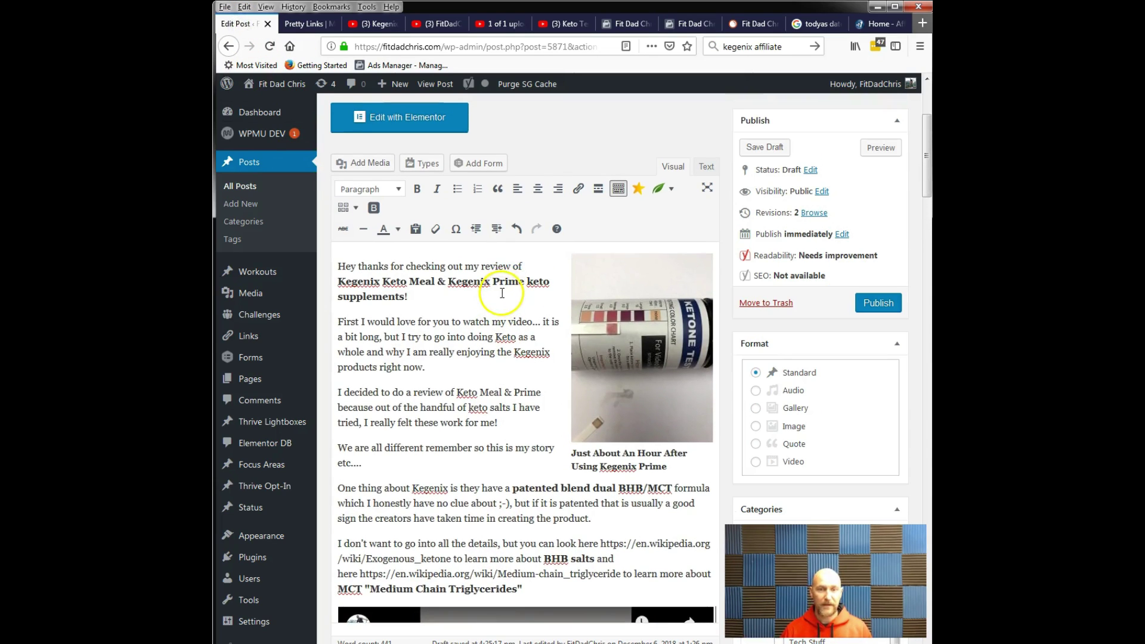
{"action": "scroll", "coordinate": [503, 293], "scroll_direction": "down", "scroll_amount": 10}
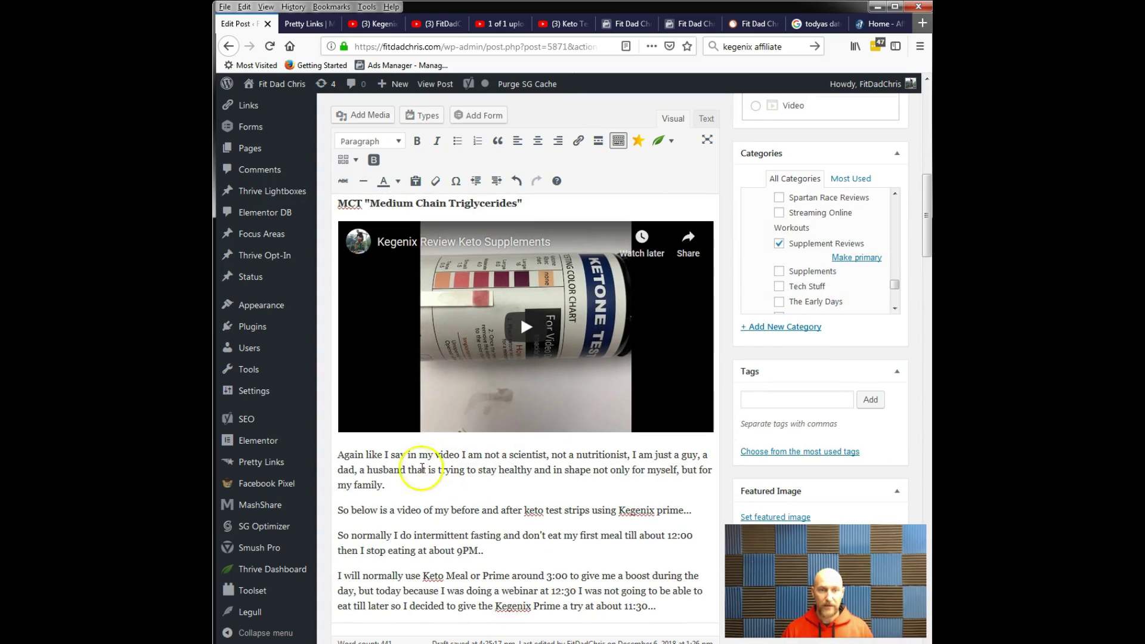
{"action": "scroll", "coordinate": [406, 462], "scroll_direction": "down", "scroll_amount": 4}
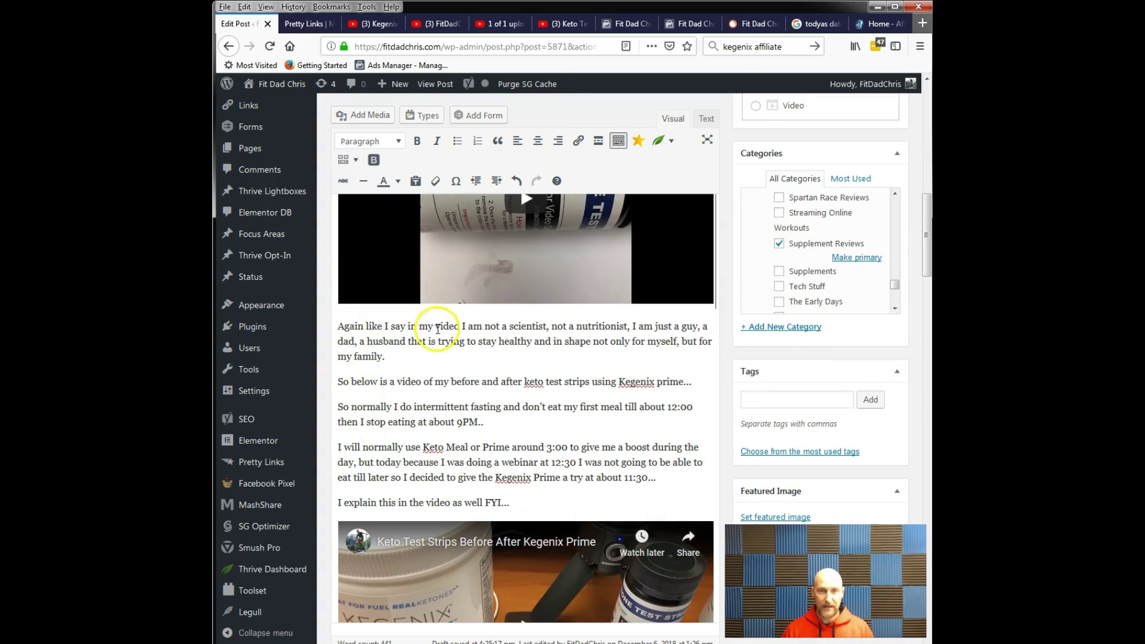
{"action": "scroll", "coordinate": [463, 353], "scroll_direction": "down", "scroll_amount": 1}
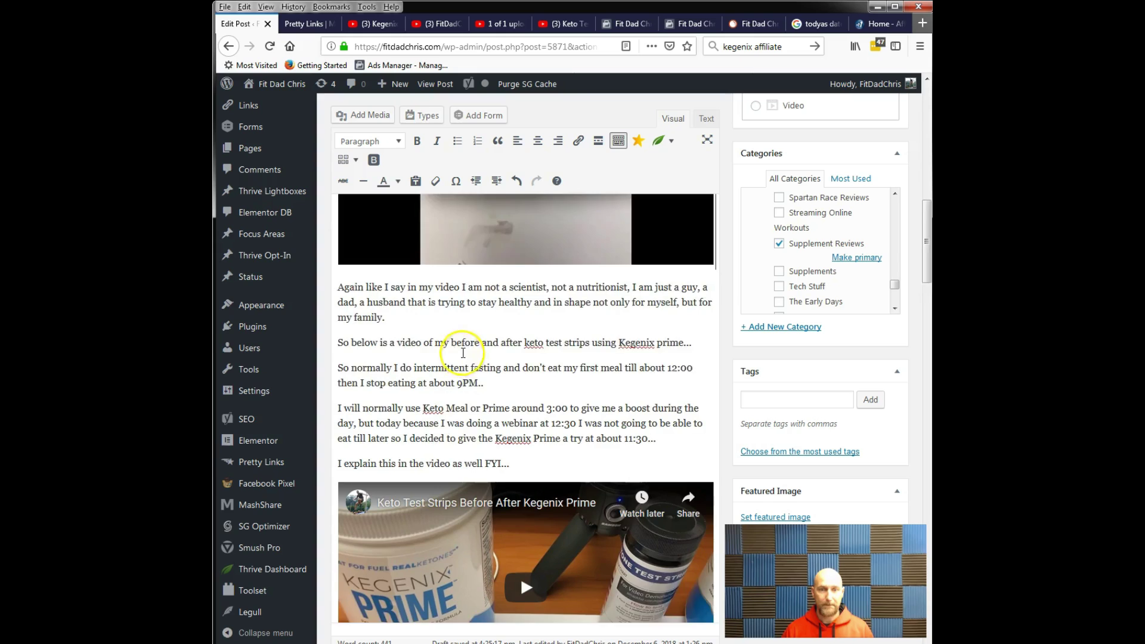
{"action": "scroll", "coordinate": [462, 353], "scroll_direction": "down", "scroll_amount": 5}
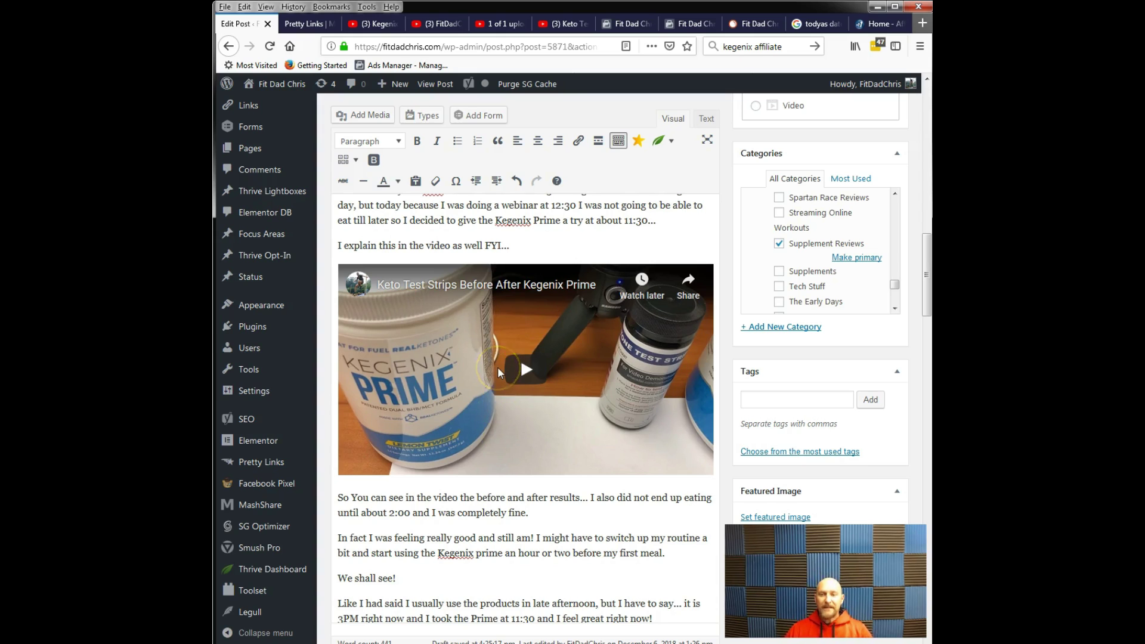
{"action": "scroll", "coordinate": [544, 354], "scroll_direction": "down", "scroll_amount": 2}
{"action": "scroll", "coordinate": [544, 355], "scroll_direction": "down", "scroll_amount": 5}
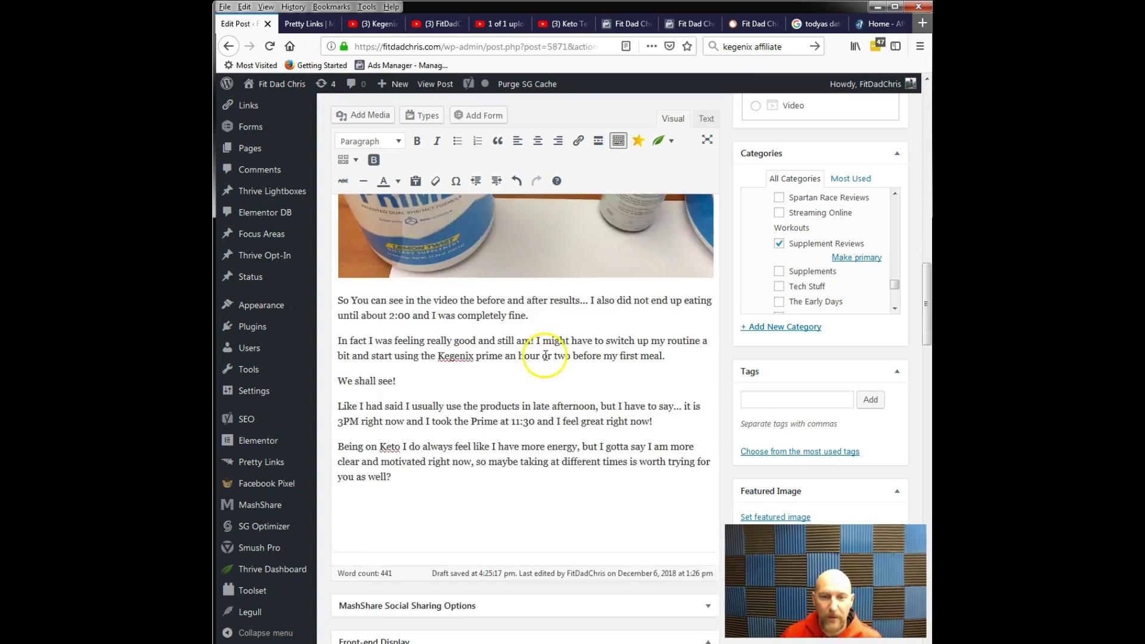
{"action": "scroll", "coordinate": [545, 355], "scroll_direction": "up", "scroll_amount": 5}
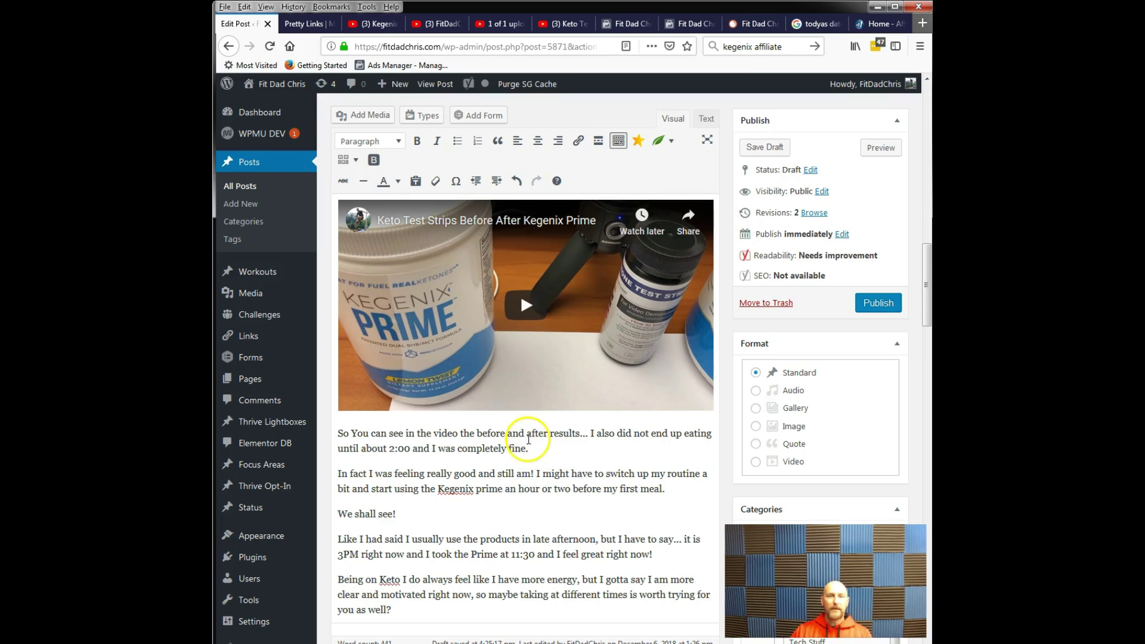
- Revisit the published Kegenix Review and Keto Test Strips video pages on YouTube
{"action": "left_click", "coordinate": [369, 26]}
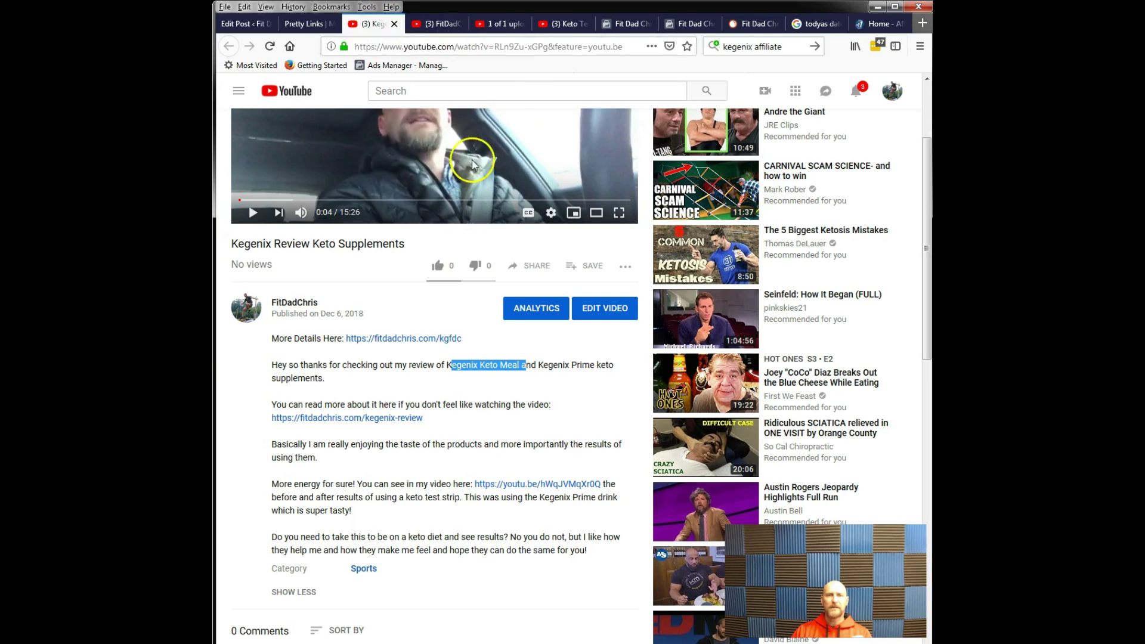
{"action": "left_click", "coordinate": [561, 25]}
{"action": "scroll", "coordinate": [512, 384], "scroll_direction": "up", "scroll_amount": 2}
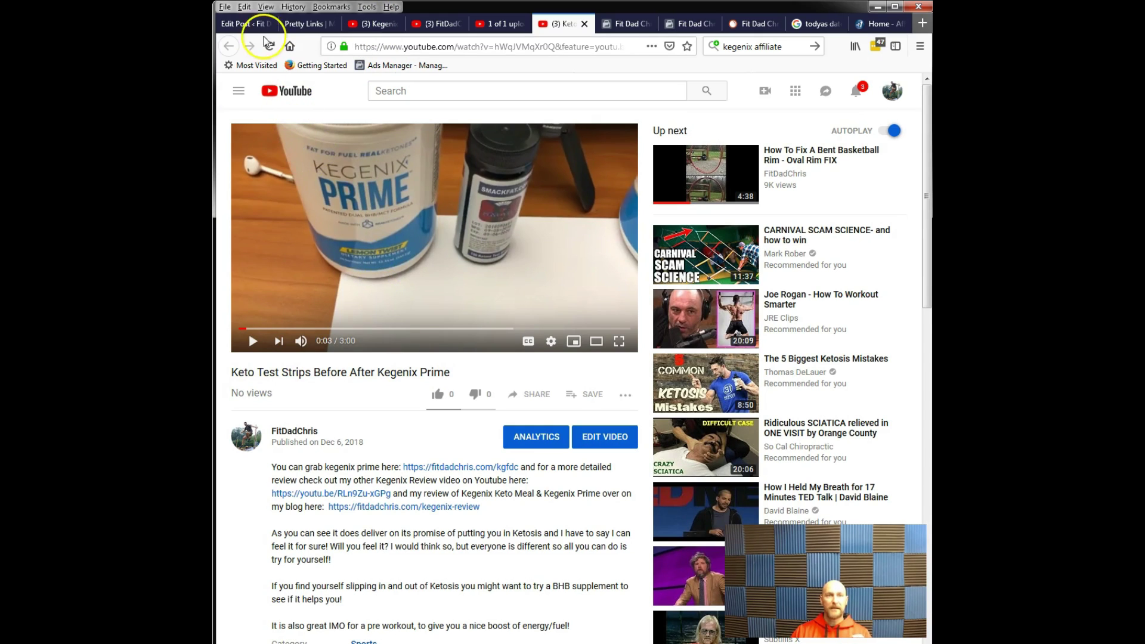
- Return to the WordPress post draft and bring up the Yoast SEO snippet preview below the post text
{"action": "left_click", "coordinate": [243, 23]}
{"action": "scroll", "coordinate": [475, 393], "scroll_direction": "down", "scroll_amount": 6}
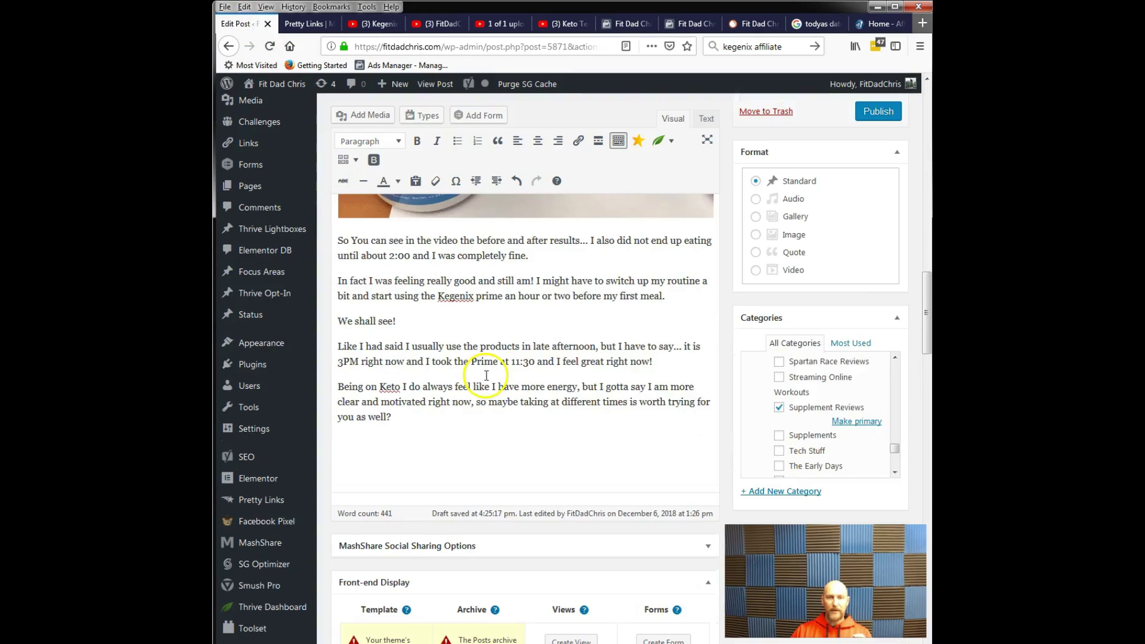
{"action": "scroll", "coordinate": [471, 310], "scroll_direction": "up", "scroll_amount": 1}
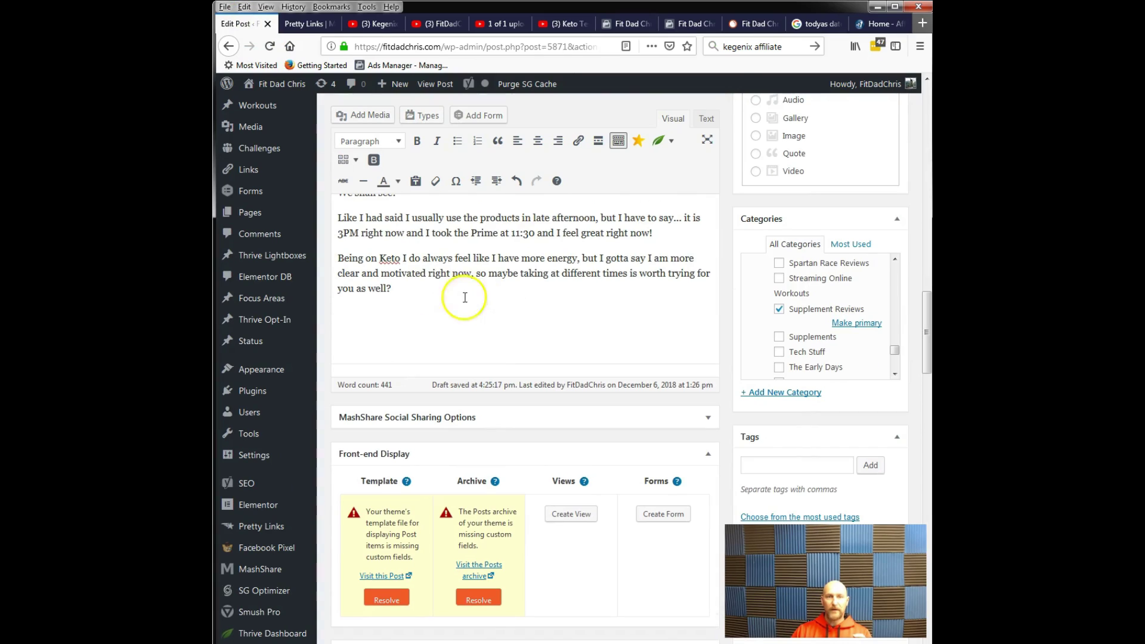
{"action": "scroll", "coordinate": [465, 299], "scroll_direction": "down", "scroll_amount": 3}
{"action": "scroll", "coordinate": [476, 259], "scroll_direction": "down", "scroll_amount": 4}
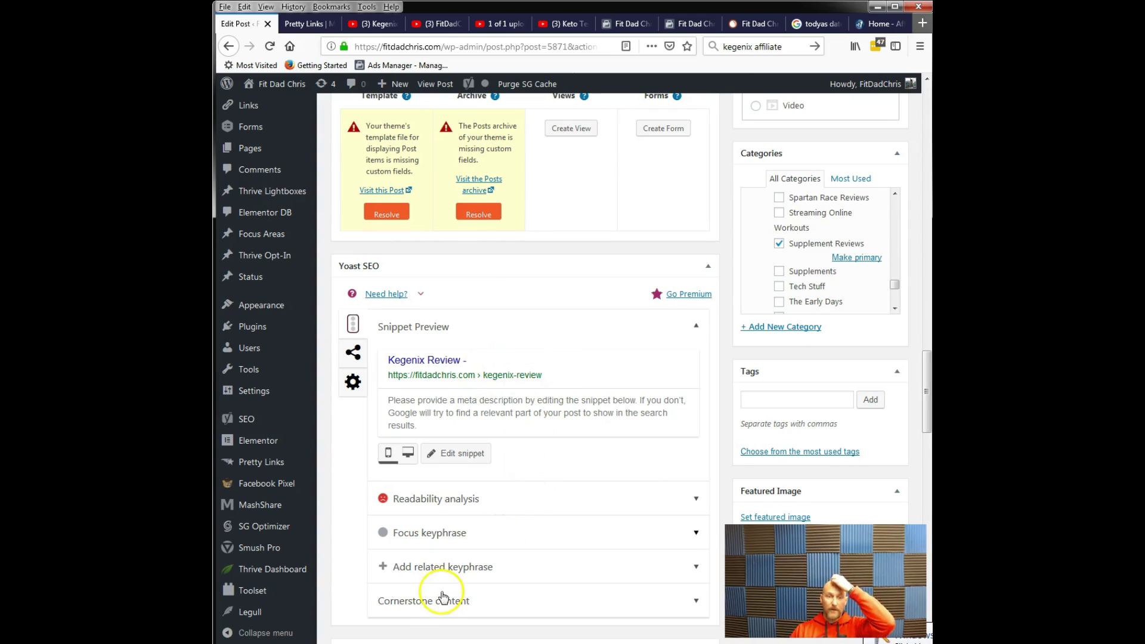
- Switch to Internet Explorer and examine the Google results for "kegenix review", including the video, review and image listings
{"action": "mouse_move", "coordinate": [305, 643]}
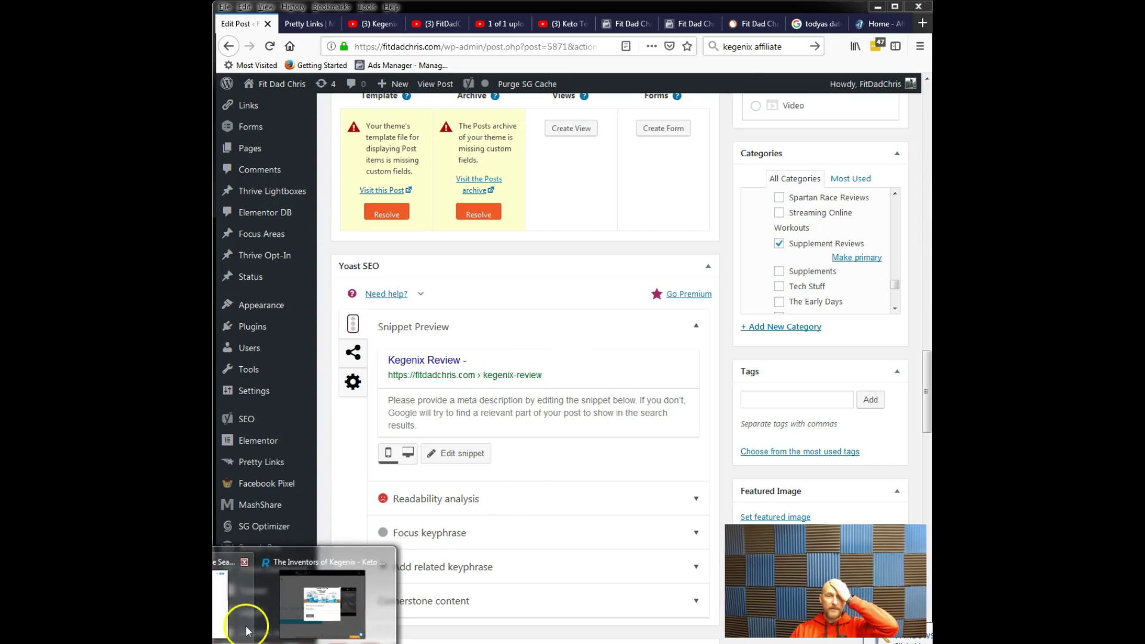
{"action": "key", "text": "alt+Tab"}
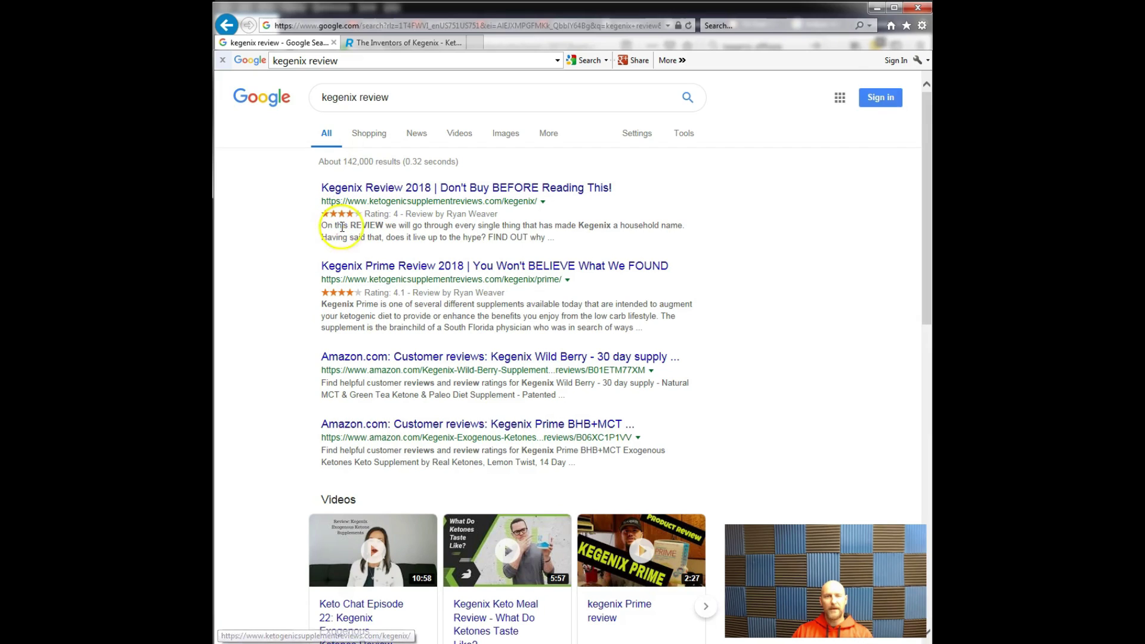
{"action": "scroll", "coordinate": [337, 240], "scroll_direction": "down", "scroll_amount": 1}
{"action": "scroll", "coordinate": [337, 240], "scroll_direction": "up", "scroll_amount": 1}
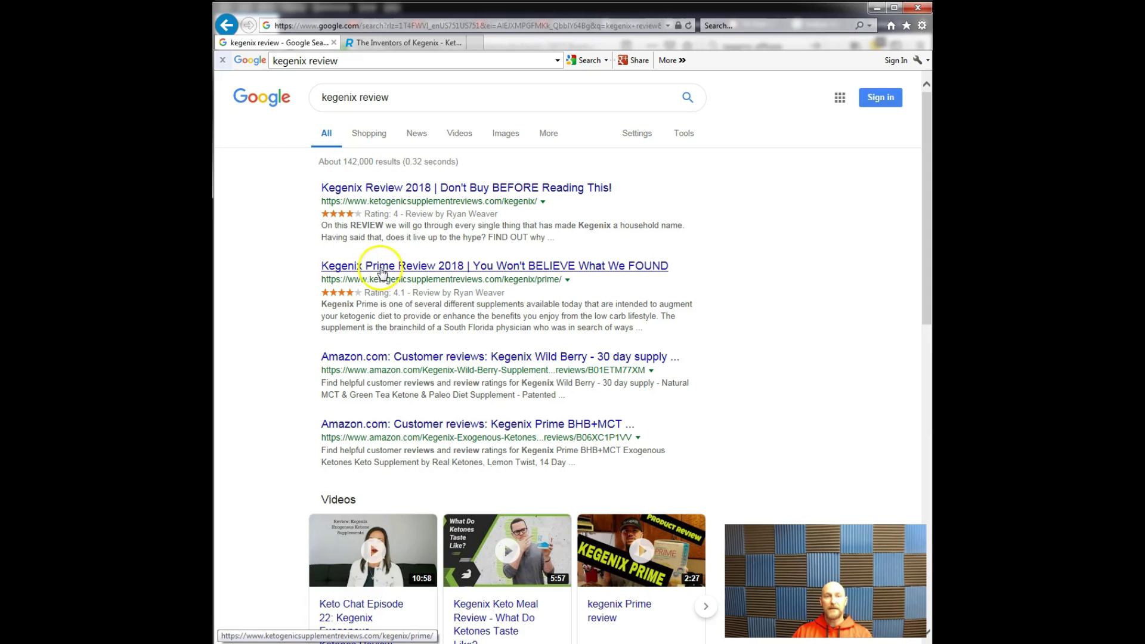
{"action": "scroll", "coordinate": [425, 272], "scroll_direction": "down", "scroll_amount": 9}
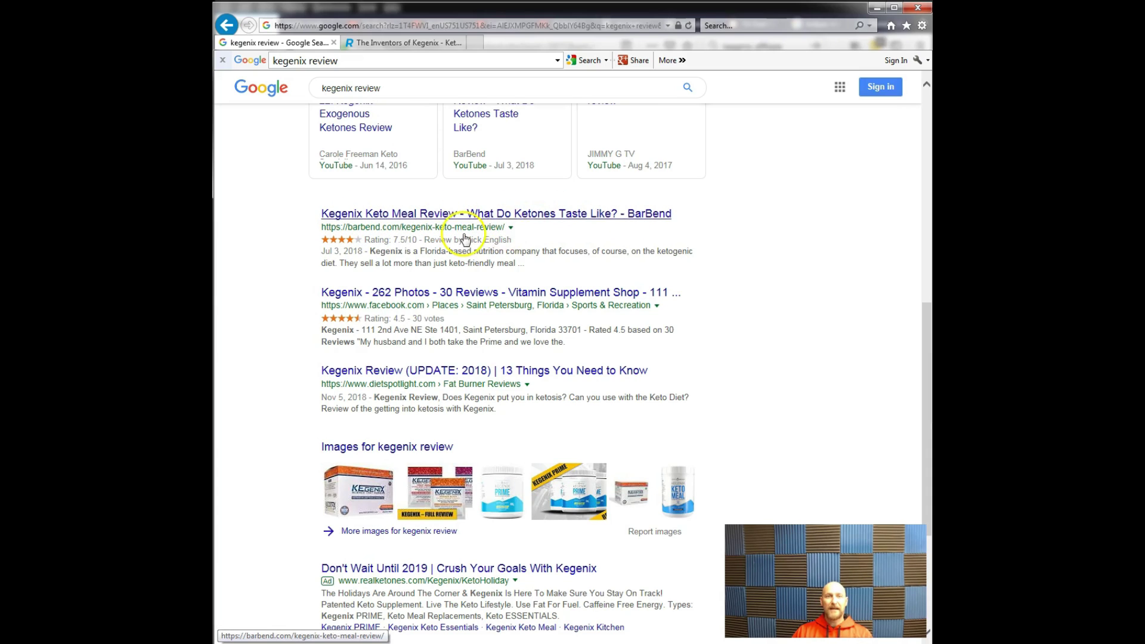
- Compare the competing review titles, image row and related searches that Google lists for "kegenix review"
{"action": "scroll", "coordinate": [477, 235], "scroll_direction": "up", "scroll_amount": 2}
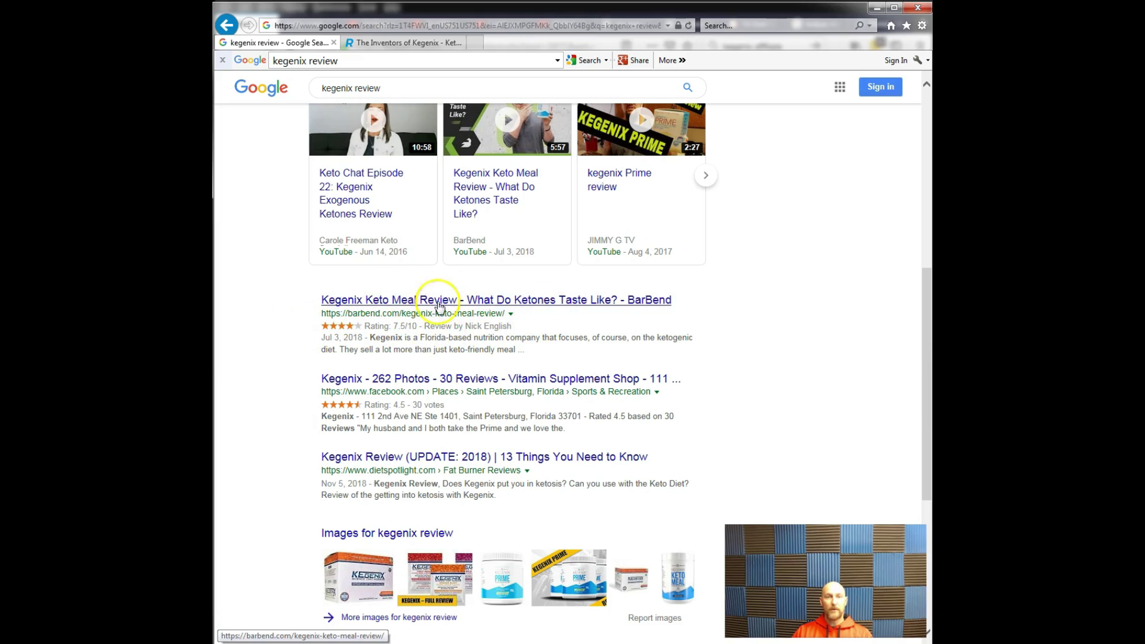
{"action": "scroll", "coordinate": [430, 313], "scroll_direction": "up", "scroll_amount": 6}
{"action": "scroll", "coordinate": [421, 314], "scroll_direction": "up", "scroll_amount": 2}
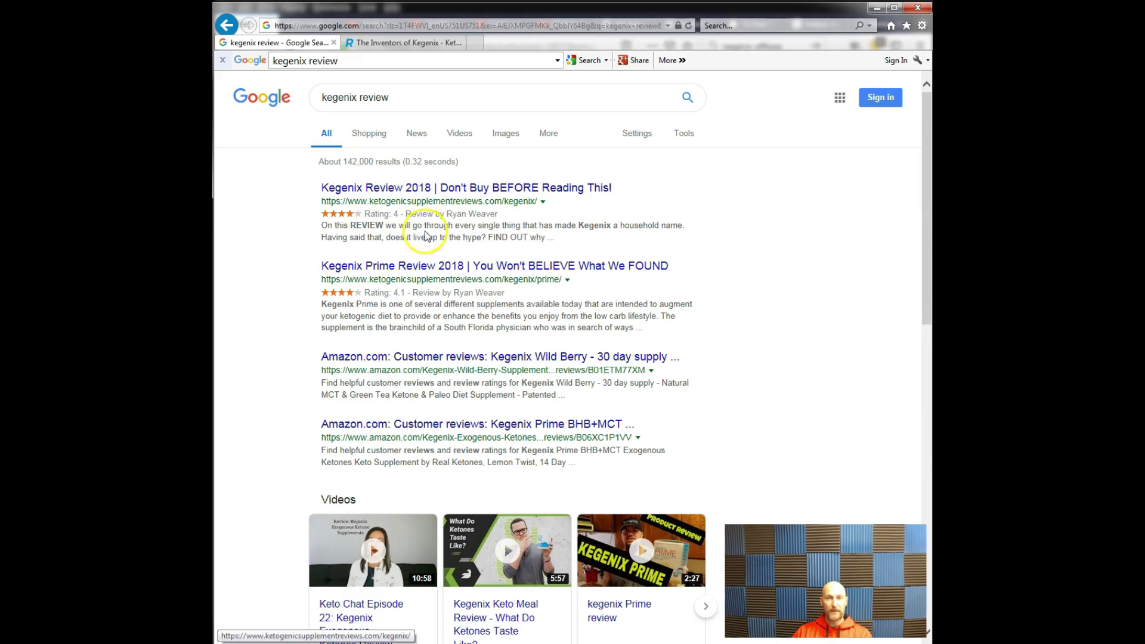
{"action": "scroll", "coordinate": [451, 353], "scroll_direction": "down", "scroll_amount": 2}
{"action": "scroll", "coordinate": [451, 353], "scroll_direction": "down", "scroll_amount": 5}
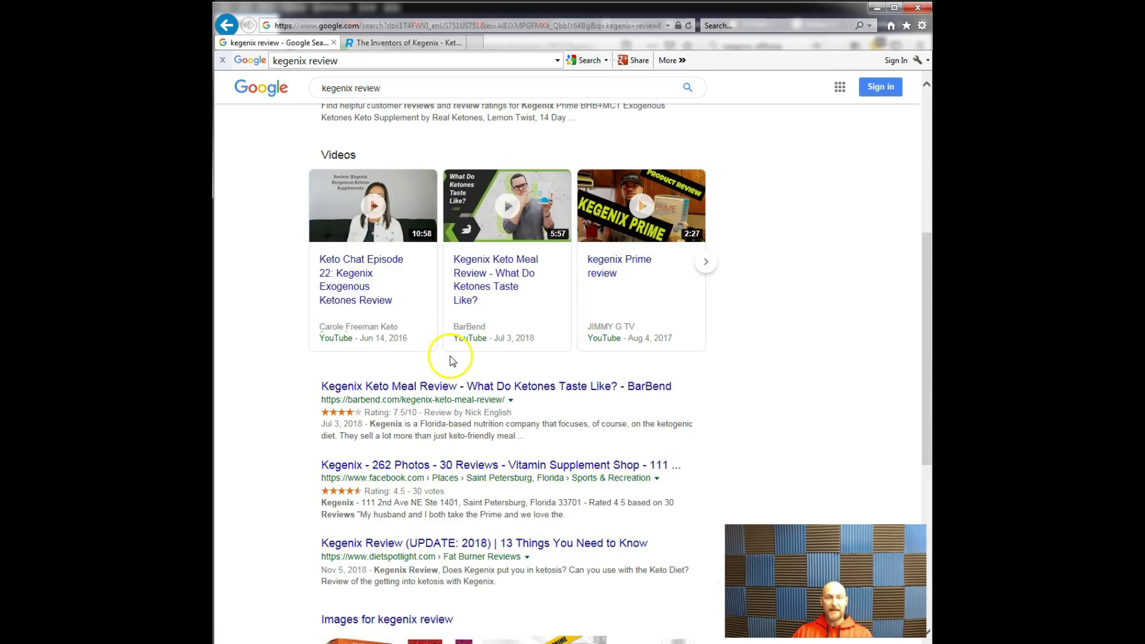
{"action": "scroll", "coordinate": [446, 355], "scroll_direction": "down", "scroll_amount": 3}
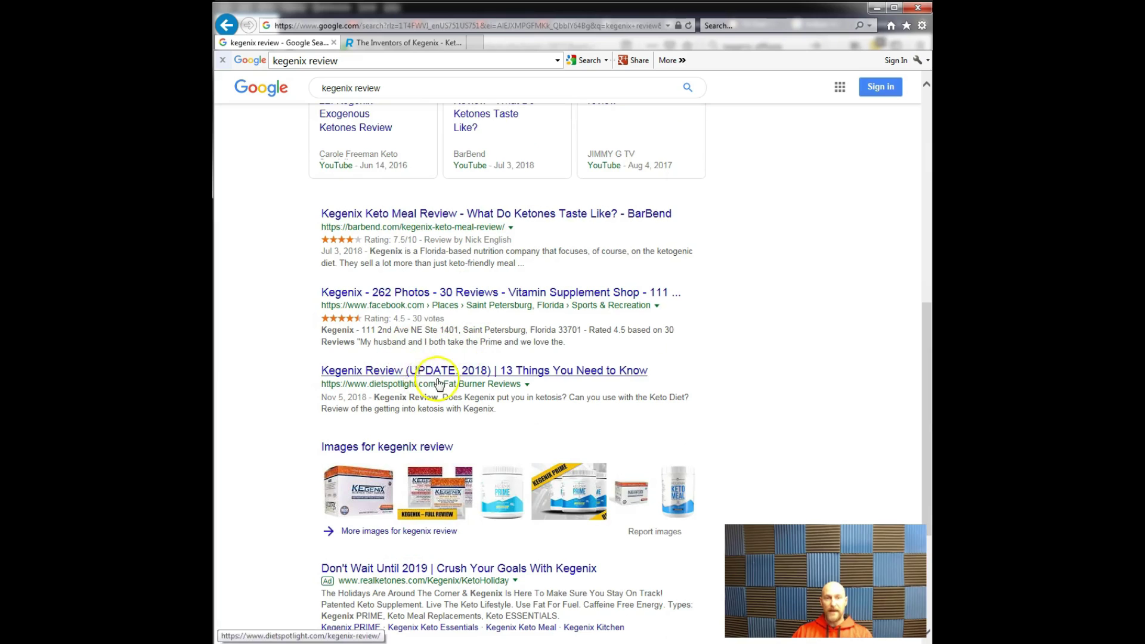
{"action": "scroll", "coordinate": [436, 319], "scroll_direction": "down", "scroll_amount": 2}
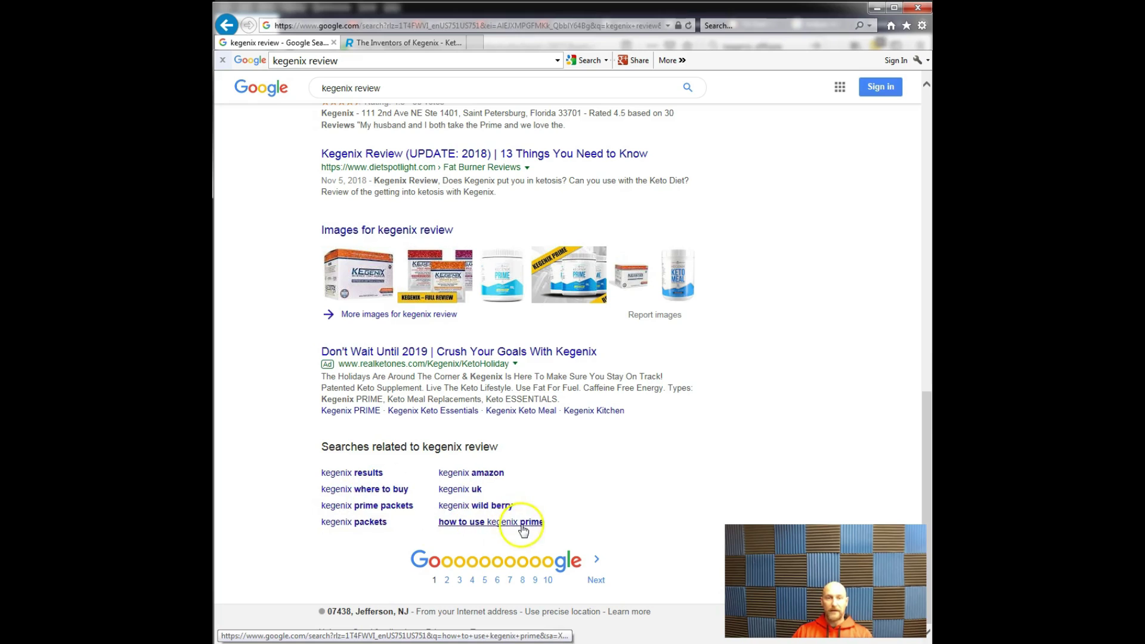
{"action": "scroll", "coordinate": [459, 346], "scroll_direction": "up", "scroll_amount": 4}
- Return to the WordPress post and set its SEO title to "Kegenix Review 2018 - Keto Meal & Prime - My Real Results"
{"action": "left_click", "coordinate": [877, 8]}
{"action": "left_click", "coordinate": [475, 358]}
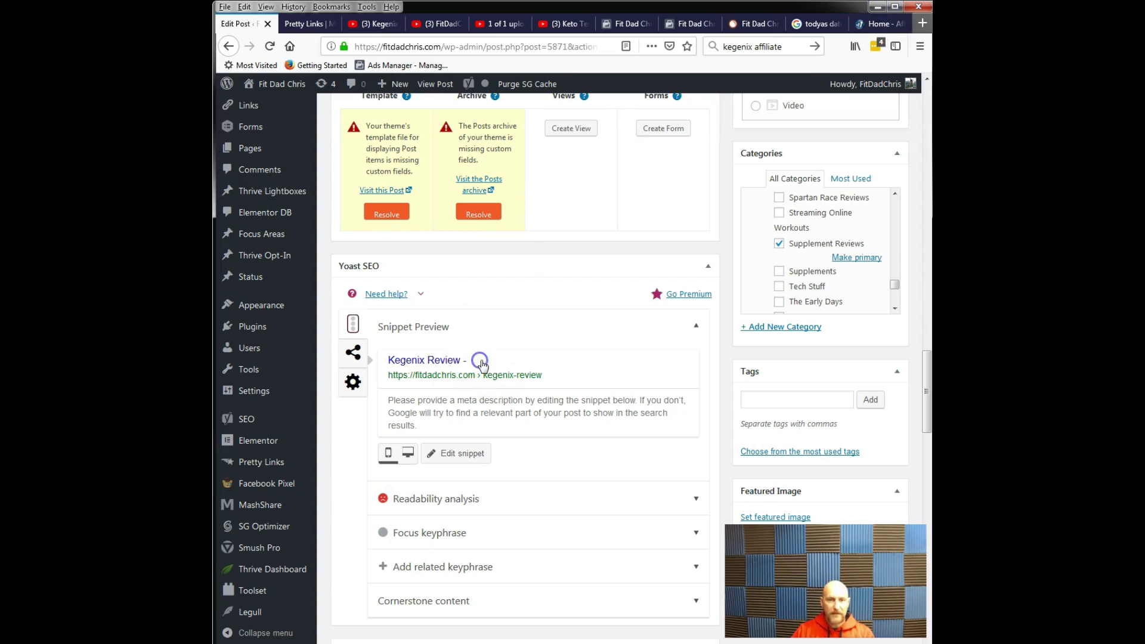
{"action": "left_click_drag", "start_coordinate": [513, 512], "coordinate": [358, 512]}
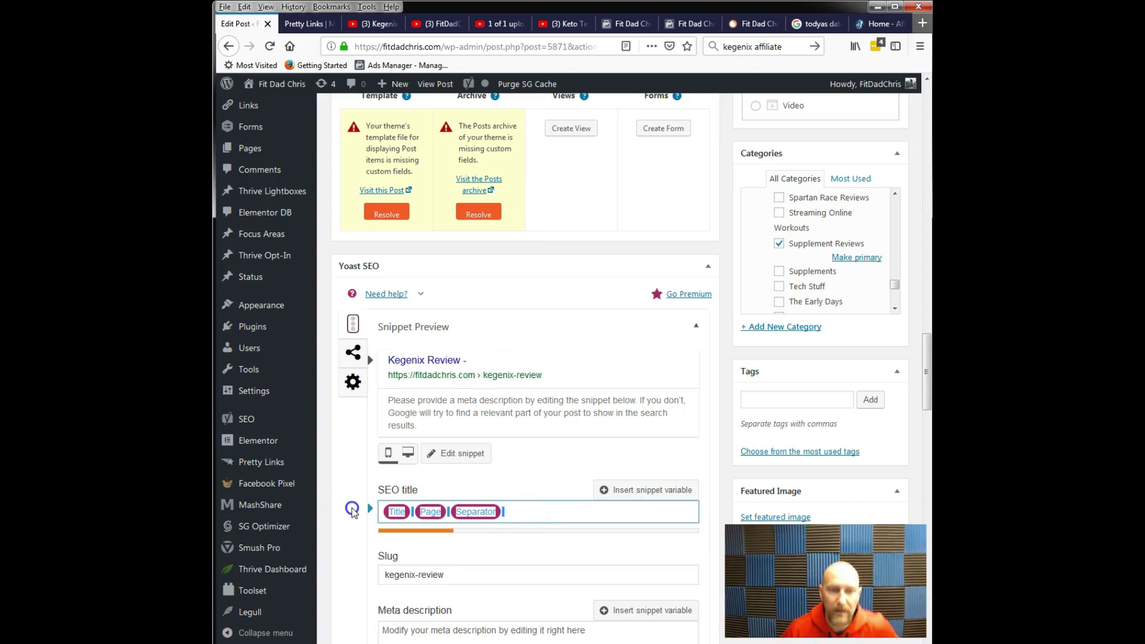
{"action": "type", "text": "Kegenix Review 2018 - Keto Meal & Prime - My"}
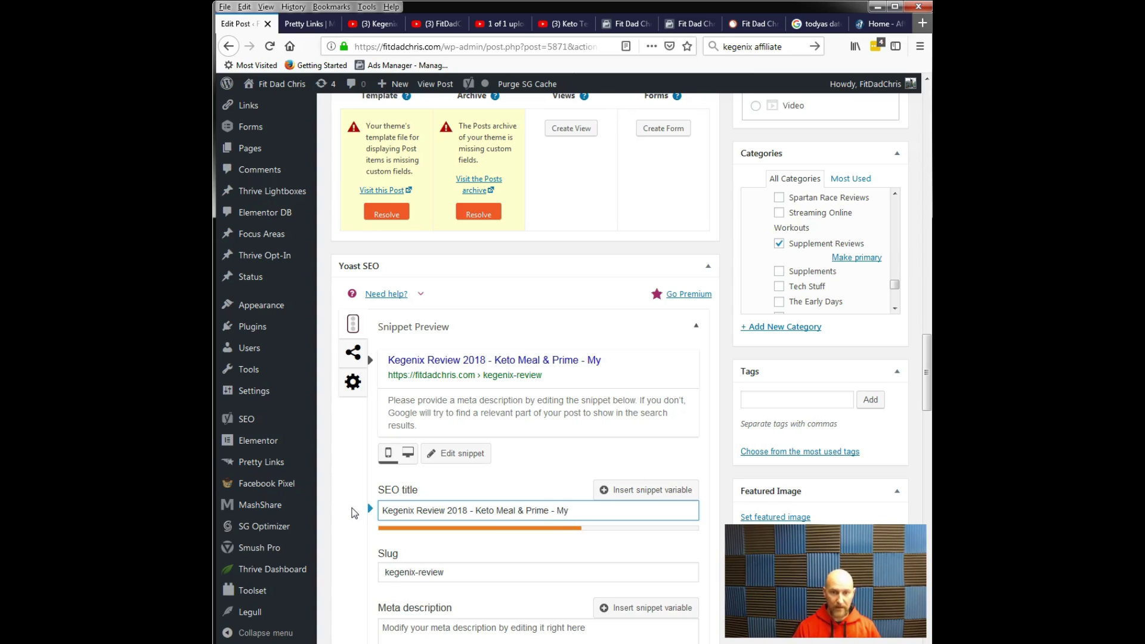
{"action": "type", "text": "Real Results"}
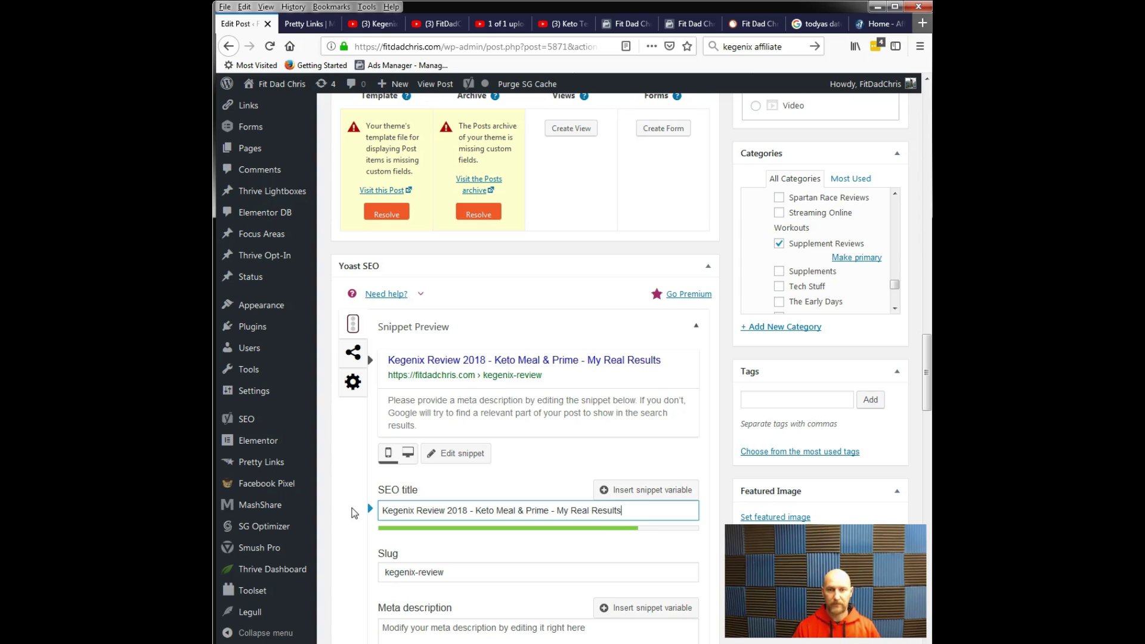
- Write the meta description "Here are my real results and review of Kegenix Keto Meal & Prime supplements. They taste great and give me energy. Learn more..."
{"action": "scroll", "coordinate": [354, 513], "scroll_direction": "down", "scroll_amount": 2}
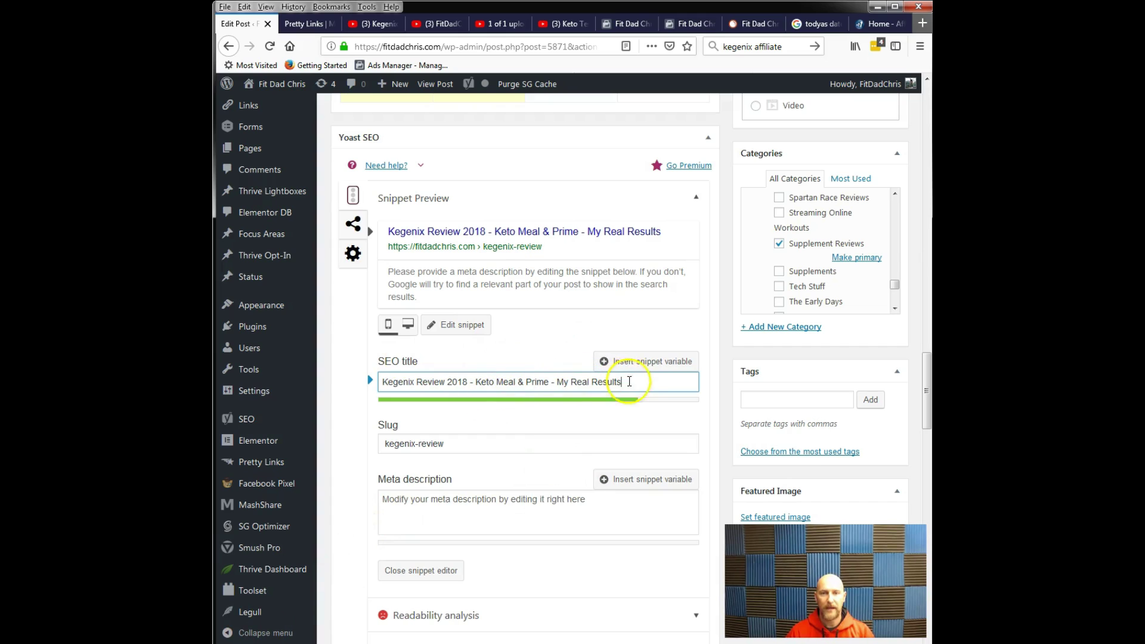
{"action": "left_click", "coordinate": [463, 507]}
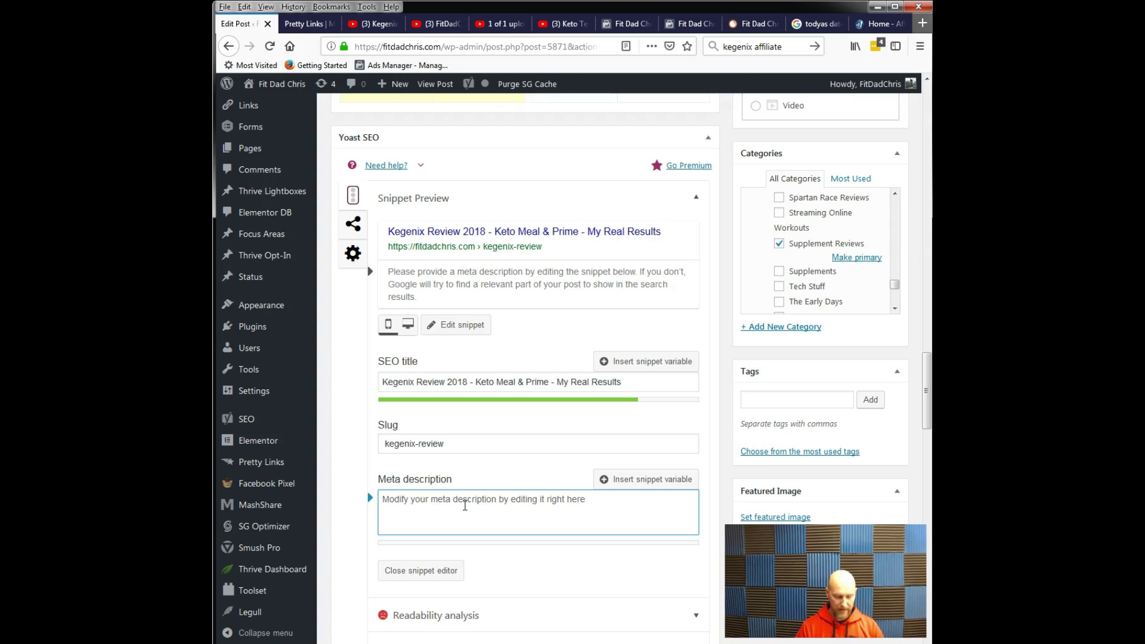
{"action": "type", "text": "He"}
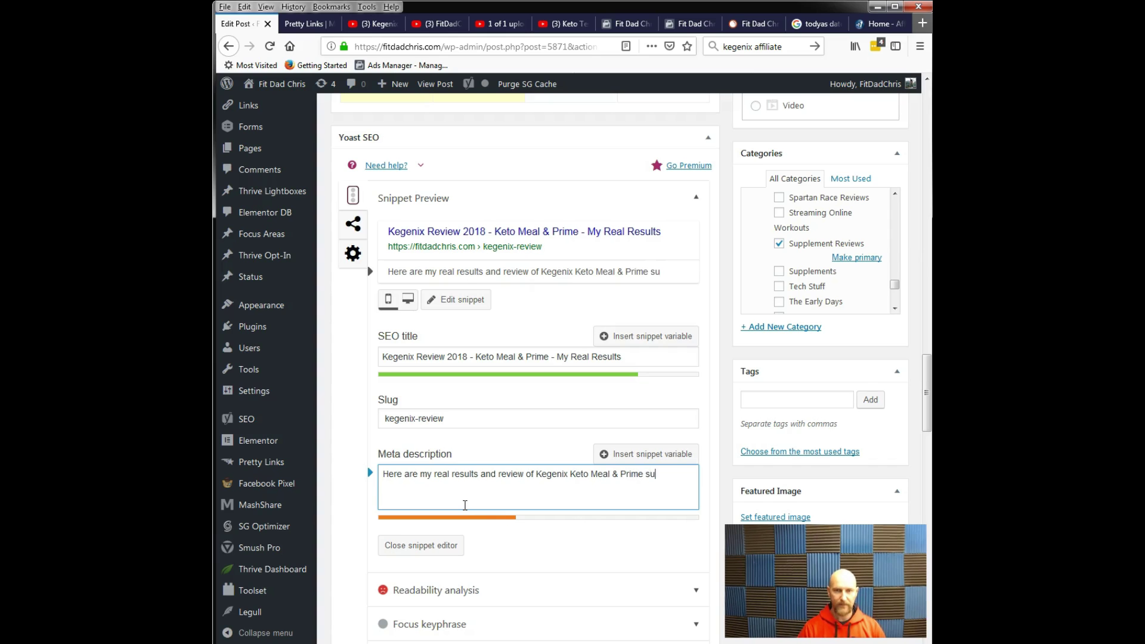
{"action": "type", "text": "ents. They taste great and give me energy."}
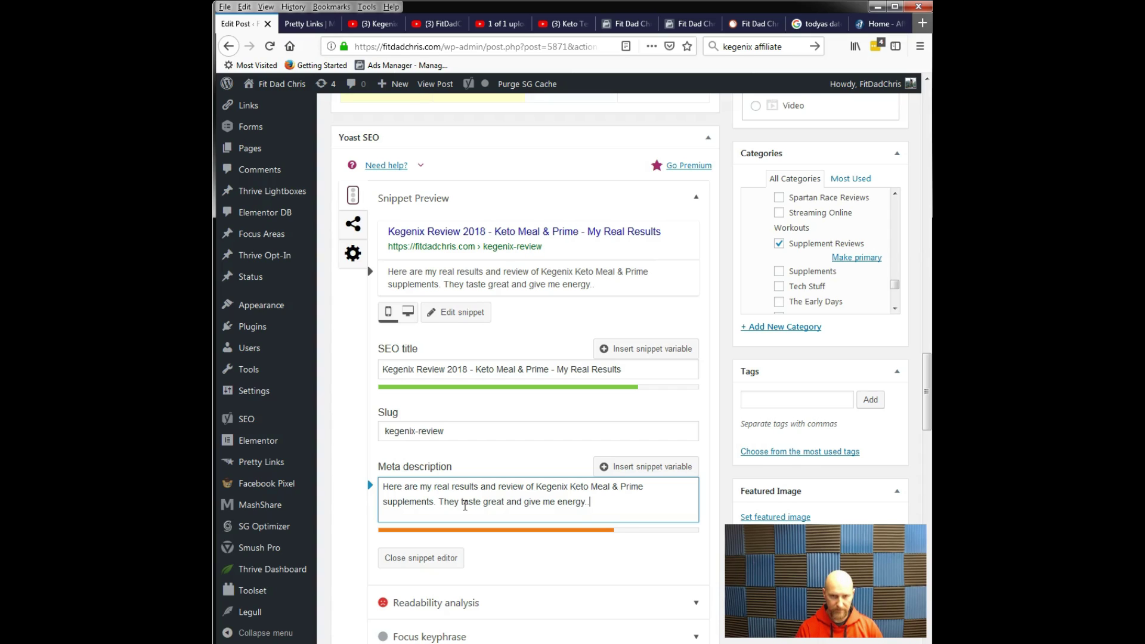
{"action": "type", "text": "rnm"}
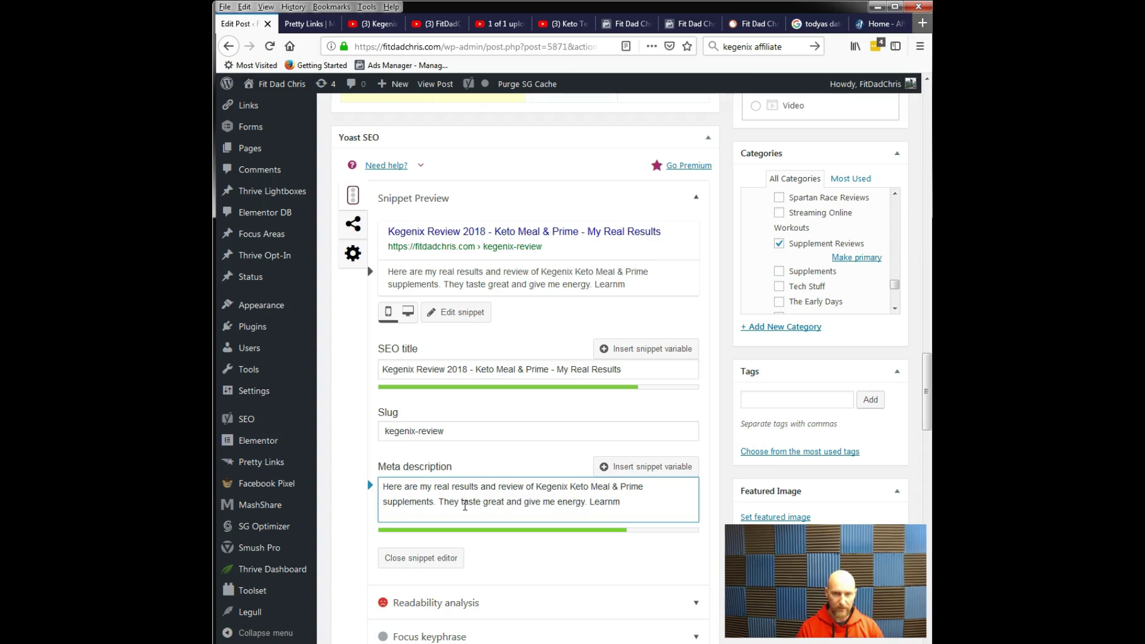
{"action": "key", "text": "BackSpace"}
{"action": "type", "text": "mi"}
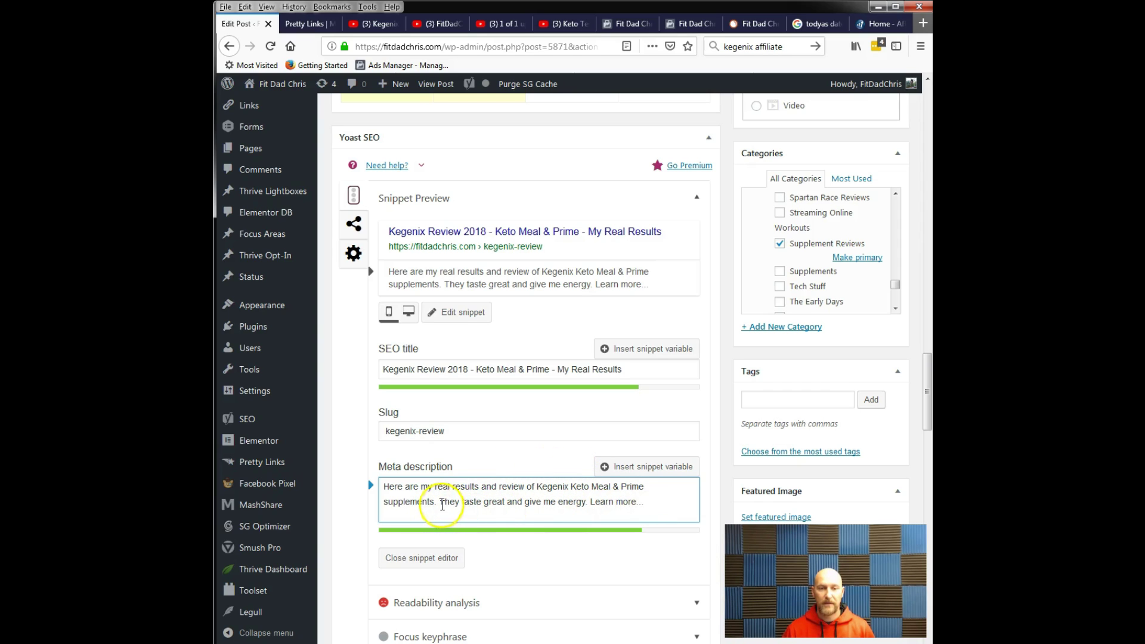
- Replace the meta description's text after "supplements." with "Check out my keto test strip before & after..."
{"action": "left_click_drag", "start_coordinate": [441, 503], "coordinate": [661, 502]}
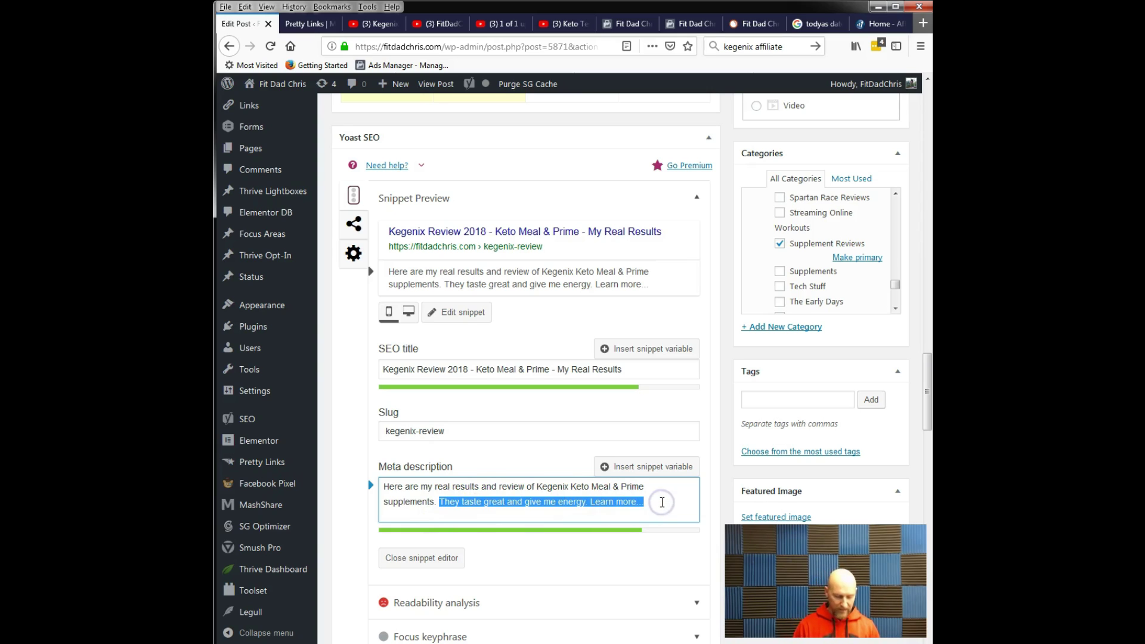
{"action": "type", "text": "CHeck out my keto test strip befo"}
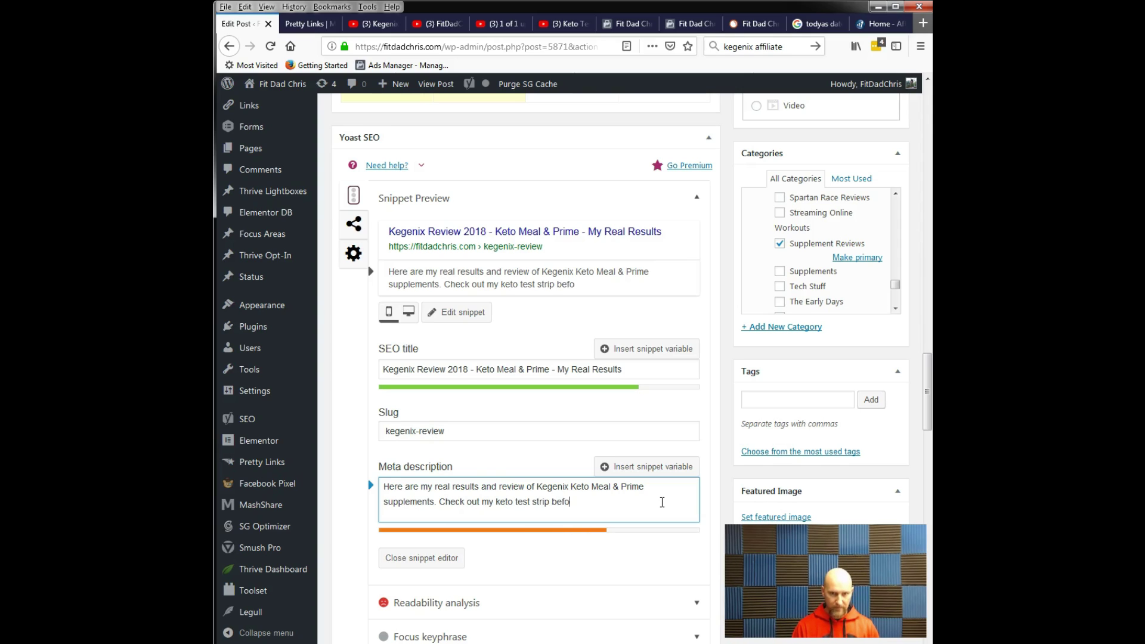
{"action": "type", "text": "er..."}
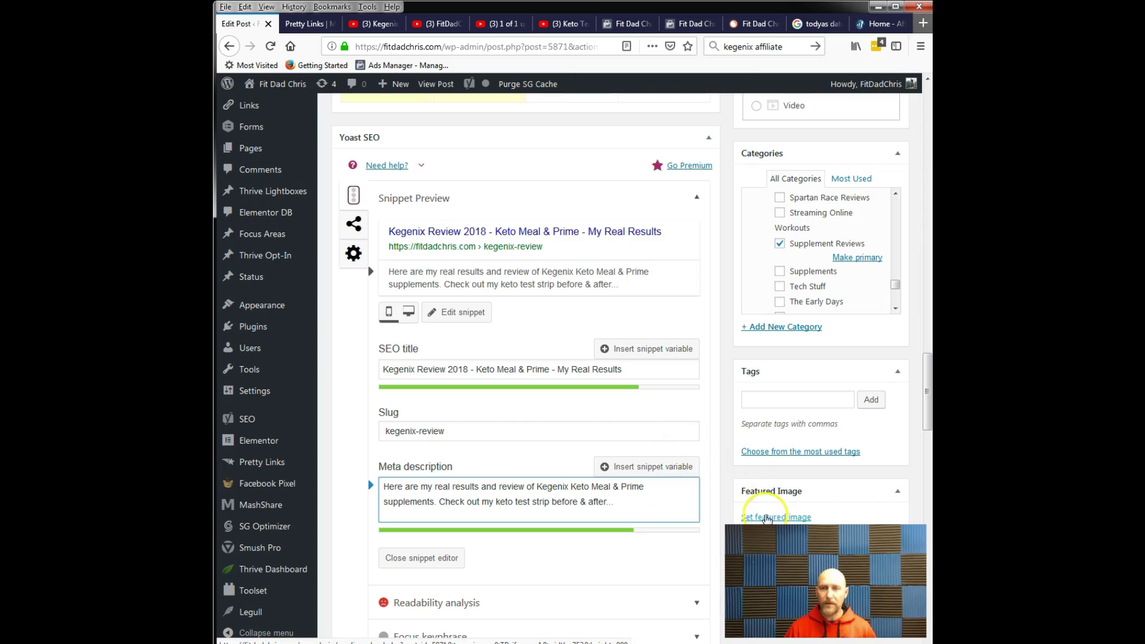
- Set the post's featured image to Ketone-Test-Srips-After.jpg from the media library
{"action": "left_click", "coordinate": [776, 517]}
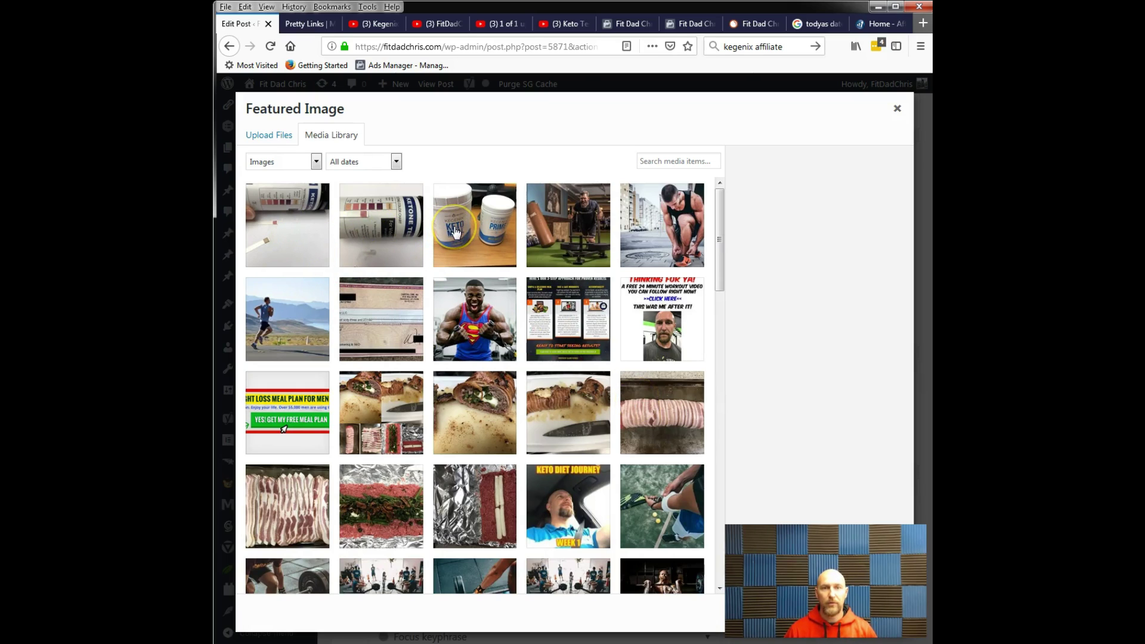
{"action": "left_click", "coordinate": [372, 220]}
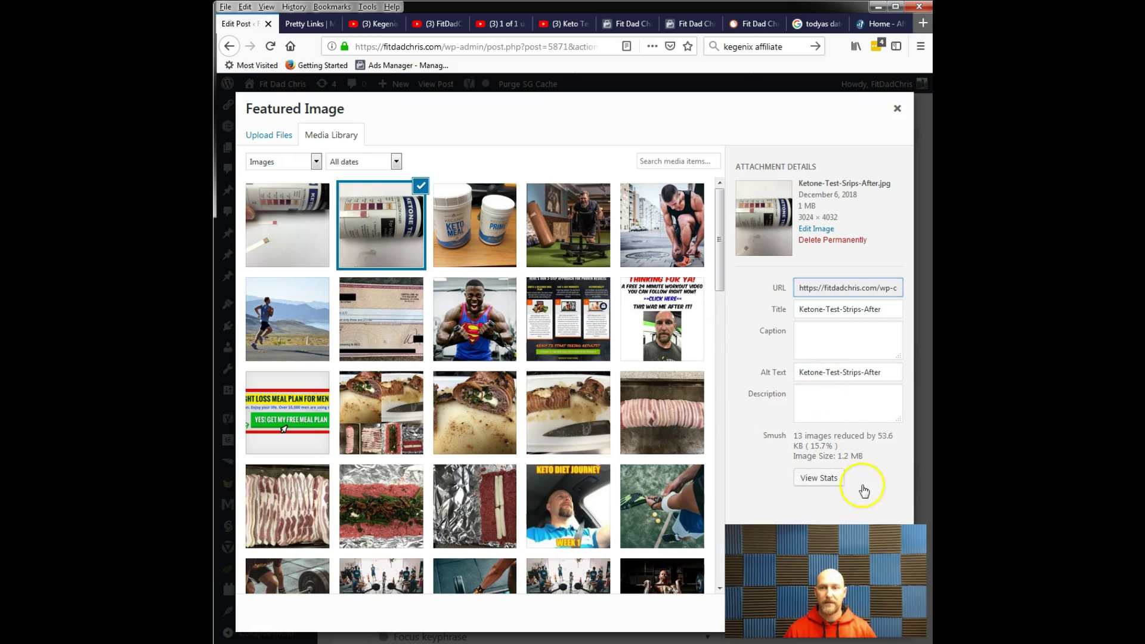
{"action": "left_click", "coordinate": [871, 614]}
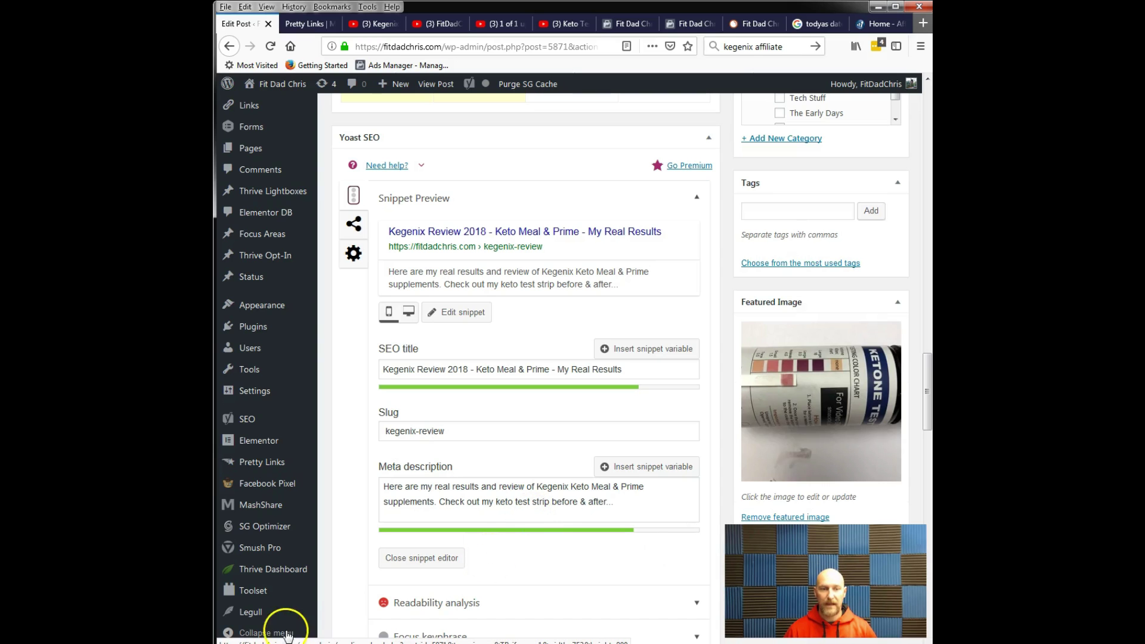
- End the post with the paragraph "Have you tried Kegenix supplements or other BHB salts? I would love to know more down in the comment section!"
{"action": "scroll", "coordinate": [435, 465], "scroll_direction": "down", "scroll_amount": 3}
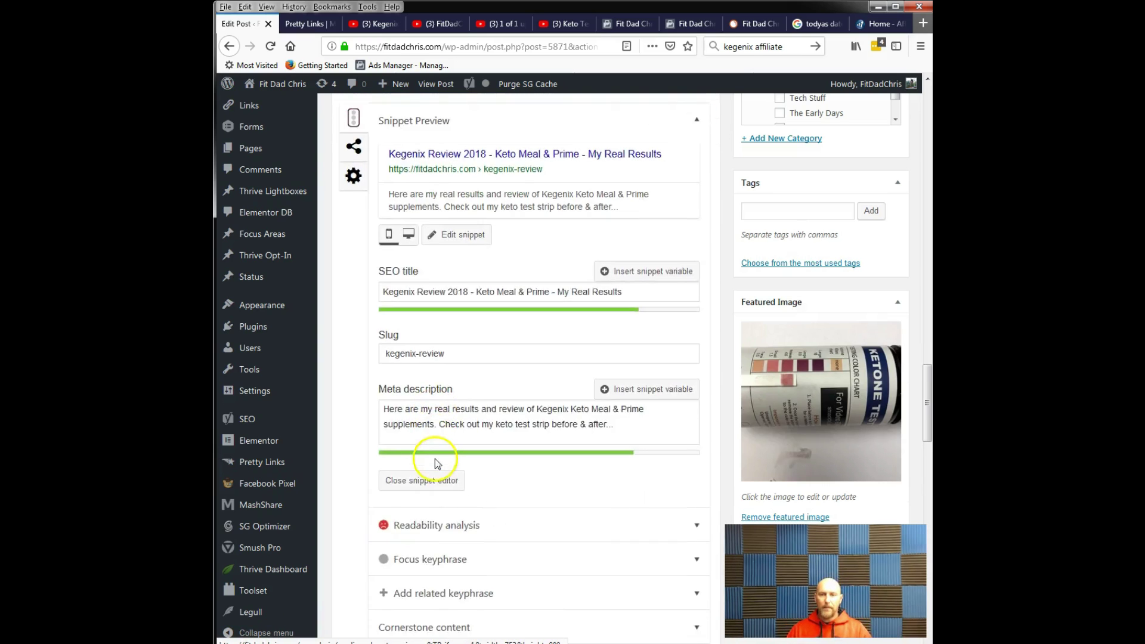
{"action": "scroll", "coordinate": [436, 458], "scroll_direction": "up", "scroll_amount": 9}
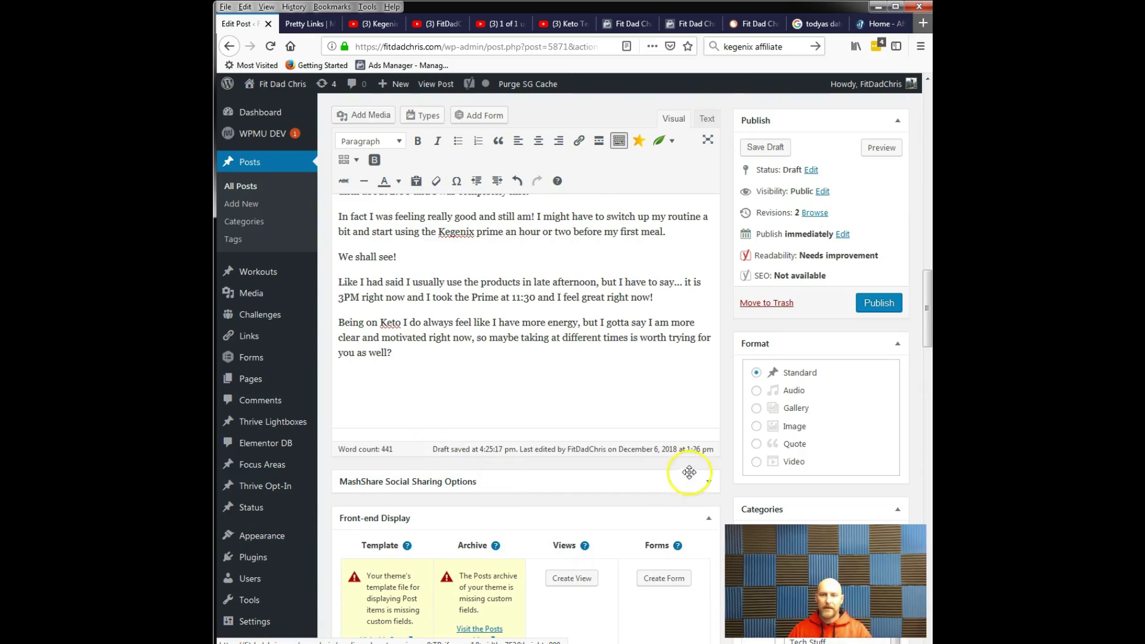
{"action": "scroll", "coordinate": [784, 472], "scroll_direction": "down", "scroll_amount": 2}
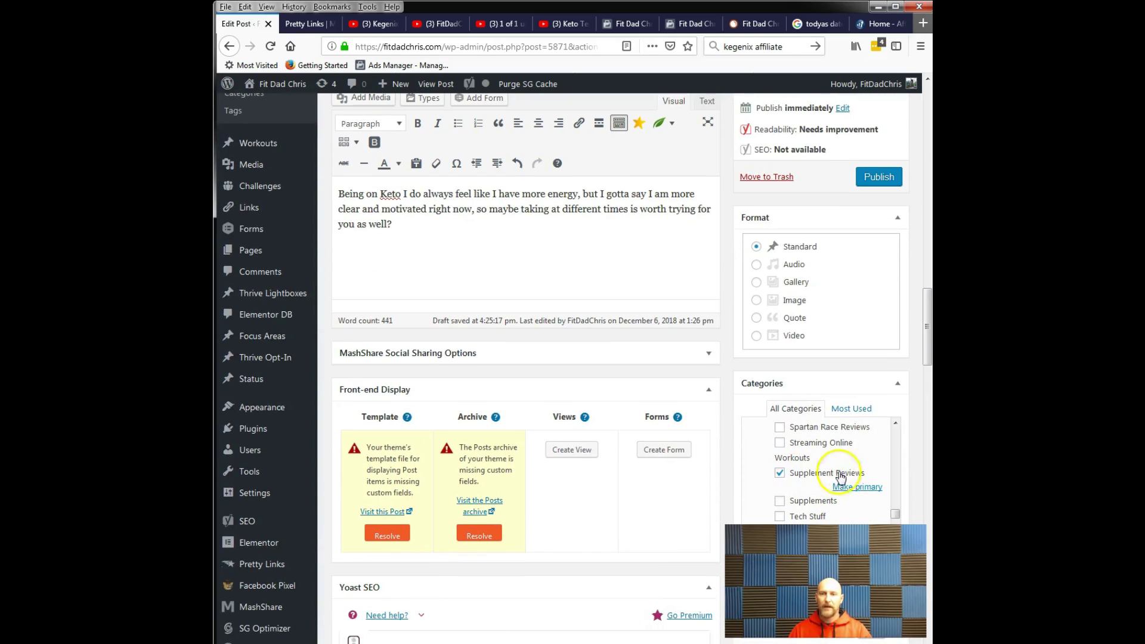
{"action": "scroll", "coordinate": [688, 440], "scroll_direction": "down", "scroll_amount": 2}
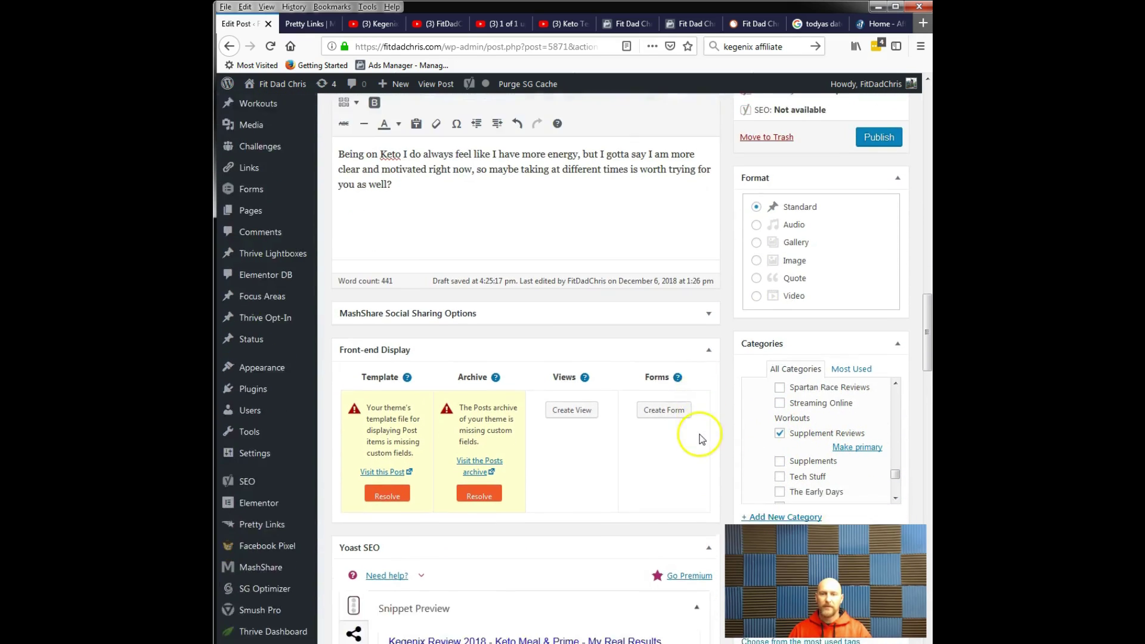
{"action": "scroll", "coordinate": [688, 440], "scroll_direction": "up", "scroll_amount": 7}
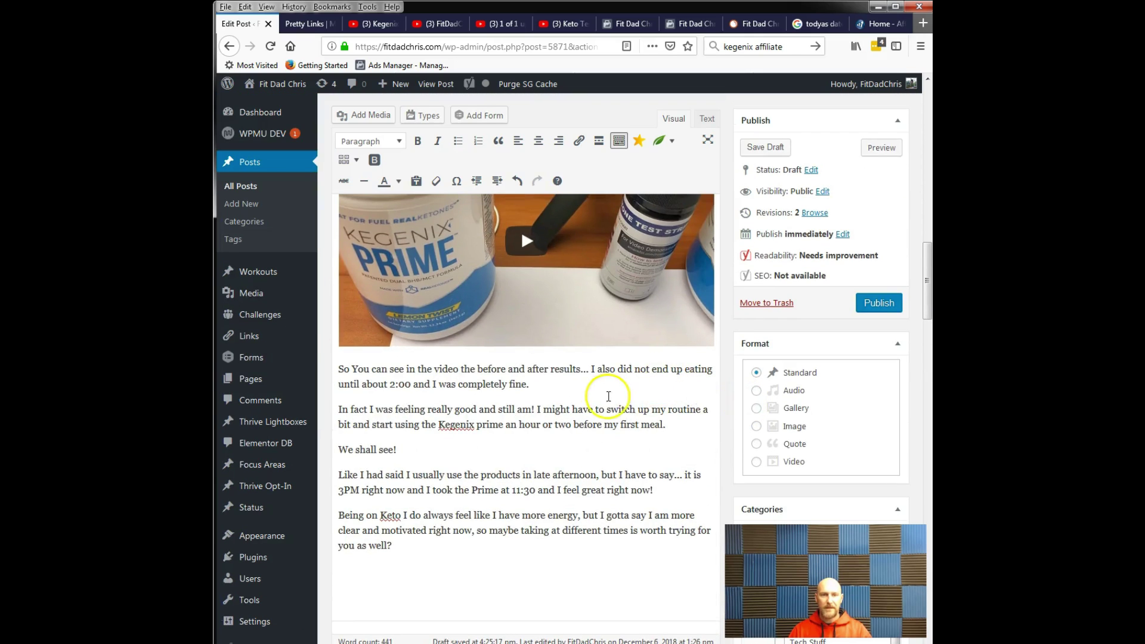
{"action": "scroll", "coordinate": [543, 392], "scroll_direction": "up", "scroll_amount": 3}
{"action": "scroll", "coordinate": [608, 397], "scroll_direction": "down", "scroll_amount": 6}
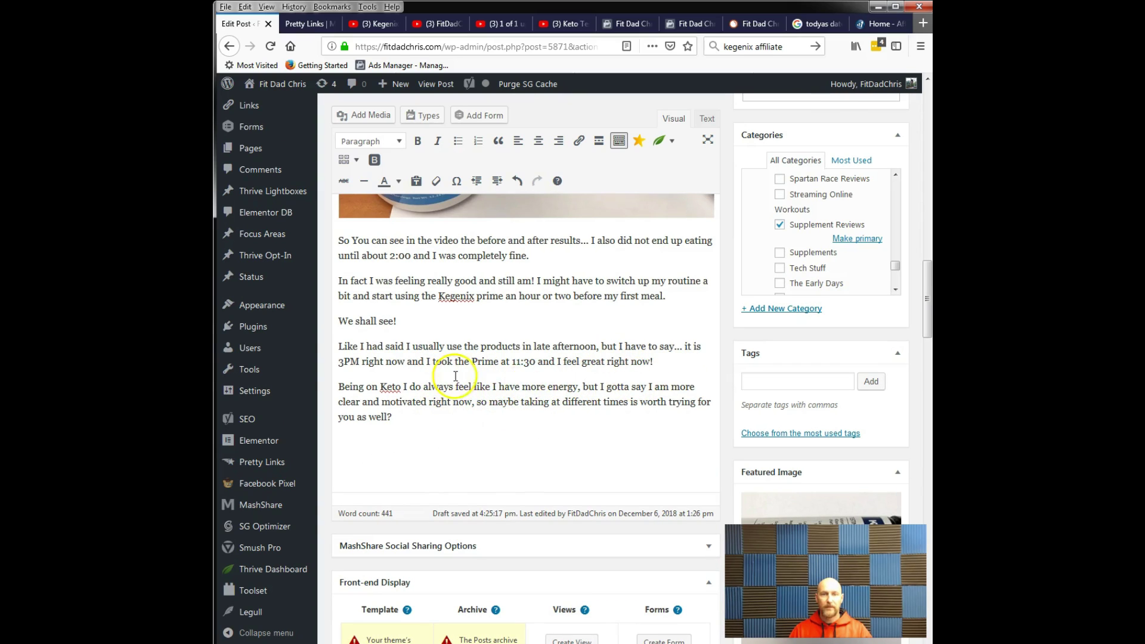
{"action": "left_click", "coordinate": [418, 417]}
{"action": "key", "text": "Return"}
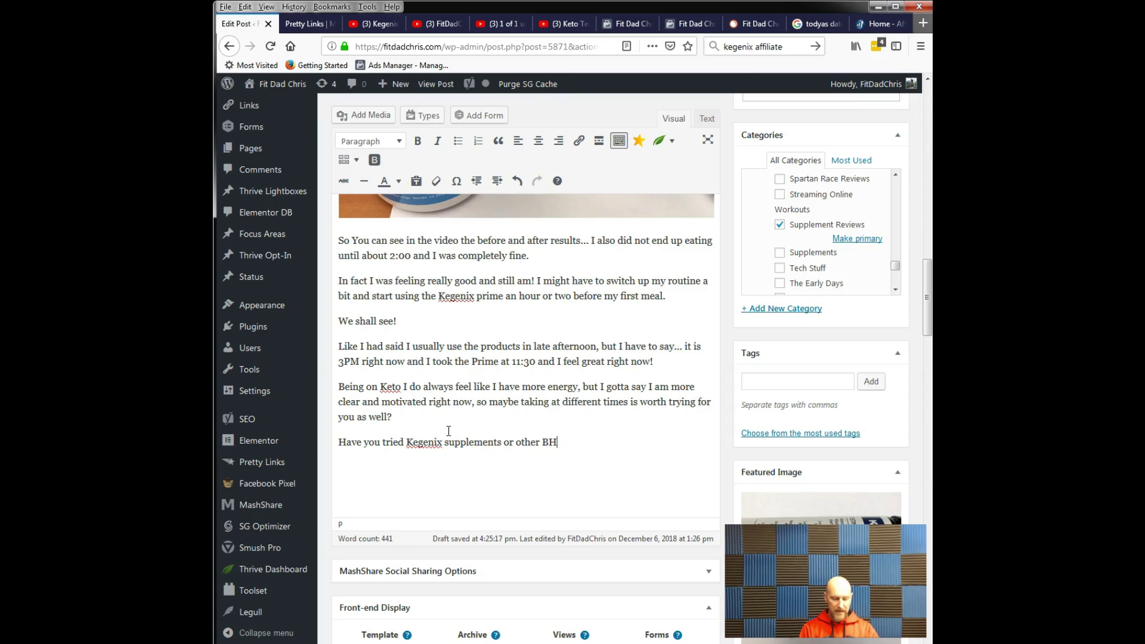
{"action": "type", "text": "I would love to k"}
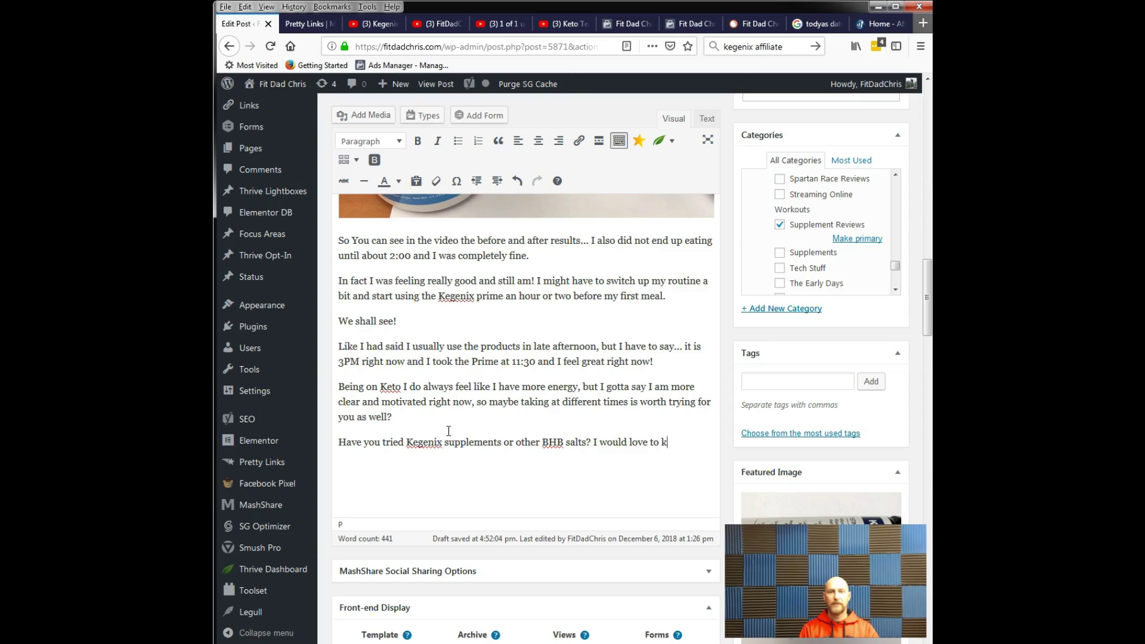
{"action": "type", "text": " down in the comment section!"}
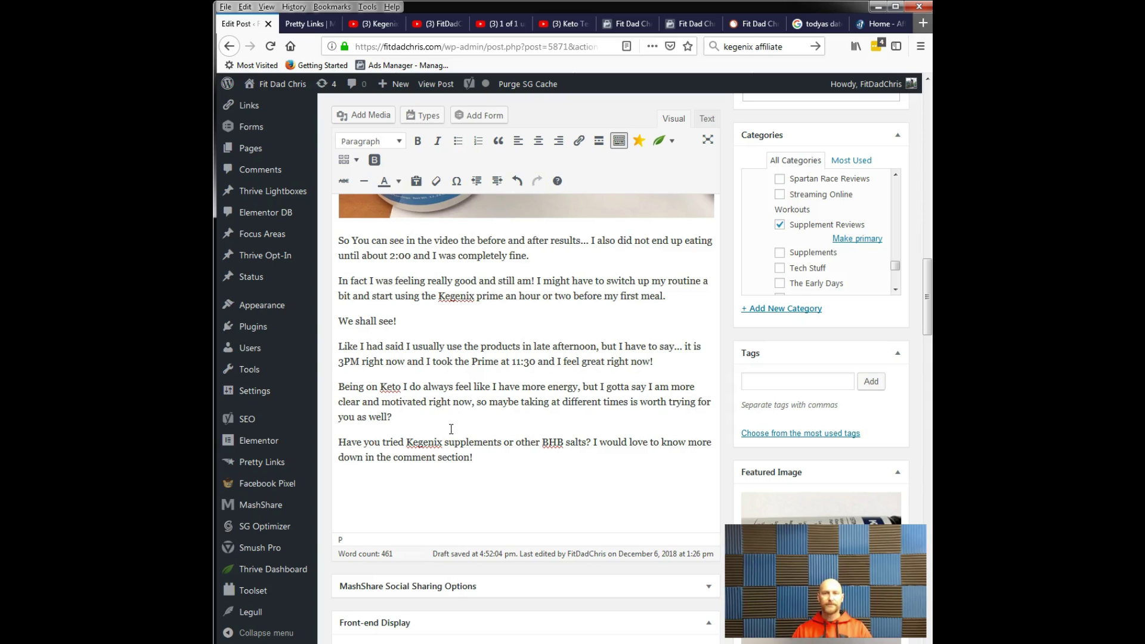
- Look over the post draft, switch to Notepad and review the checklist items on the FB post boost and interlinking from other posts
{"action": "scroll", "coordinate": [458, 425], "scroll_direction": "up", "scroll_amount": 15}
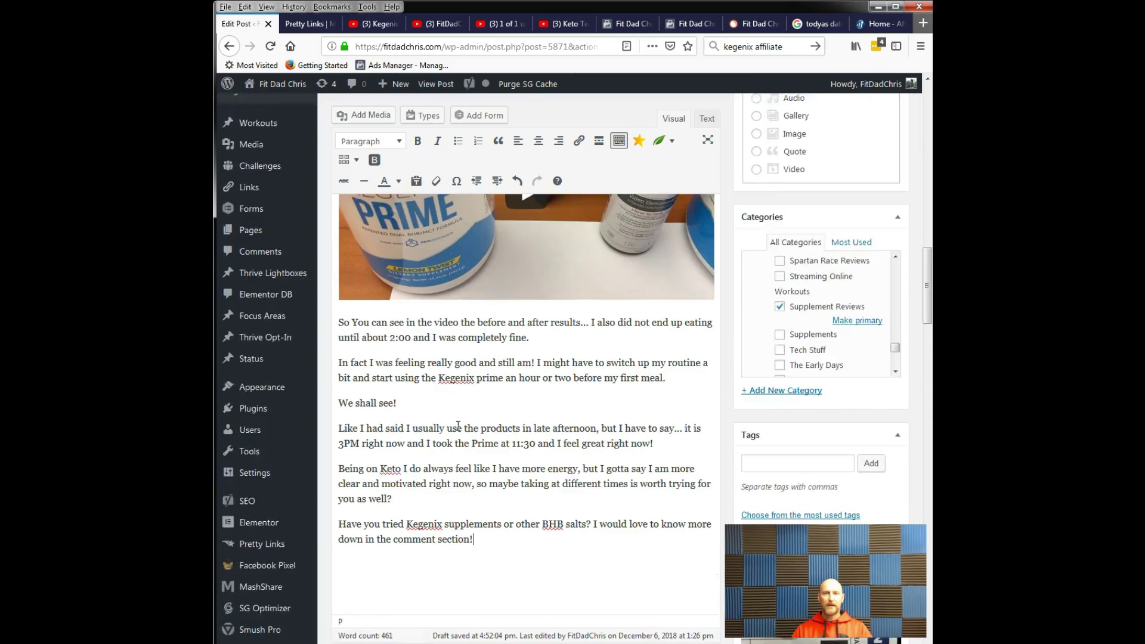
{"action": "scroll", "coordinate": [463, 424], "scroll_direction": "down", "scroll_amount": 15}
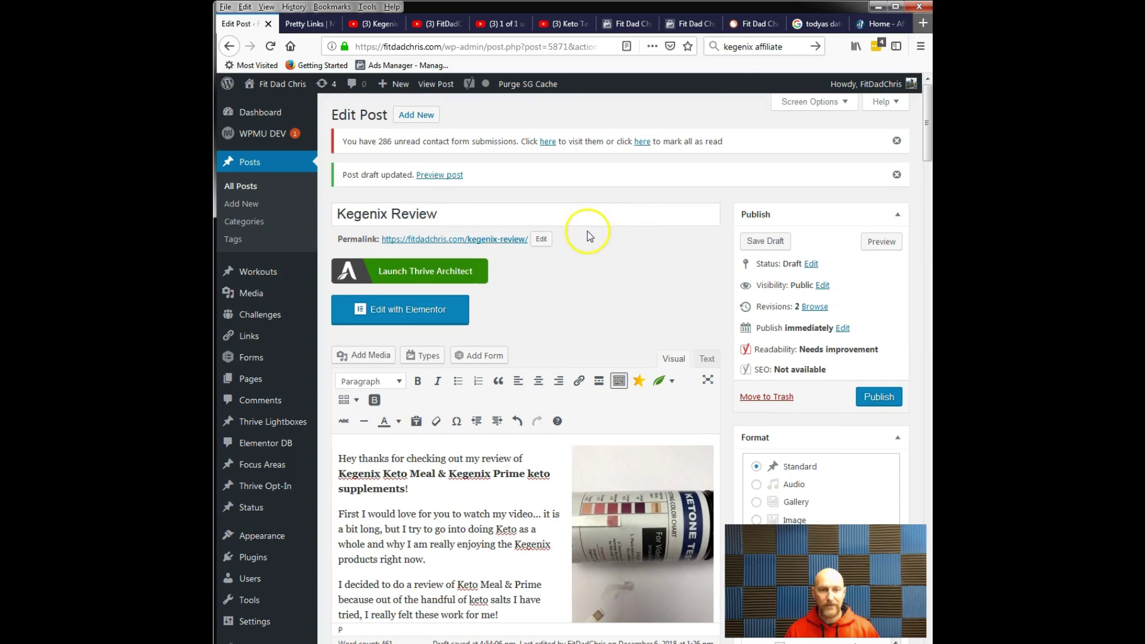
{"action": "scroll", "coordinate": [603, 227], "scroll_direction": "down", "scroll_amount": 1}
{"action": "scroll", "coordinate": [602, 227], "scroll_direction": "up", "scroll_amount": 1}
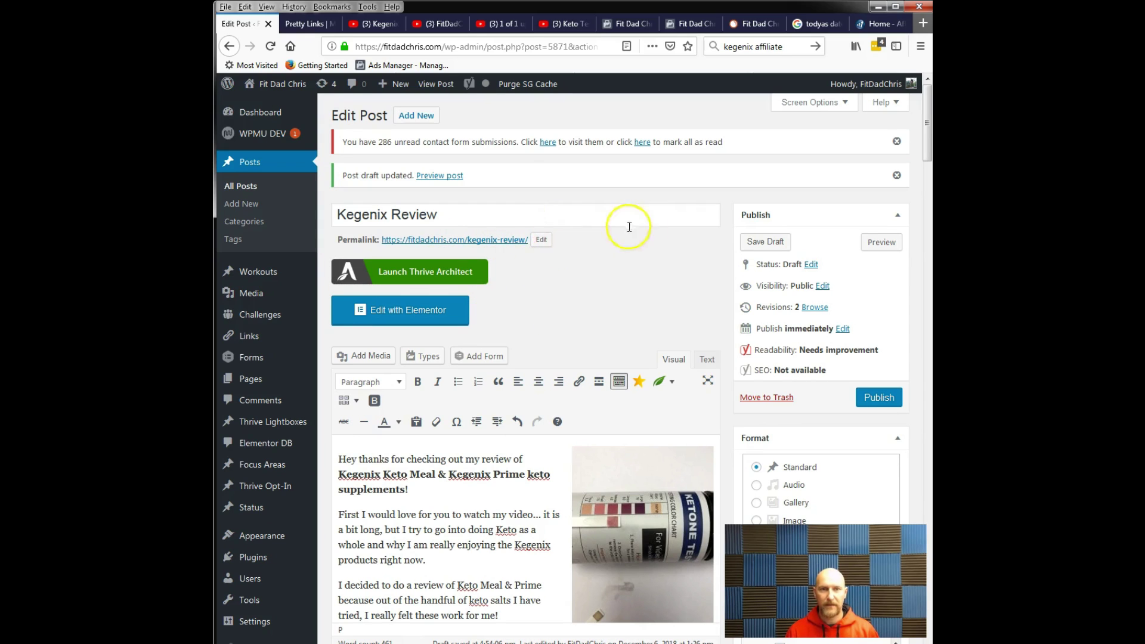
{"action": "left_click", "coordinate": [440, 643]}
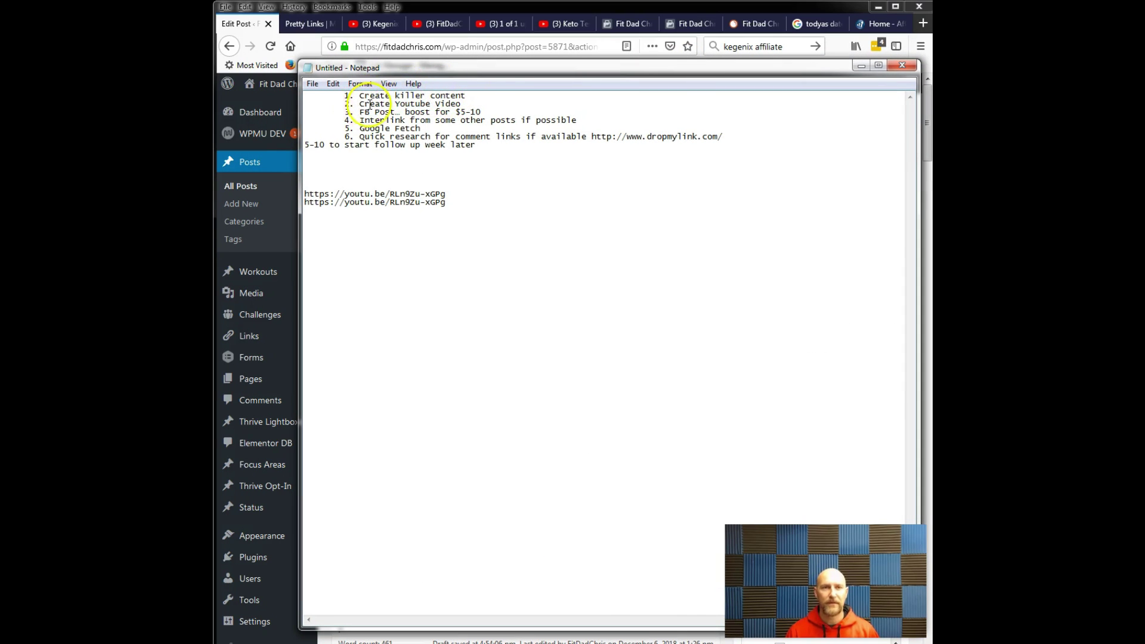
{"action": "left_click_drag", "start_coordinate": [360, 112], "coordinate": [498, 120]}
{"action": "left_click", "coordinate": [494, 113]}
{"action": "left_click_drag", "start_coordinate": [360, 119], "coordinate": [606, 123]}
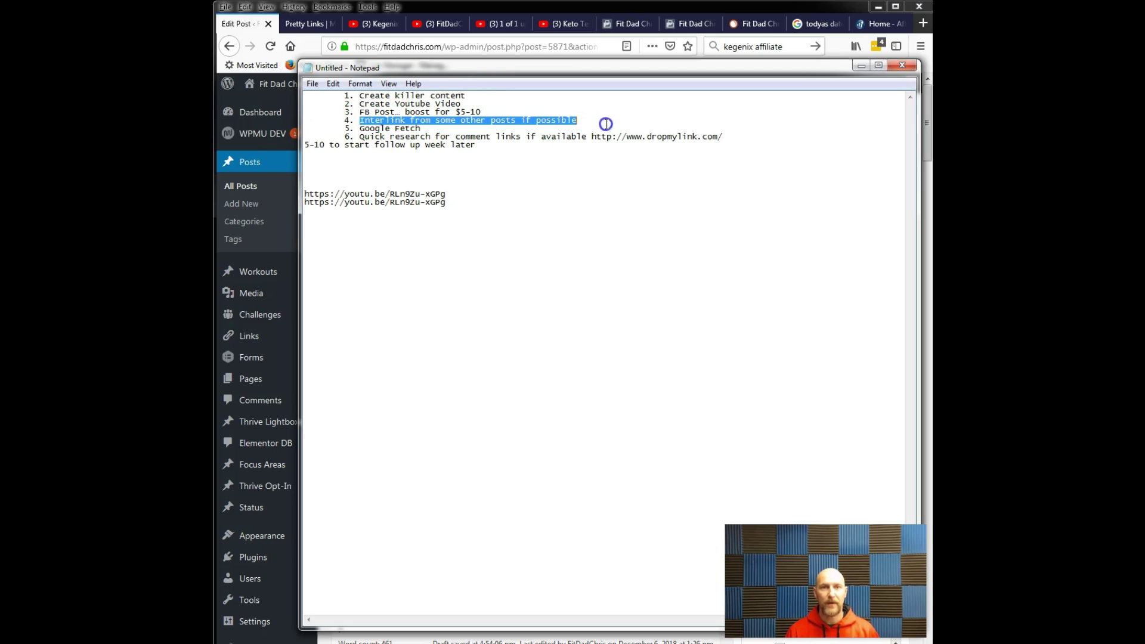
- Review the checklist items on Google Fetch and comment-link research, and return to the WordPress post editor
{"action": "left_click", "coordinate": [514, 120]}
{"action": "left_click_drag", "start_coordinate": [364, 130], "coordinate": [437, 143]}
{"action": "left_click", "coordinate": [430, 140]}
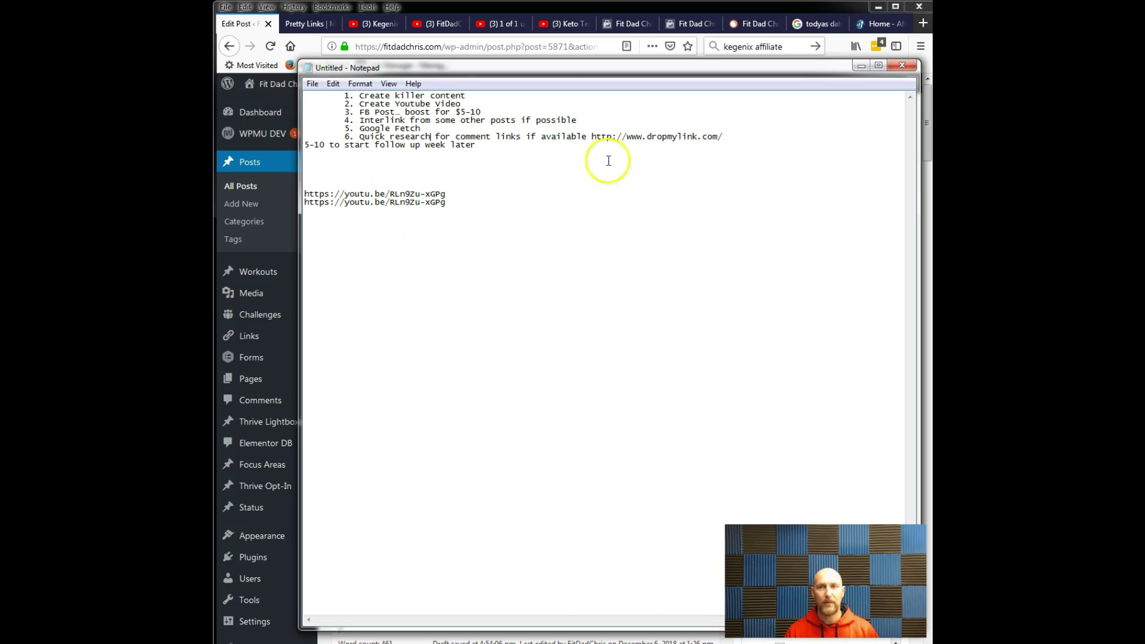
{"action": "left_click", "coordinate": [863, 67]}
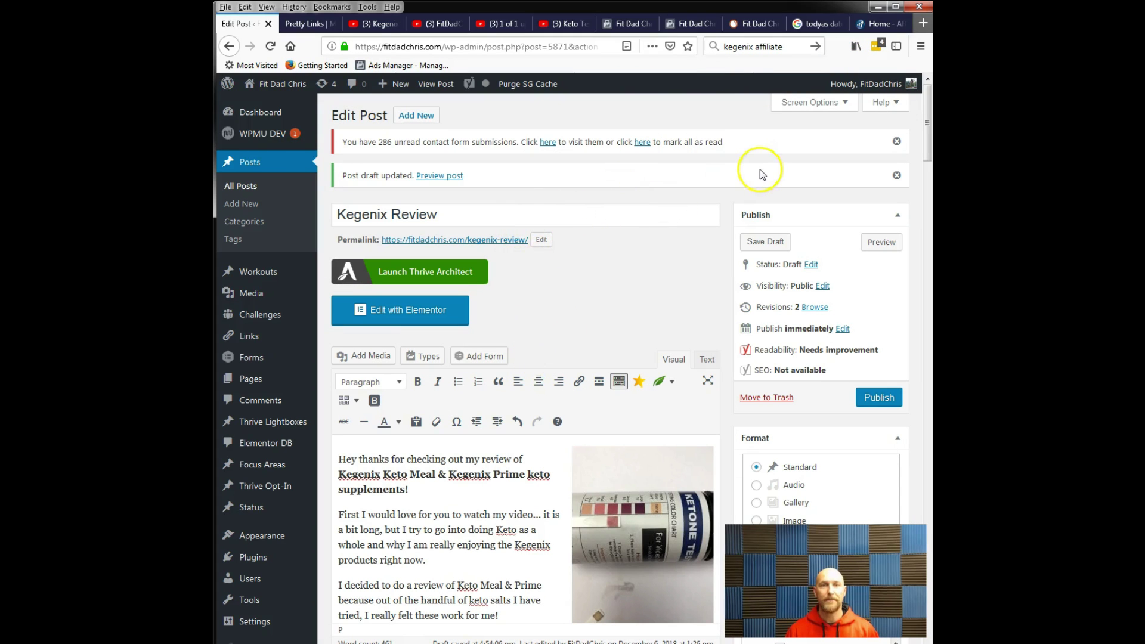
- Publish the Kegenix Review post and copy its permalink
{"action": "left_click", "coordinate": [880, 404]}
{"action": "left_click", "coordinate": [879, 404]}
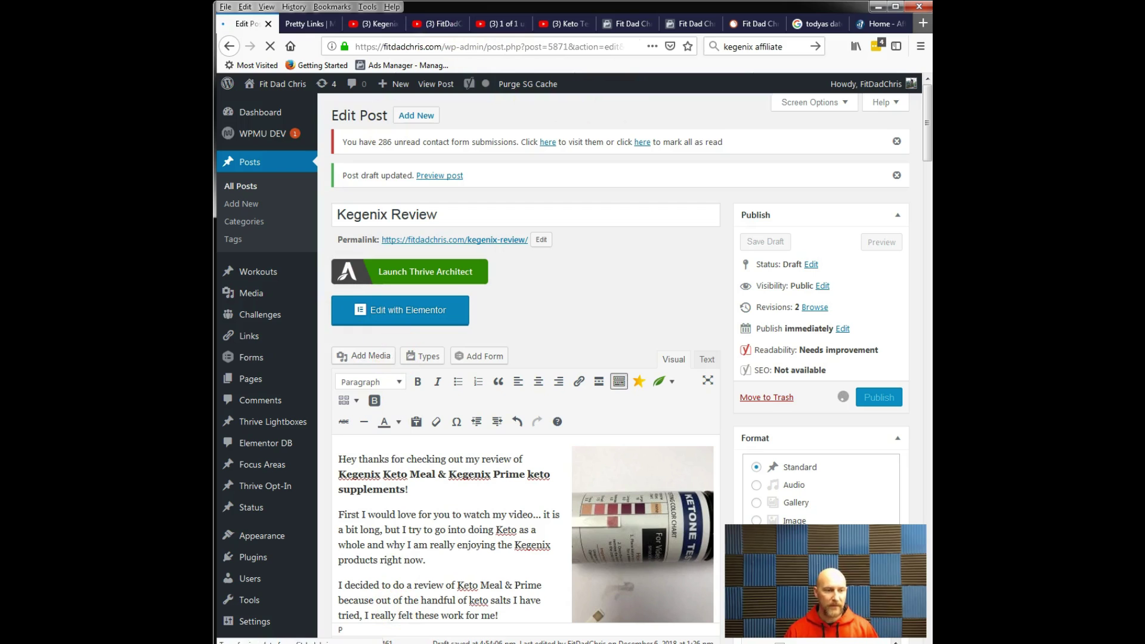
{"action": "mouse_move", "coordinate": [310, 641]}
{"action": "left_click", "coordinate": [248, 562]}
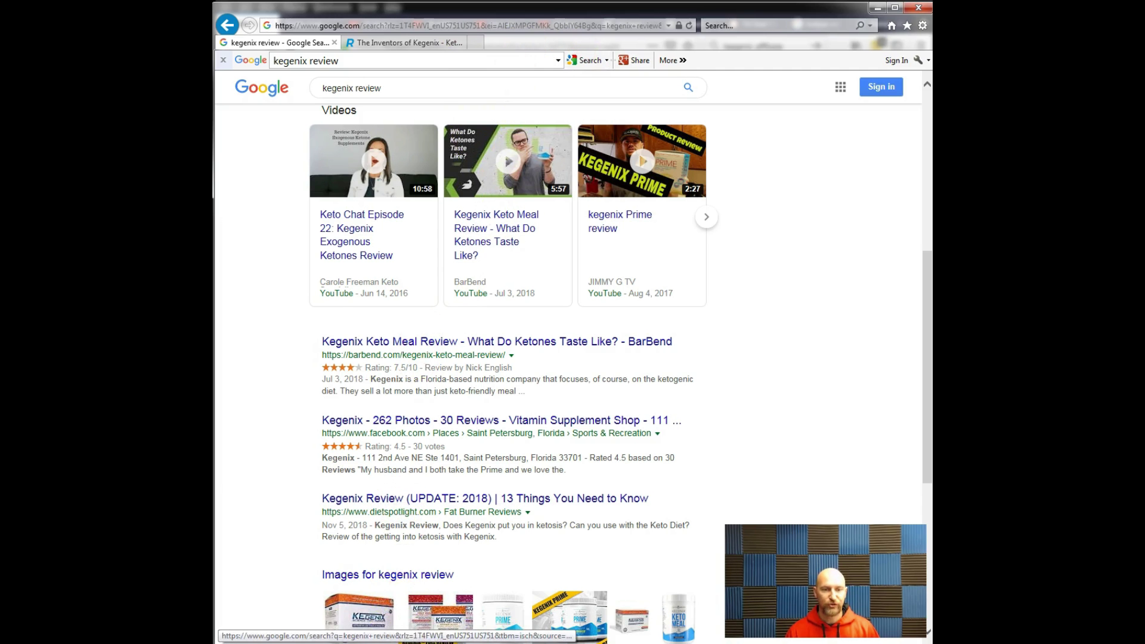
{"action": "key", "text": "alt+Tab"}
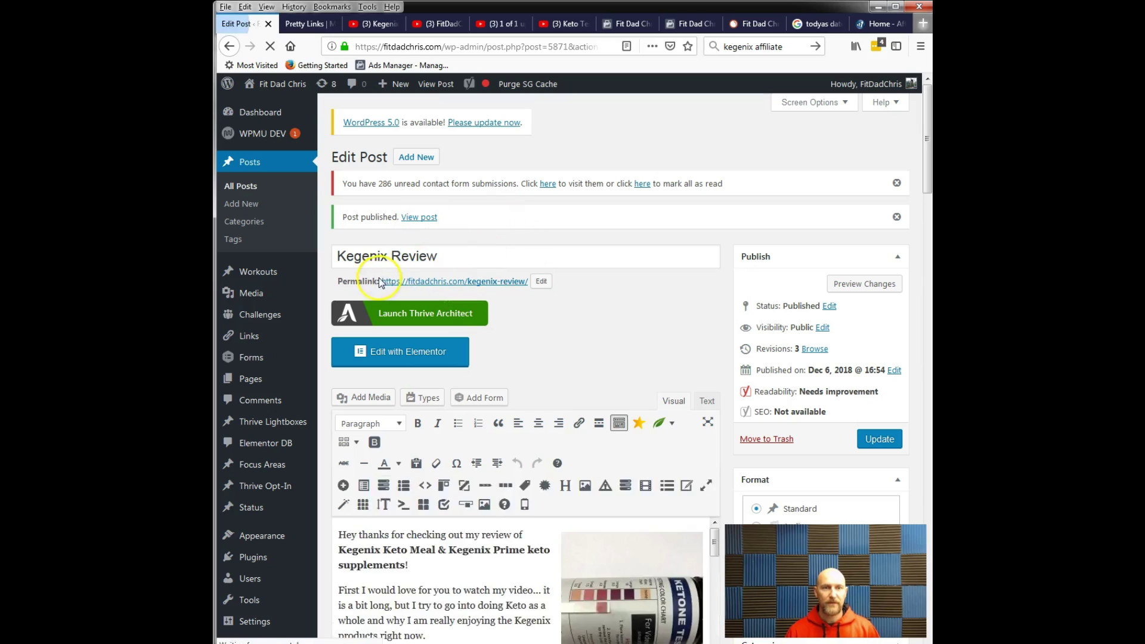
{"action": "left_click_drag", "start_coordinate": [380, 283], "coordinate": [529, 291]}
{"action": "key", "text": "ctrl+c"}
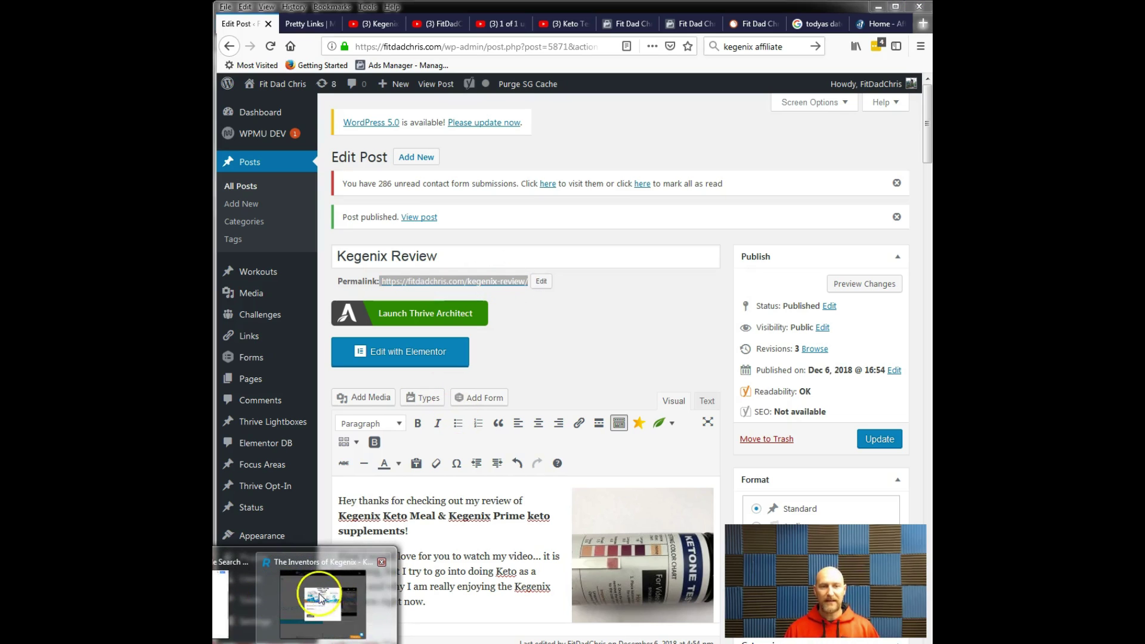
{"action": "left_click", "coordinate": [315, 595]}
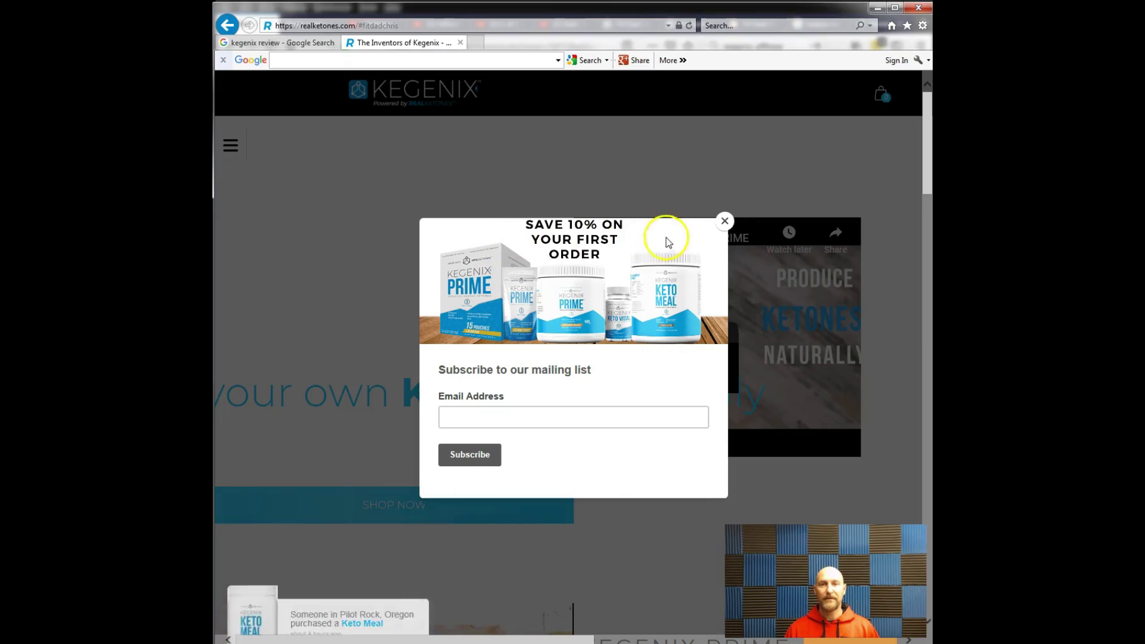
{"action": "left_click", "coordinate": [725, 221]}
{"action": "left_click", "coordinate": [251, 61]}
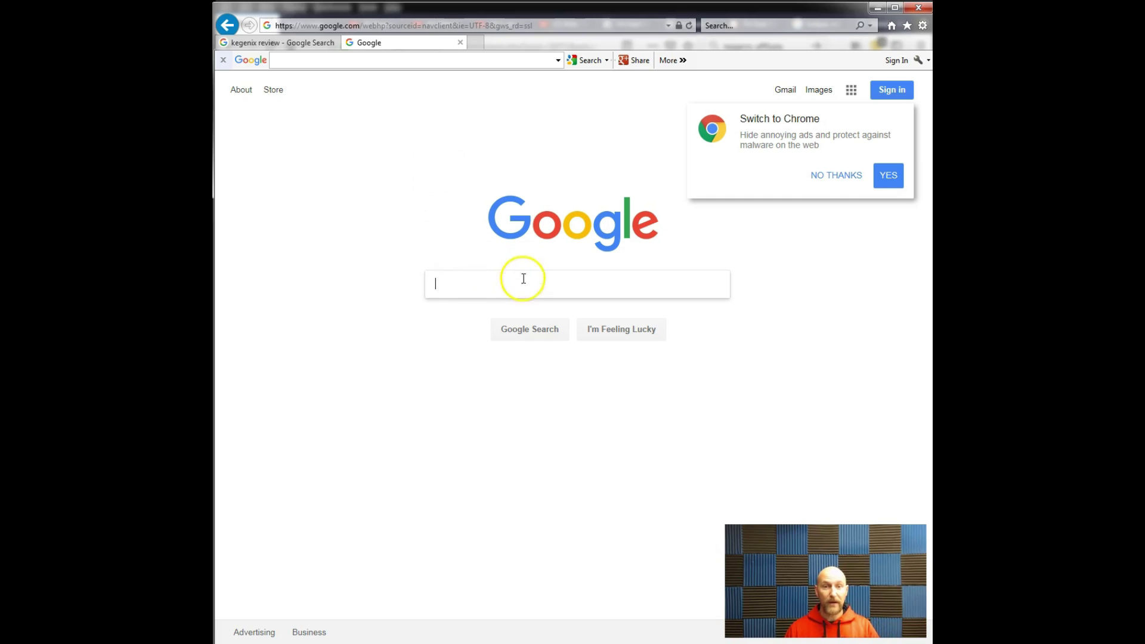
{"action": "key", "text": "alt+Tab"}
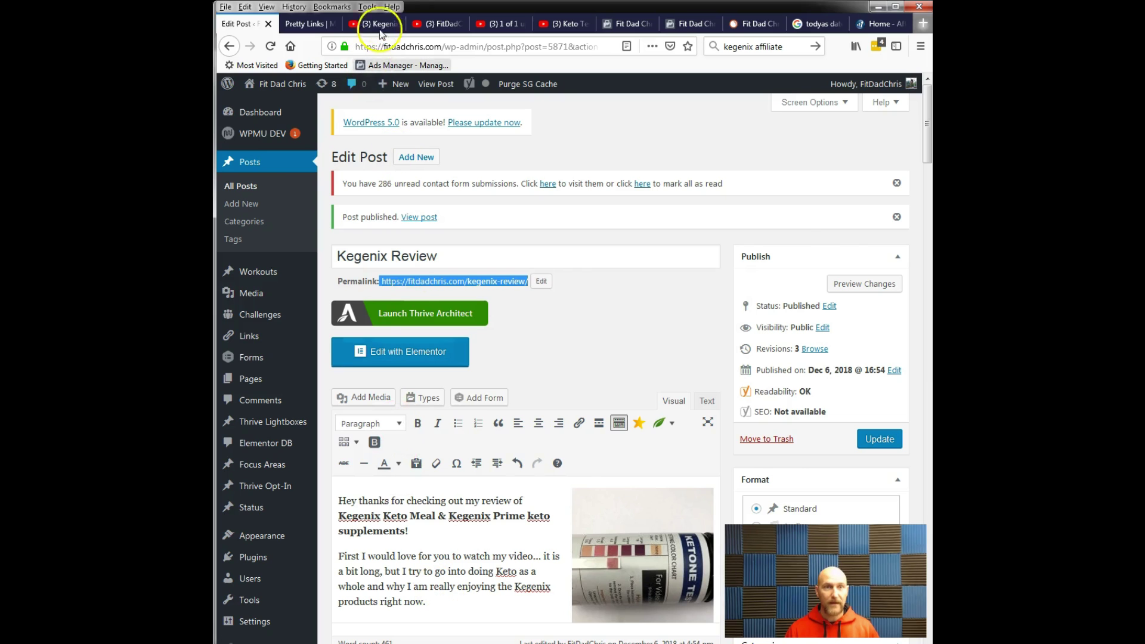
{"action": "left_click", "coordinate": [369, 23]}
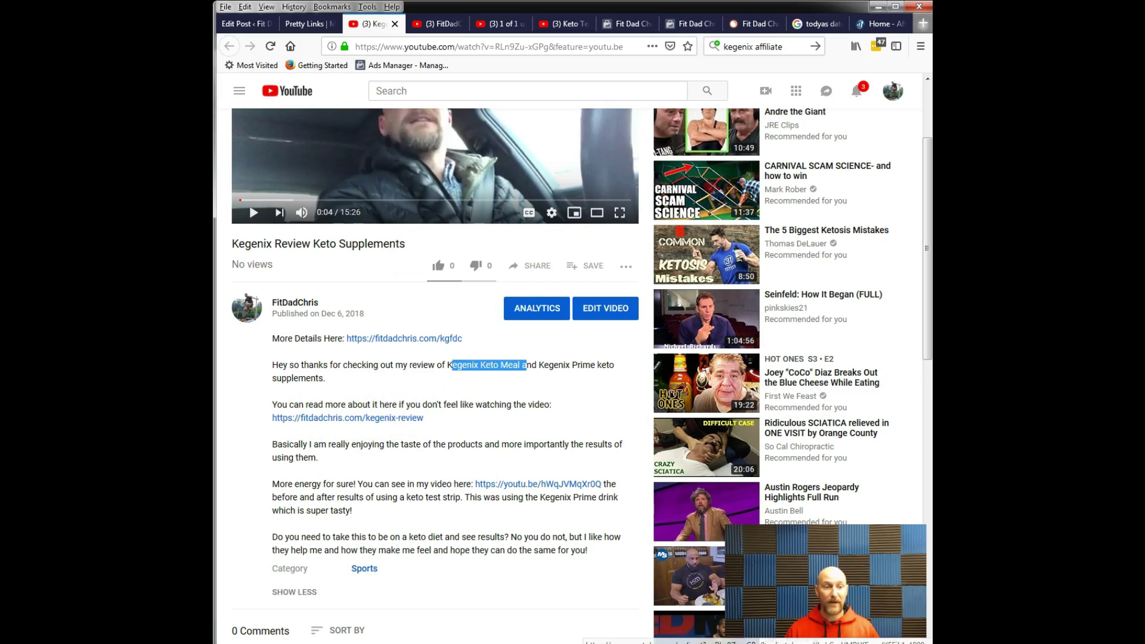
{"action": "left_click", "coordinate": [296, 642]}
{"action": "left_click", "coordinate": [294, 616]}
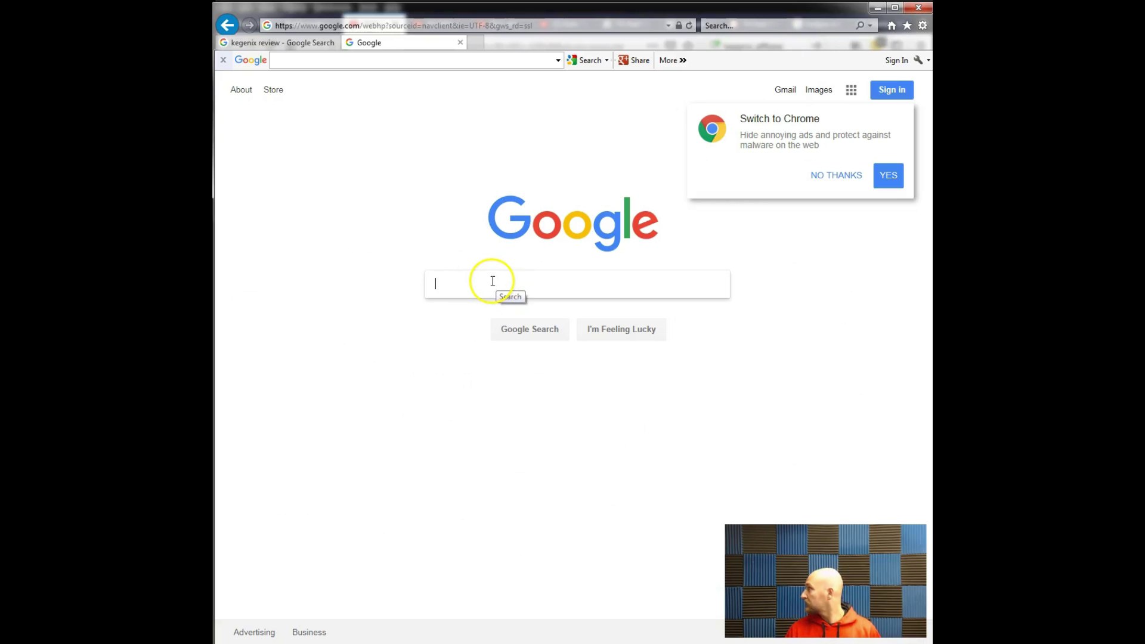
{"action": "key", "text": "ctrl+v"}
{"action": "left_click", "coordinate": [534, 330]}
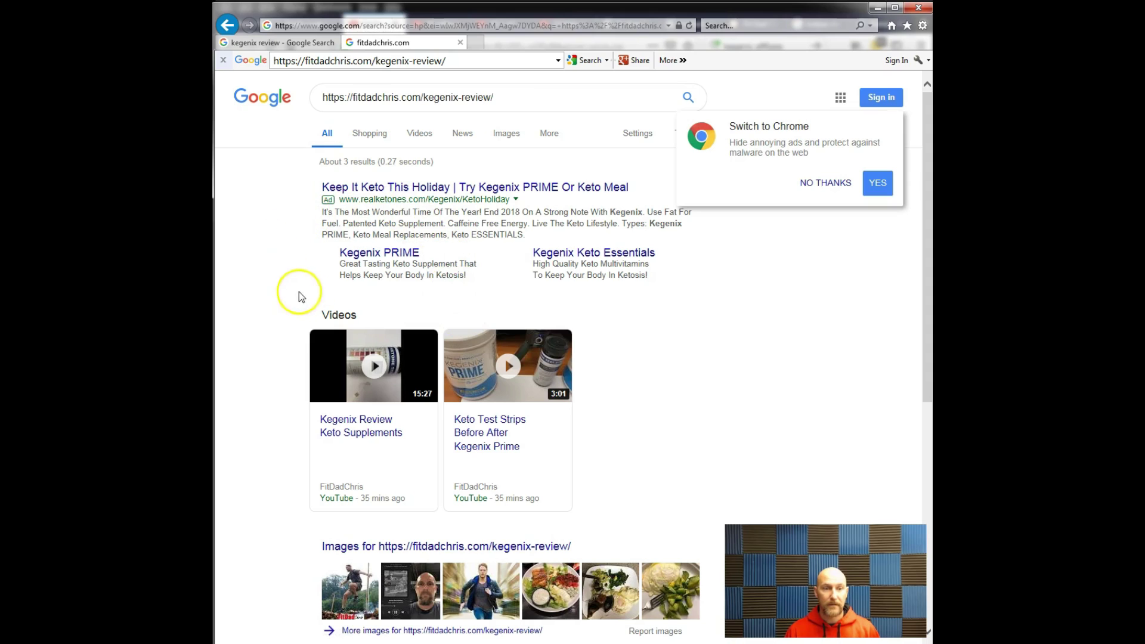
- Examine the Google results for the post's URL, dismiss the Chrome suggestion and rerun the search
{"action": "scroll", "coordinate": [358, 382], "scroll_direction": "down", "scroll_amount": 2}
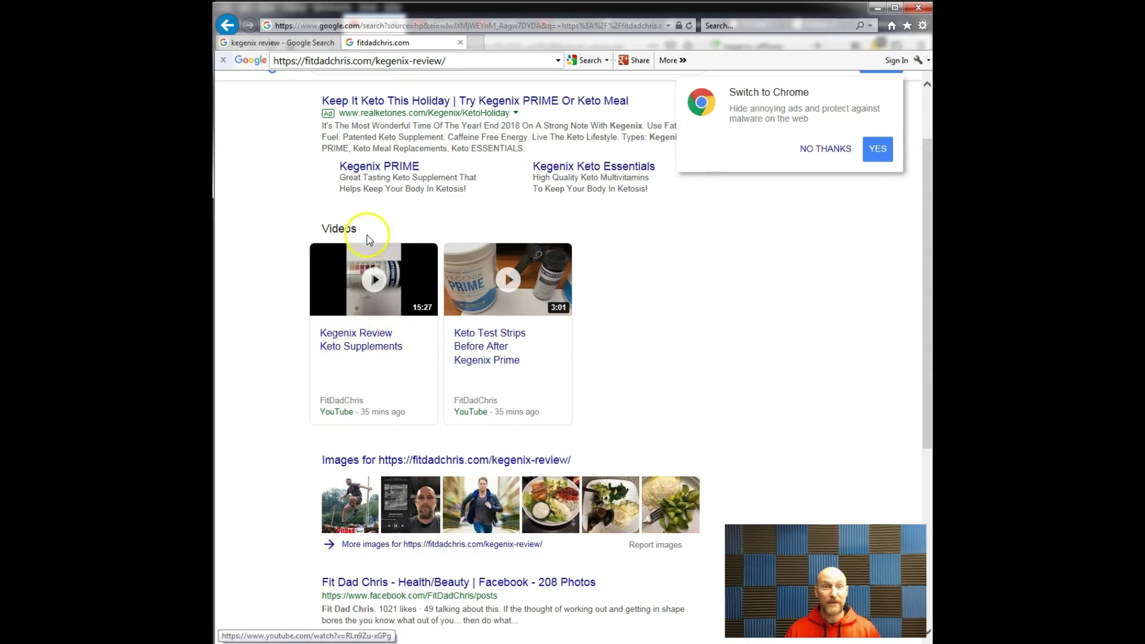
{"action": "scroll", "coordinate": [368, 239], "scroll_direction": "down", "scroll_amount": 2}
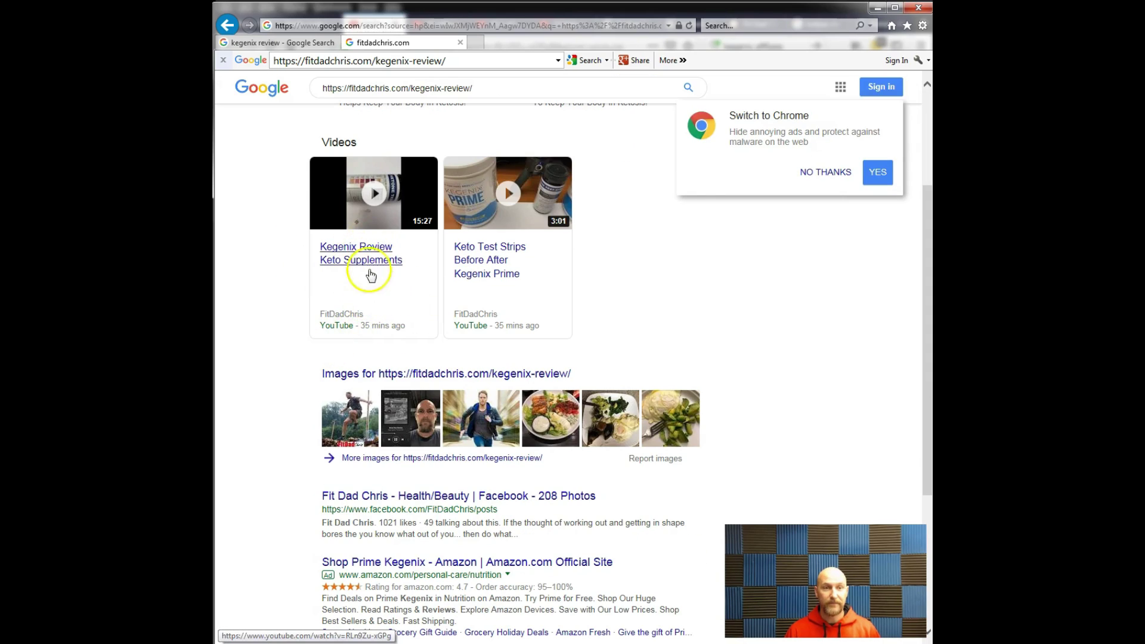
{"action": "scroll", "coordinate": [371, 274], "scroll_direction": "up", "scroll_amount": 2}
{"action": "scroll", "coordinate": [378, 225], "scroll_direction": "up", "scroll_amount": 2}
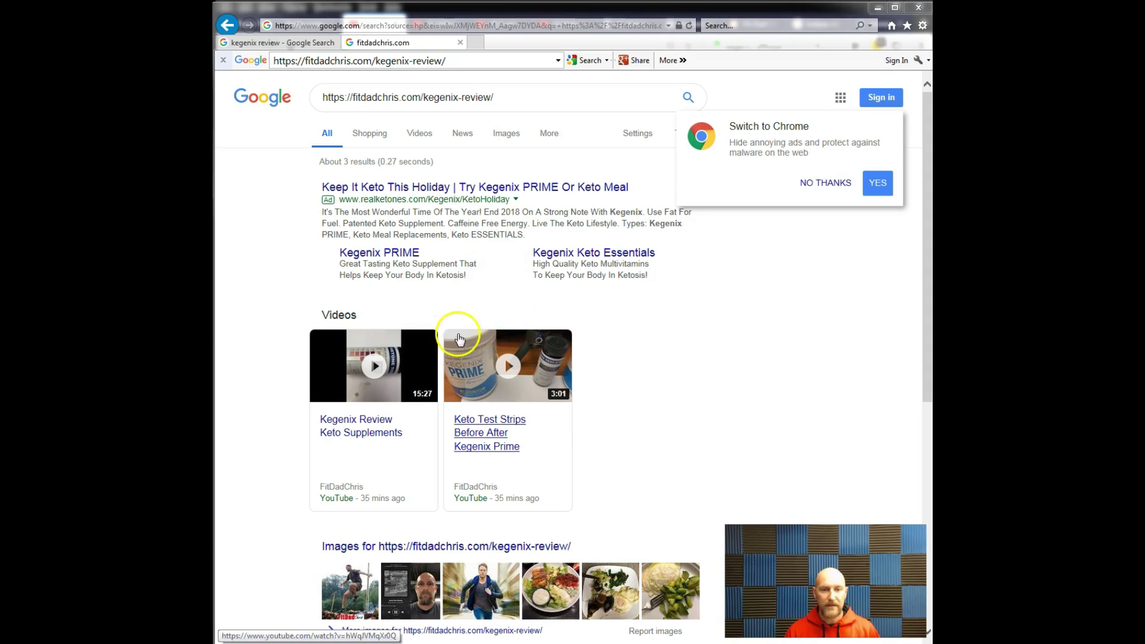
{"action": "scroll", "coordinate": [690, 308], "scroll_direction": "down", "scroll_amount": 4}
{"action": "left_click", "coordinate": [822, 174]}
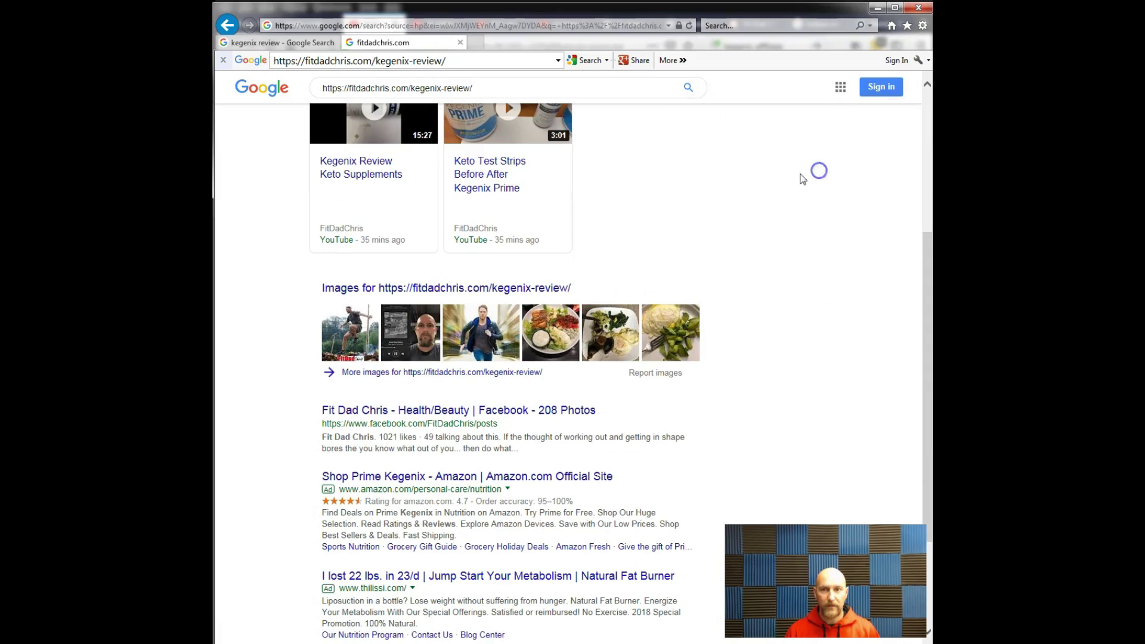
{"action": "scroll", "coordinate": [495, 292], "scroll_direction": "down", "scroll_amount": 2}
{"action": "scroll", "coordinate": [383, 337], "scroll_direction": "up", "scroll_amount": 7}
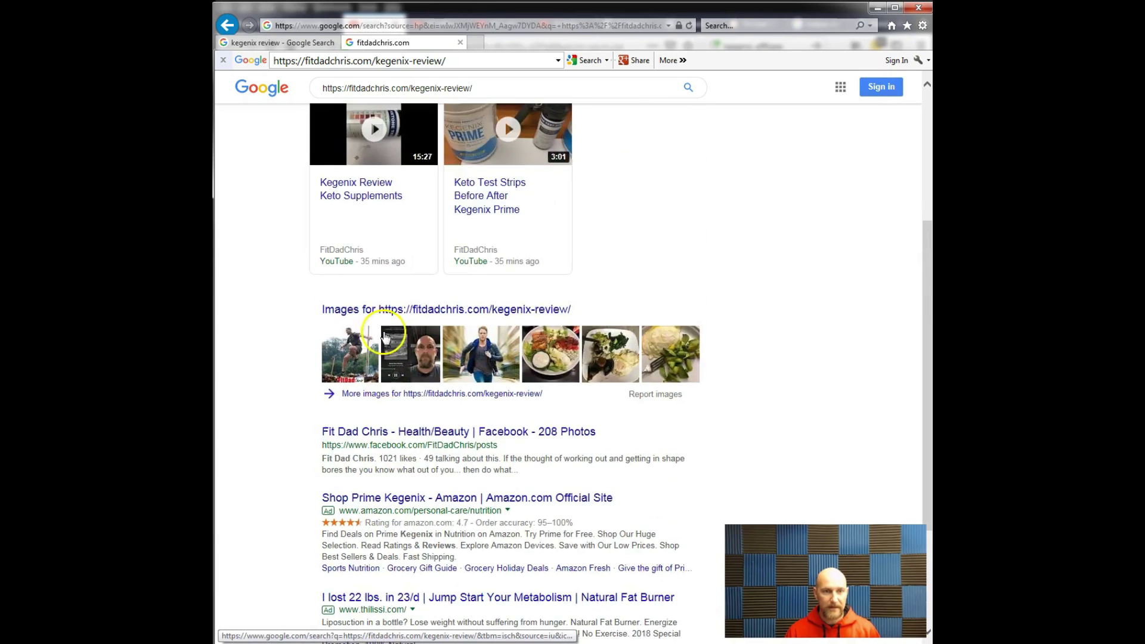
{"action": "left_click", "coordinate": [687, 96]}
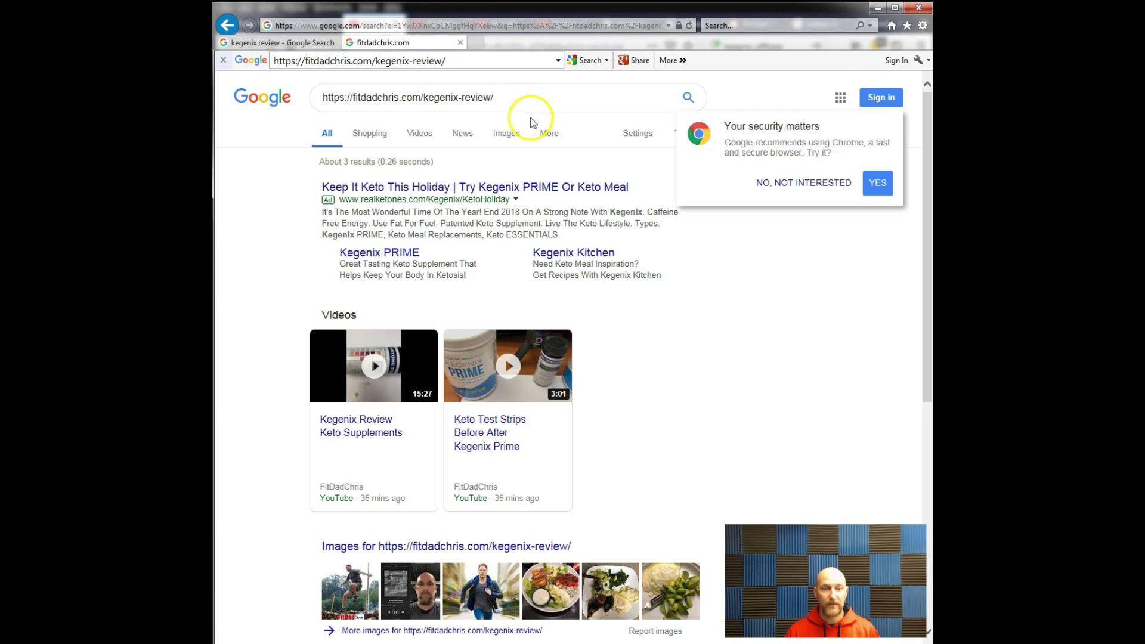
{"action": "left_click", "coordinate": [479, 41]}
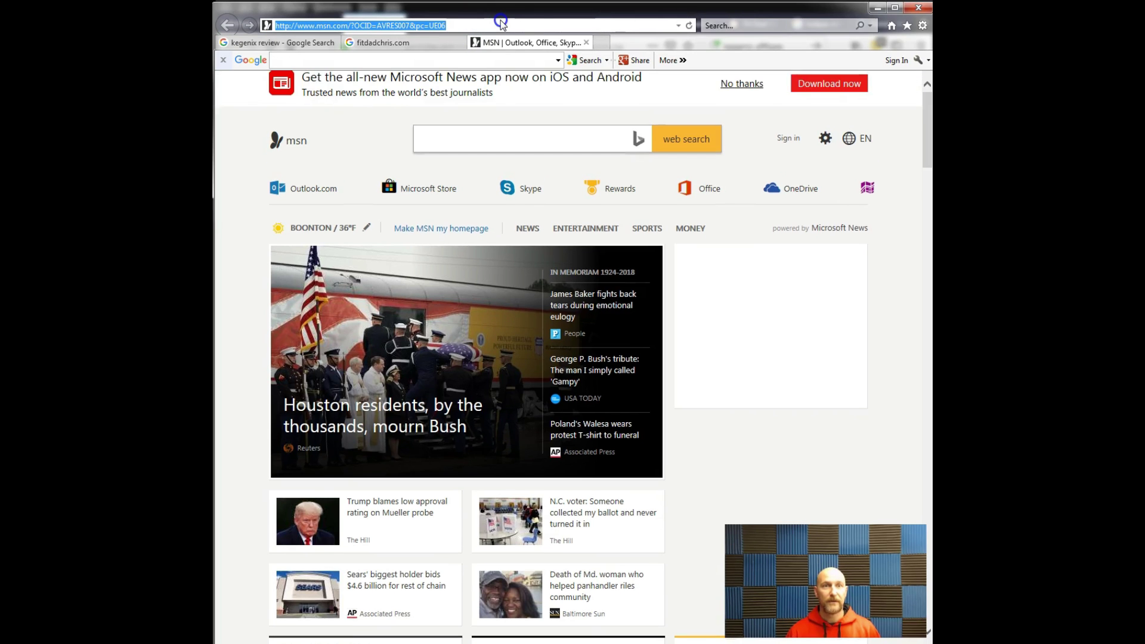
{"action": "key", "text": "ctrl+v"}
{"action": "key", "text": "ctrl+v"}
{"action": "key", "text": "ctrl+z"}
{"action": "key", "text": "Escape"}
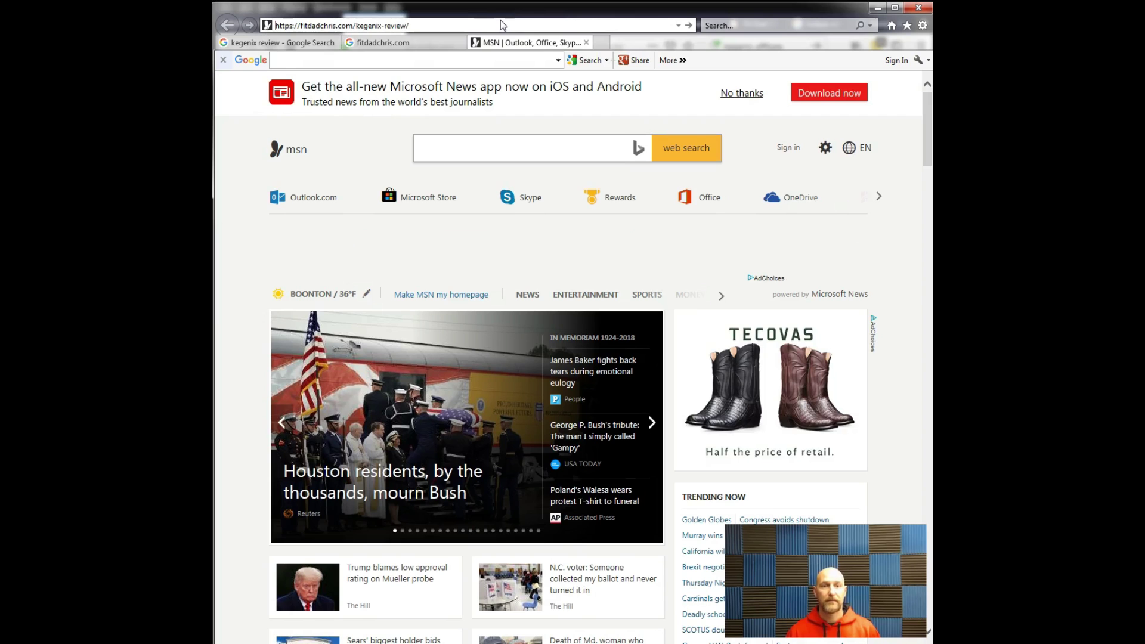
{"action": "key", "text": "Return"}
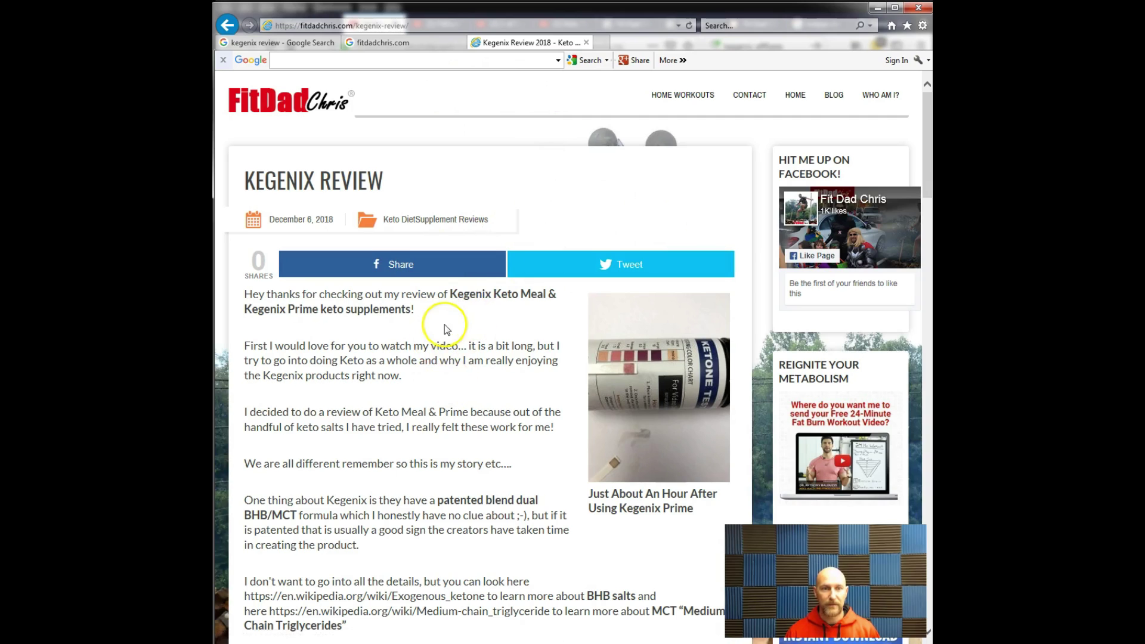
{"action": "scroll", "coordinate": [445, 328], "scroll_direction": "down", "scroll_amount": 5}
{"action": "scroll", "coordinate": [448, 332], "scroll_direction": "up", "scroll_amount": 5}
- Return to the Google search for the post's URL, rerun it and check the results for the post
{"action": "left_click", "coordinate": [414, 43]}
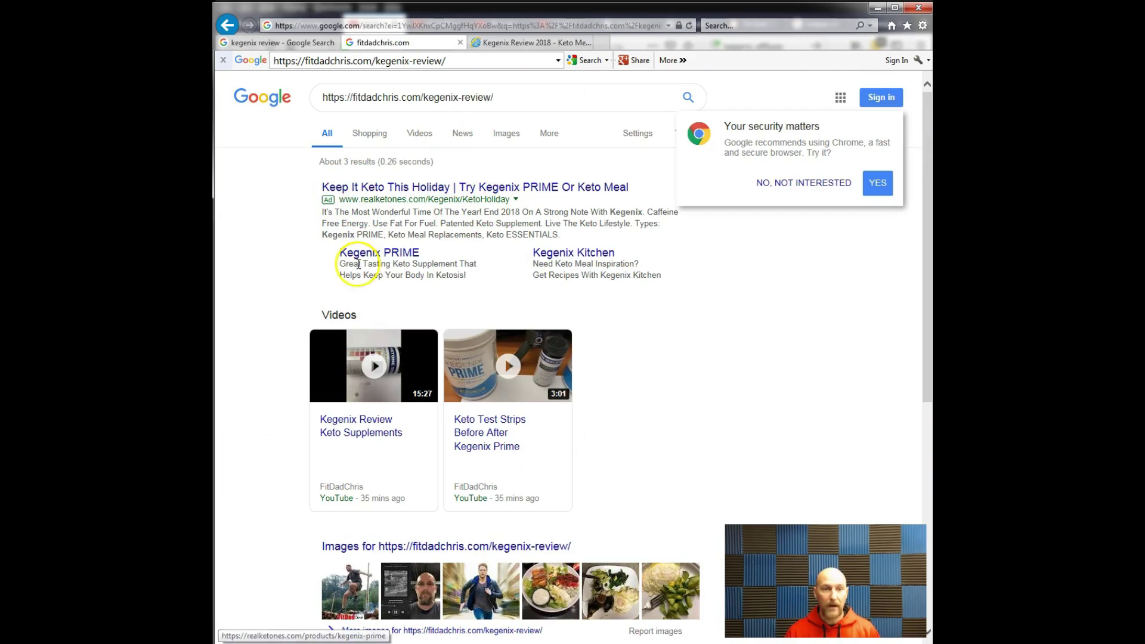
{"action": "left_click", "coordinate": [687, 98]}
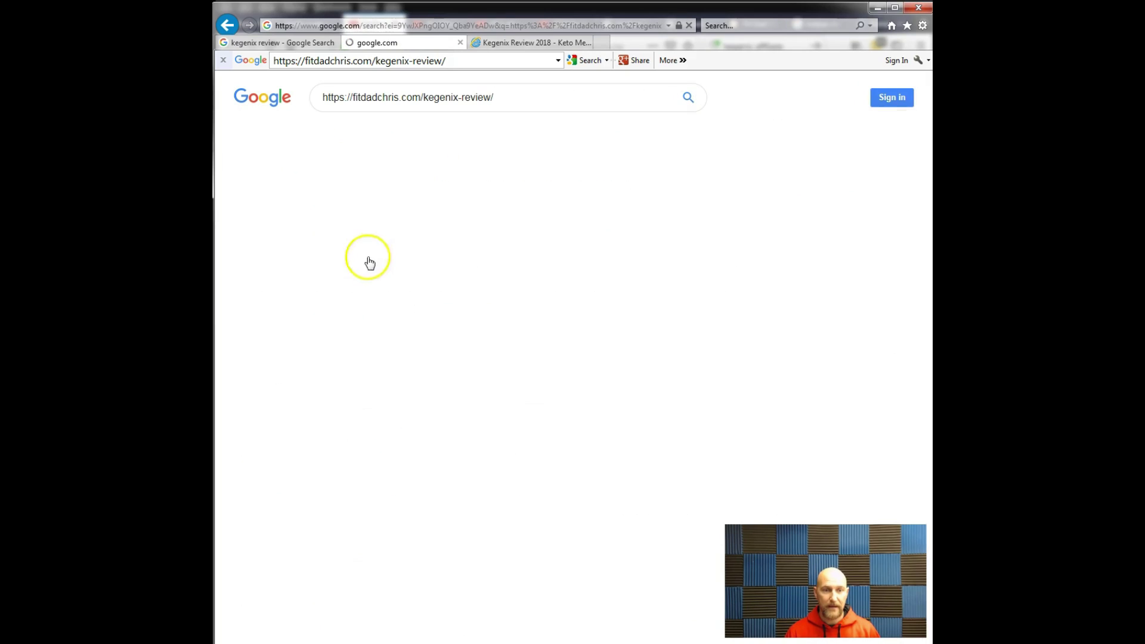
{"action": "scroll", "coordinate": [453, 286], "scroll_direction": "down", "scroll_amount": 3}
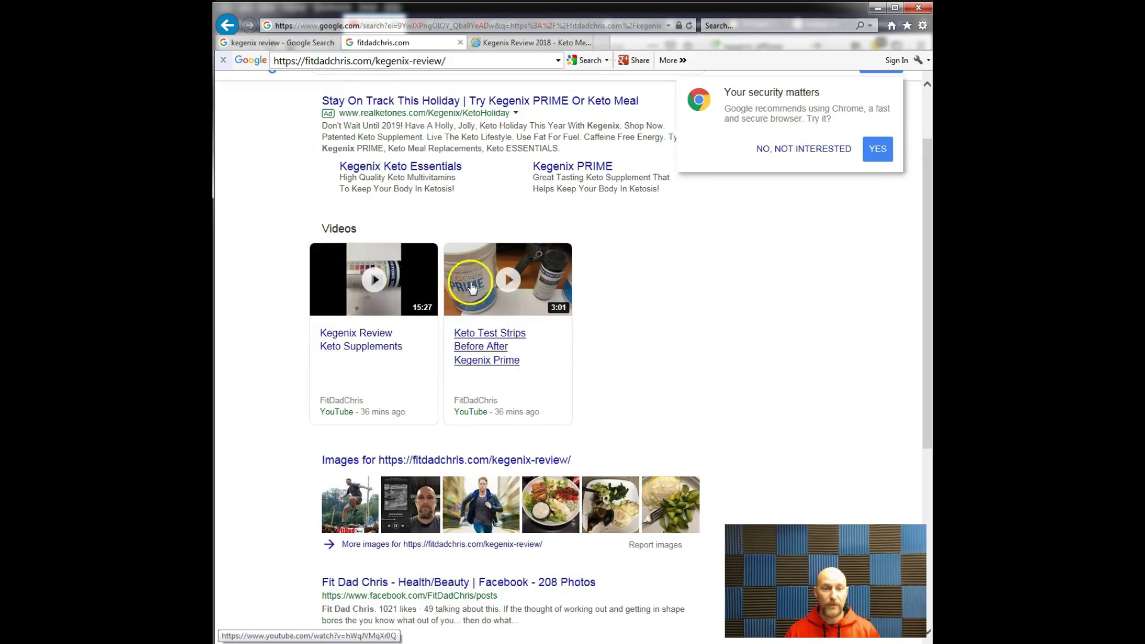
{"action": "scroll", "coordinate": [471, 286], "scroll_direction": "down", "scroll_amount": 5}
{"action": "scroll", "coordinate": [408, 391], "scroll_direction": "up", "scroll_amount": 7}
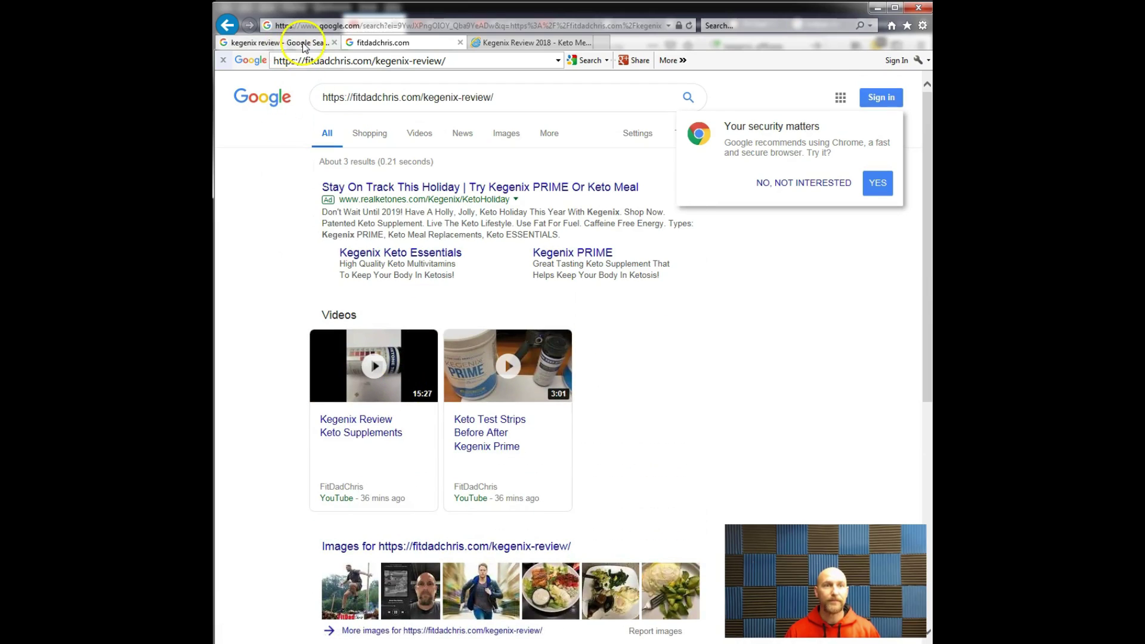
- Rerun the Google search for "kegenix review" in its existing tab
{"action": "left_click", "coordinate": [304, 45]}
{"action": "scroll", "coordinate": [304, 226], "scroll_direction": "up", "scroll_amount": 5}
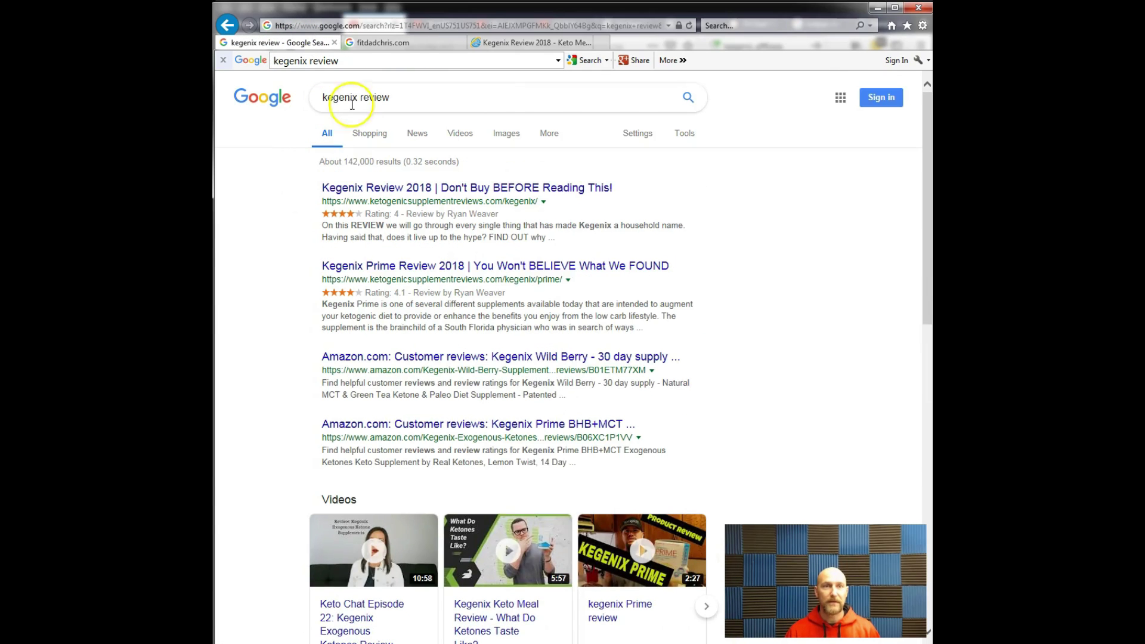
{"action": "left_click", "coordinate": [689, 97]}
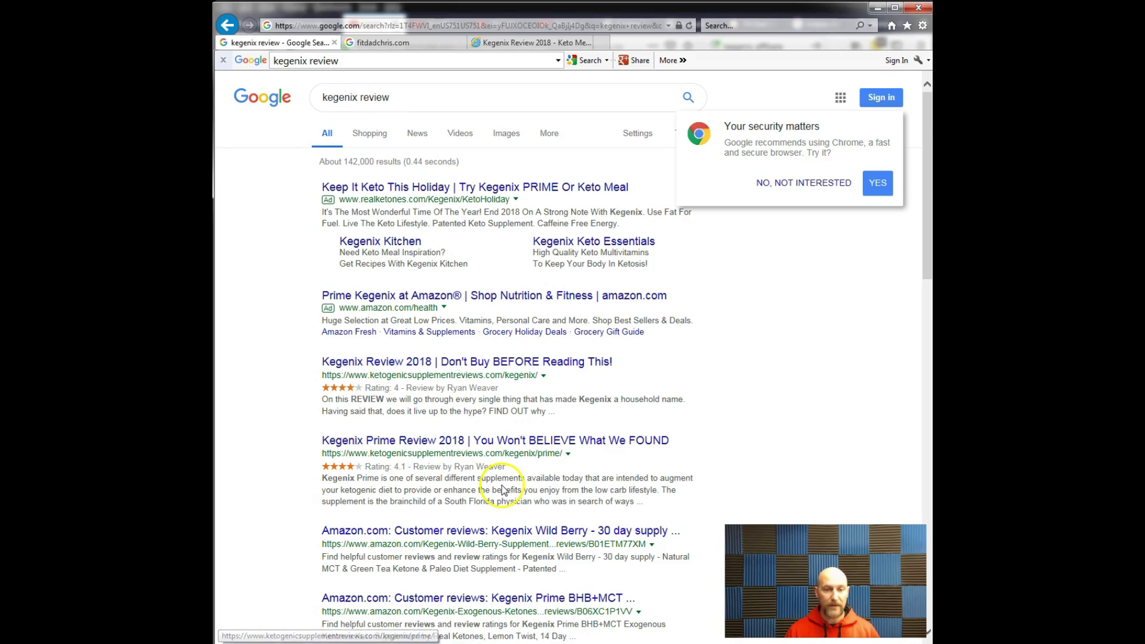
- Switch to Search Console in Chrome and open the Fetch as Google page for fitdadchris.com
{"action": "mouse_move", "coordinate": [246, 641]}
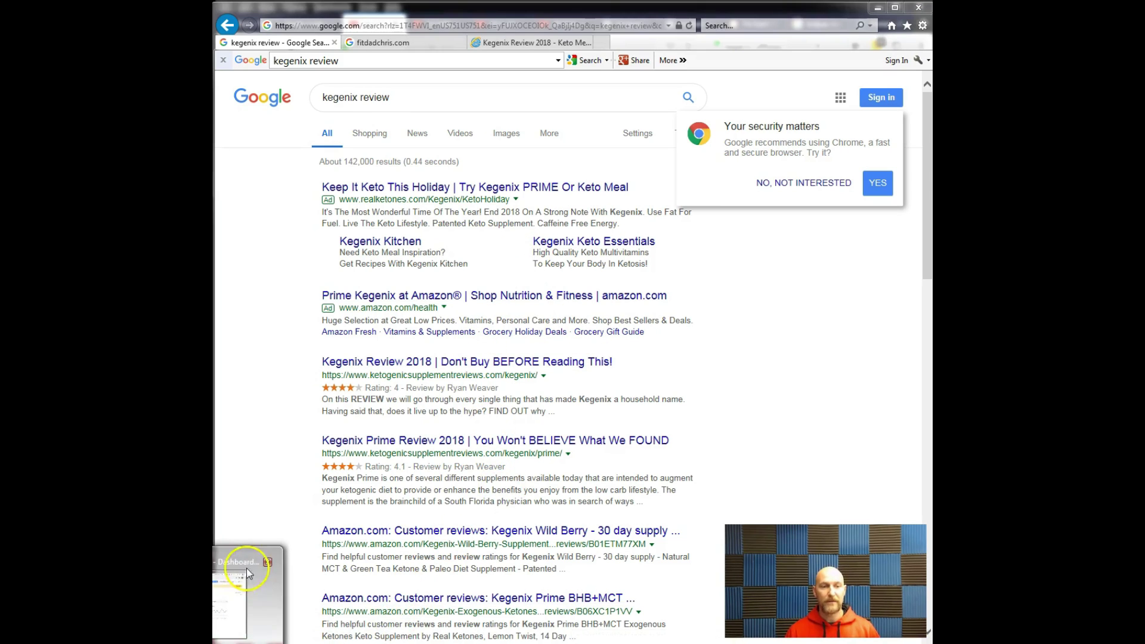
{"action": "left_click", "coordinate": [230, 603]}
{"action": "scroll", "coordinate": [411, 237], "scroll_direction": "down", "scroll_amount": 1}
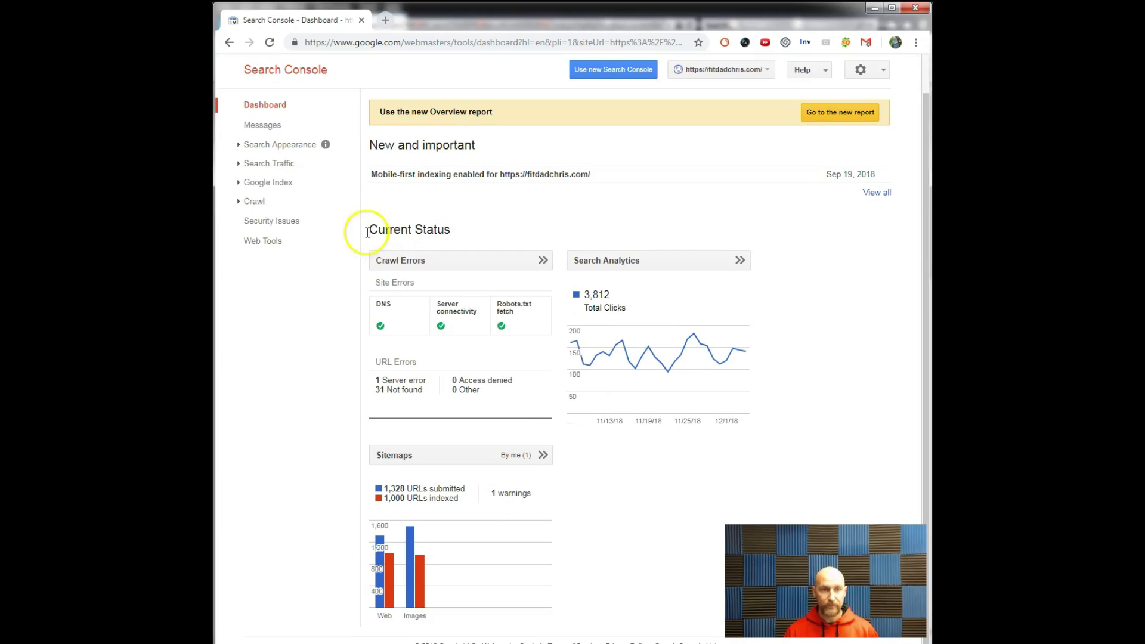
{"action": "scroll", "coordinate": [387, 143], "scroll_direction": "up", "scroll_amount": 1}
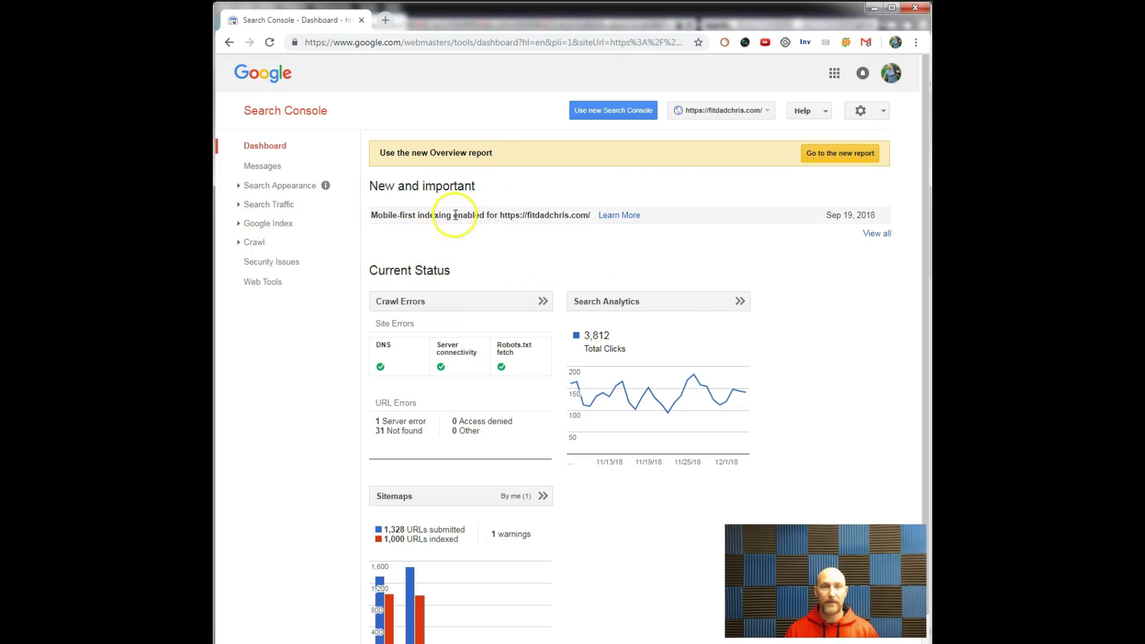
{"action": "left_click", "coordinate": [239, 246]}
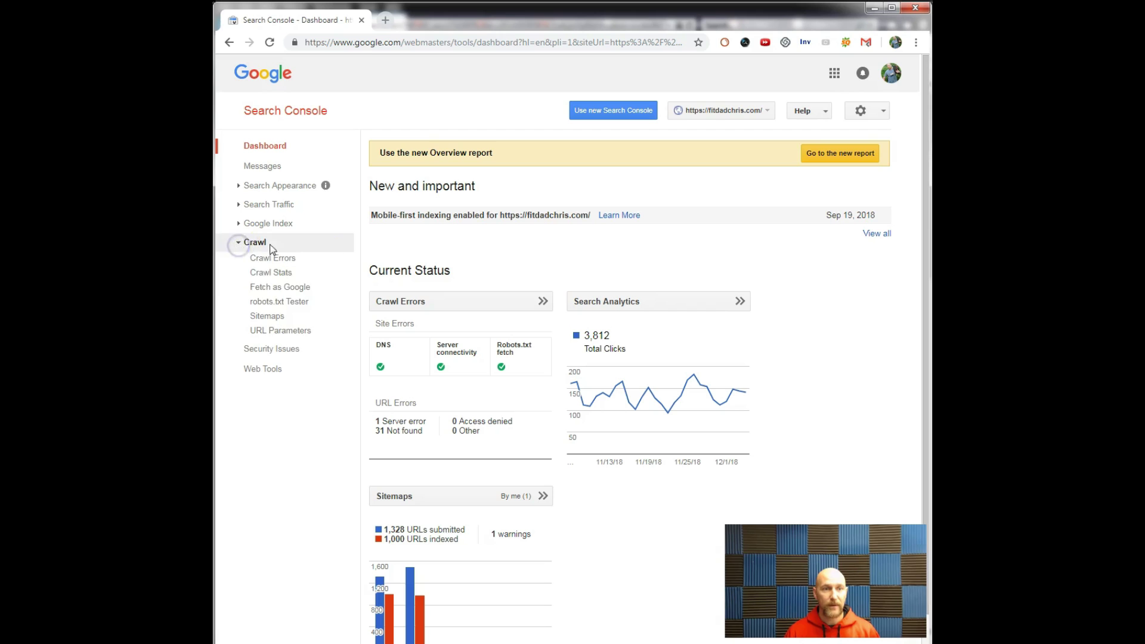
{"action": "left_click", "coordinate": [267, 288]}
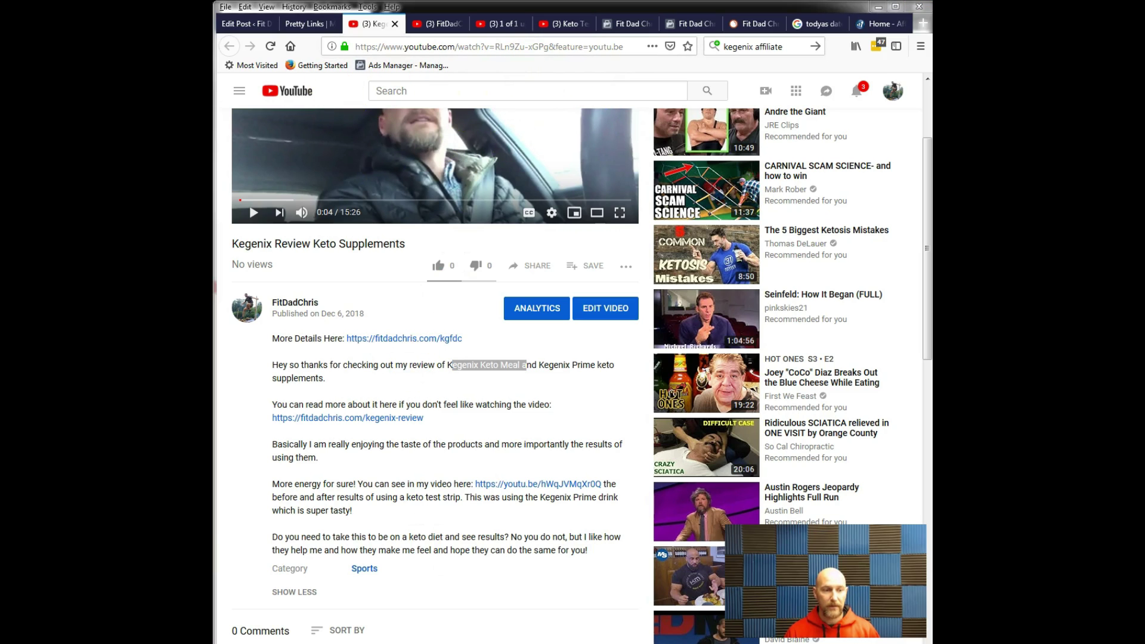
- Return to the live Kegenix review post, dismiss its popup ad and copy the /kegenix-review/ part of its URL
{"action": "left_click", "coordinate": [433, 596]}
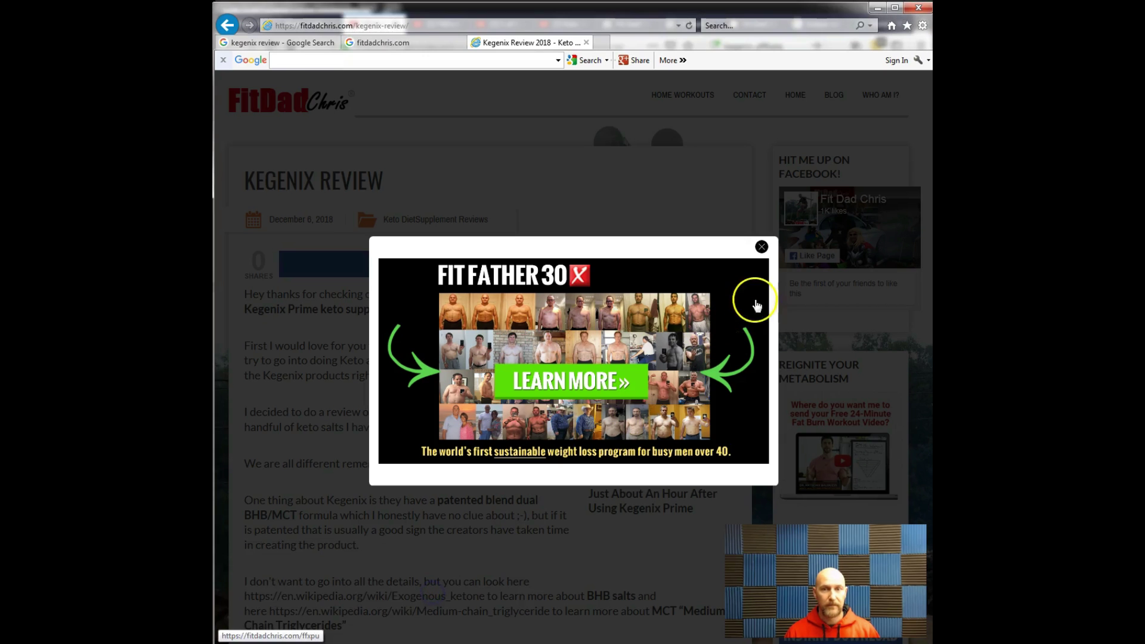
{"action": "left_click", "coordinate": [762, 247]}
{"action": "left_click", "coordinate": [356, 25]}
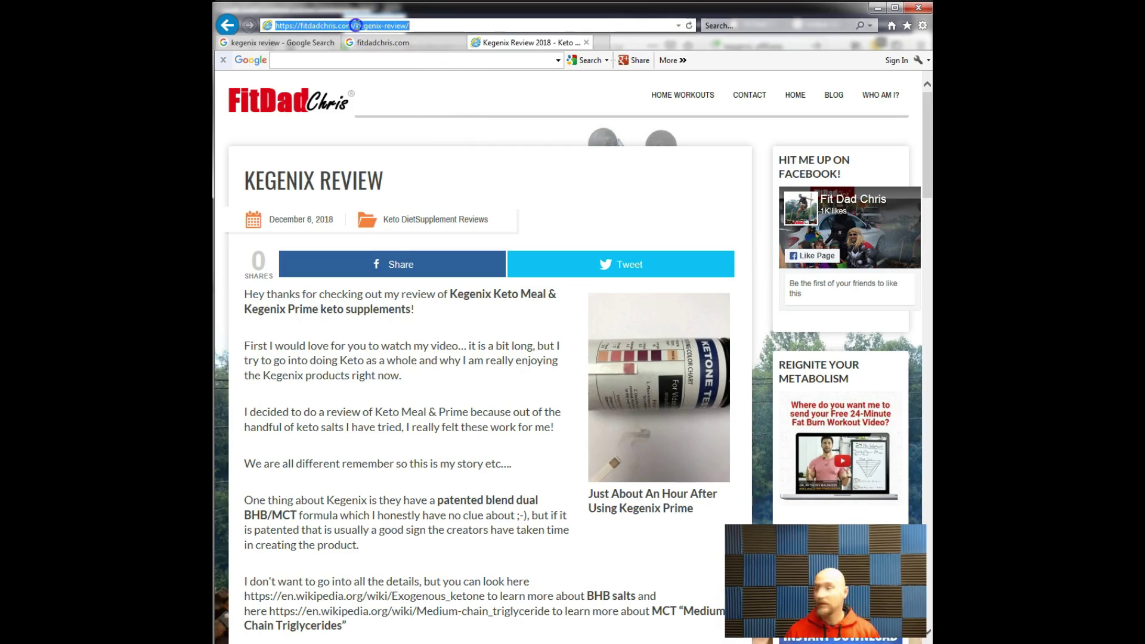
{"action": "left_click", "coordinate": [359, 26]}
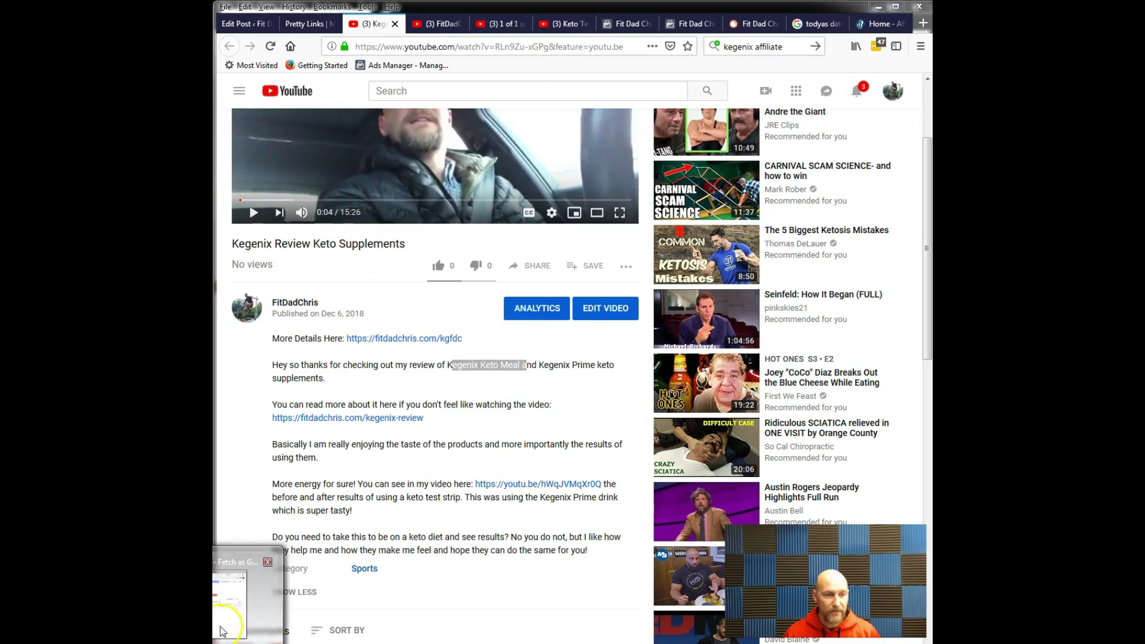
- Switch to Search Console and fetch the path kegenix-review/ as Google for Desktop
{"action": "left_click", "coordinate": [229, 610]}
{"action": "left_click", "coordinate": [474, 207]}
{"action": "type", "text": "/kegenix-review/"}
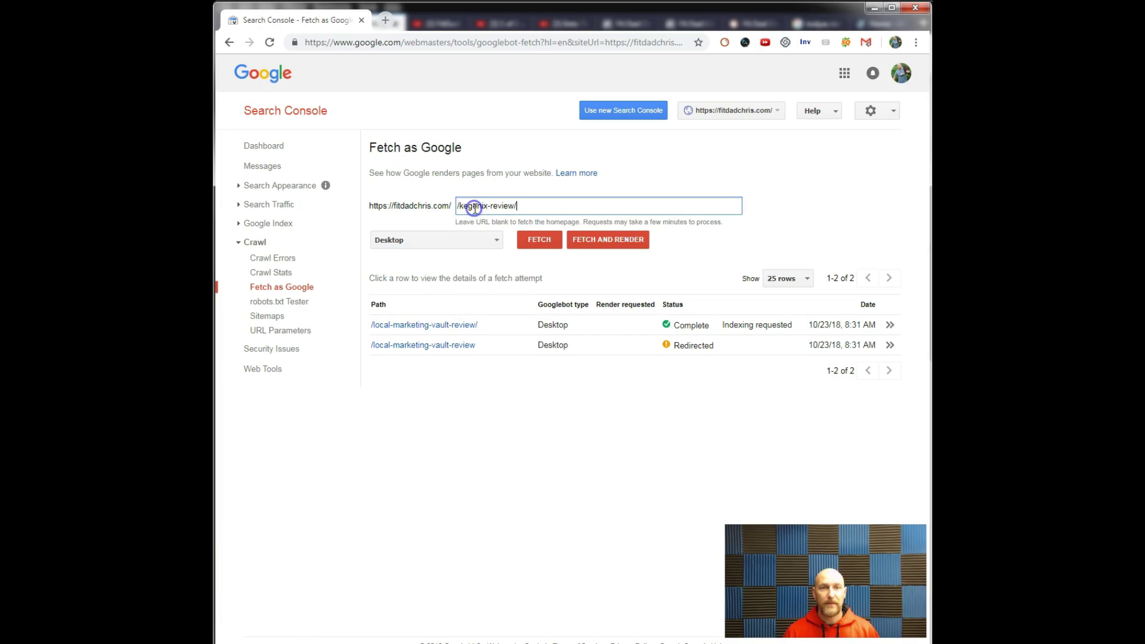
{"action": "key", "text": "Delete"}
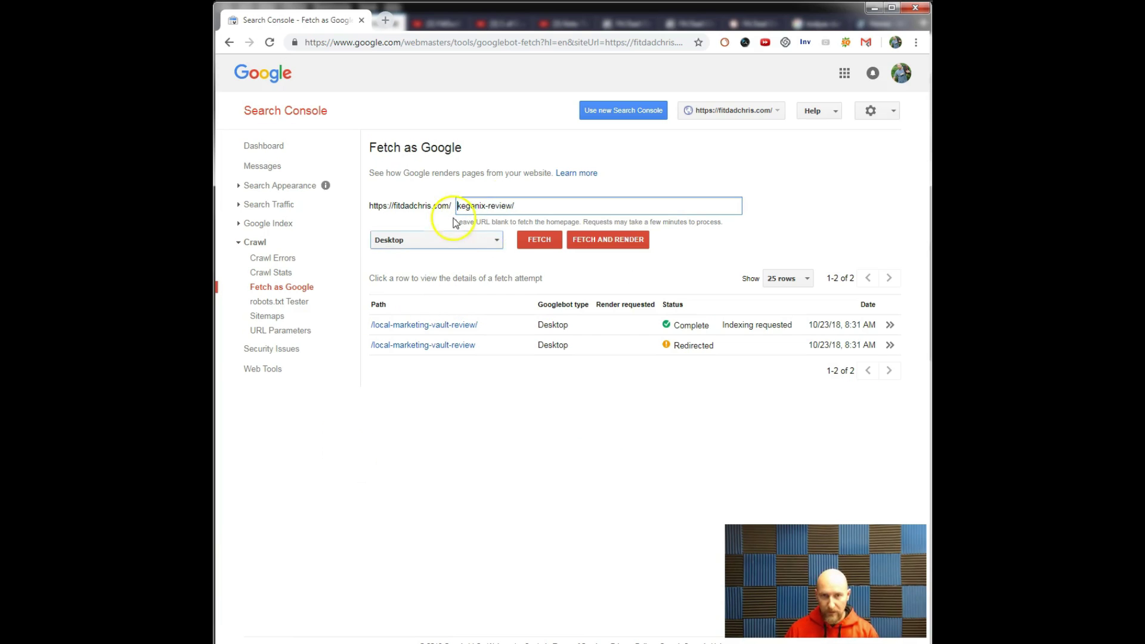
{"action": "left_click", "coordinate": [547, 244]}
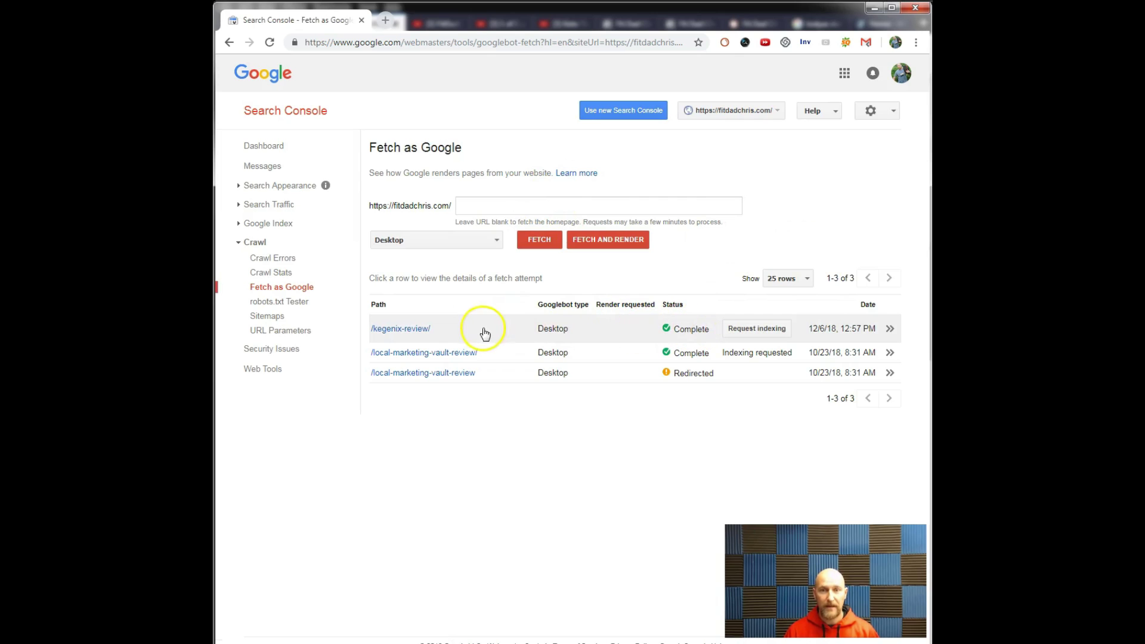
- Request indexing for /kegenix-review/, completing the robot check and submitting with the "Crawl only this URL" option
{"action": "left_click", "coordinate": [747, 331]}
{"action": "left_click", "coordinate": [396, 365]}
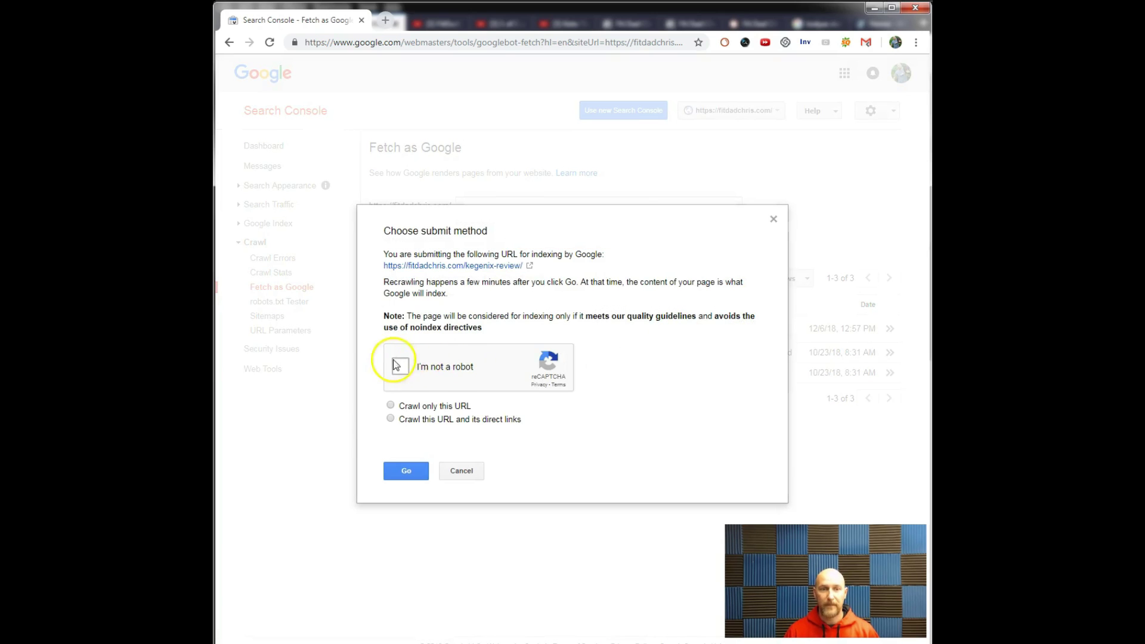
{"action": "left_click", "coordinate": [390, 407]}
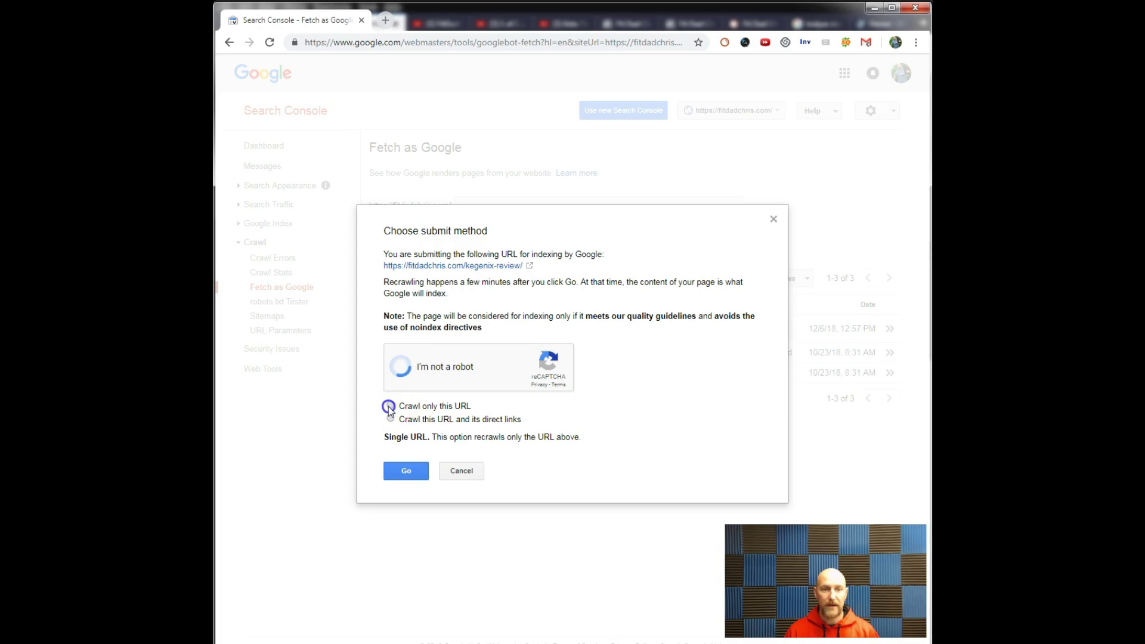
{"action": "left_click", "coordinate": [405, 479]}
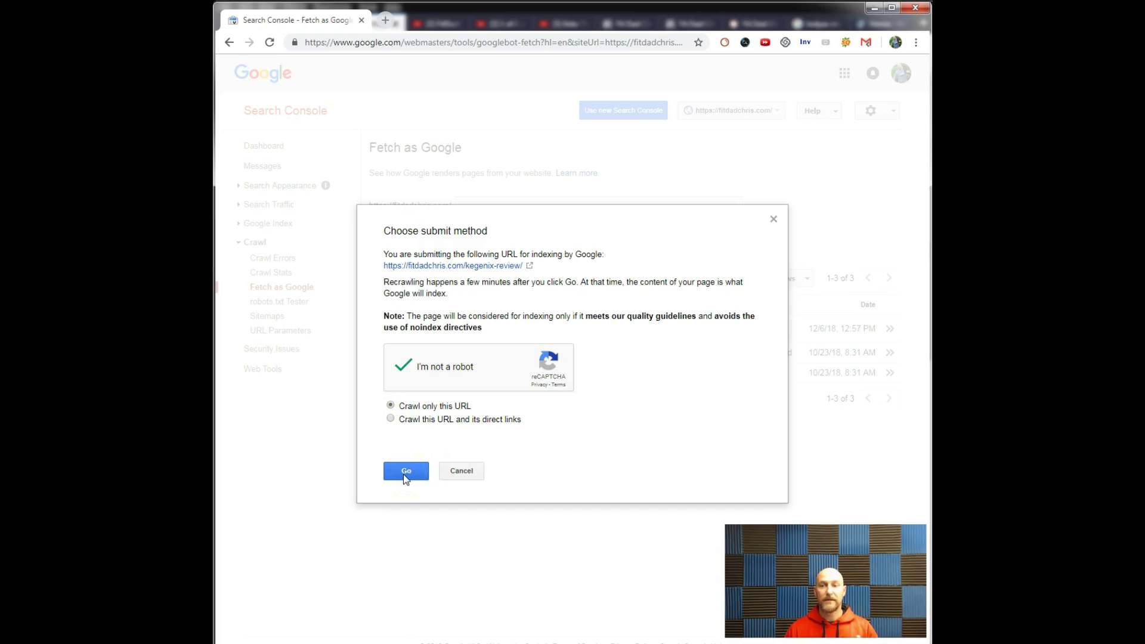
{"action": "left_click", "coordinate": [410, 421]}
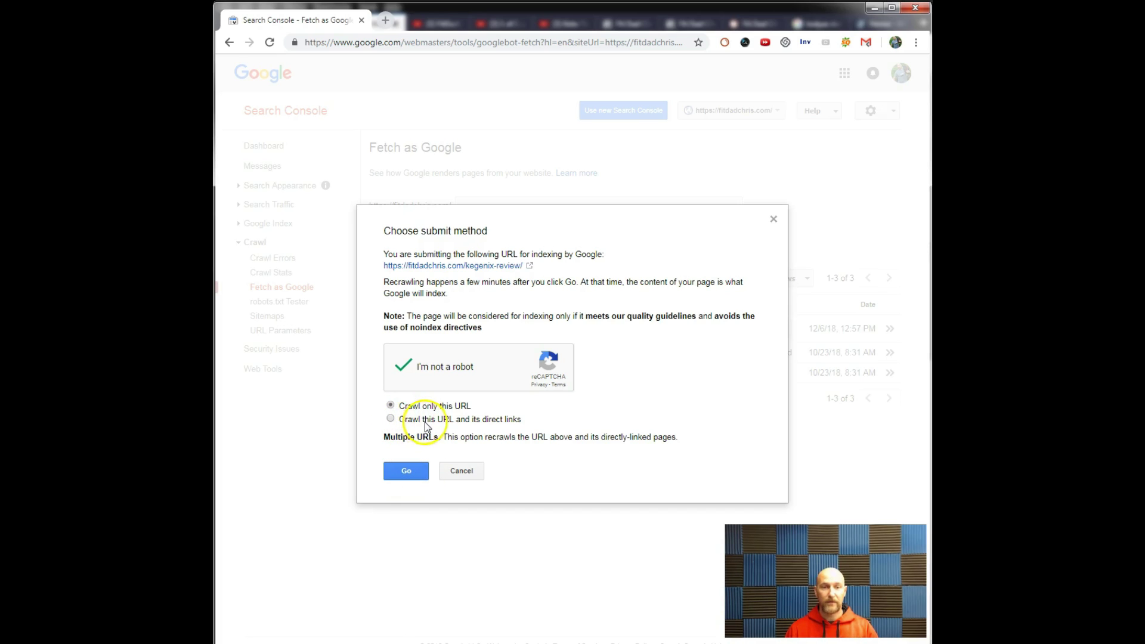
{"action": "left_click", "coordinate": [412, 471]}
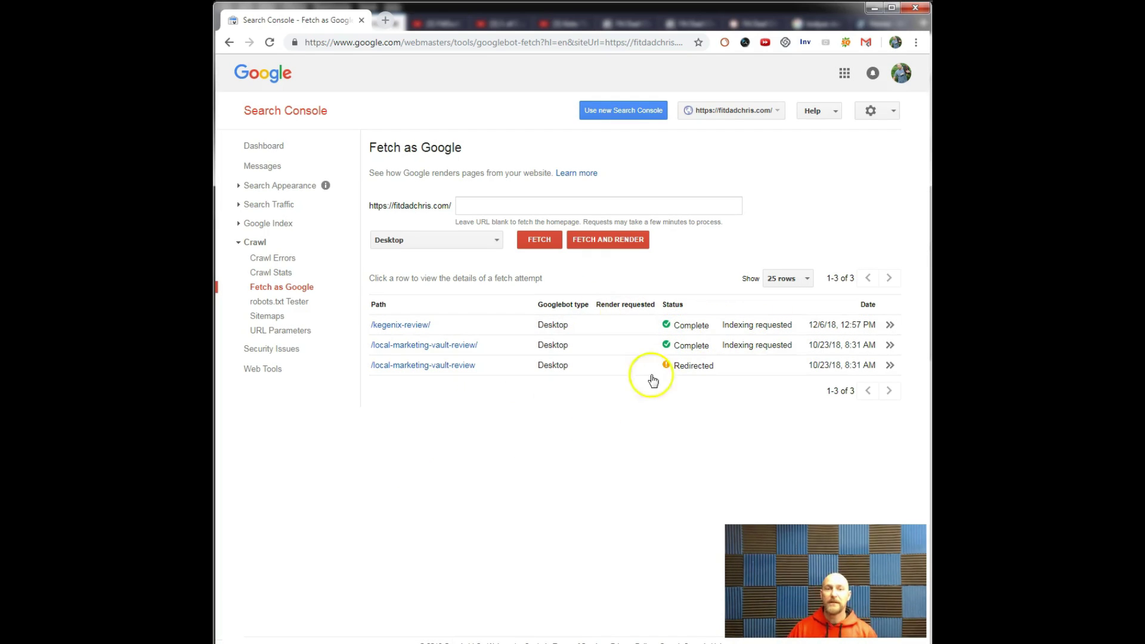
{"action": "left_click", "coordinate": [874, 10]}
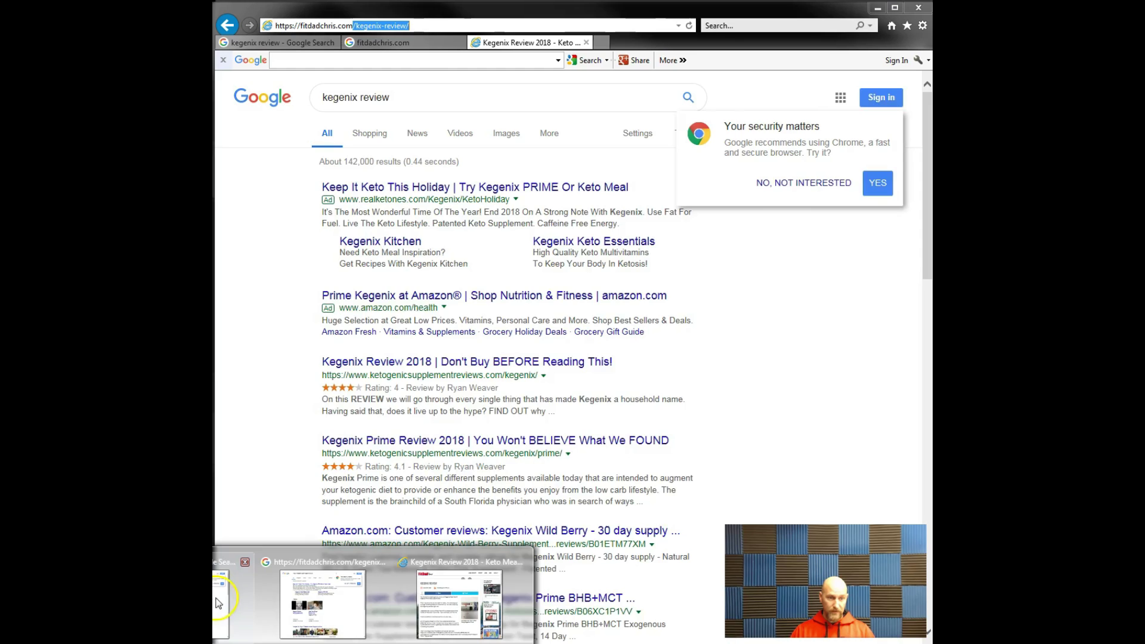
{"action": "mouse_move", "coordinate": [400, 601]}
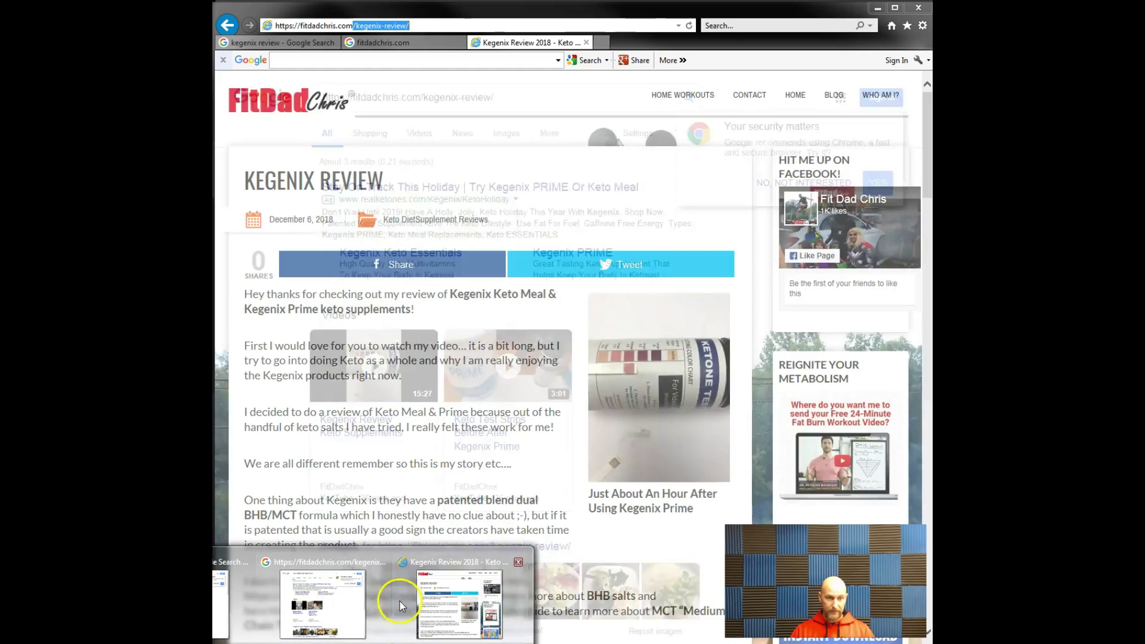
{"action": "left_click", "coordinate": [323, 604]}
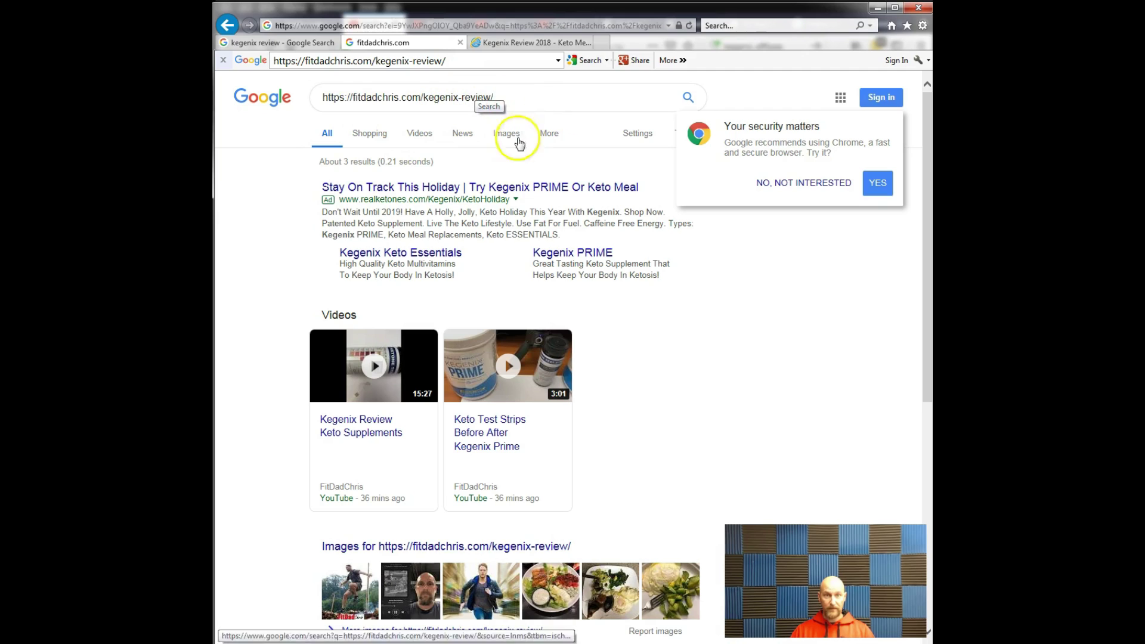
{"action": "scroll", "coordinate": [426, 258], "scroll_direction": "down", "scroll_amount": 3}
{"action": "scroll", "coordinate": [433, 261], "scroll_direction": "up", "scroll_amount": 3}
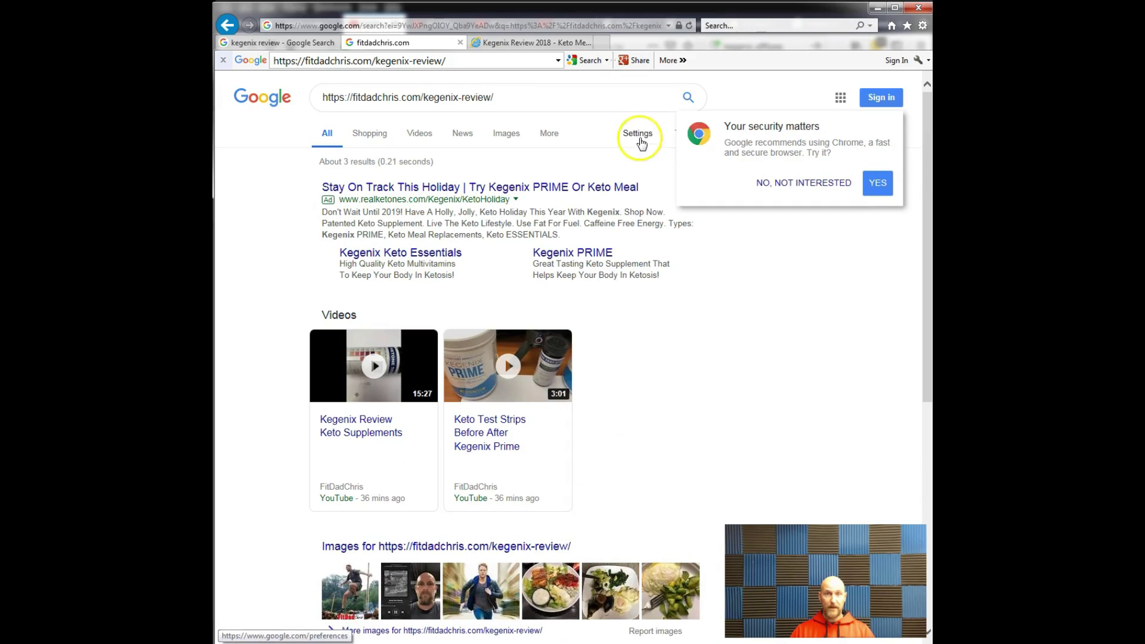
{"action": "left_click", "coordinate": [805, 175]}
{"action": "left_click", "coordinate": [689, 97]}
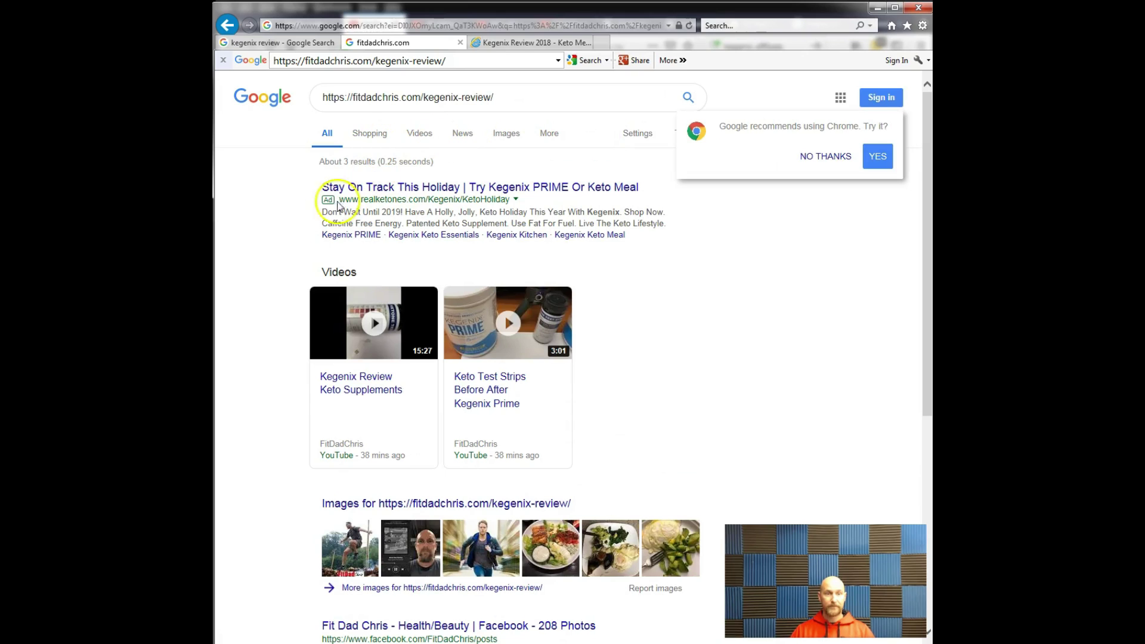
{"action": "scroll", "coordinate": [325, 258], "scroll_direction": "down", "scroll_amount": 3}
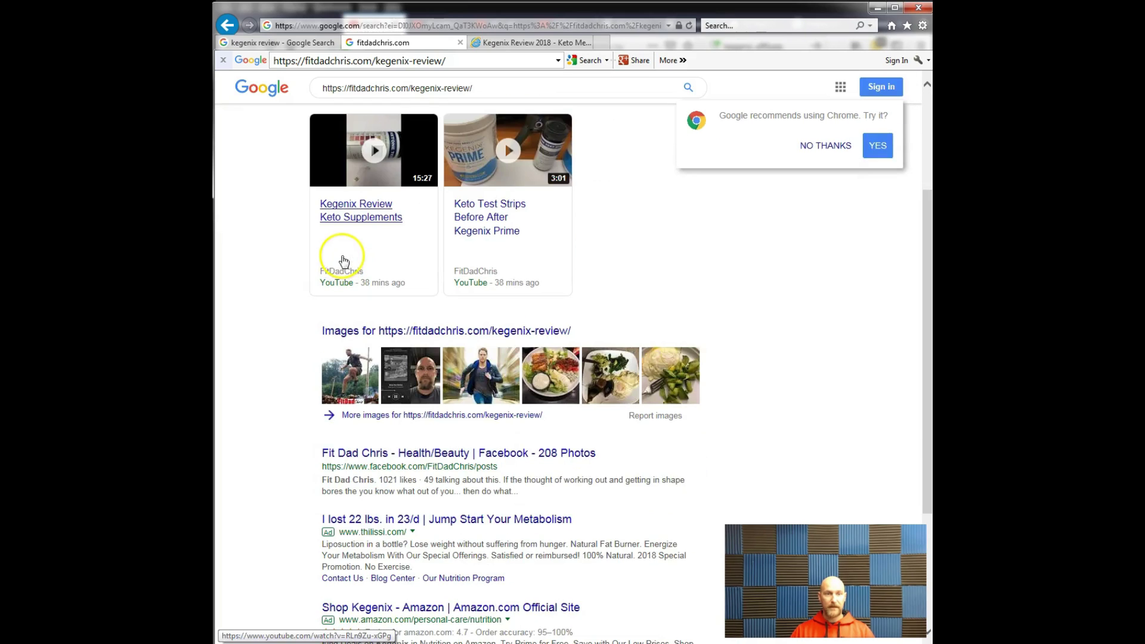
{"action": "scroll", "coordinate": [320, 265], "scroll_direction": "down", "scroll_amount": 3}
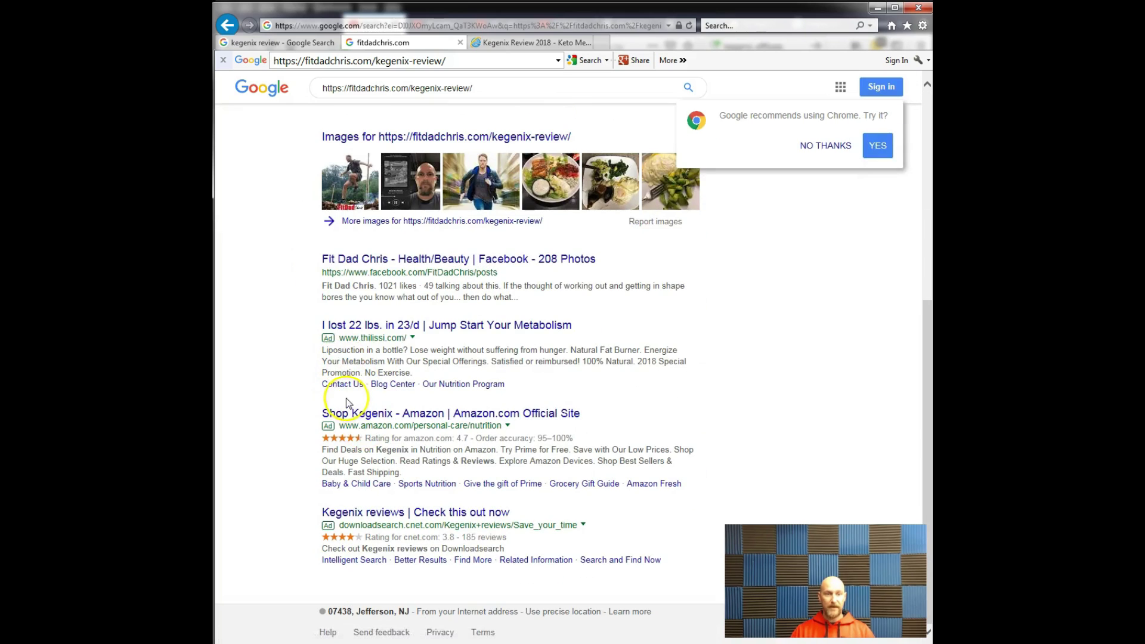
{"action": "scroll", "coordinate": [349, 401], "scroll_direction": "up", "scroll_amount": 6}
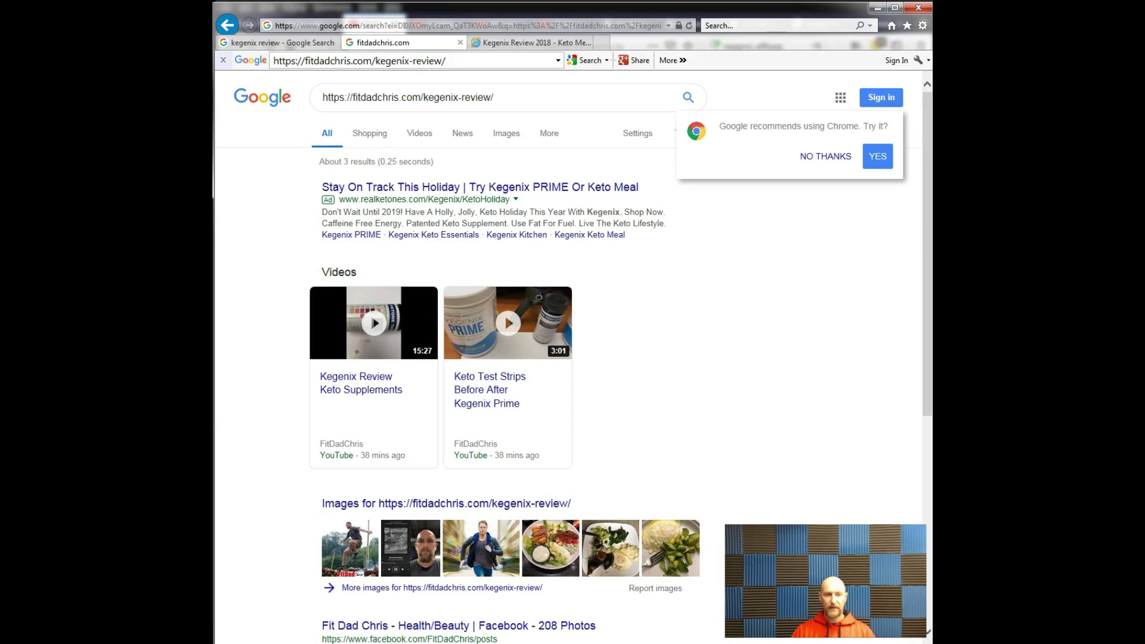
- Reload the Google results for the post's URL, dismiss the Chrome suggestion, rerun the search and highlight the age of the post's listing
{"action": "key", "text": "F5"}
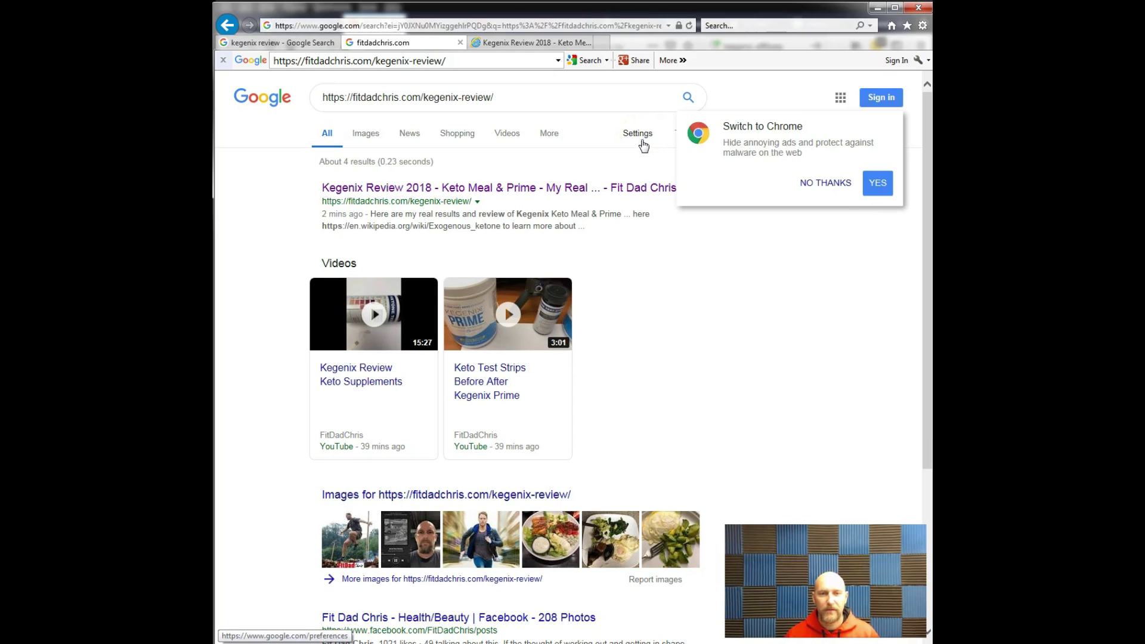
{"action": "left_click", "coordinate": [651, 322]}
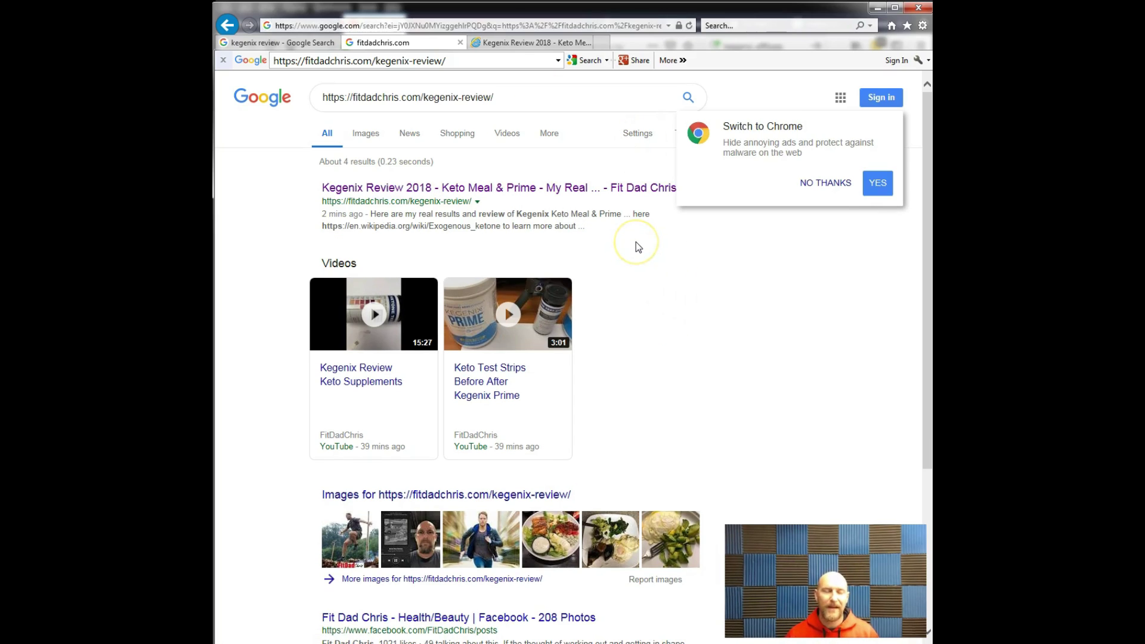
{"action": "left_click", "coordinate": [608, 245]}
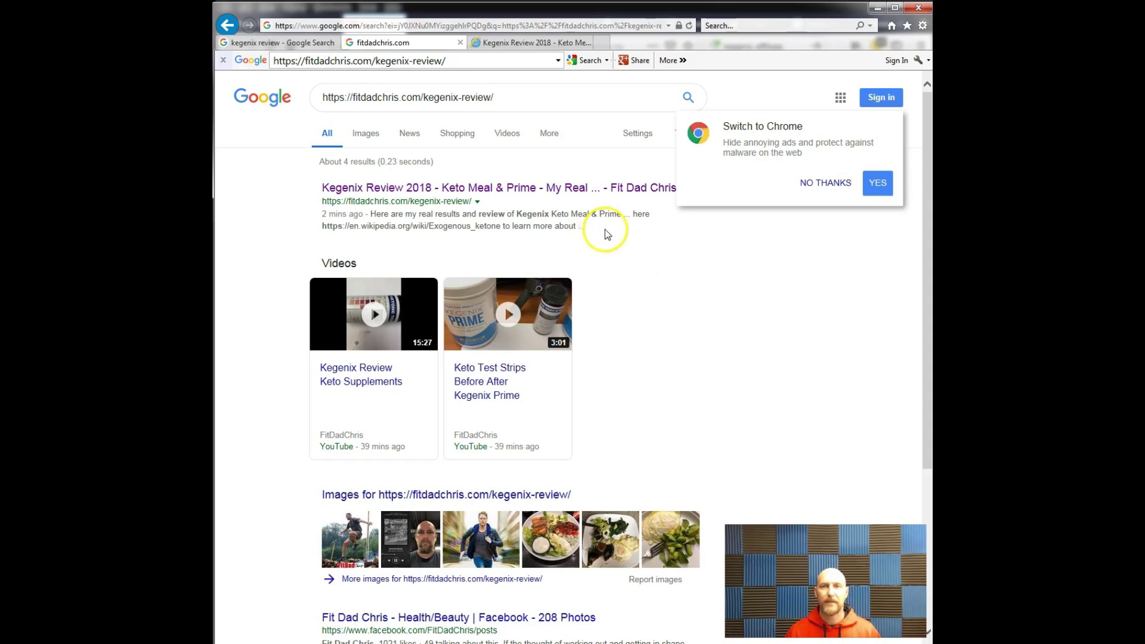
{"action": "left_click", "coordinate": [834, 189]}
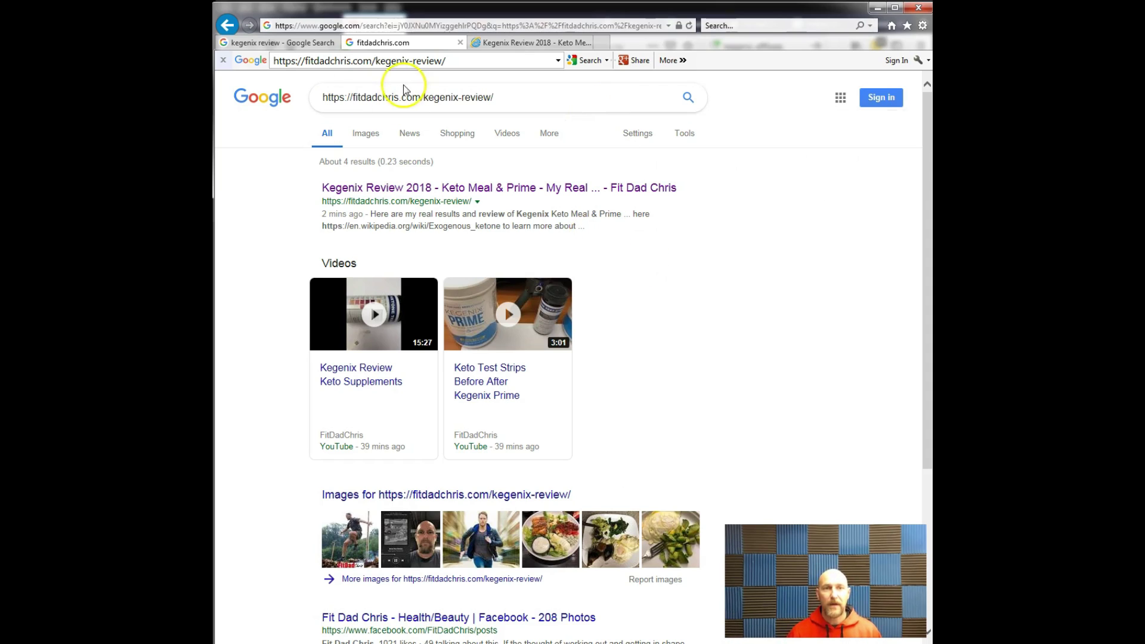
{"action": "left_click", "coordinate": [687, 98]}
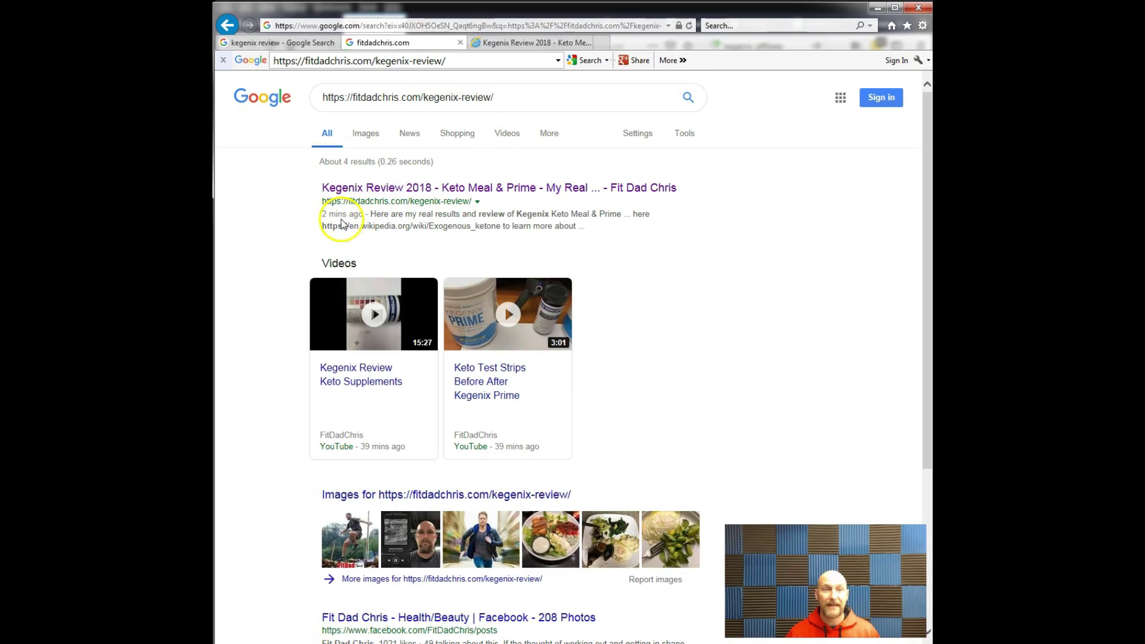
{"action": "left_click_drag", "start_coordinate": [349, 213], "coordinate": [351, 214]}
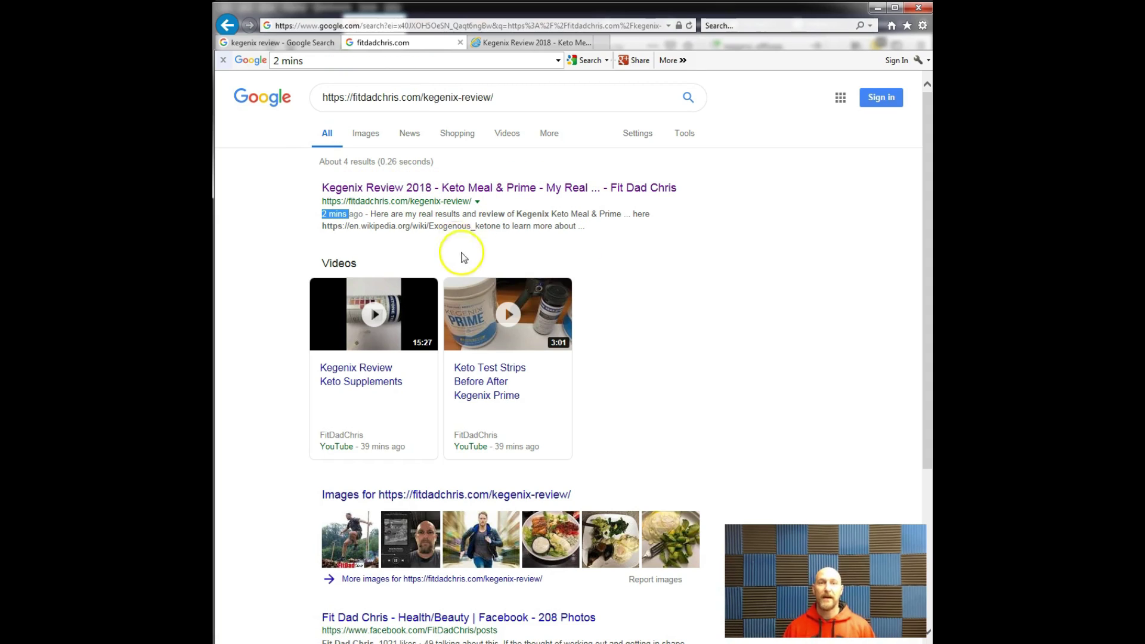
- Go to the "kegenix review" Google search, restrict it to video results and check where the FitDadChris videos rank
{"action": "left_click", "coordinate": [287, 43]}
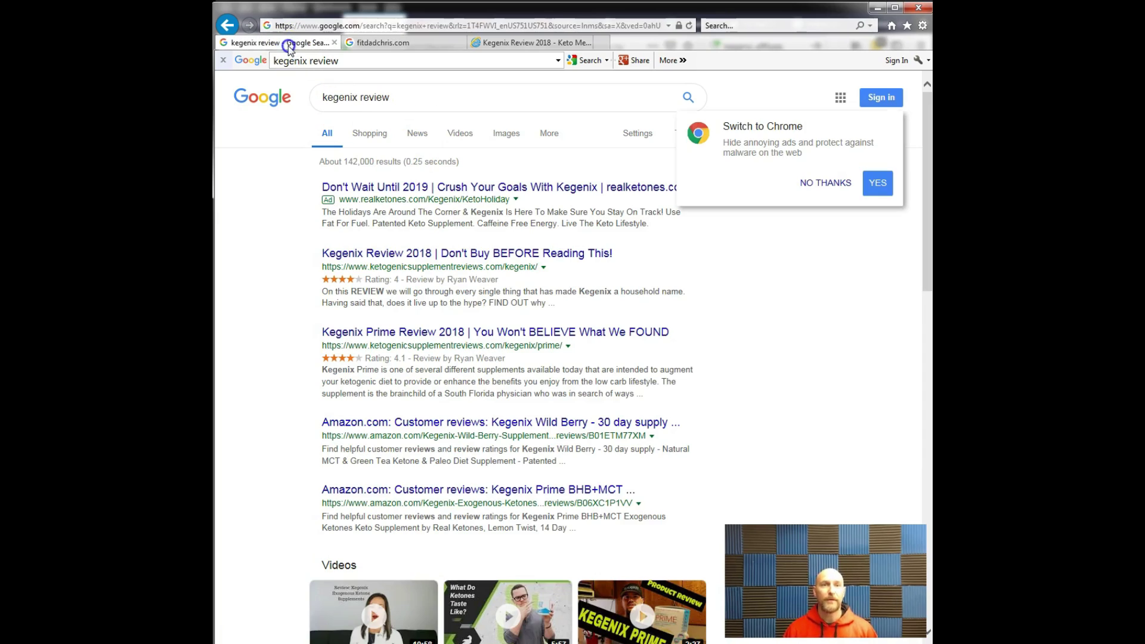
{"action": "left_click", "coordinate": [461, 135]}
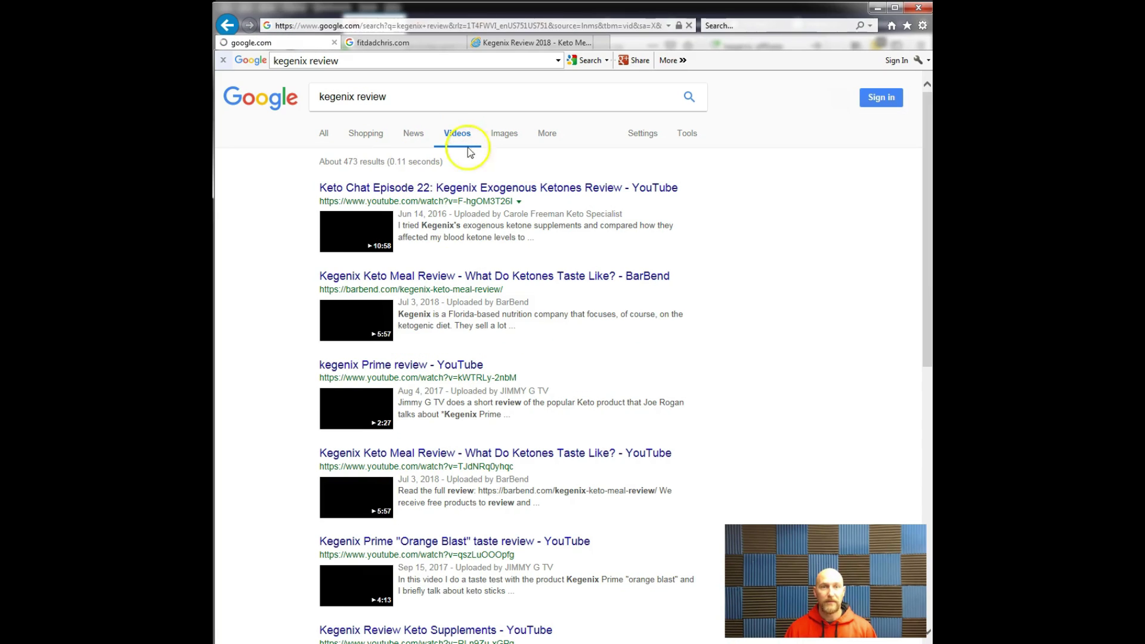
{"action": "scroll", "coordinate": [369, 232], "scroll_direction": "down", "scroll_amount": 1}
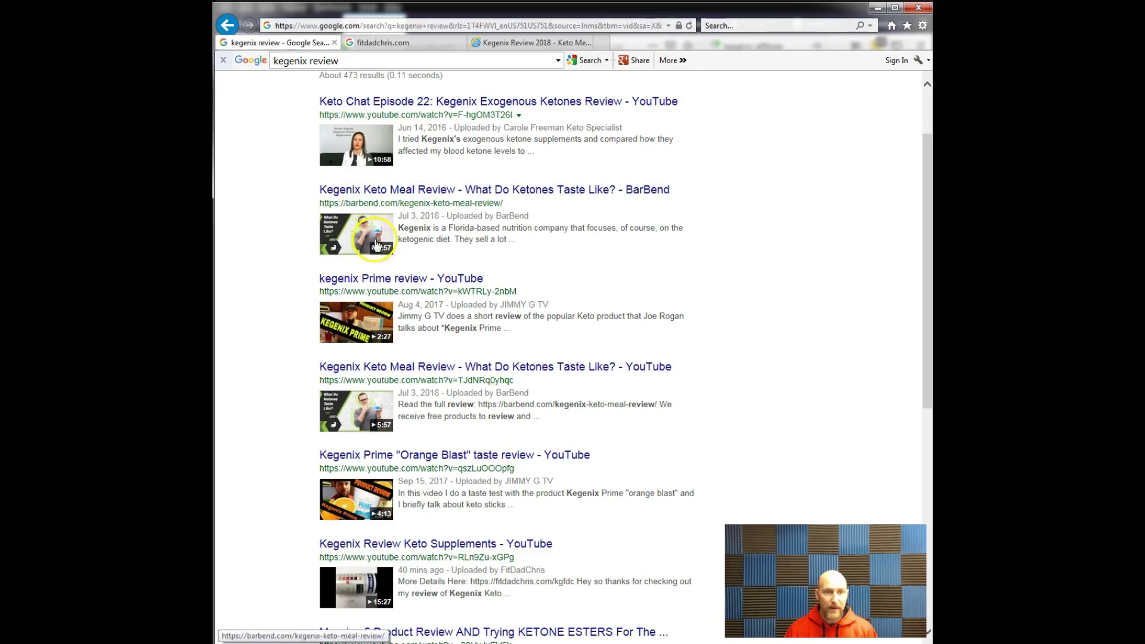
{"action": "scroll", "coordinate": [386, 531], "scroll_direction": "down", "scroll_amount": 1}
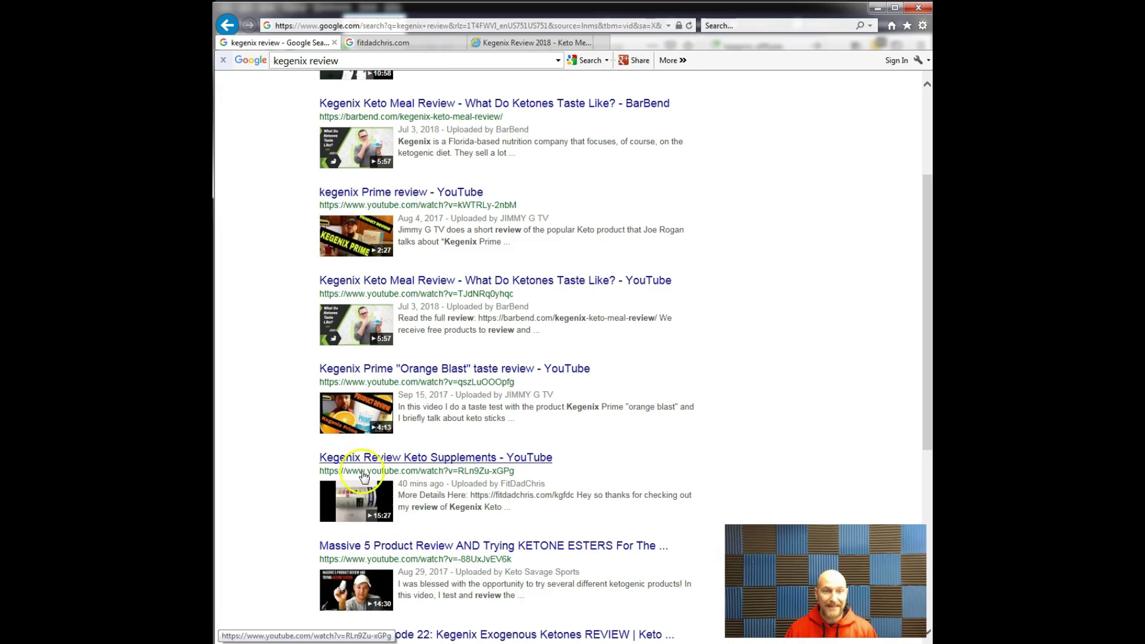
{"action": "scroll", "coordinate": [359, 464], "scroll_direction": "down", "scroll_amount": 4}
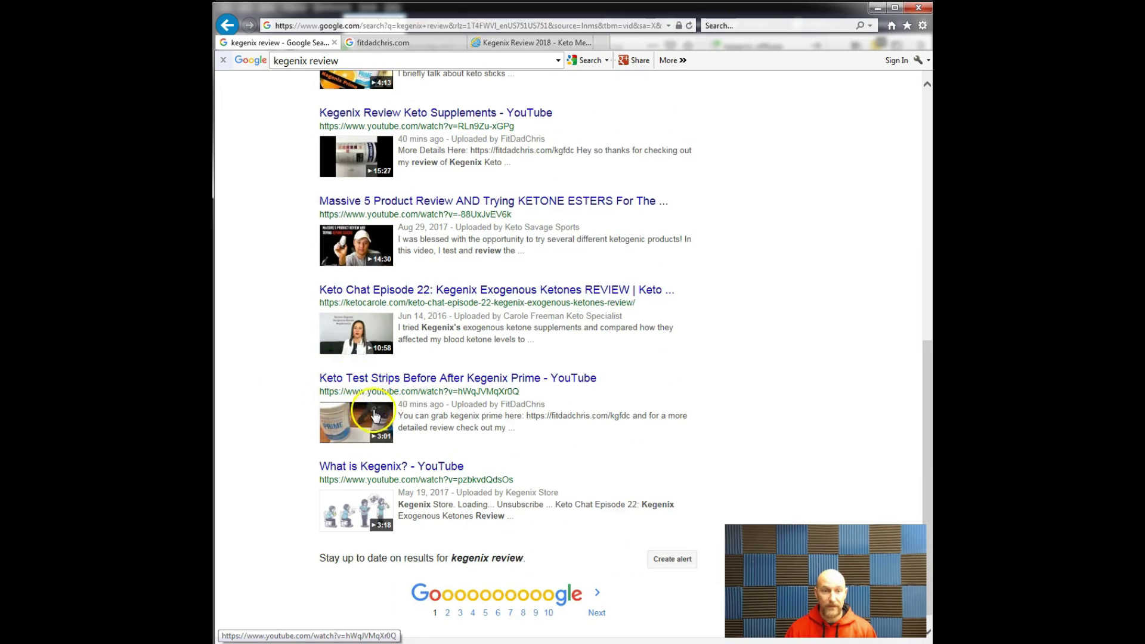
{"action": "scroll", "coordinate": [369, 394], "scroll_direction": "up", "scroll_amount": 8}
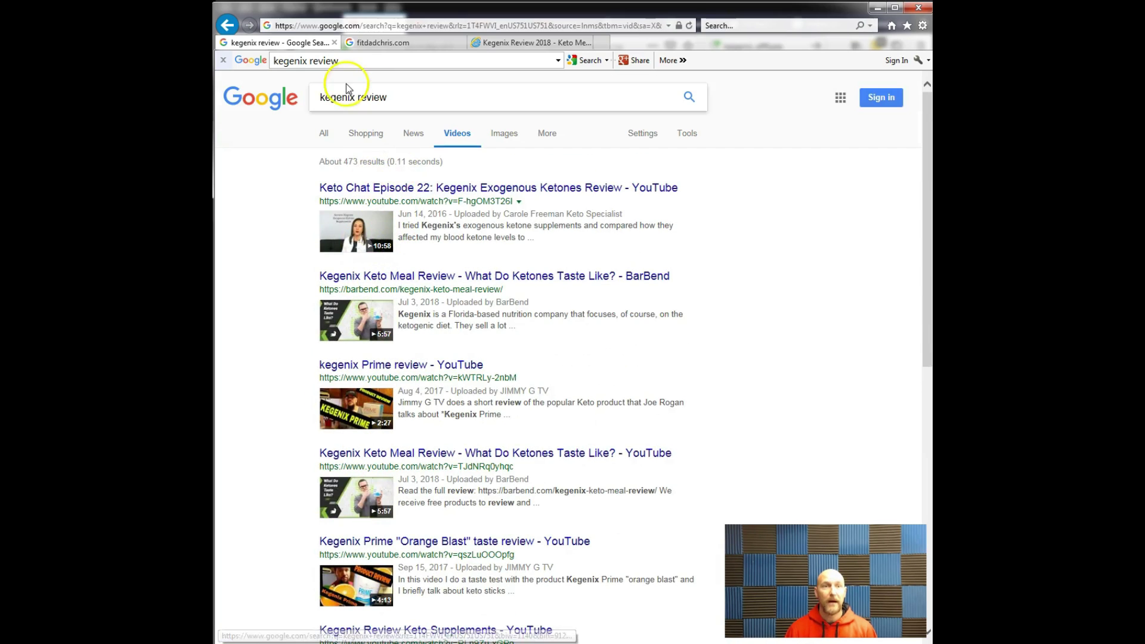
- Open the video result "Keto Chat Episode 22: Kegenix Exogenous Ketones Review" in a new tab and pause its playback
{"action": "right_click", "coordinate": [402, 190]}
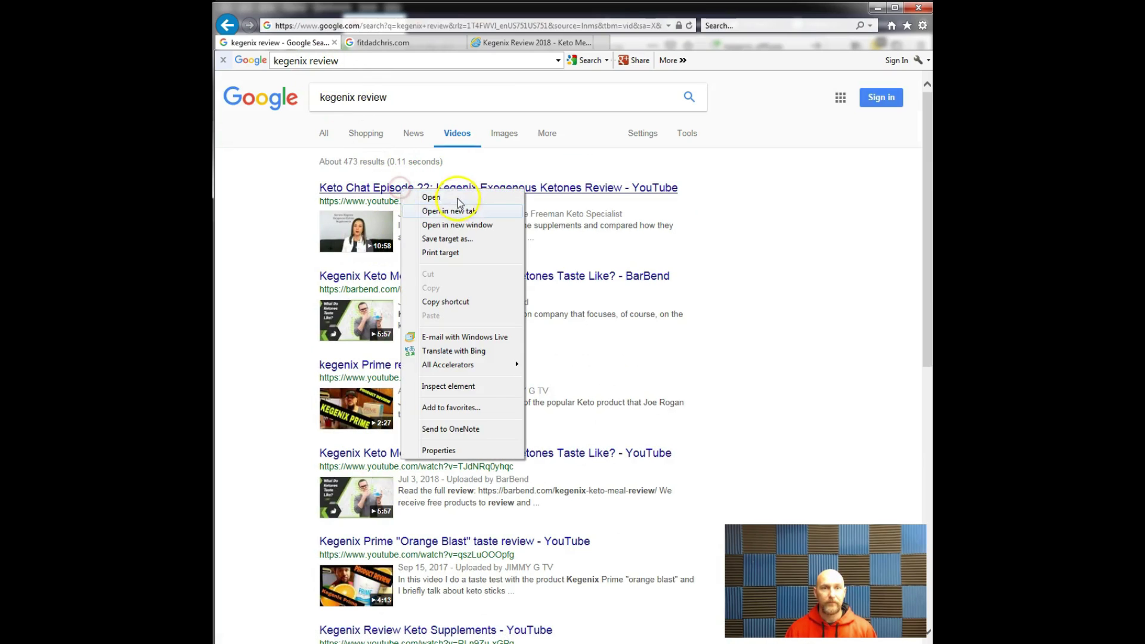
{"action": "left_click", "coordinate": [456, 202]}
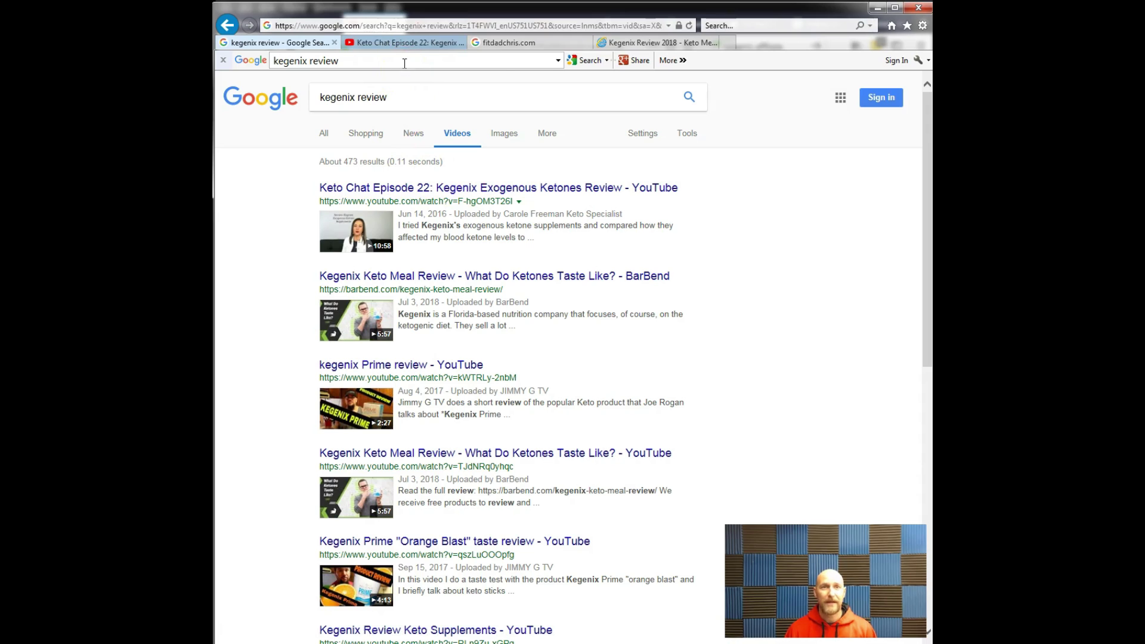
{"action": "left_click", "coordinate": [403, 45]}
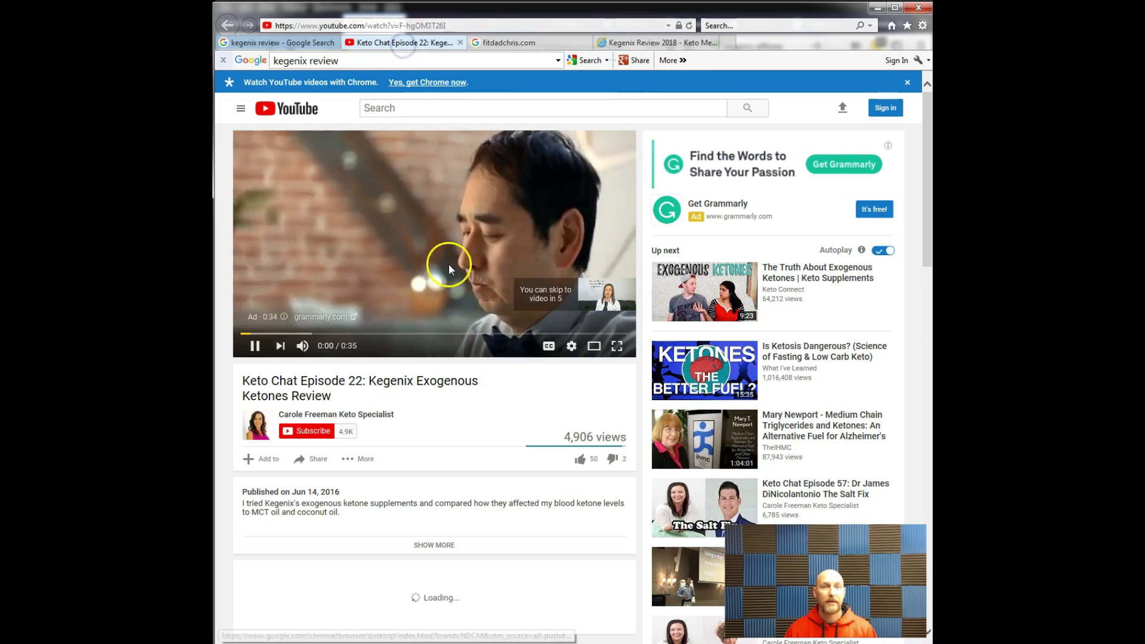
{"action": "left_click", "coordinate": [254, 344]}
- Search YouTube for "kegenix review"
{"action": "left_click", "coordinate": [430, 110]}
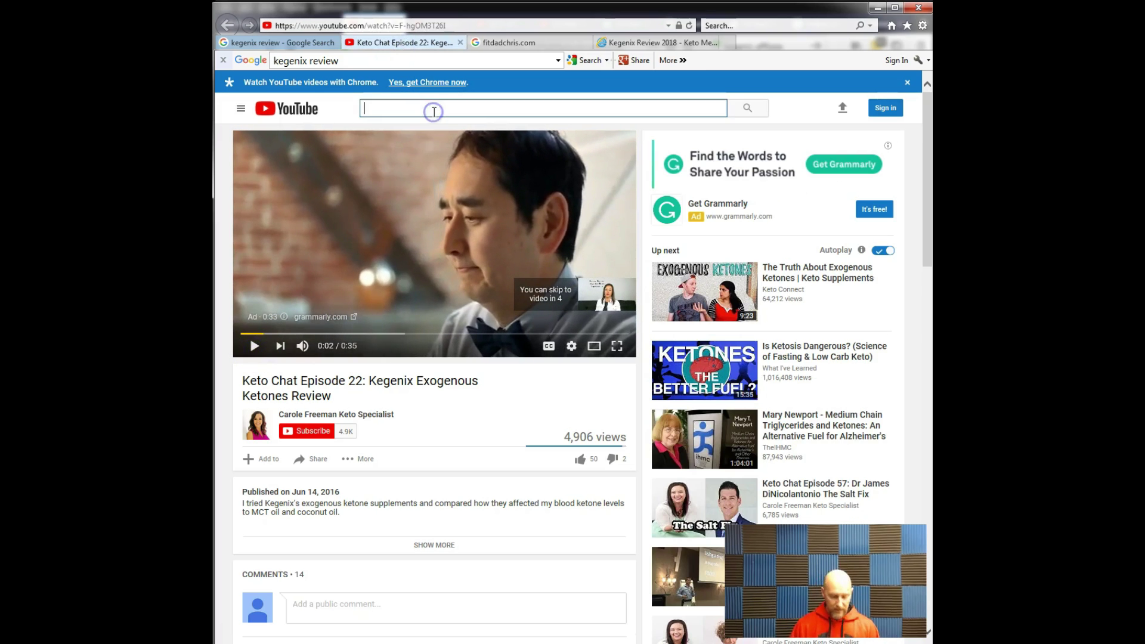
{"action": "type", "text": "ke"}
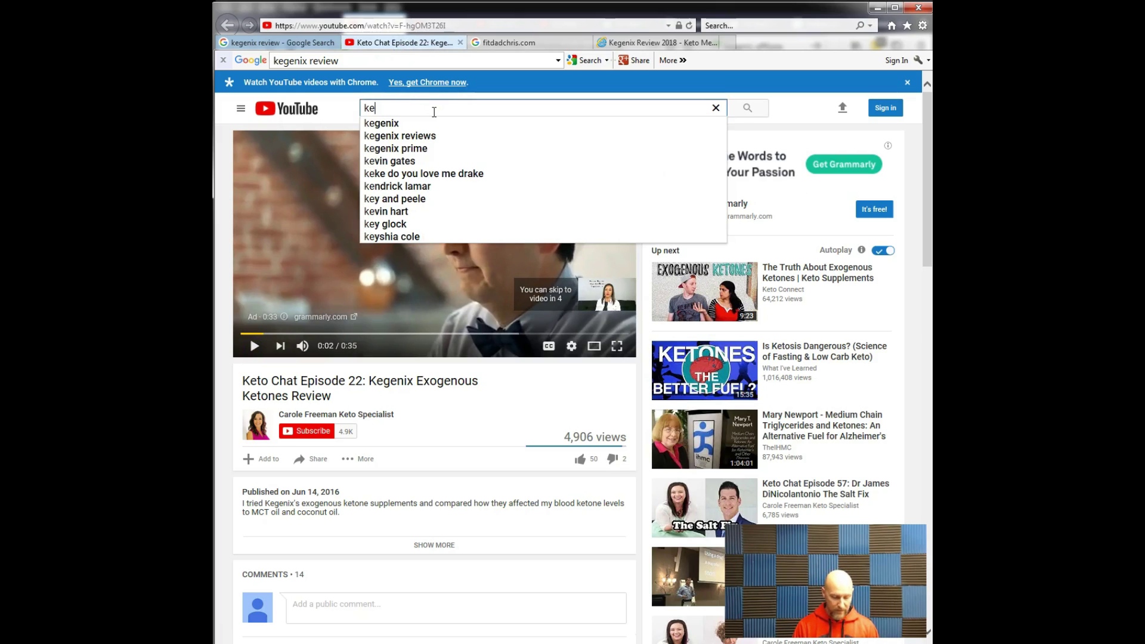
{"action": "type", "text": "genix "}
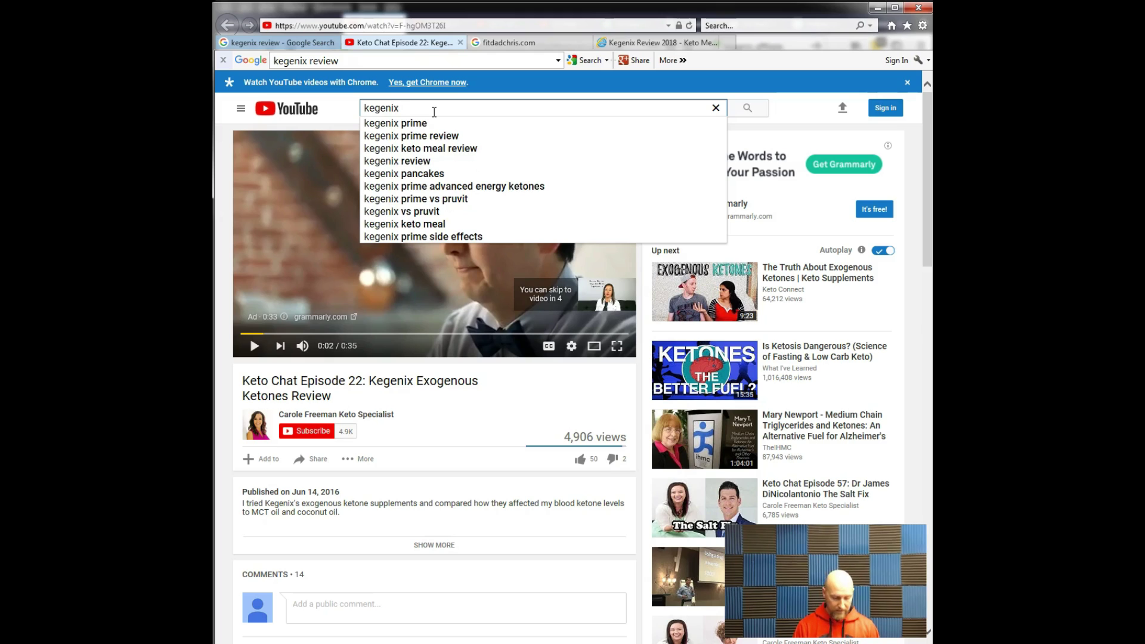
{"action": "type", "text": "review"}
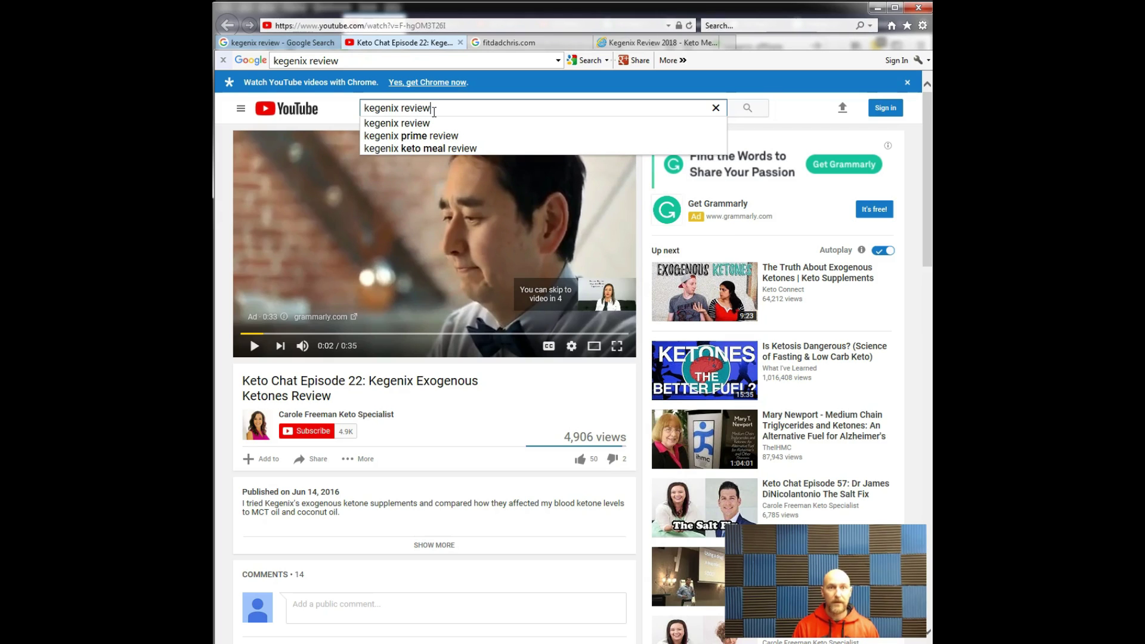
{"action": "key", "text": "Return"}
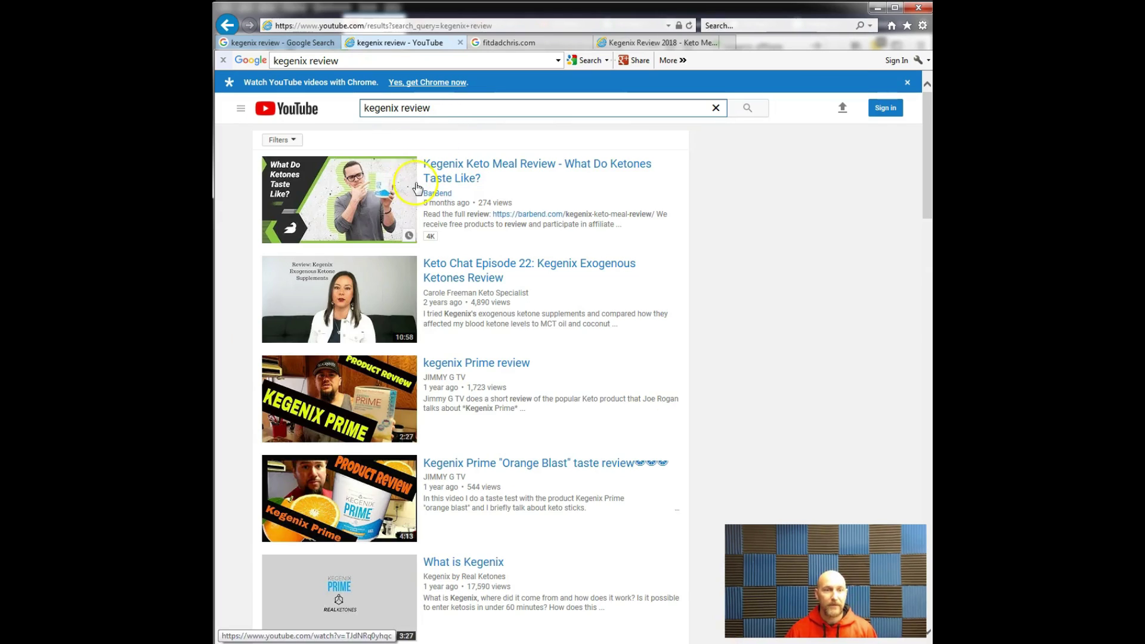
- Look through the YouTube results for where the FitDadChris Kegenix videos rank, then return to the start of the list
{"action": "scroll", "coordinate": [417, 188], "scroll_direction": "down", "scroll_amount": 4}
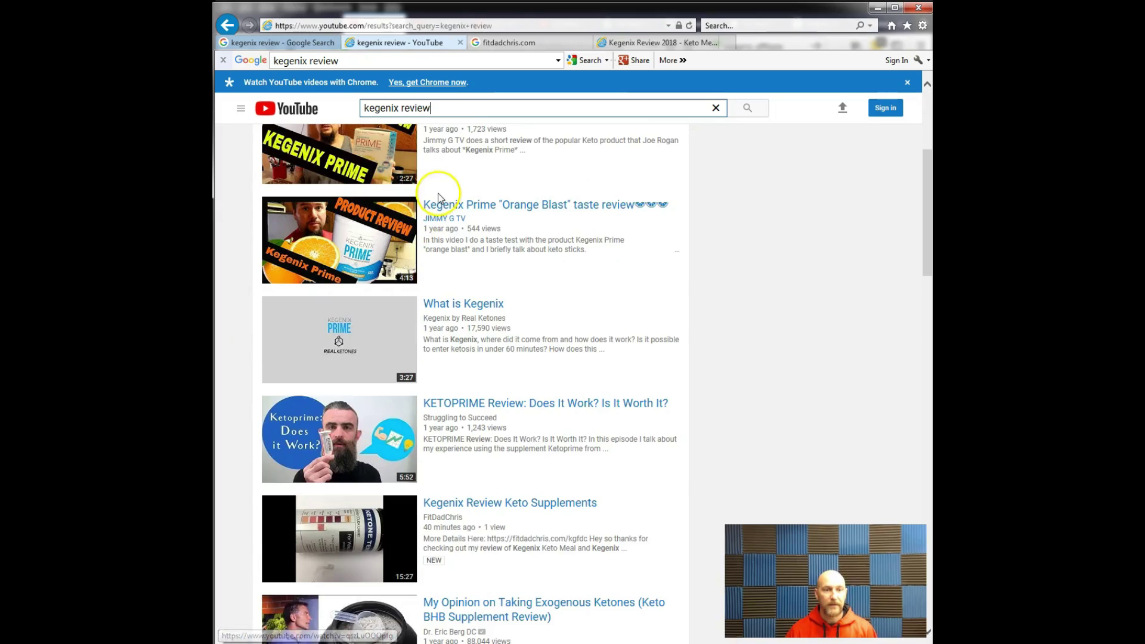
{"action": "scroll", "coordinate": [440, 197], "scroll_direction": "down", "scroll_amount": 1}
{"action": "scroll", "coordinate": [421, 328], "scroll_direction": "down", "scroll_amount": 3}
{"action": "scroll", "coordinate": [420, 328], "scroll_direction": "down", "scroll_amount": 10}
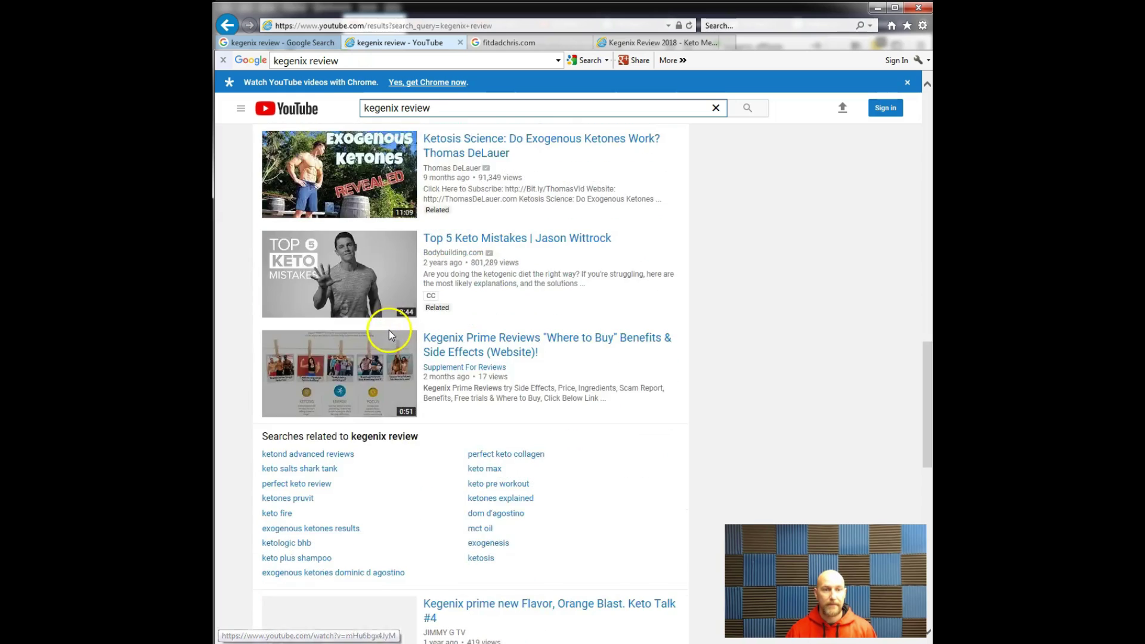
{"action": "scroll", "coordinate": [389, 334], "scroll_direction": "down", "scroll_amount": 10}
{"action": "scroll", "coordinate": [374, 340], "scroll_direction": "up", "scroll_amount": 17}
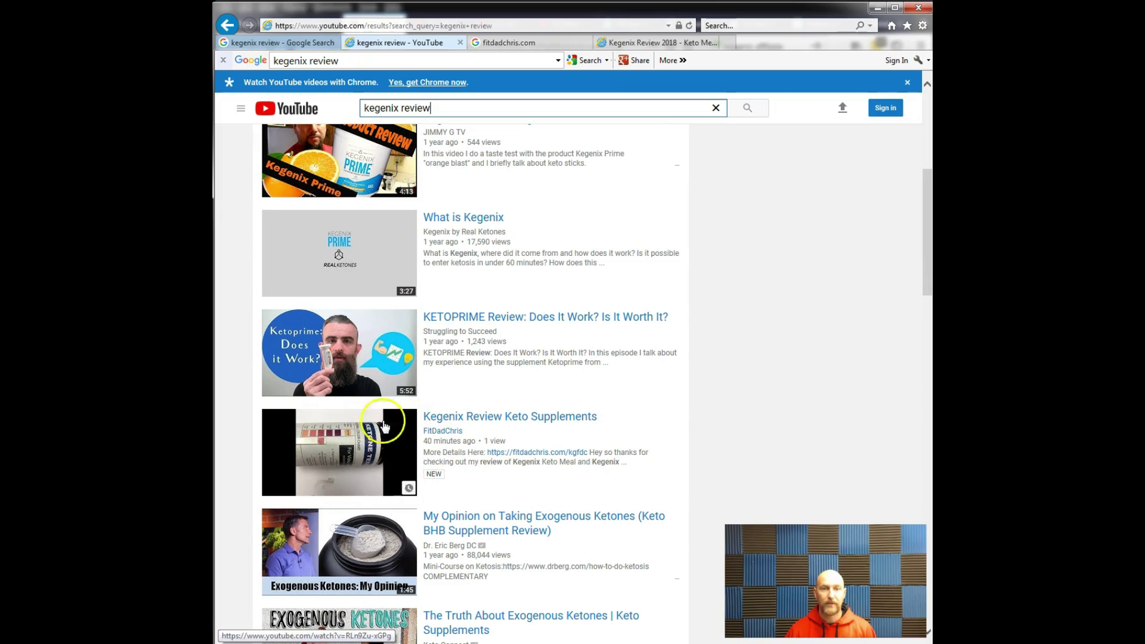
{"action": "scroll", "coordinate": [323, 451], "scroll_direction": "up", "scroll_amount": 5}
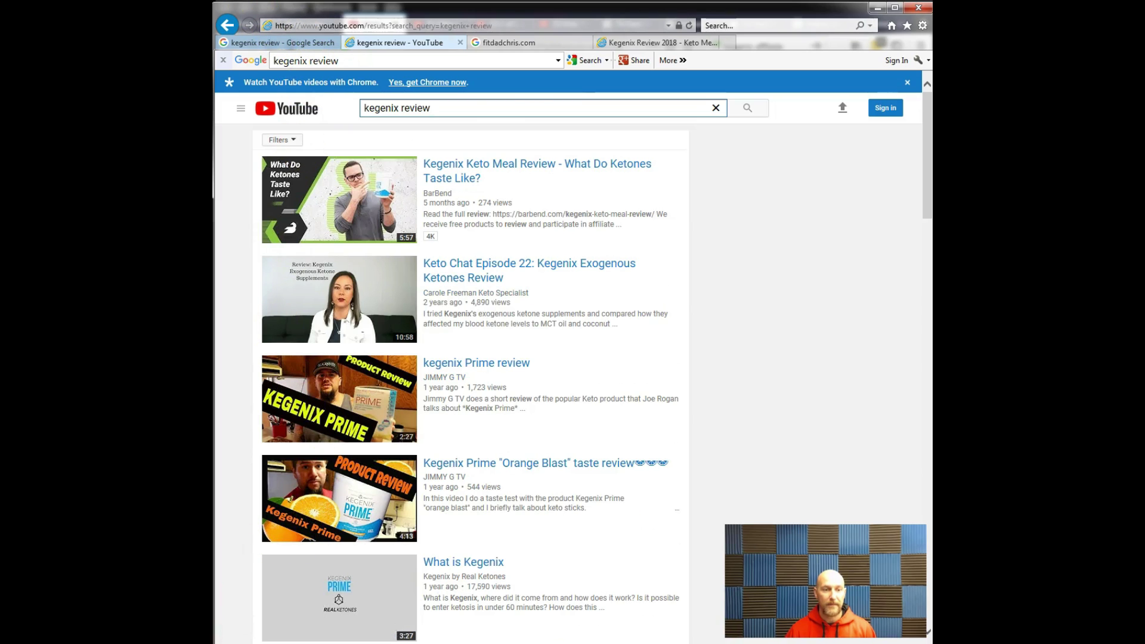
- Compare the YouTube results with the Google results for "kegenix review" and return to the Google results, dismissing the search suggestions
{"action": "left_click", "coordinate": [278, 43]}
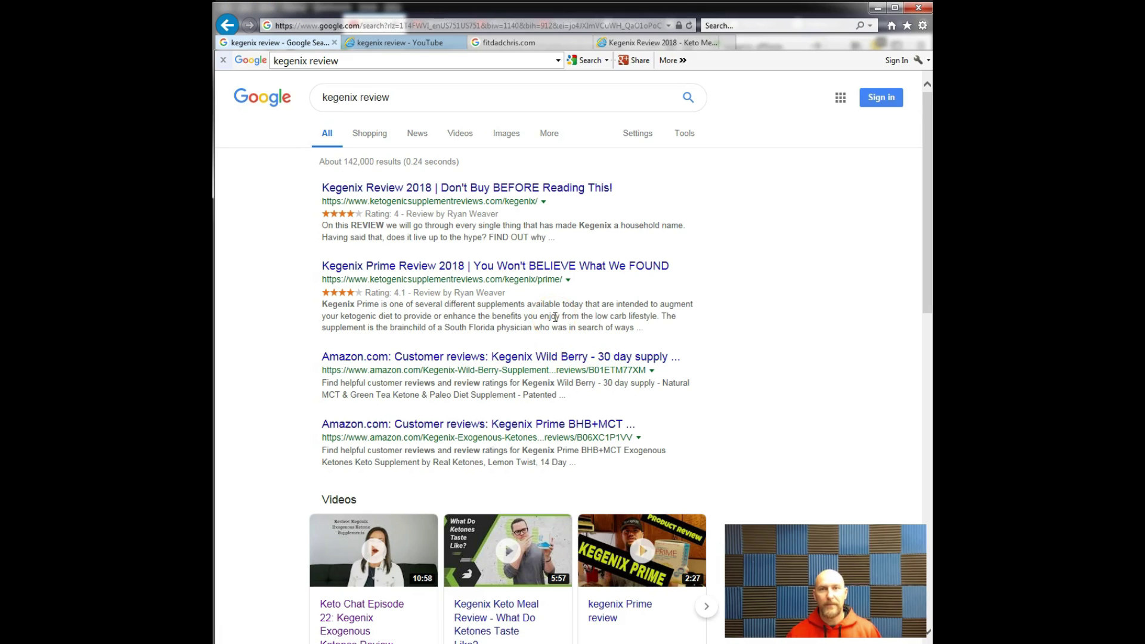
{"action": "left_click", "coordinate": [418, 46]}
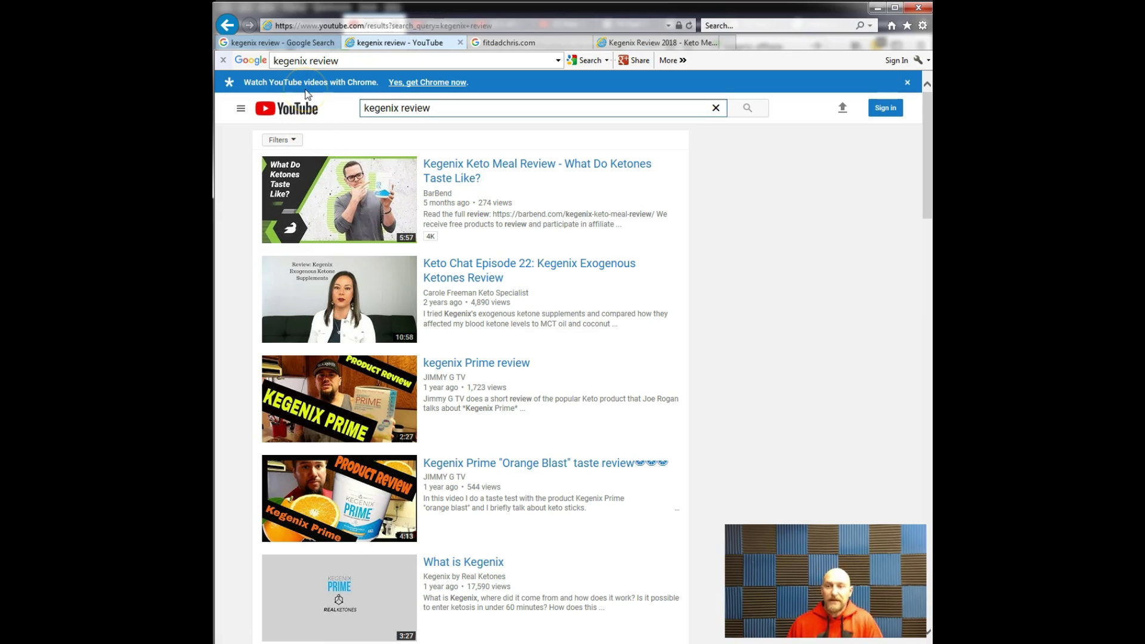
{"action": "left_click", "coordinate": [276, 42]}
{"action": "left_click", "coordinate": [382, 109]}
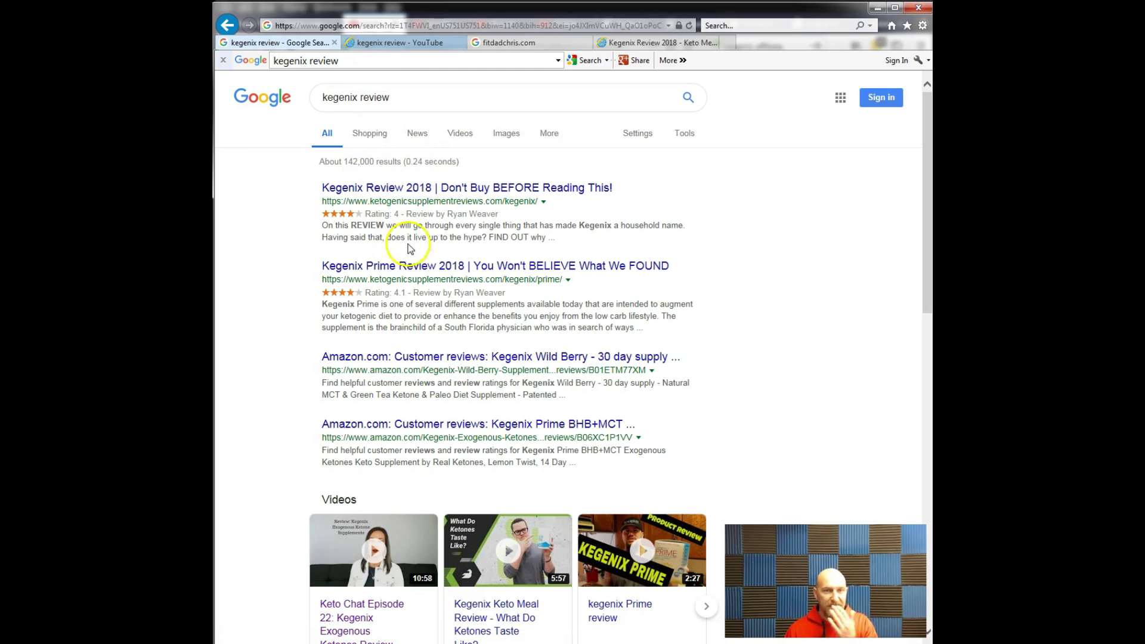
{"action": "left_click", "coordinate": [409, 99]}
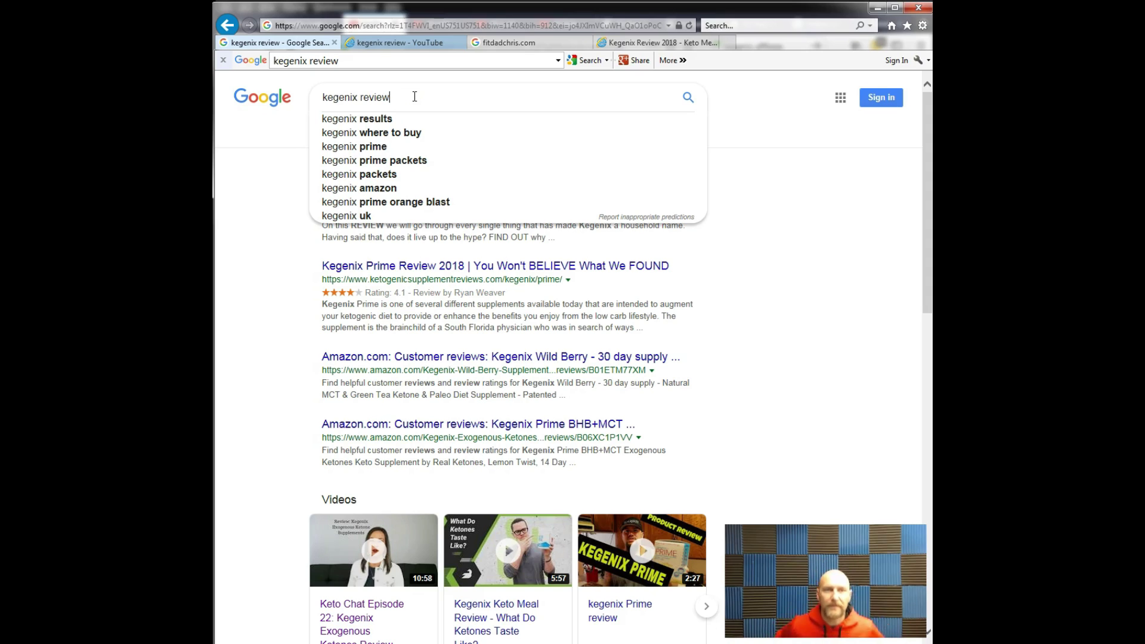
{"action": "left_click", "coordinate": [306, 315]}
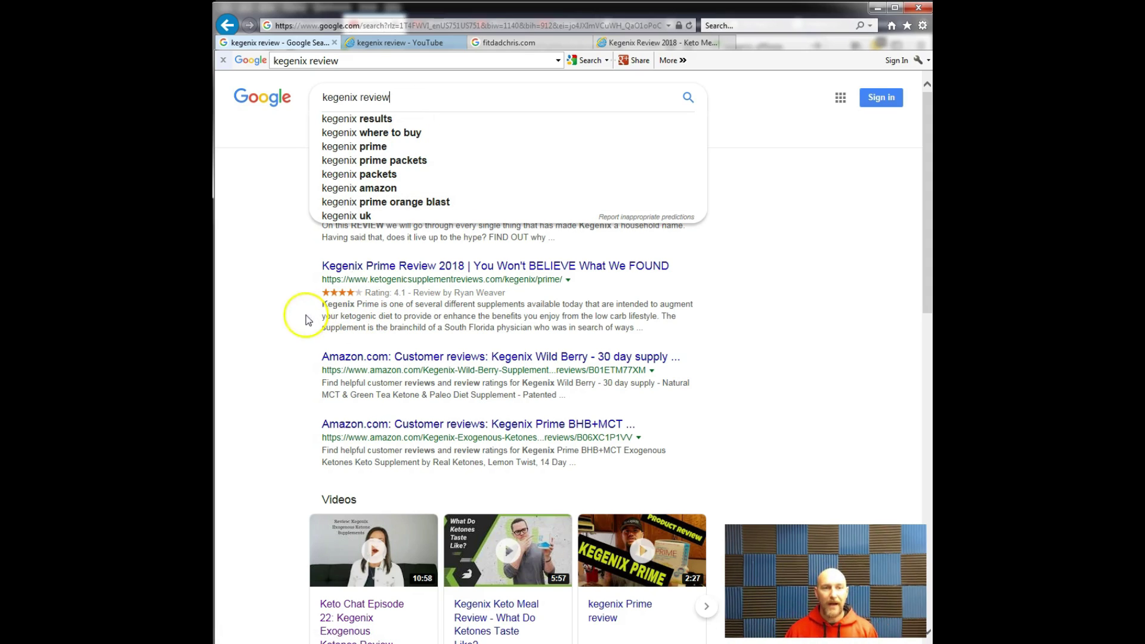
{"action": "left_click", "coordinate": [461, 134]}
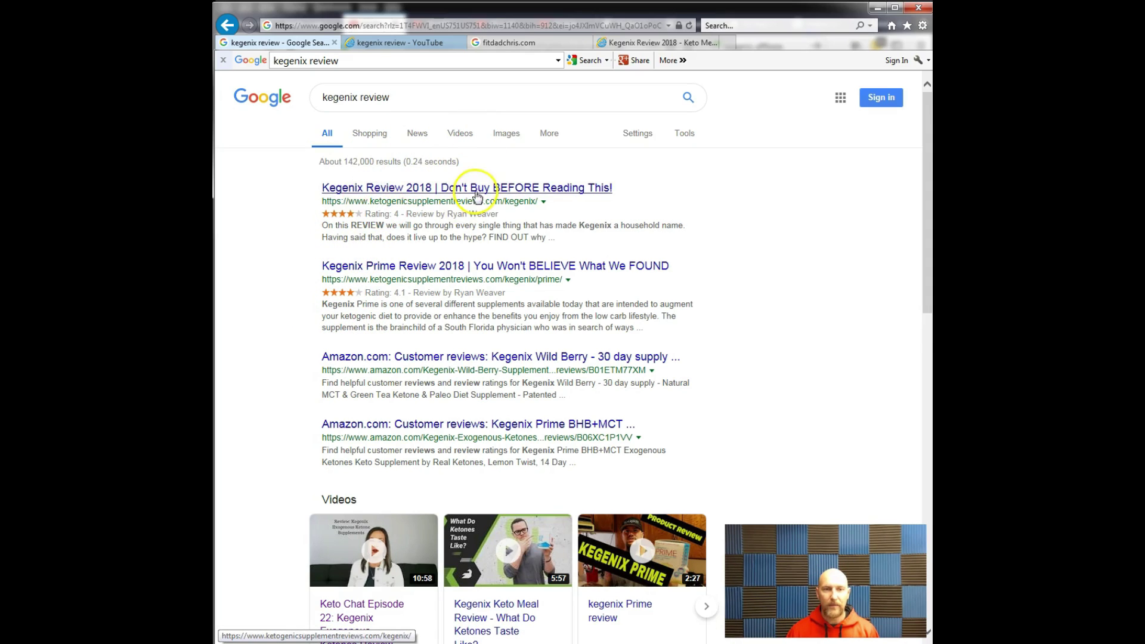
- Look through the first two pages of Google results for "kegenix review" for the FitDadChris post and videos
{"action": "scroll", "coordinate": [454, 239], "scroll_direction": "down", "scroll_amount": 2}
{"action": "scroll", "coordinate": [441, 250], "scroll_direction": "down", "scroll_amount": 2}
{"action": "scroll", "coordinate": [376, 263], "scroll_direction": "up", "scroll_amount": 4}
{"action": "scroll", "coordinate": [409, 289], "scroll_direction": "down", "scroll_amount": 6}
{"action": "scroll", "coordinate": [416, 284], "scroll_direction": "down", "scroll_amount": 10}
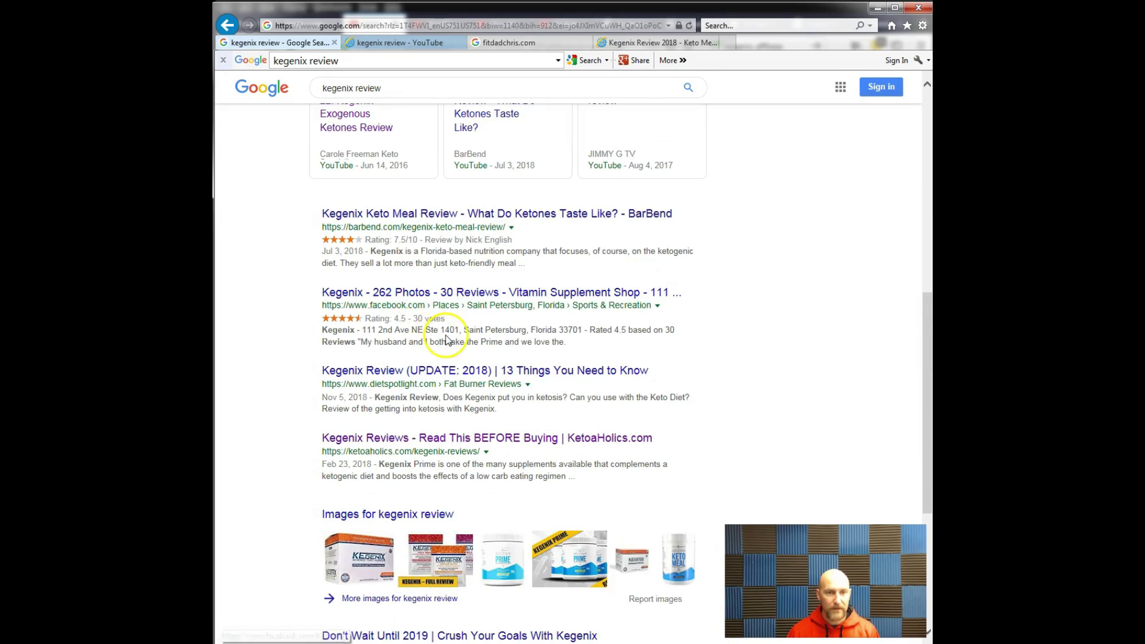
{"action": "scroll", "coordinate": [421, 418], "scroll_direction": "down", "scroll_amount": 1}
{"action": "left_click", "coordinate": [594, 560]}
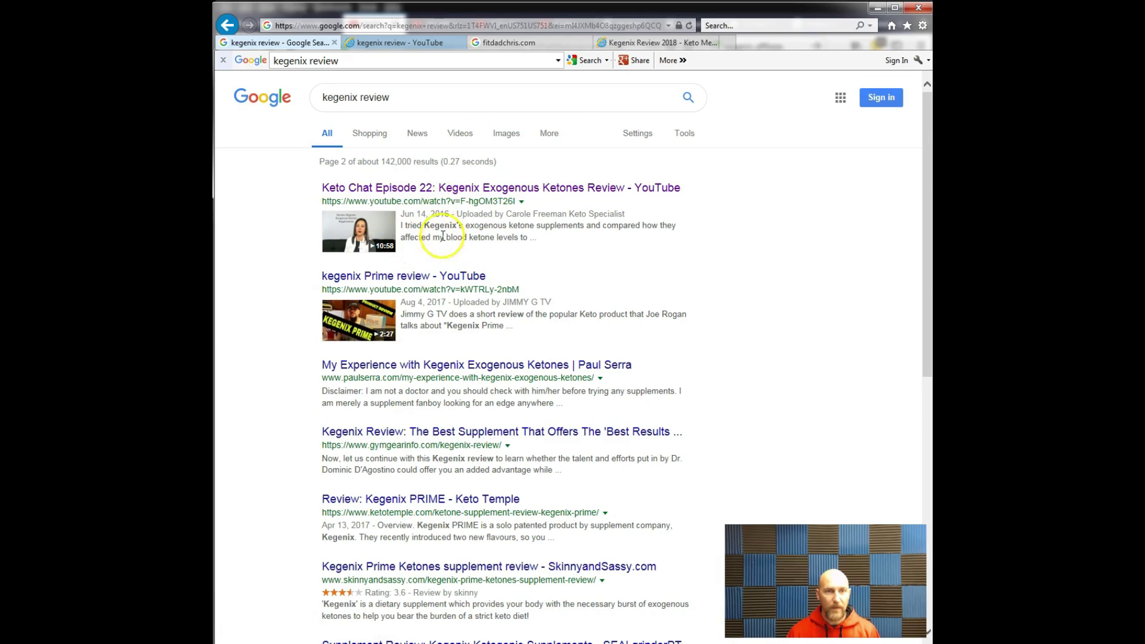
{"action": "scroll", "coordinate": [441, 286], "scroll_direction": "down", "scroll_amount": 2}
{"action": "scroll", "coordinate": [445, 300], "scroll_direction": "down", "scroll_amount": 5}
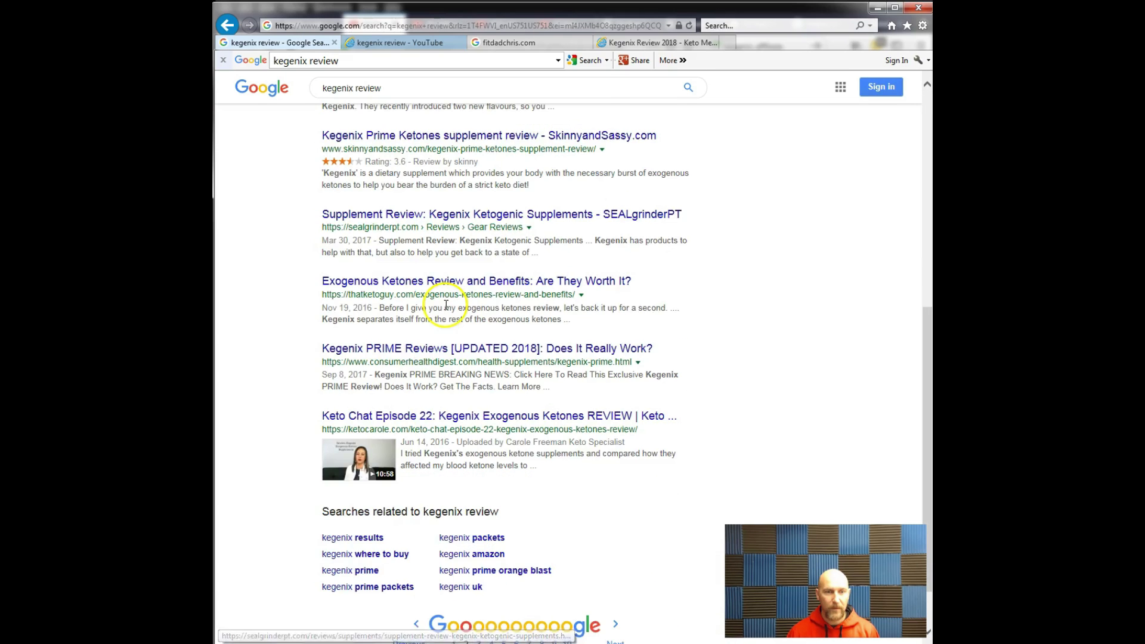
{"action": "scroll", "coordinate": [446, 334], "scroll_direction": "up", "scroll_amount": 8}
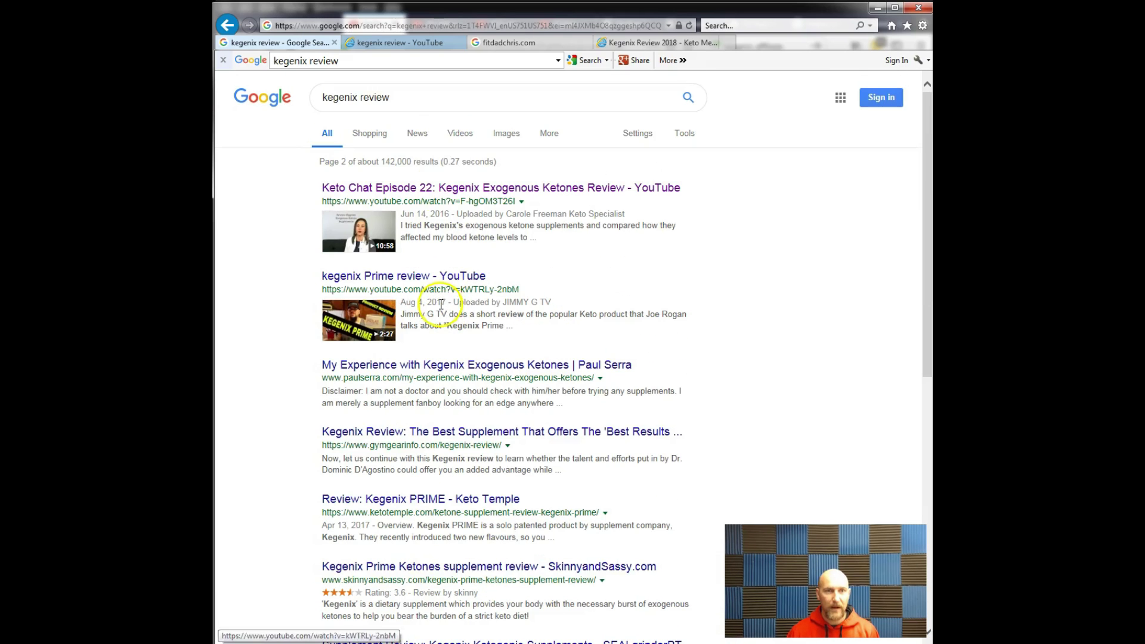
- Search Google for "kegenix review 2018", look over the first page of results and go on to page 2
{"action": "left_click", "coordinate": [437, 94]}
{"action": "type", "text": "2018"}
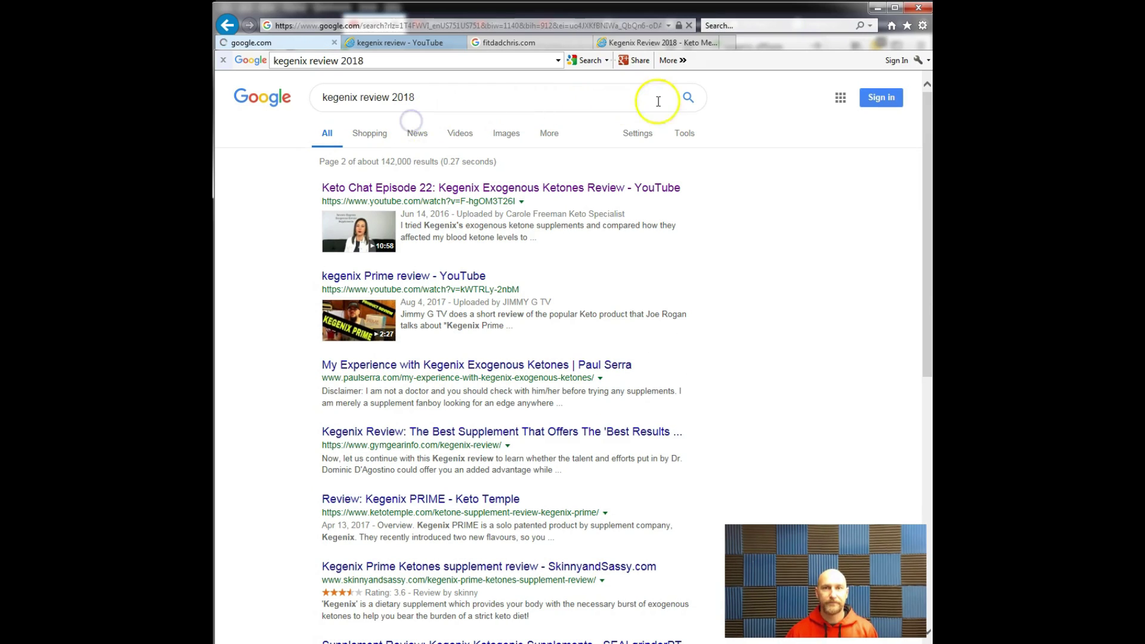
{"action": "left_click", "coordinate": [697, 104]}
{"action": "left_click", "coordinate": [693, 104]}
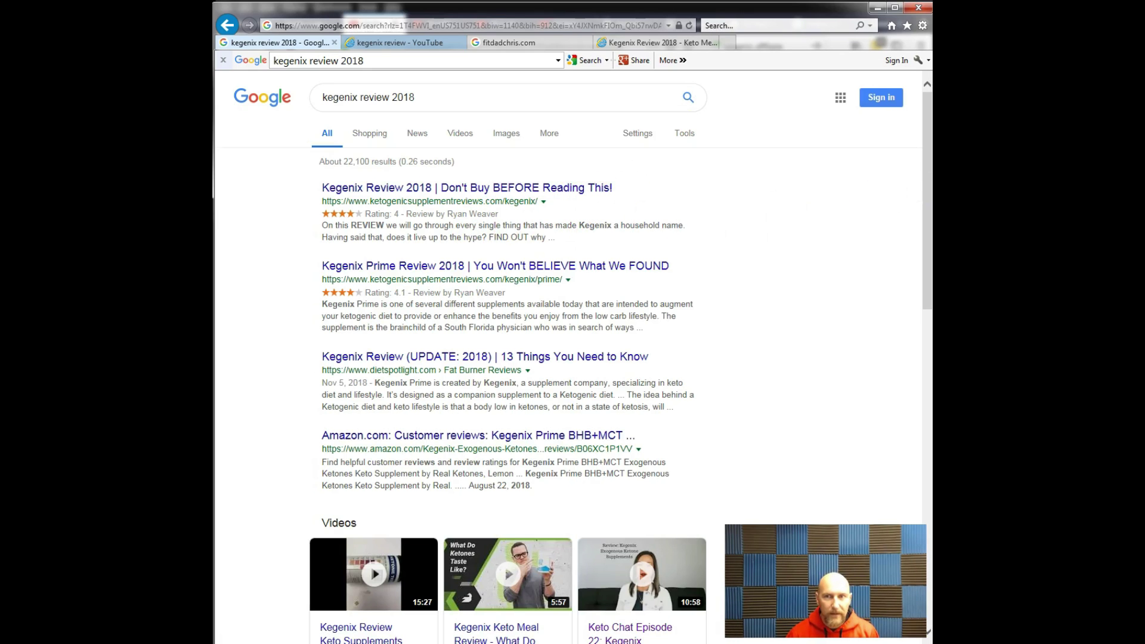
{"action": "left_click_drag", "start_coordinate": [928, 167], "coordinate": [927, 477]}
{"action": "left_click", "coordinate": [596, 583]}
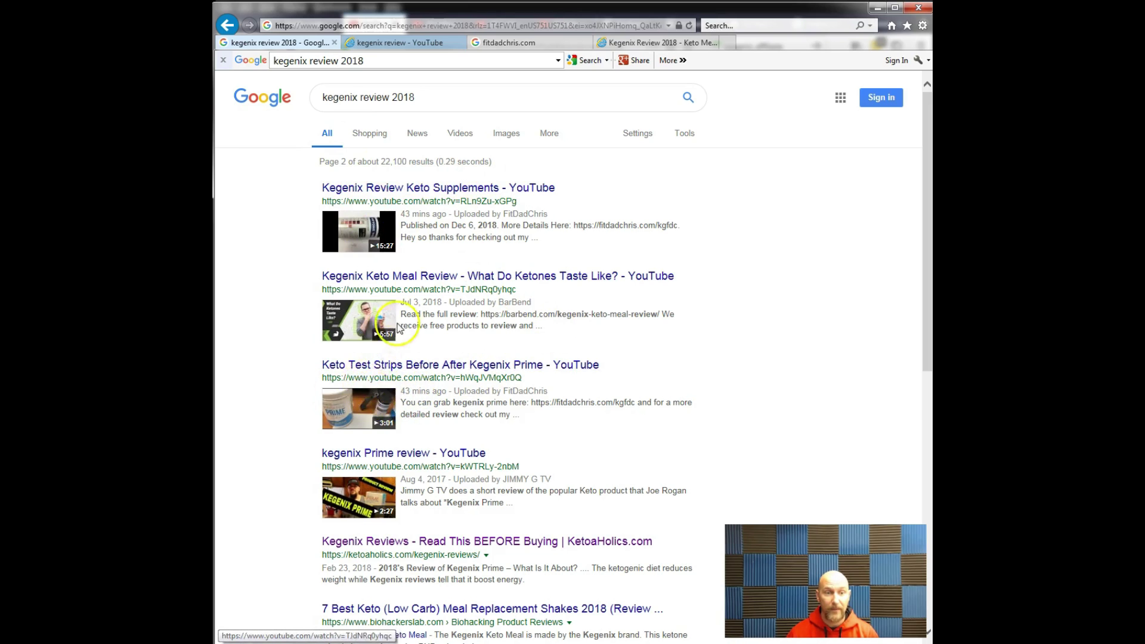
- Check pages 2 and 3 of the "kegenix review 2018" results for the FitDadChris post and continue to page 4
{"action": "scroll", "coordinate": [398, 329], "scroll_direction": "down", "scroll_amount": 3}
{"action": "scroll", "coordinate": [401, 287], "scroll_direction": "down", "scroll_amount": 2}
{"action": "scroll", "coordinate": [403, 274], "scroll_direction": "down", "scroll_amount": 3}
{"action": "left_click", "coordinate": [606, 576]}
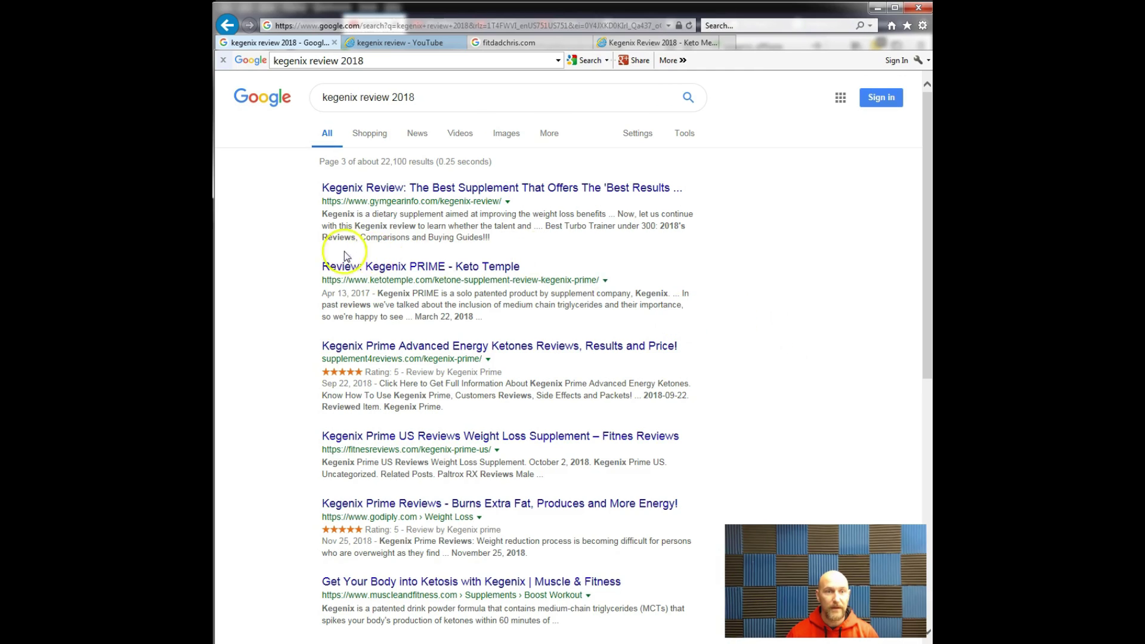
{"action": "scroll", "coordinate": [449, 259], "scroll_direction": "down", "scroll_amount": 1}
{"action": "scroll", "coordinate": [446, 249], "scroll_direction": "down", "scroll_amount": 4}
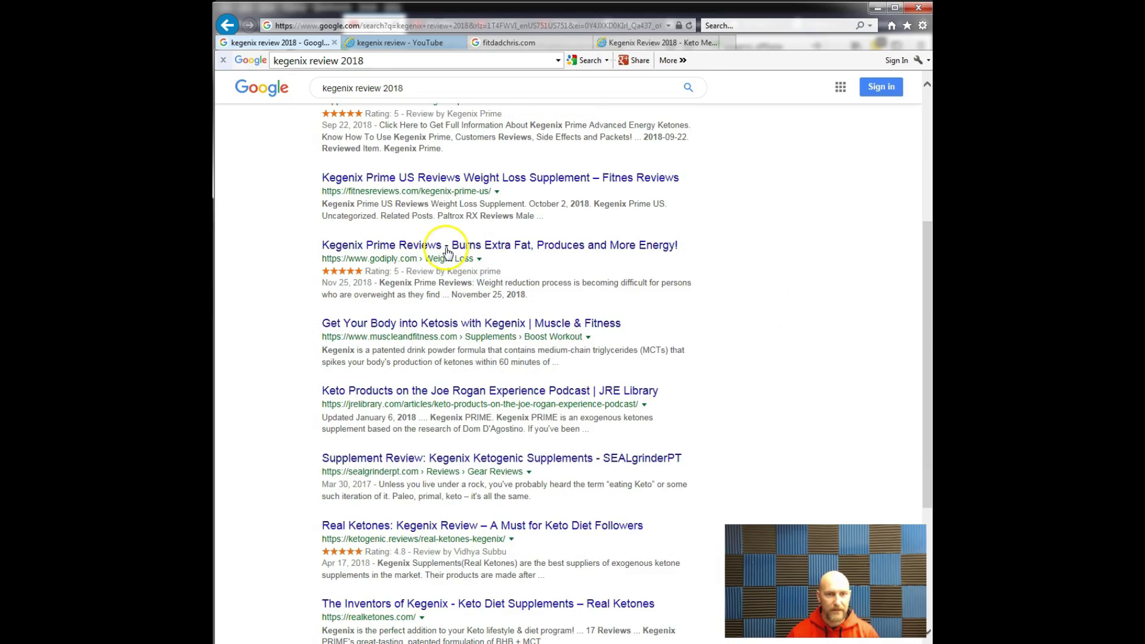
{"action": "scroll", "coordinate": [443, 247], "scroll_direction": "down", "scroll_amount": 1}
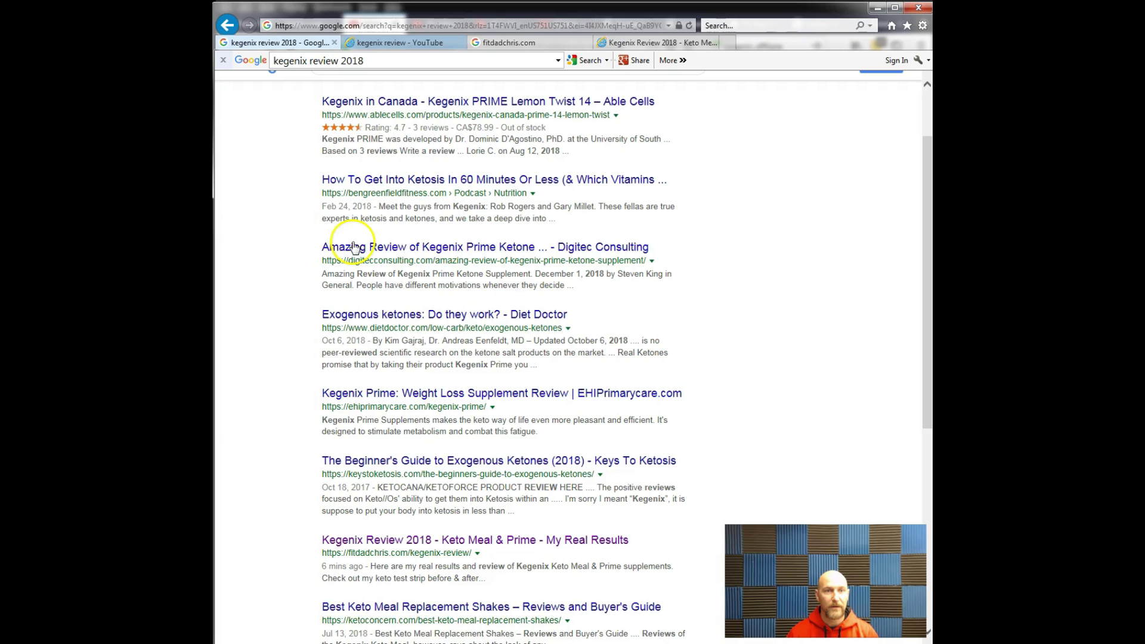
- Examine the position of the fitdadchris.com/kegenix-review listing on results page 4 and highlight the listing's age
{"action": "scroll", "coordinate": [375, 295], "scroll_direction": "down", "scroll_amount": 3}
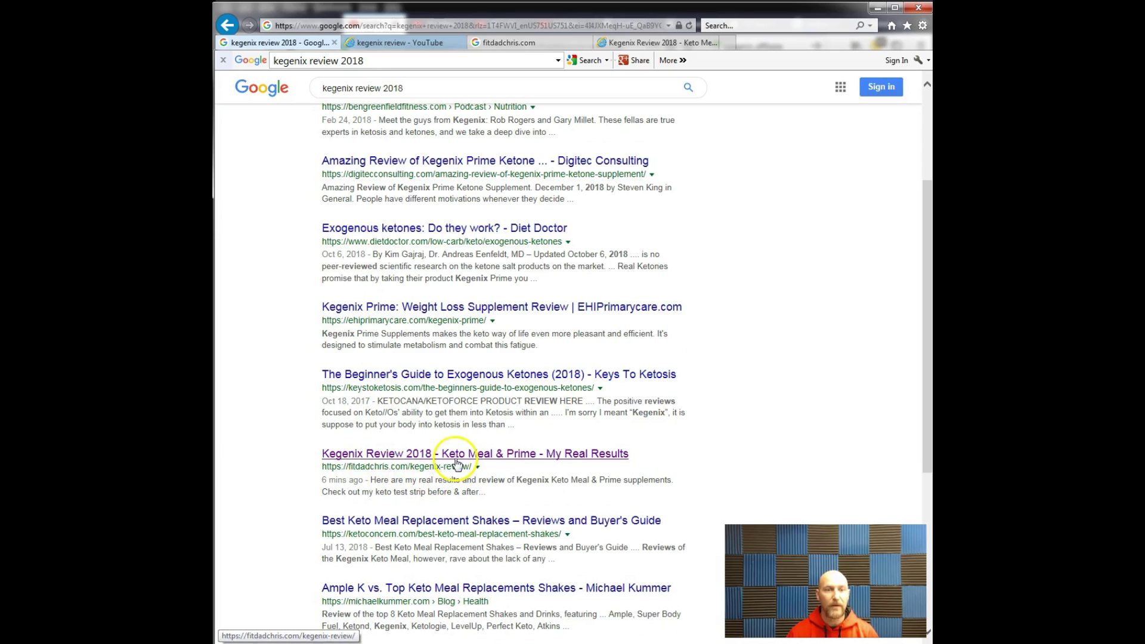
{"action": "scroll", "coordinate": [369, 465], "scroll_direction": "down", "scroll_amount": 1}
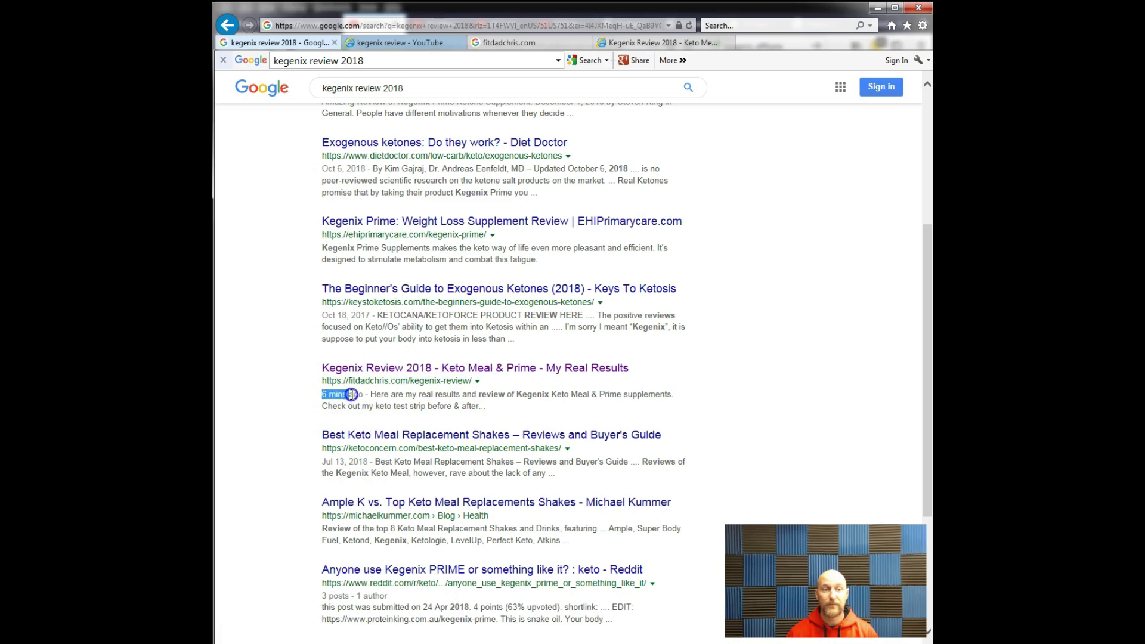
{"action": "left_click_drag", "start_coordinate": [359, 394], "coordinate": [365, 395]}
{"action": "scroll", "coordinate": [365, 395], "scroll_direction": "down", "scroll_amount": 3}
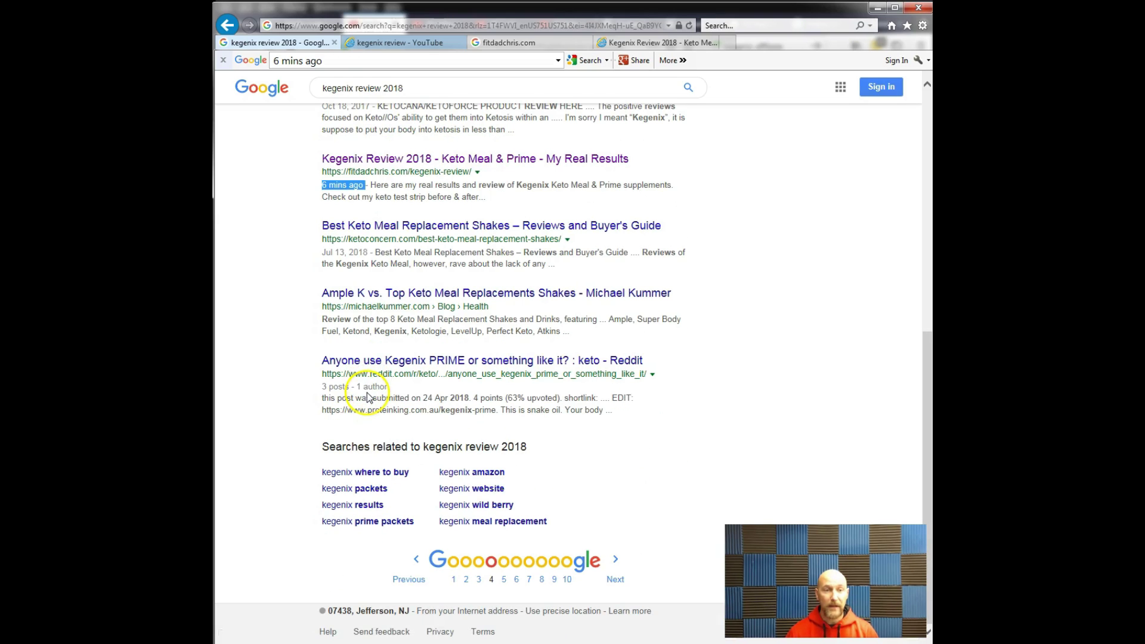
{"action": "scroll", "coordinate": [368, 396], "scroll_direction": "up", "scroll_amount": 1}
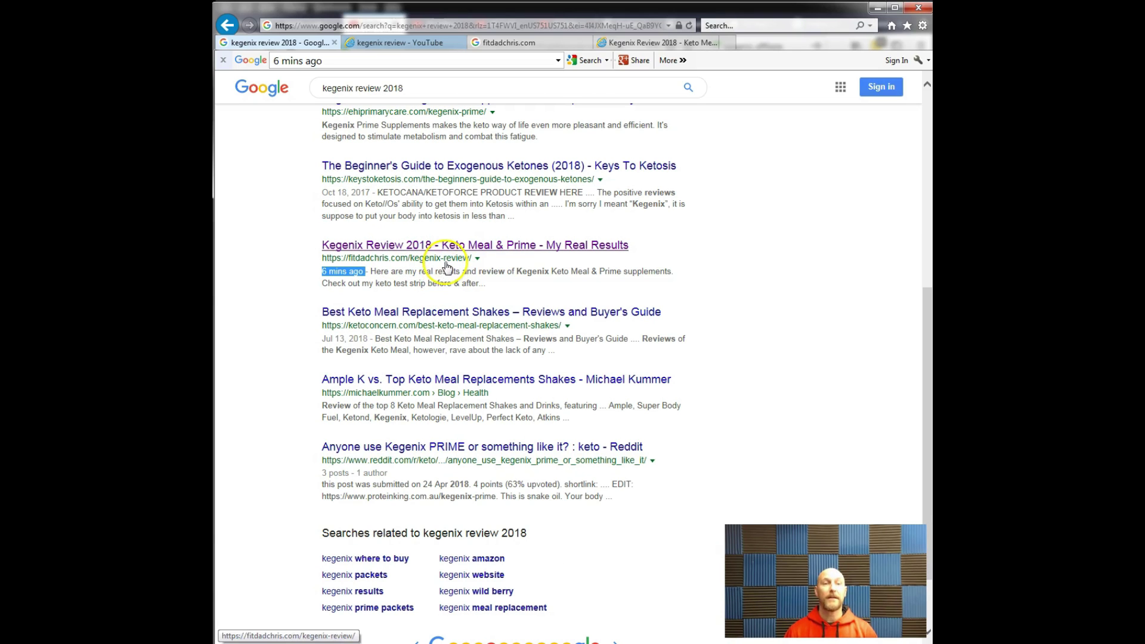
{"action": "scroll", "coordinate": [414, 287], "scroll_direction": "up", "scroll_amount": 1}
{"action": "scroll", "coordinate": [415, 286], "scroll_direction": "up", "scroll_amount": 1}
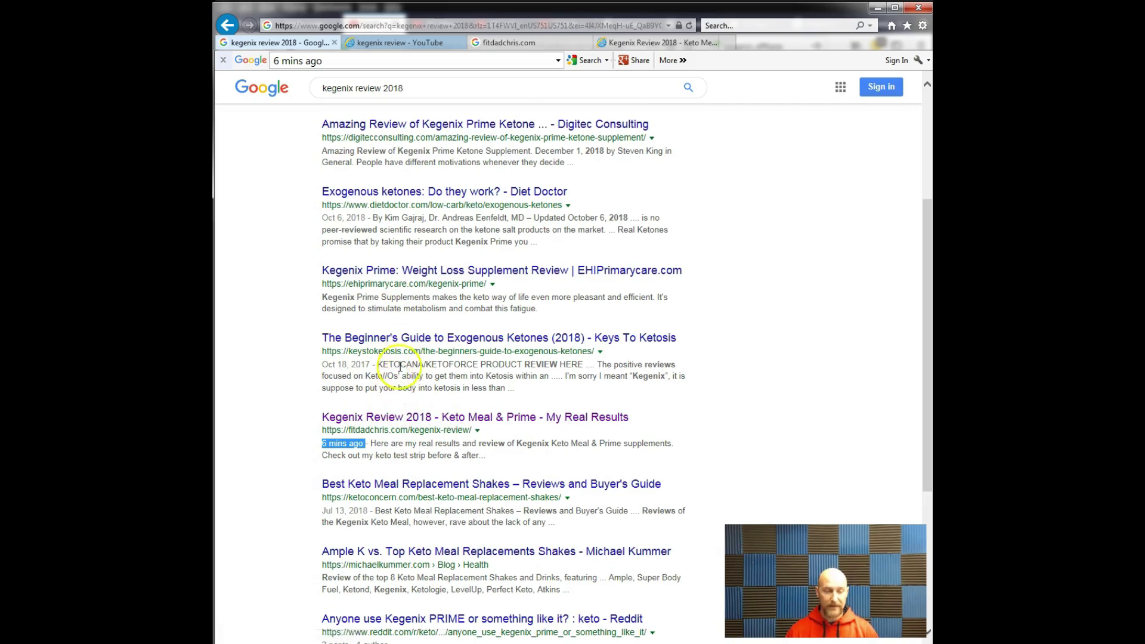
- Switch to the Notepad checklist, highlight the Facebook boost, interlinking and comment-link items in turn, and minimise the window
{"action": "key", "text": "alt+Tab"}
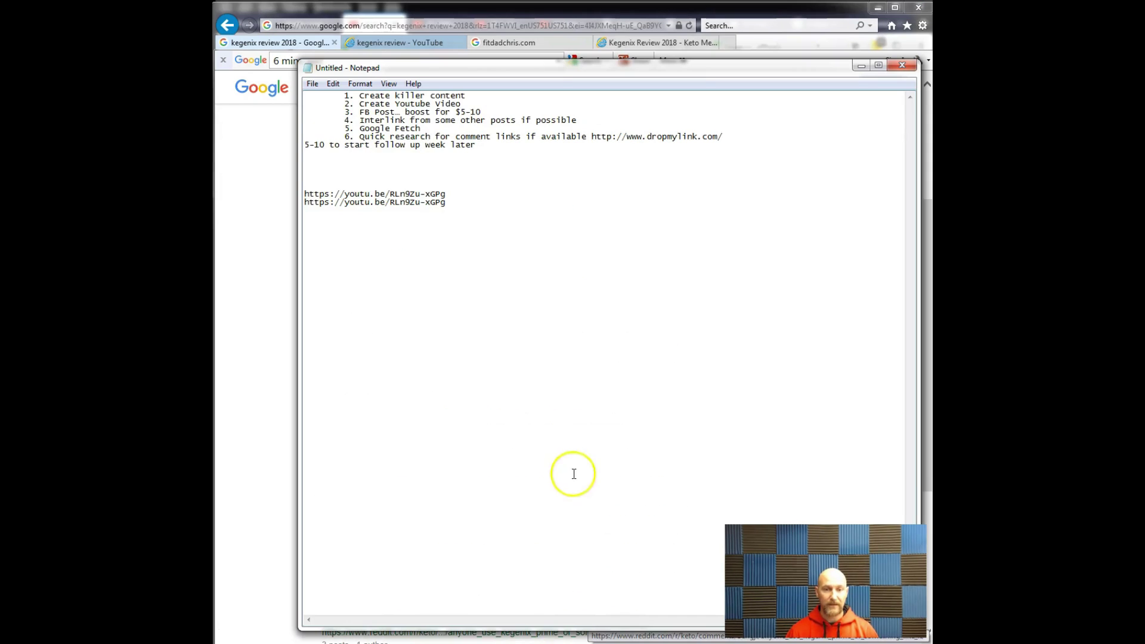
{"action": "left_click_drag", "start_coordinate": [396, 136], "coordinate": [489, 112]}
{"action": "left_click", "coordinate": [357, 109]}
{"action": "left_click", "coordinate": [500, 111]}
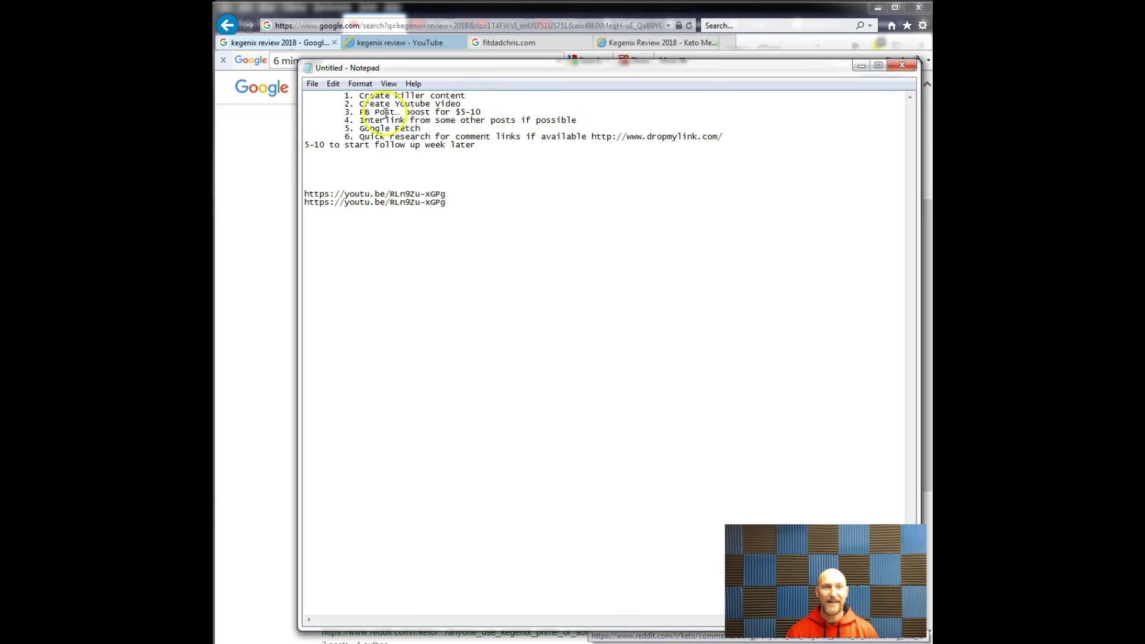
{"action": "left_click_drag", "start_coordinate": [365, 112], "coordinate": [501, 112]}
{"action": "left_click", "coordinate": [501, 111]}
{"action": "left_click_drag", "start_coordinate": [362, 120], "coordinate": [582, 122]}
{"action": "left_click", "coordinate": [583, 123]}
{"action": "left_click_drag", "start_coordinate": [360, 137], "coordinate": [506, 151]}
{"action": "left_click", "coordinate": [507, 150]}
{"action": "left_click", "coordinate": [861, 66]}
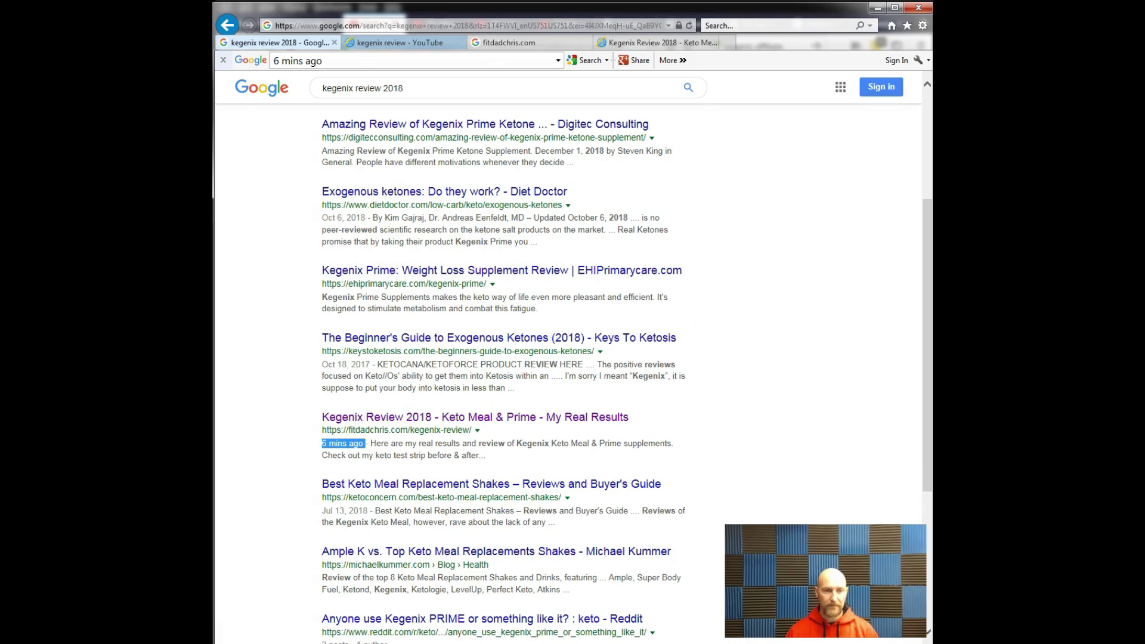
- Switch to the published Kegenix review post in Firefox and close the Fit Father 30X pop-up covering it
{"action": "key", "text": "alt+Tab"}
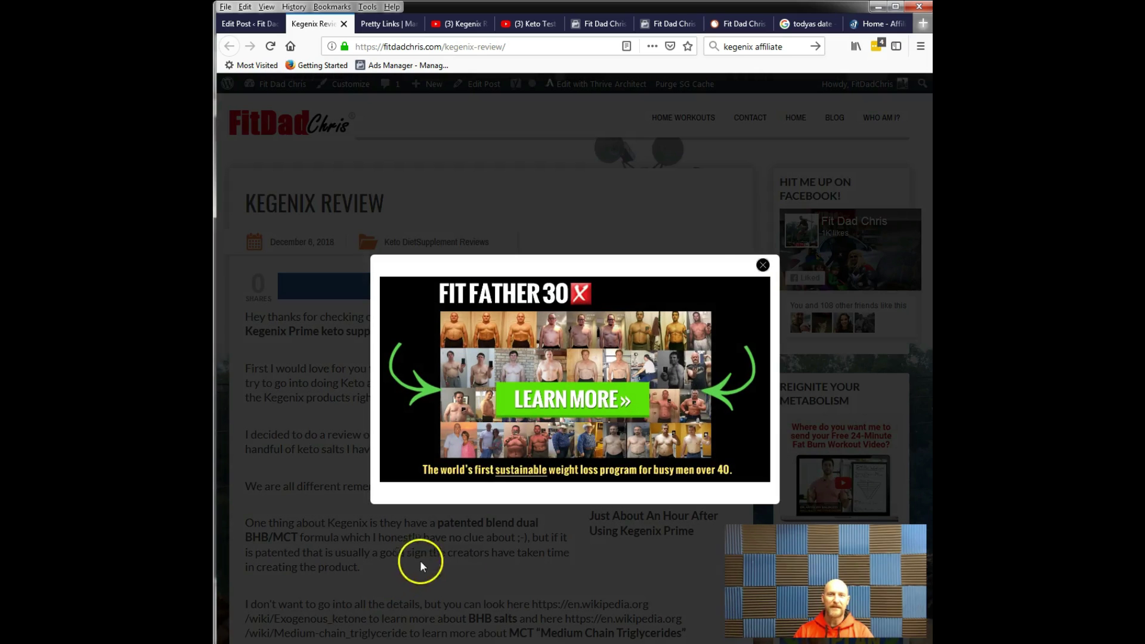
{"action": "left_click", "coordinate": [765, 265]}
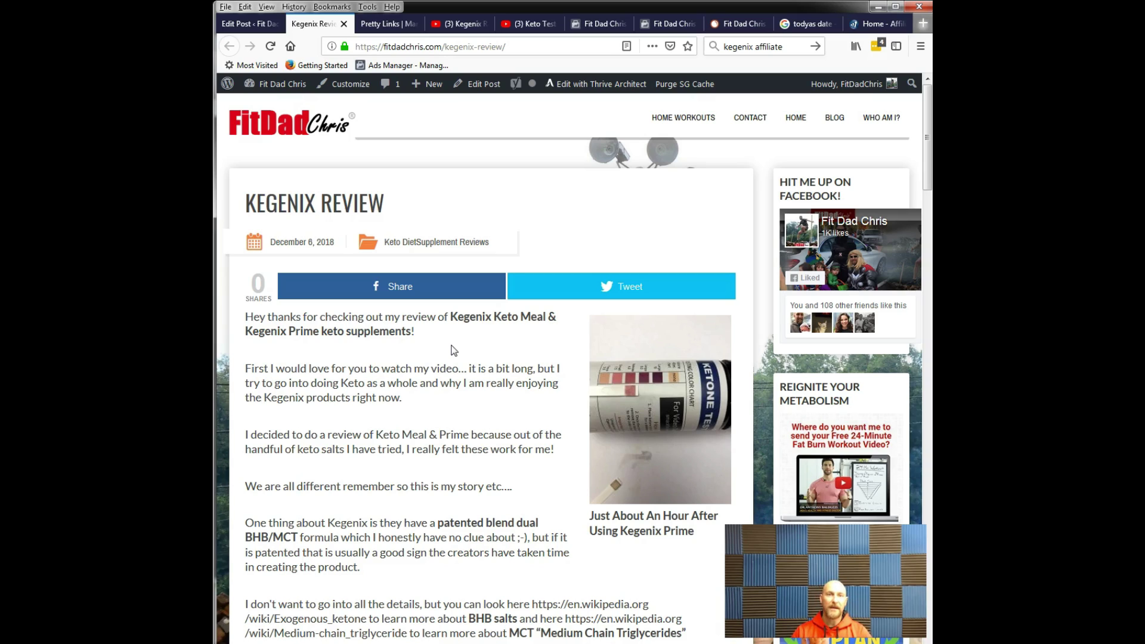
- Switch to the Internet Explorer window and rerun the Google search for "kegenix review 2018" from the first results page
{"action": "left_click", "coordinate": [463, 30]}
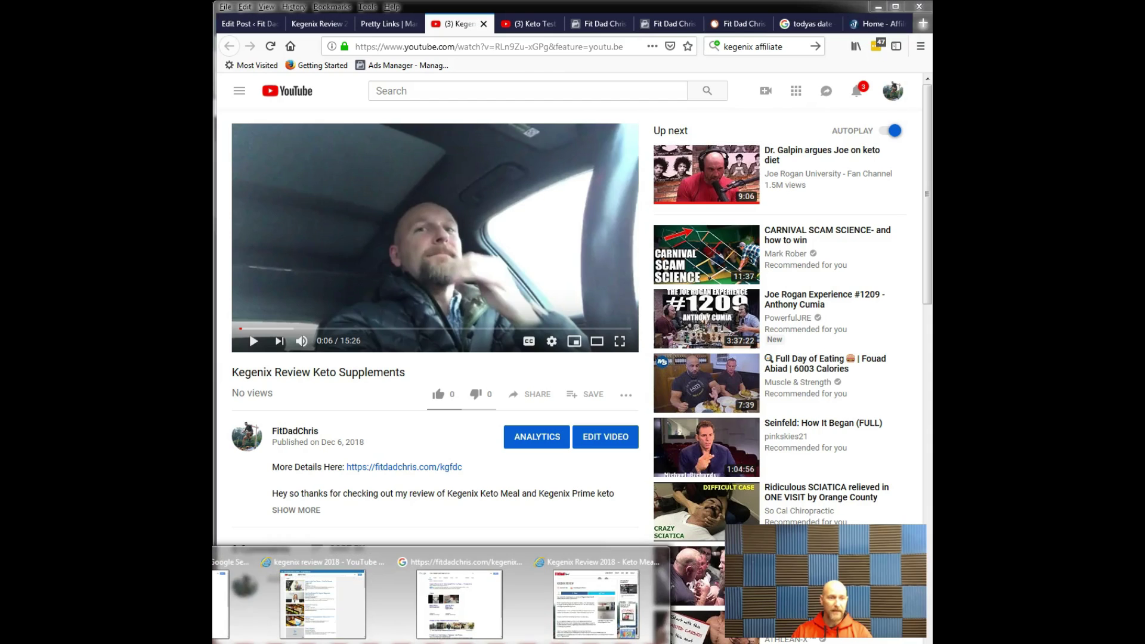
{"action": "left_click", "coordinate": [330, 599]}
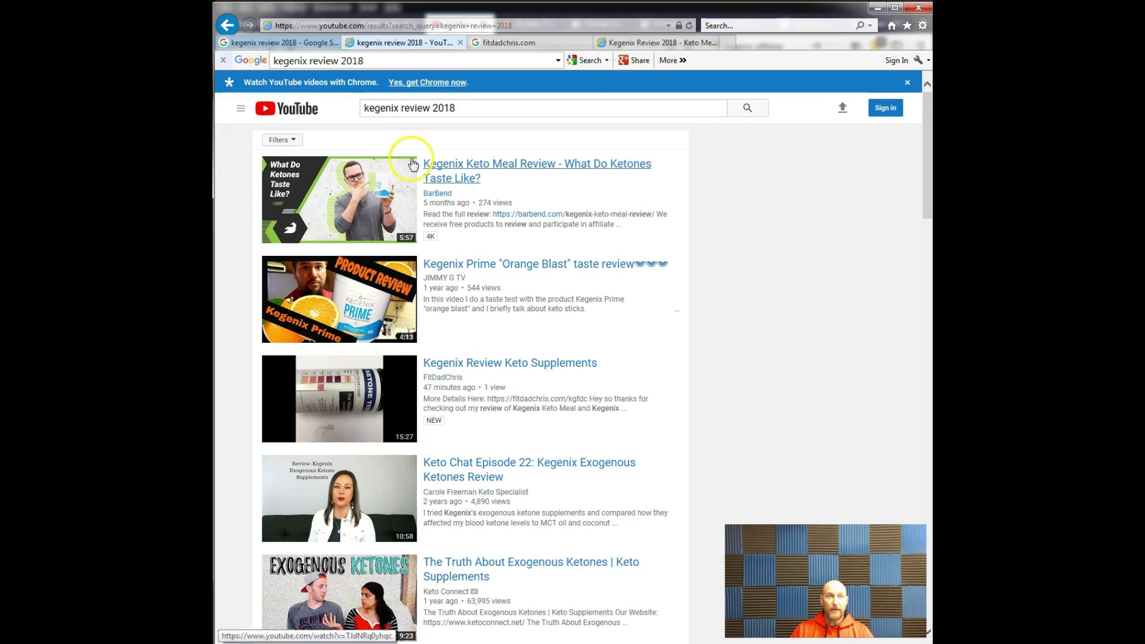
{"action": "left_click", "coordinate": [277, 43]}
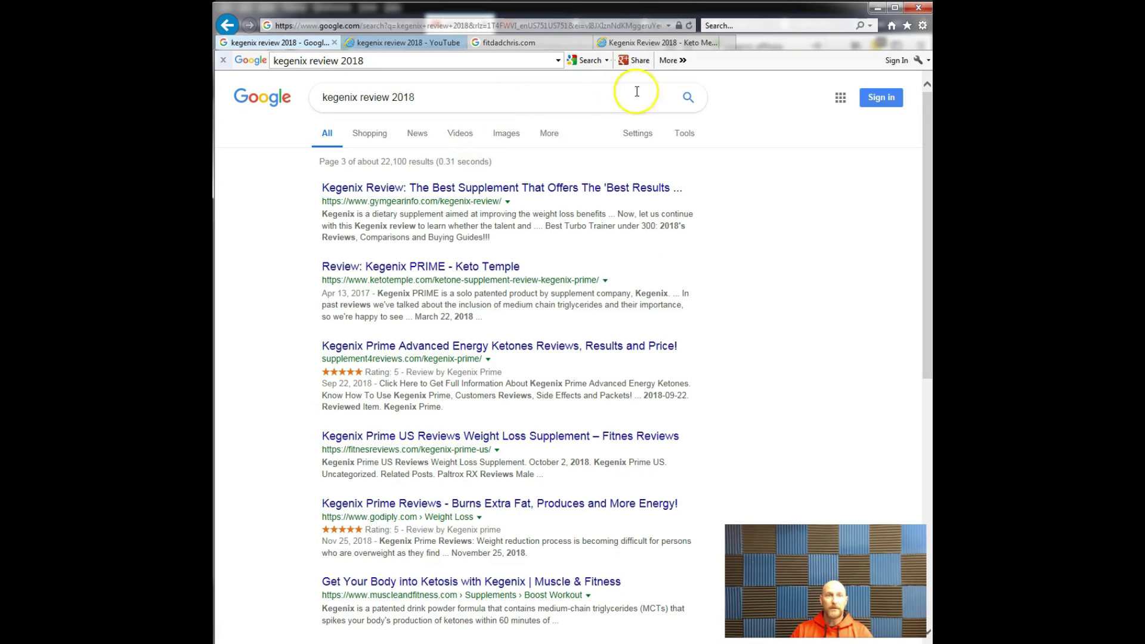
{"action": "left_click", "coordinate": [686, 98]}
{"action": "left_click", "coordinate": [432, 100]}
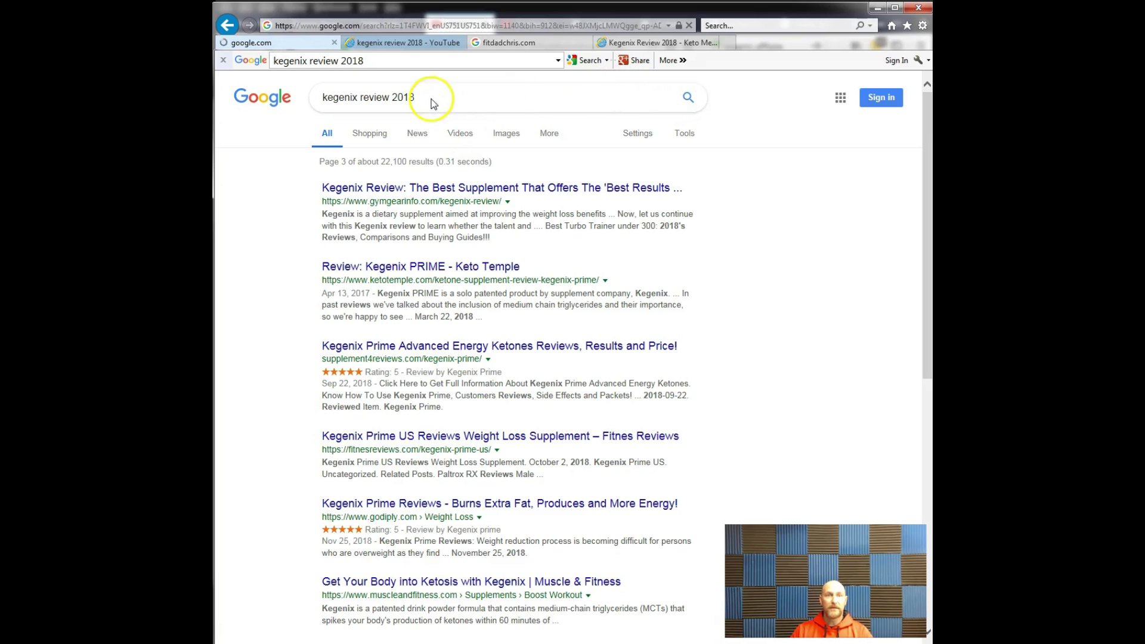
- Examine the first page of Google results and its Videos section for the position of the FitDadChris "Kegenix Review Keto Supplements" video
{"action": "scroll", "coordinate": [289, 233], "scroll_direction": "down", "scroll_amount": 3}
{"action": "scroll", "coordinate": [332, 210], "scroll_direction": "up", "scroll_amount": 2}
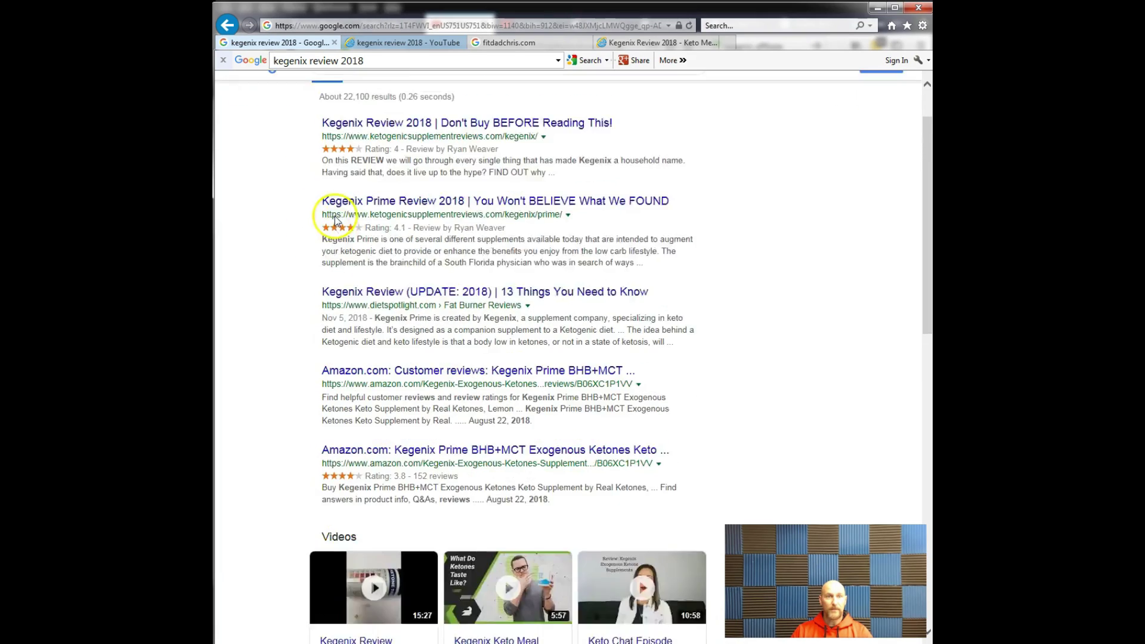
{"action": "scroll", "coordinate": [319, 213], "scroll_direction": "down", "scroll_amount": 2}
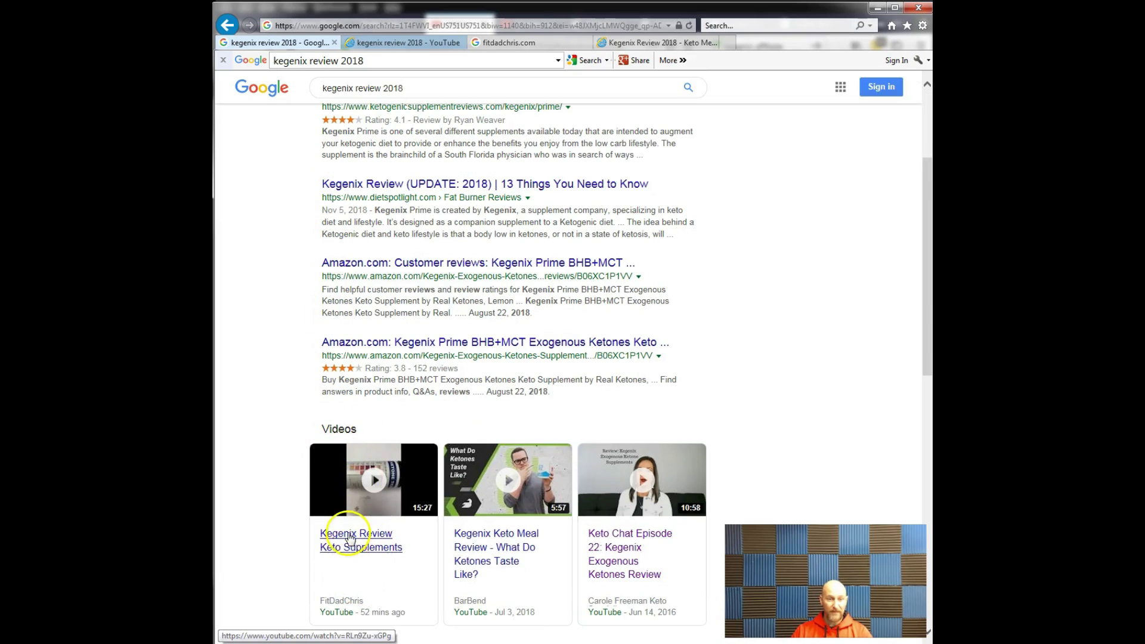
{"action": "scroll", "coordinate": [367, 555], "scroll_direction": "down", "scroll_amount": 3}
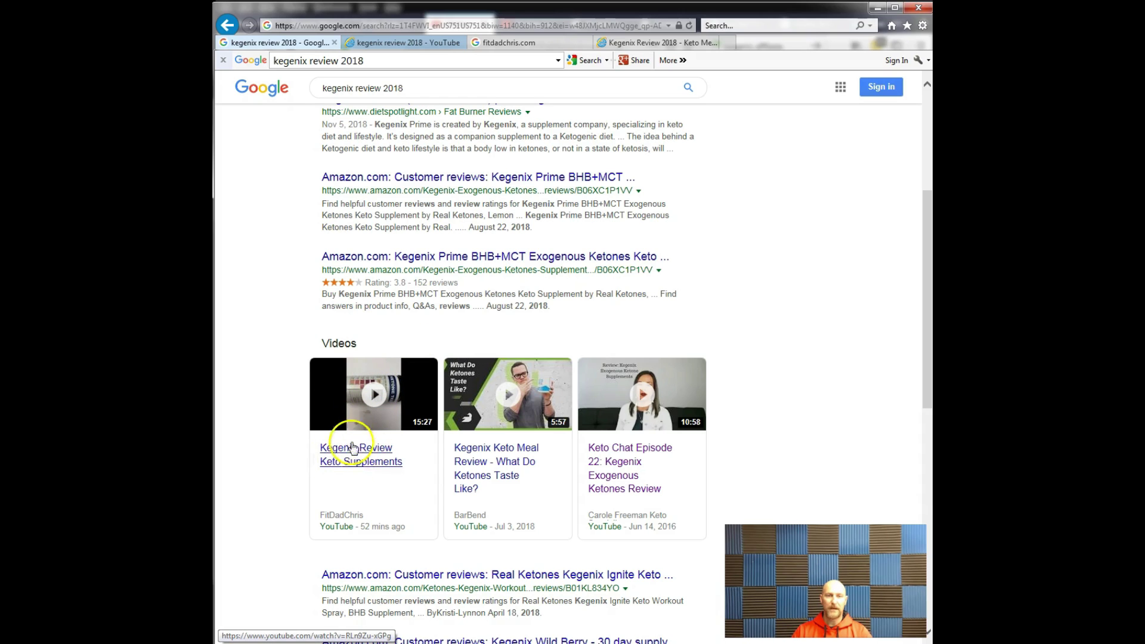
{"action": "scroll", "coordinate": [344, 370], "scroll_direction": "up", "scroll_amount": 5}
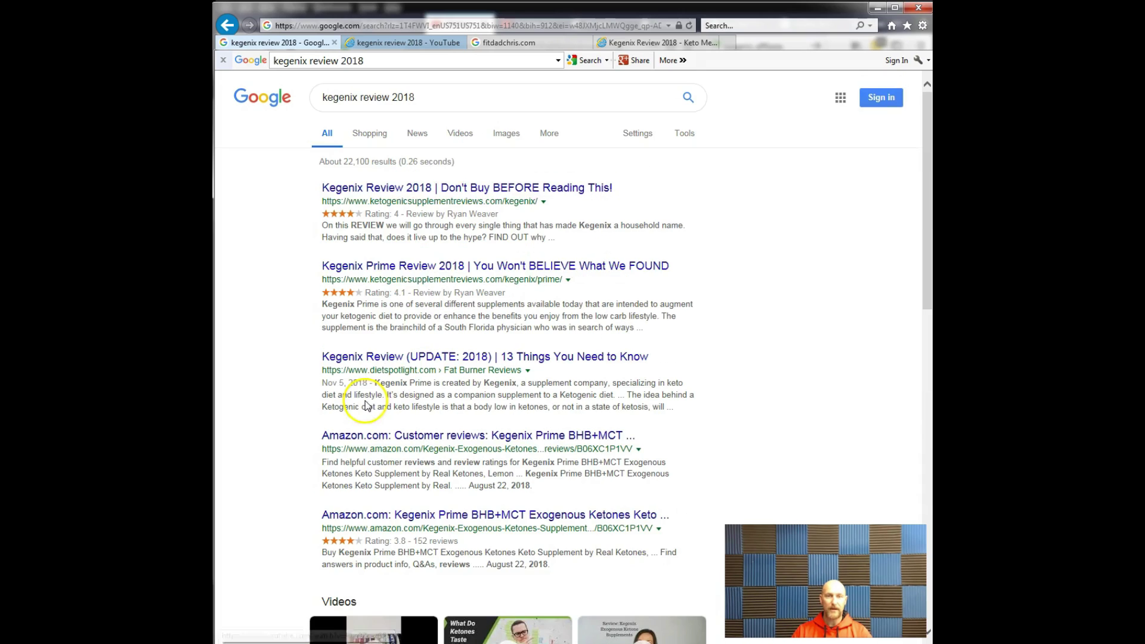
- Check the video-only Google results for the FitDadChris videos, highlight the search phrase and minimise the window
{"action": "left_click", "coordinate": [458, 133]}
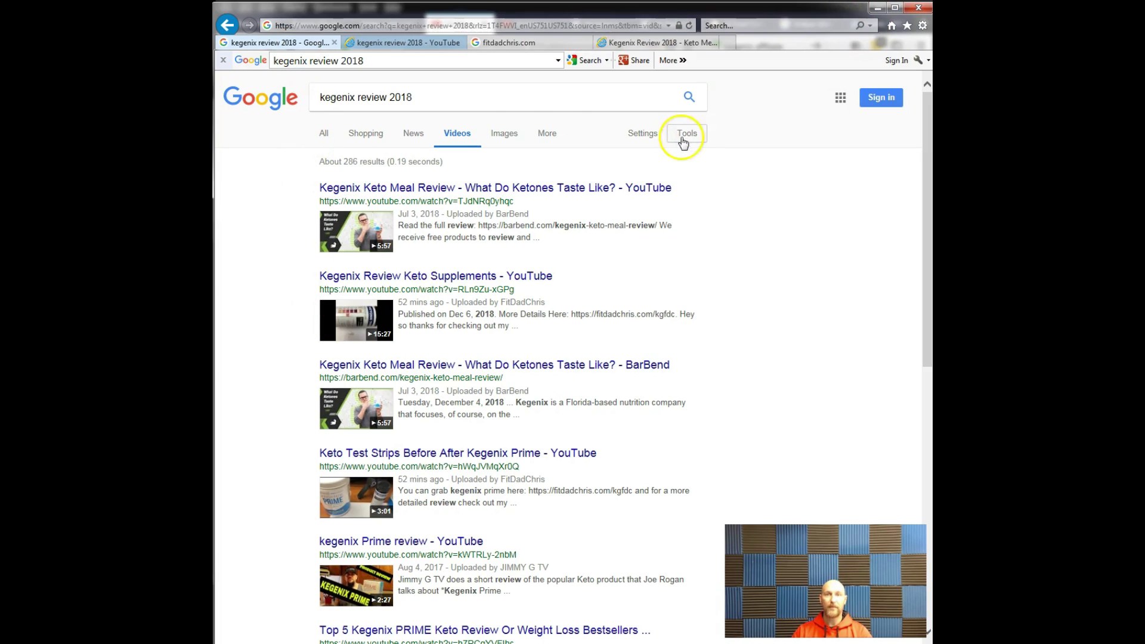
{"action": "left_click_drag", "start_coordinate": [430, 95], "coordinate": [461, 100]}
{"action": "left_click", "coordinate": [321, 97]}
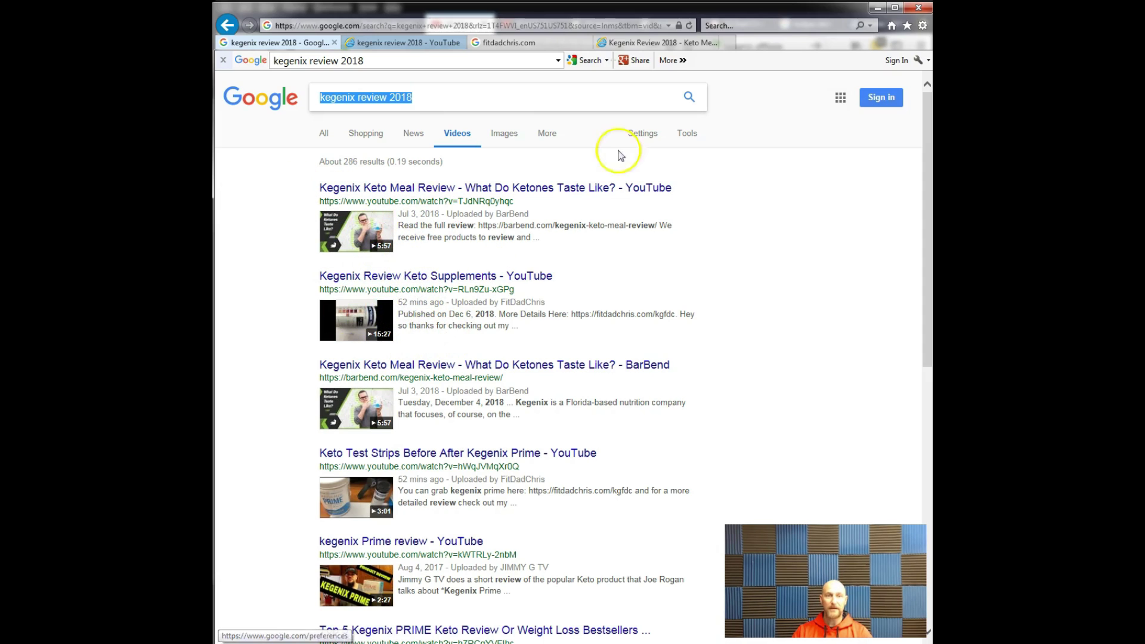
{"action": "left_click", "coordinate": [872, 10]}
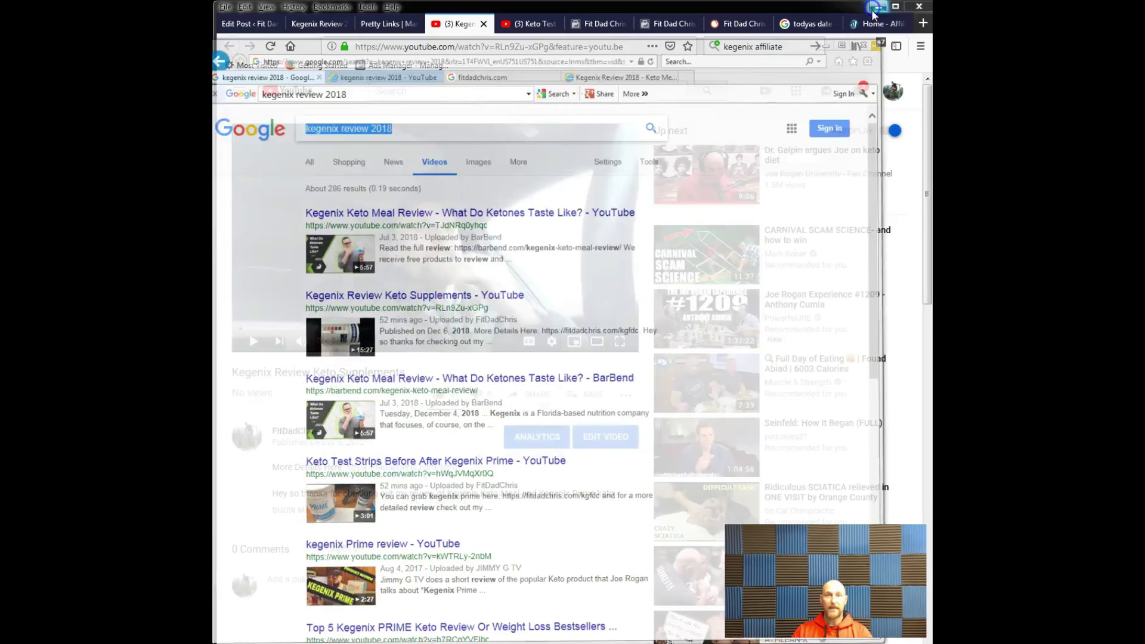
- Return to the published Kegenix review post in Firefox and review its closing paragraphs down to the author section
{"action": "left_click", "coordinate": [323, 25]}
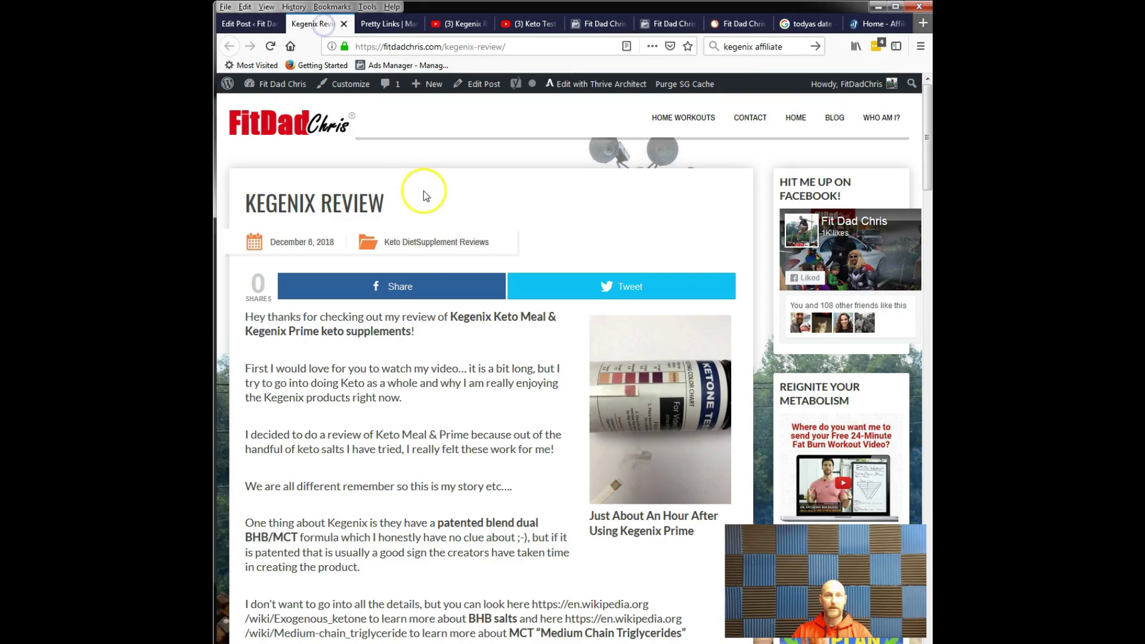
{"action": "scroll", "coordinate": [424, 193], "scroll_direction": "down", "scroll_amount": 15}
{"action": "scroll", "coordinate": [424, 262], "scroll_direction": "down", "scroll_amount": 10}
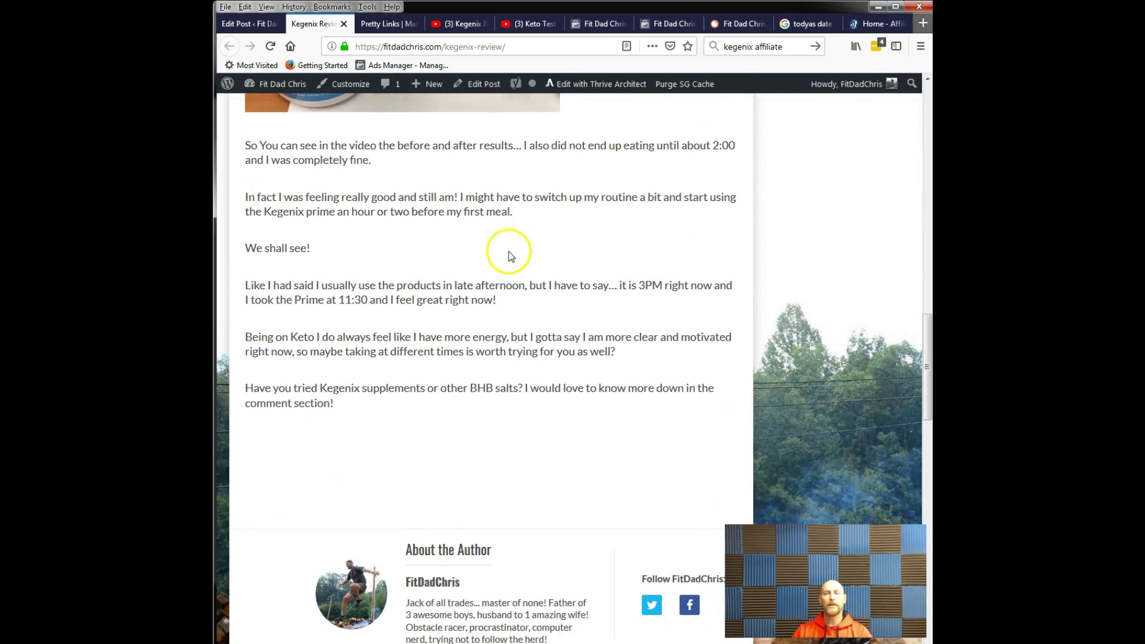
{"action": "scroll", "coordinate": [509, 259], "scroll_direction": "down", "scroll_amount": 1}
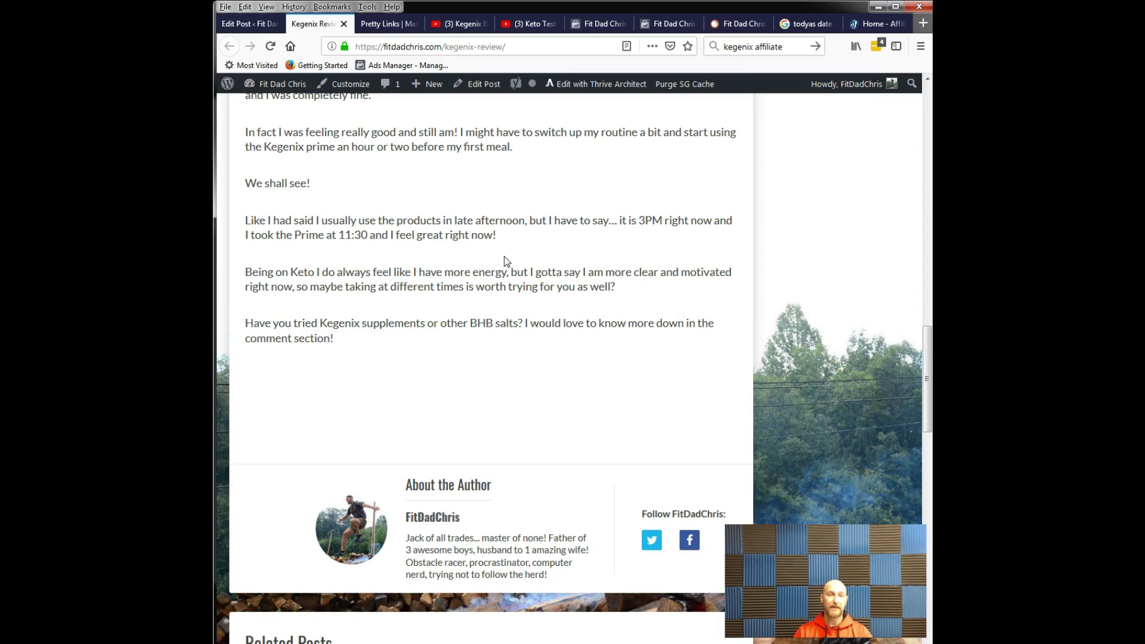
- Review the Kegenix post from its introduction through both embedded YouTube videos to the closing text and back towards the beginning
{"action": "scroll", "coordinate": [510, 269], "scroll_direction": "up", "scroll_amount": 15}
{"action": "scroll", "coordinate": [519, 279], "scroll_direction": "down", "scroll_amount": 2}
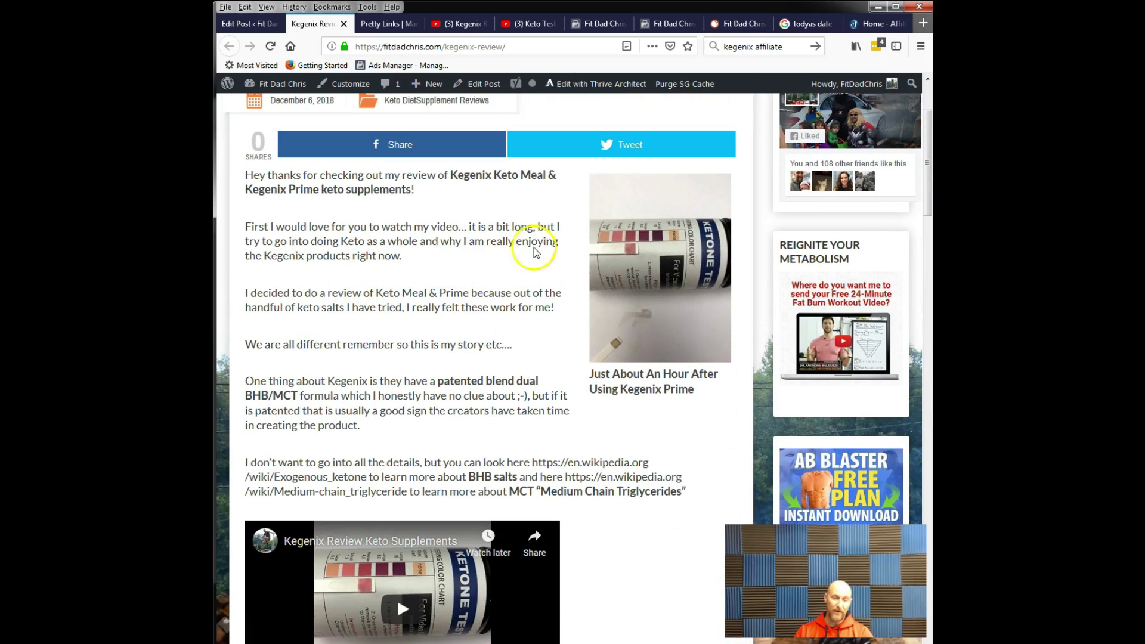
{"action": "scroll", "coordinate": [388, 268], "scroll_direction": "down", "scroll_amount": 2}
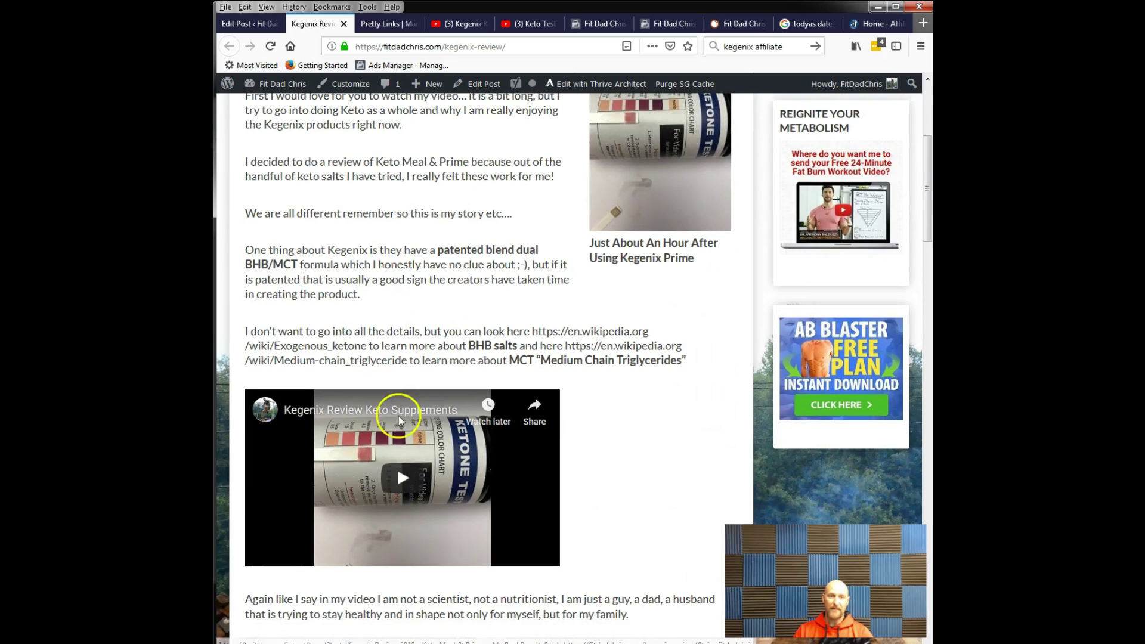
{"action": "scroll", "coordinate": [450, 426], "scroll_direction": "down", "scroll_amount": 1}
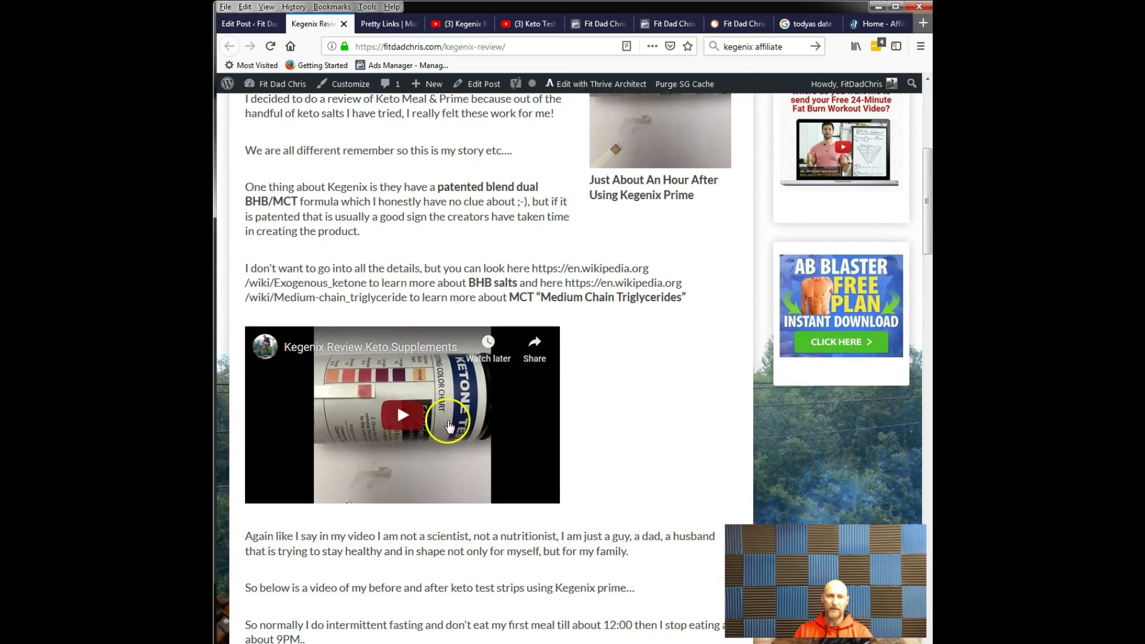
{"action": "scroll", "coordinate": [378, 293], "scroll_direction": "down", "scroll_amount": 1}
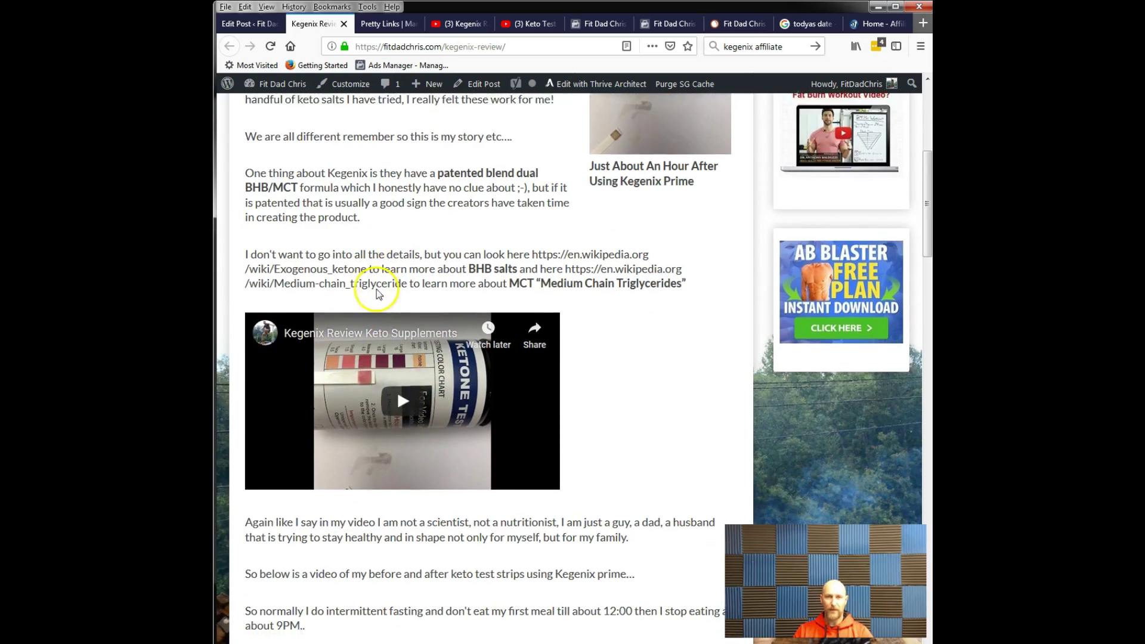
{"action": "scroll", "coordinate": [378, 294], "scroll_direction": "down", "scroll_amount": 6}
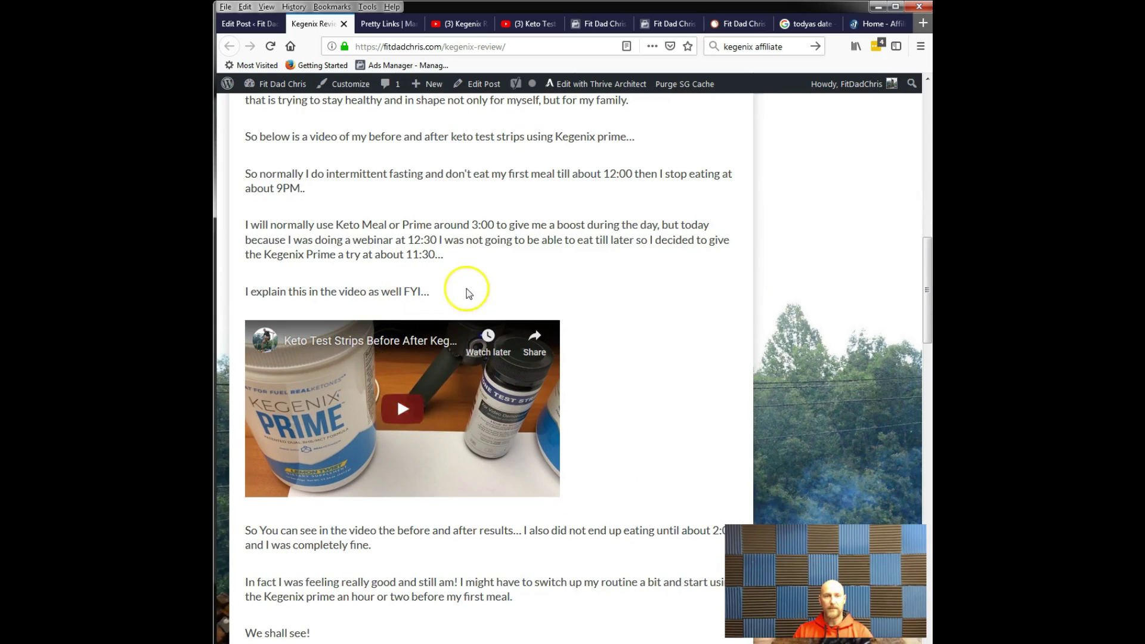
{"action": "scroll", "coordinate": [466, 288], "scroll_direction": "down", "scroll_amount": 5}
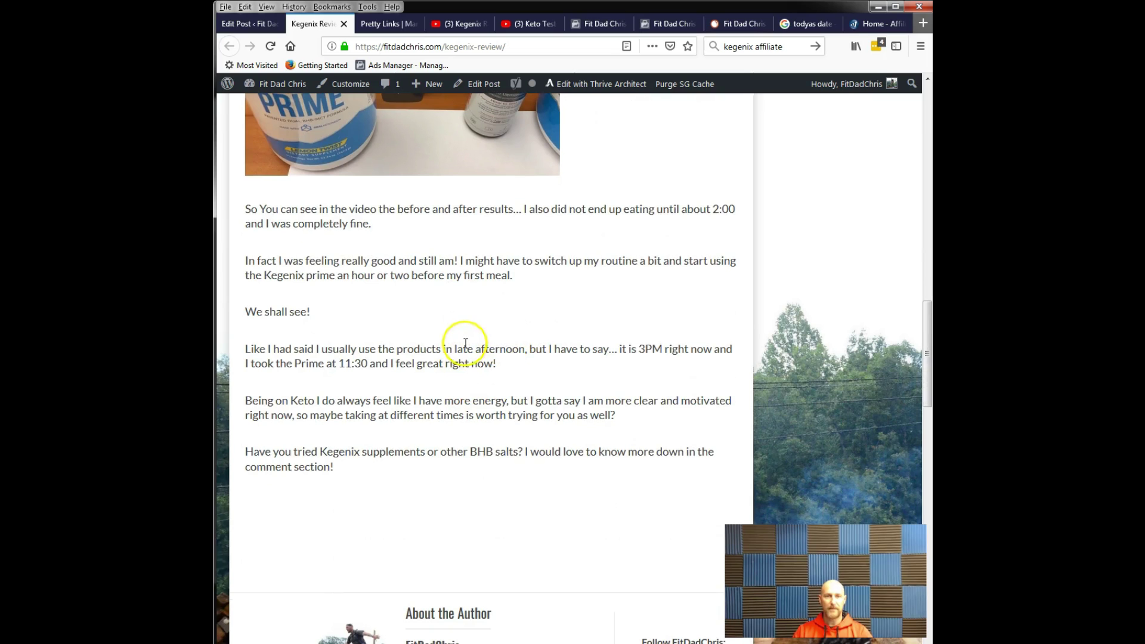
{"action": "scroll", "coordinate": [490, 338], "scroll_direction": "down", "scroll_amount": 3}
{"action": "scroll", "coordinate": [501, 340], "scroll_direction": "up", "scroll_amount": 8}
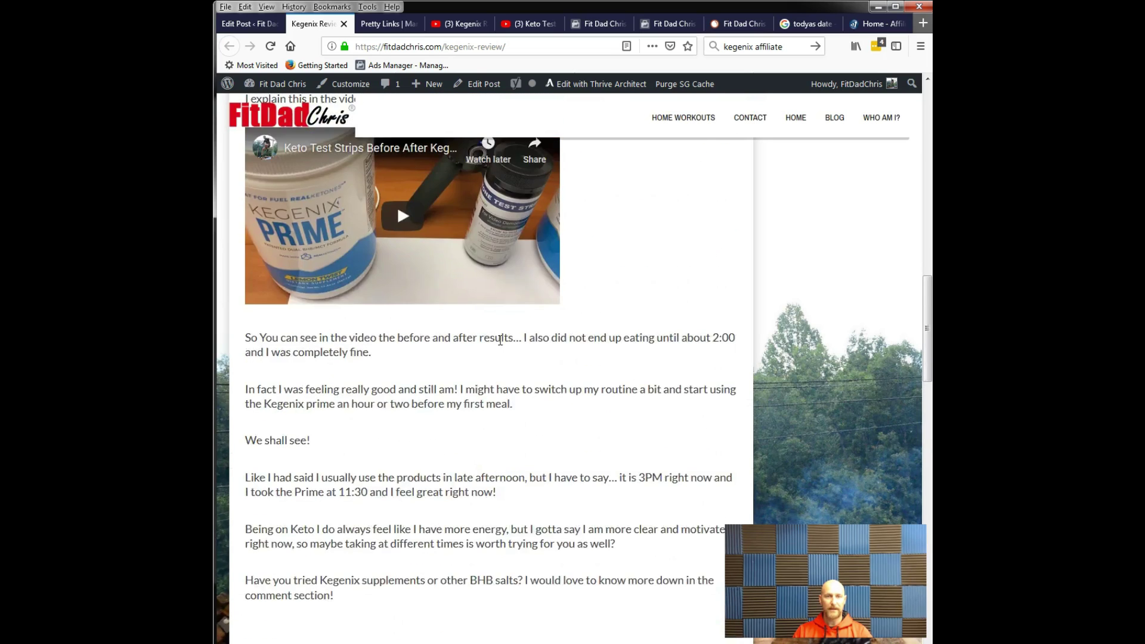
{"action": "scroll", "coordinate": [501, 345], "scroll_direction": "up", "scroll_amount": 8}
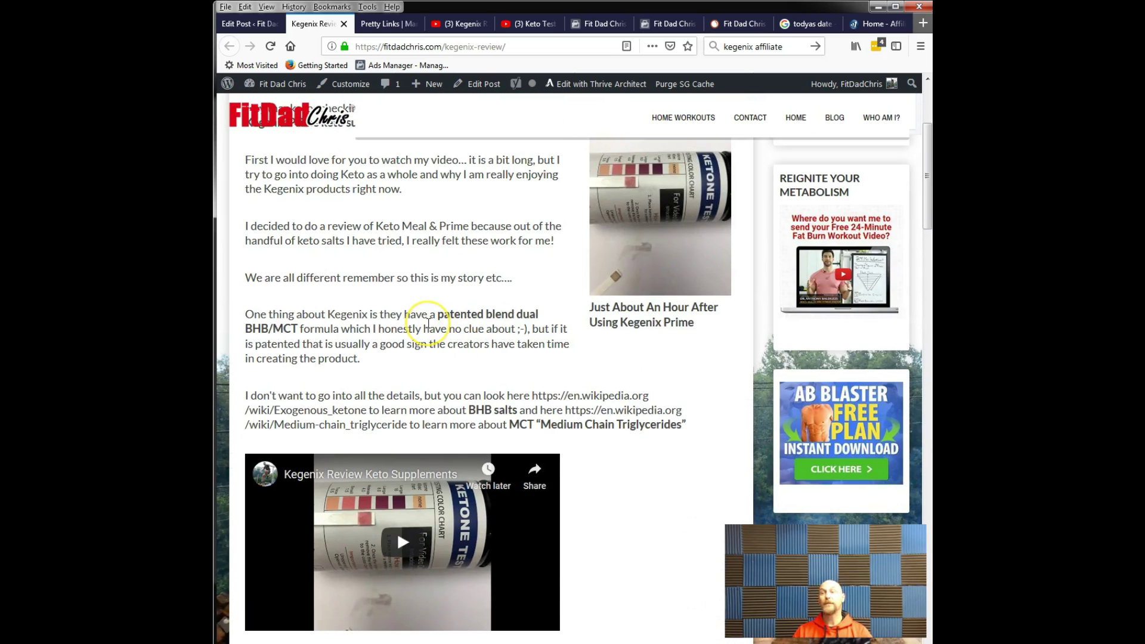